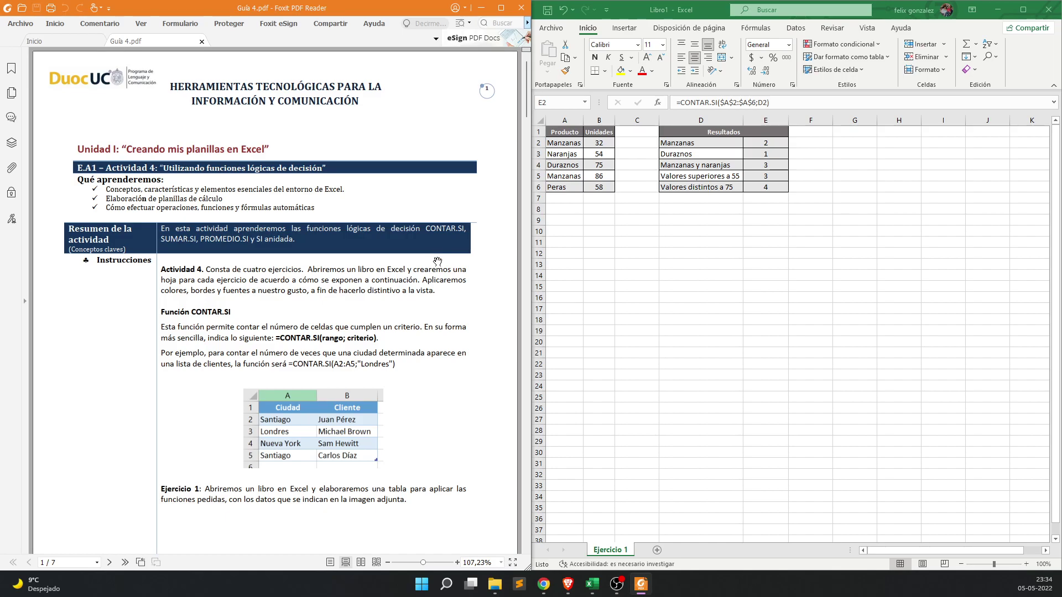
- Read the Ejercicio 1 table and instructions a) to e) for the CONTAR.SI formulas in the PDF guide
scroll(336, 239, down, 1)
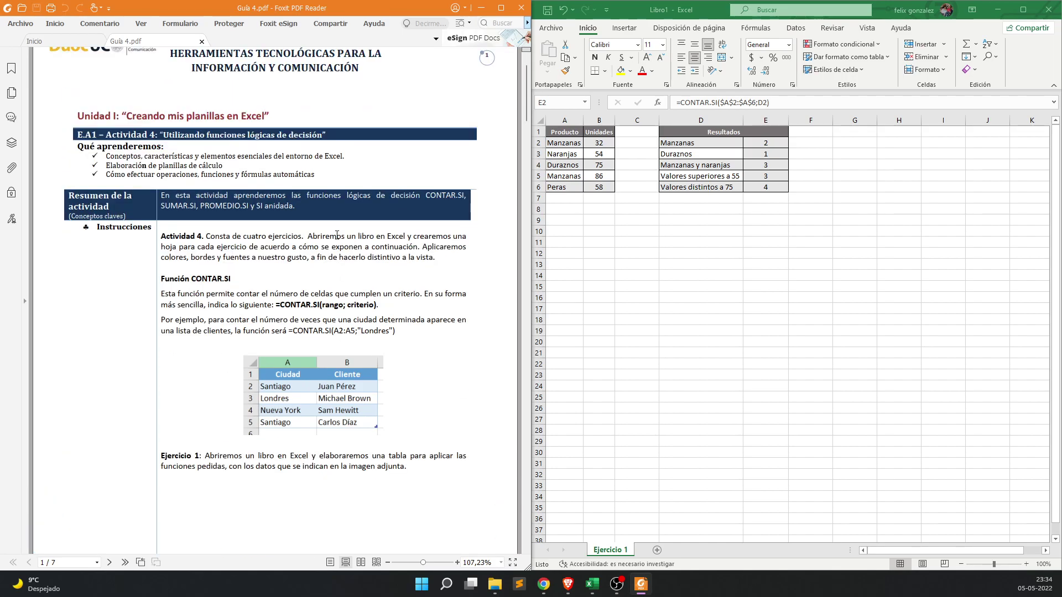
scroll(337, 235, down, 15)
scroll(337, 237, down, 7)
scroll(337, 237, up, 5)
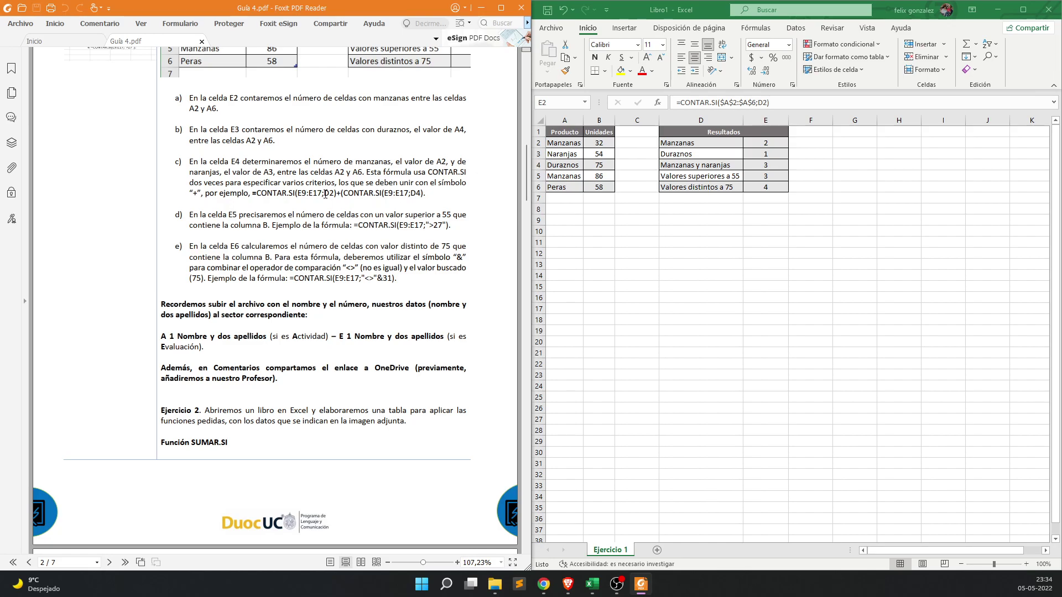
scroll(340, 227, up, 2)
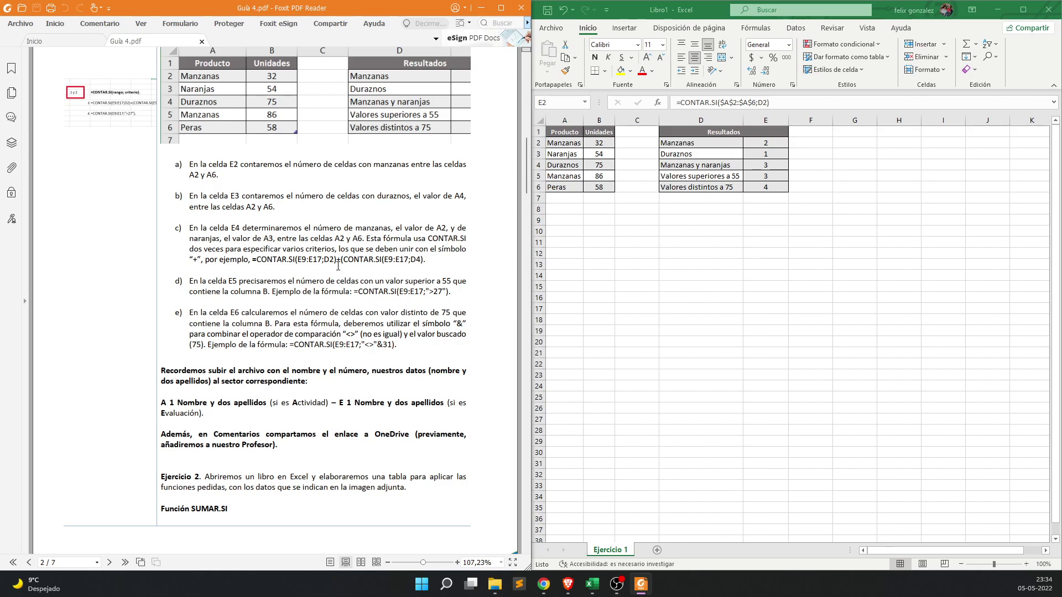
scroll(338, 266, up, 8)
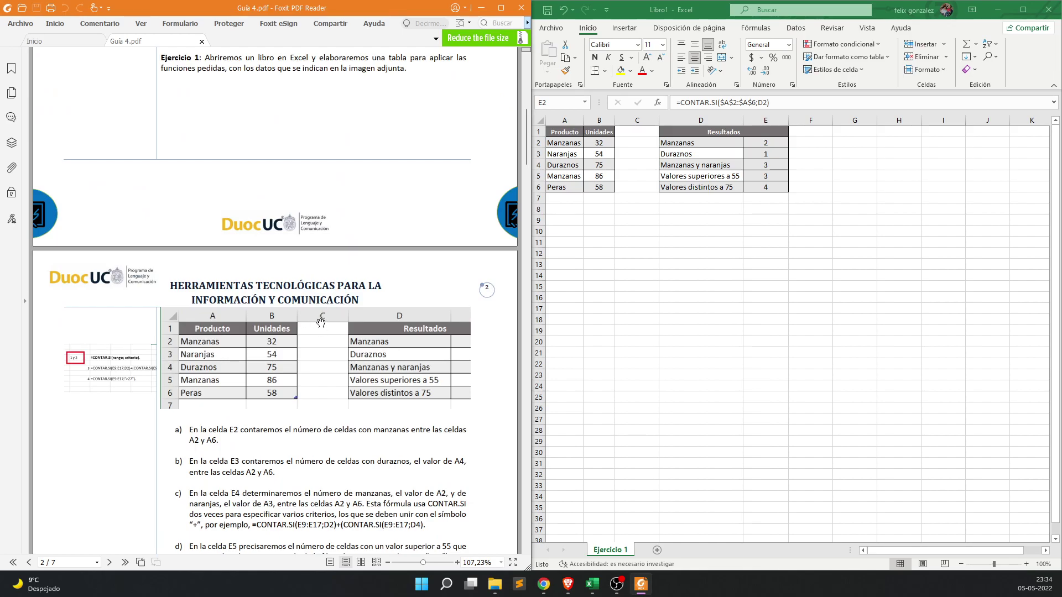
scroll(321, 323, down, 3)
scroll(321, 323, up, 5)
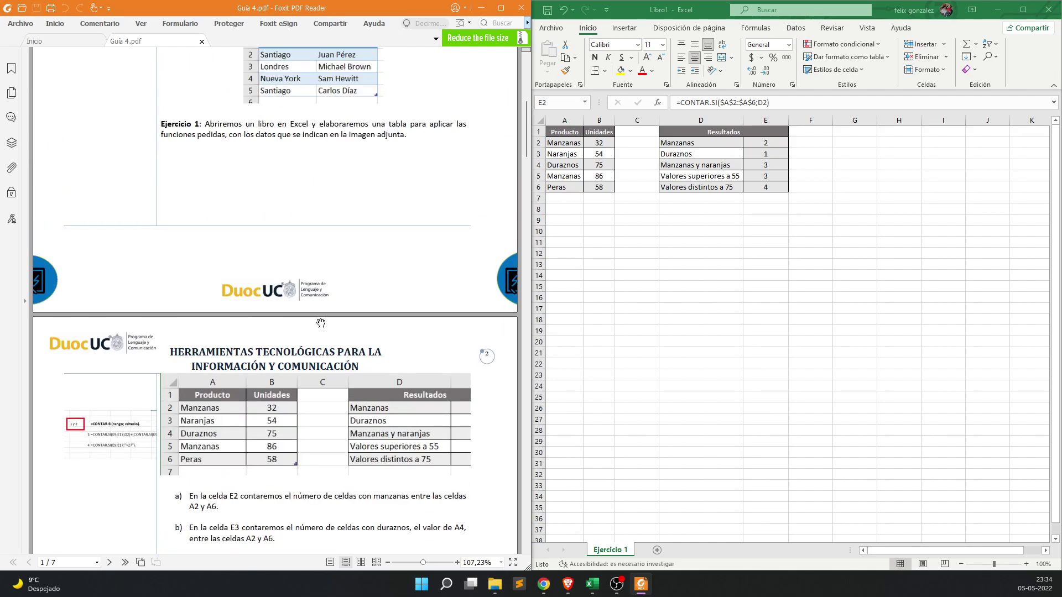
scroll(318, 253, down, 5)
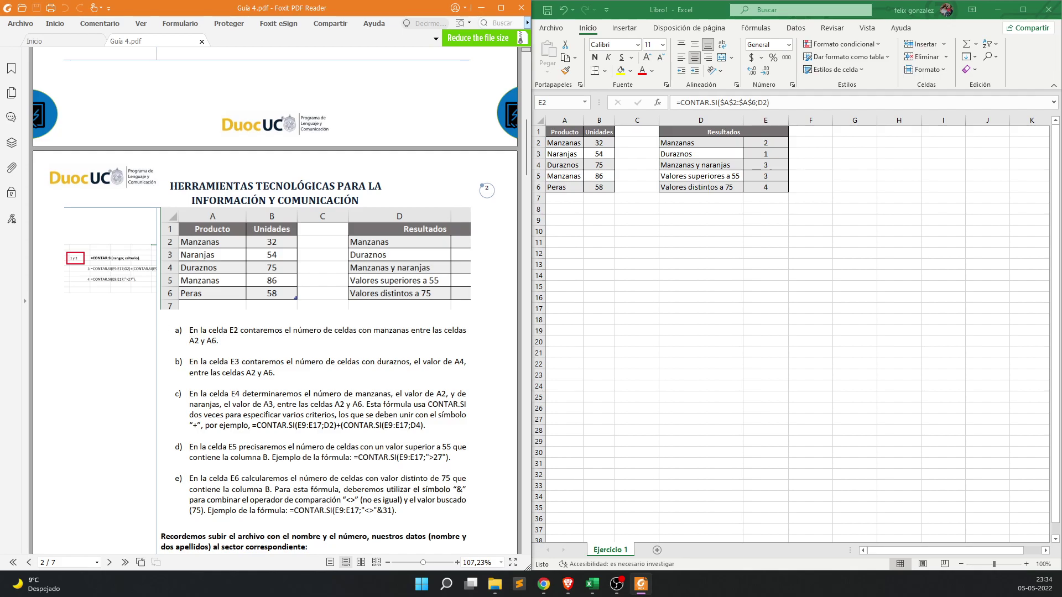
click(766, 143)
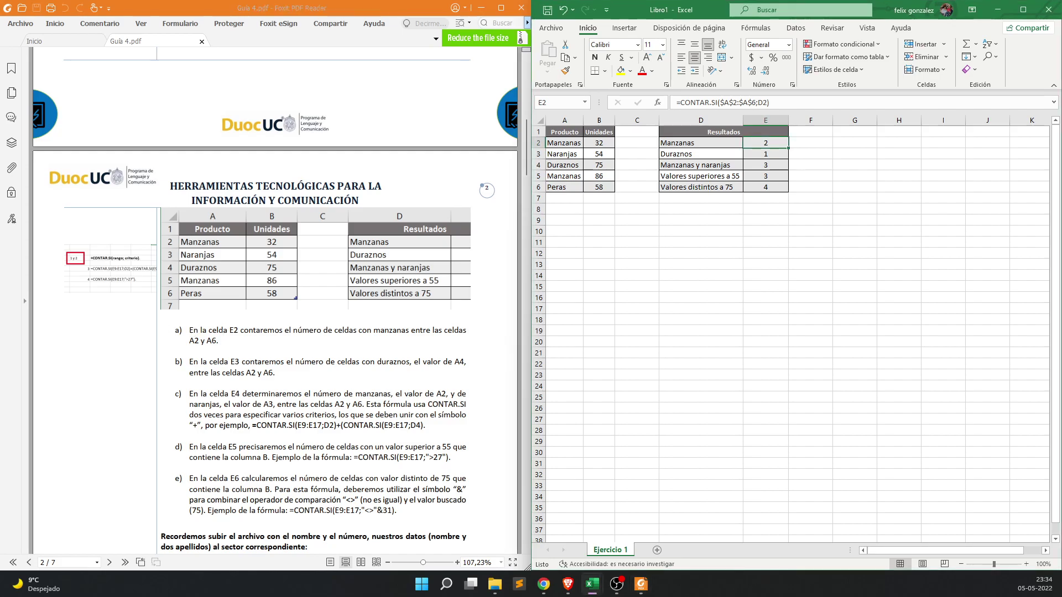
key(alt+Tab)
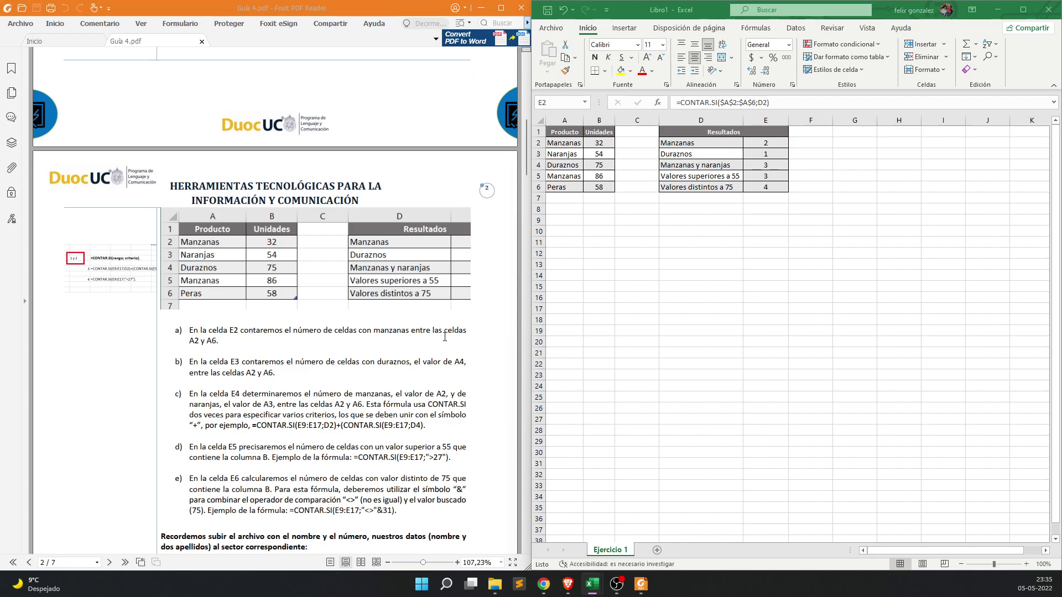
- Examine the existing formulas in the Resultados cells of column E on the Ejercicio 1 sheet
click(765, 144)
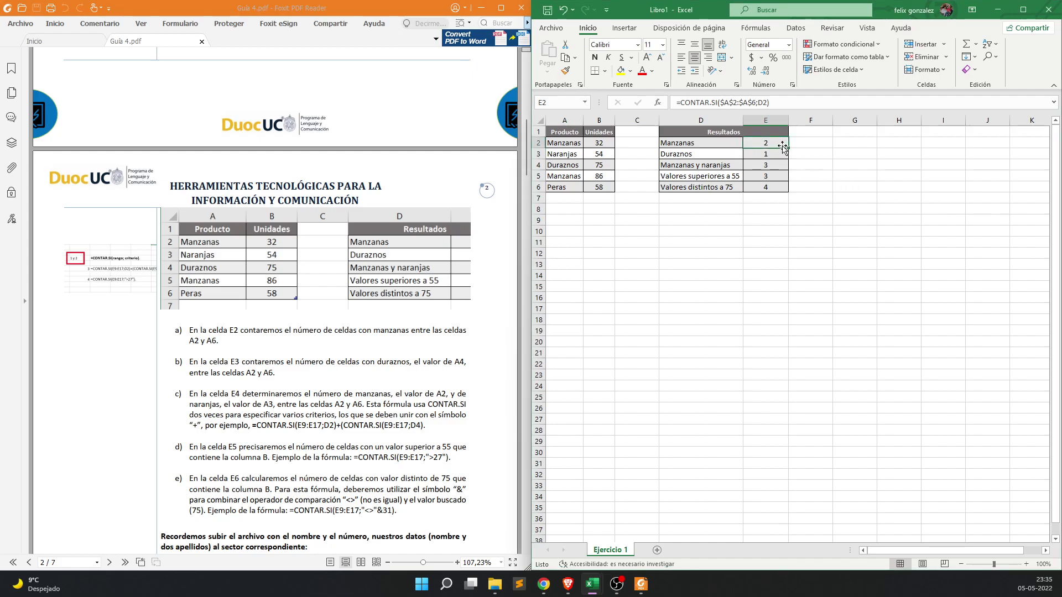
key(Down)
key(Down)
key(Down)
key(Down)
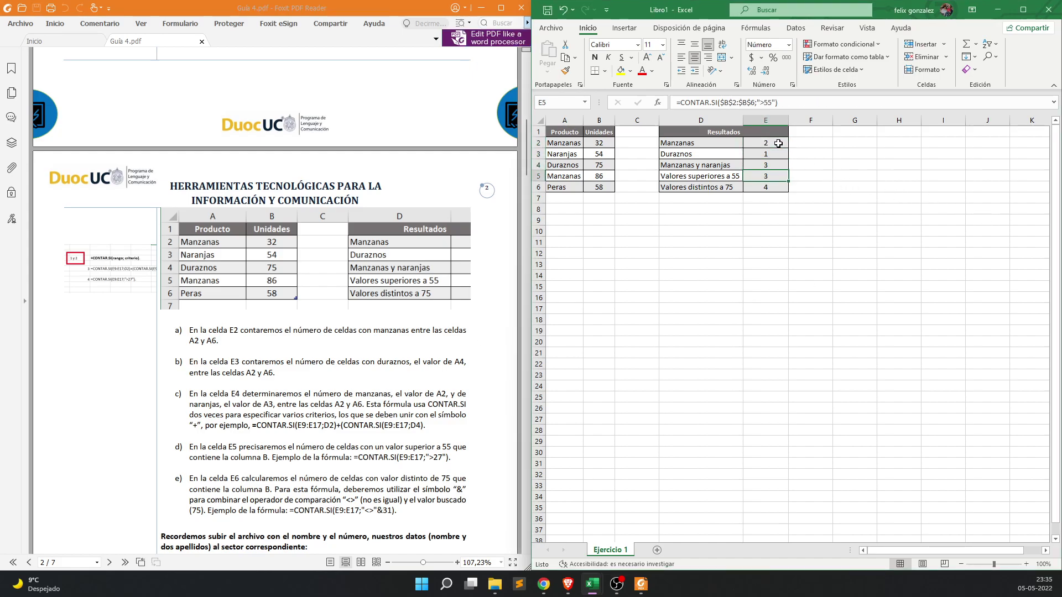
key(Up)
key(Up)
key(Up)
key(Down)
key(Down)
key(Down)
key(Up)
key(Up)
- Clear the existing results from E2:E6
click(779, 143)
key(shift+Down)
key(shift+Down)
key(shift+Down)
key(shift+Down)
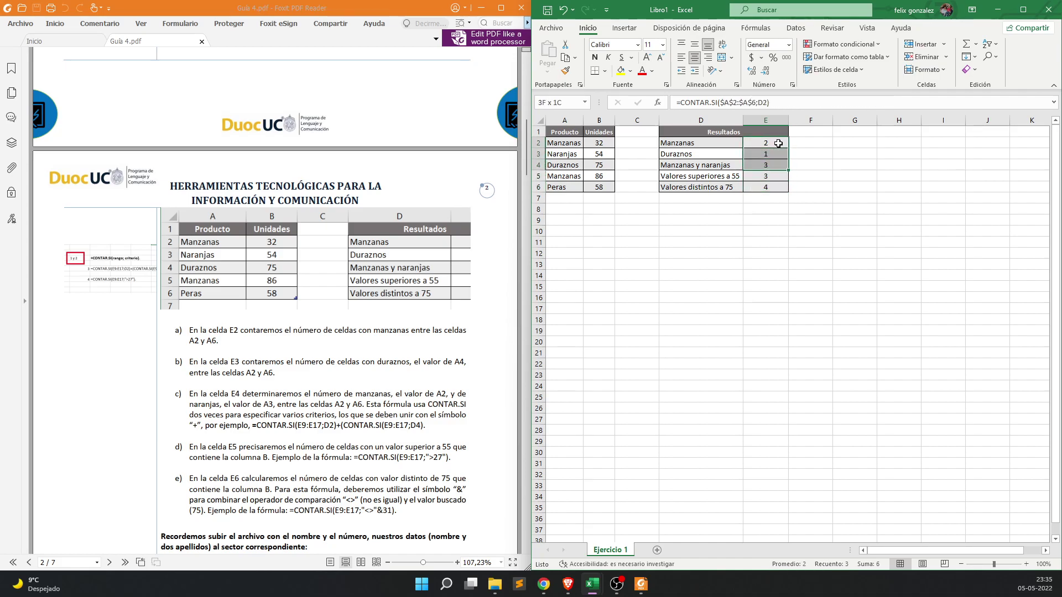
key(Delete)
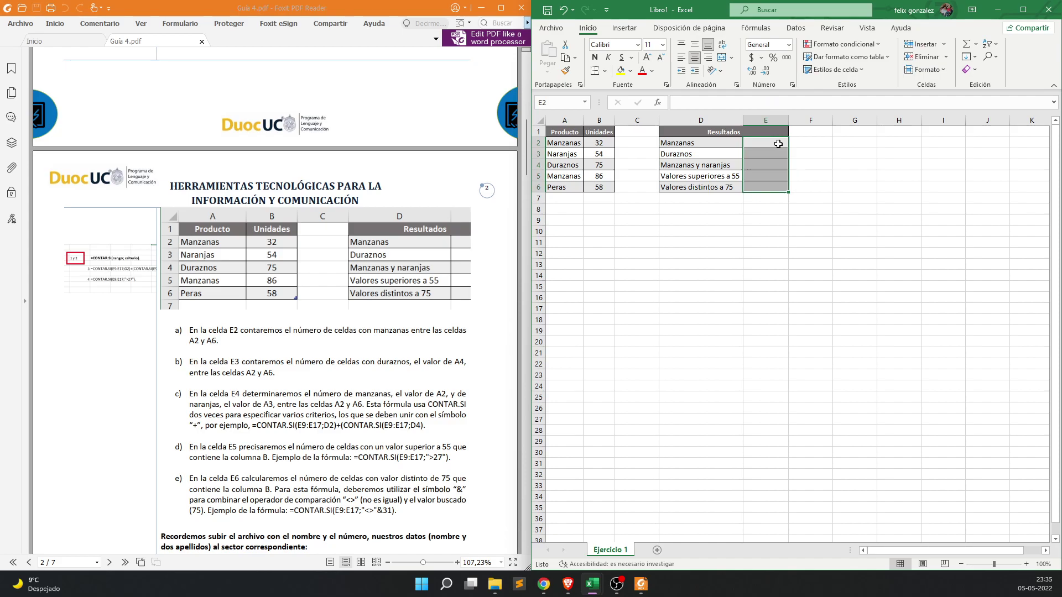
click(830, 243)
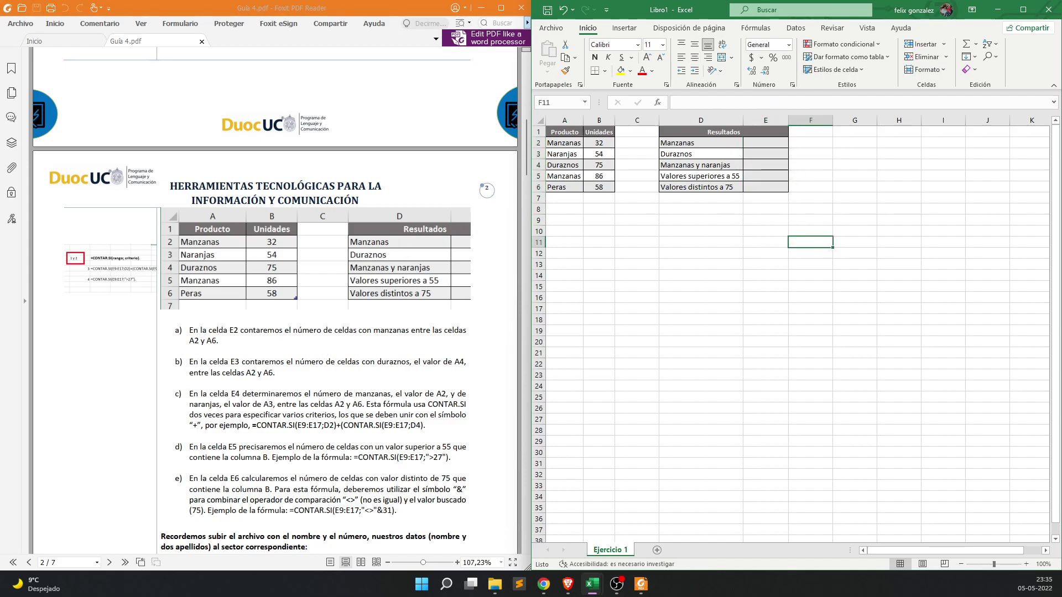
- Review the CONTAR.SI syntax, its "Londres" example and the Ejercicio 1 instructions in the PDF guide
click(371, 310)
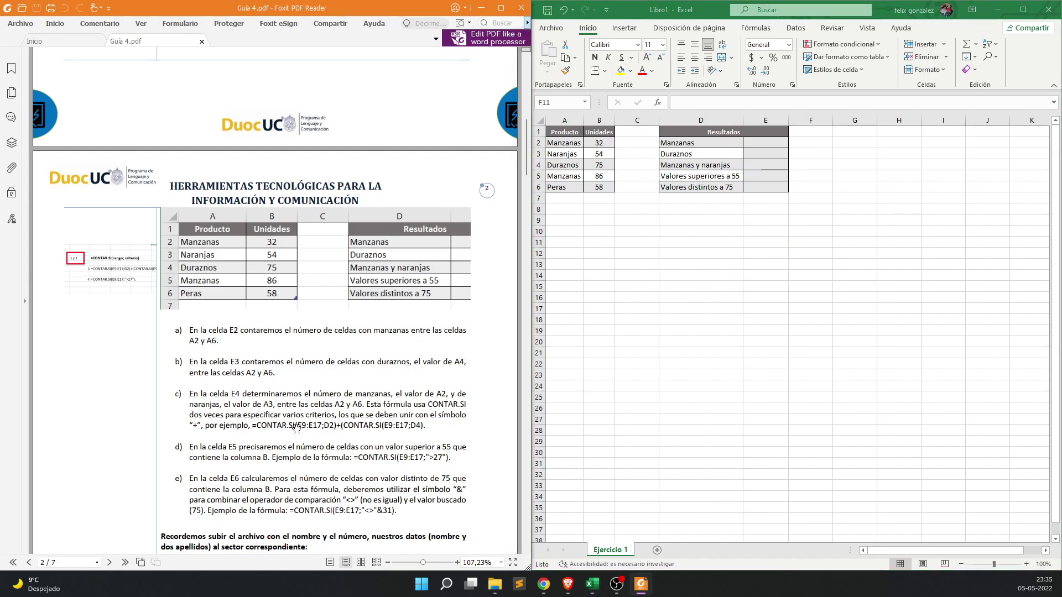
drag(294, 425, 257, 422)
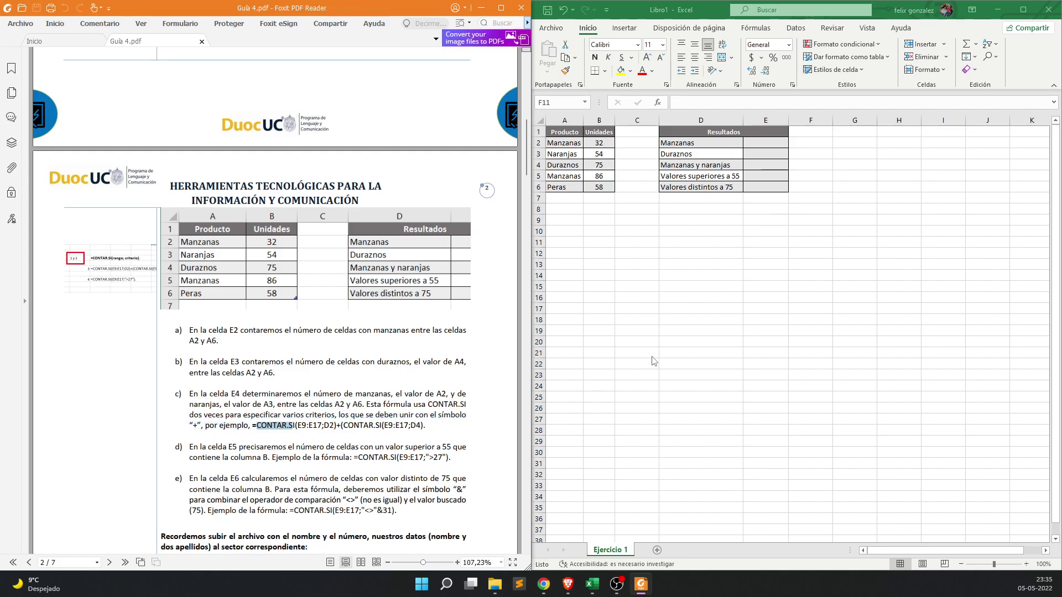
click(299, 303)
scroll(362, 346, down, 3)
scroll(376, 382, up, 2)
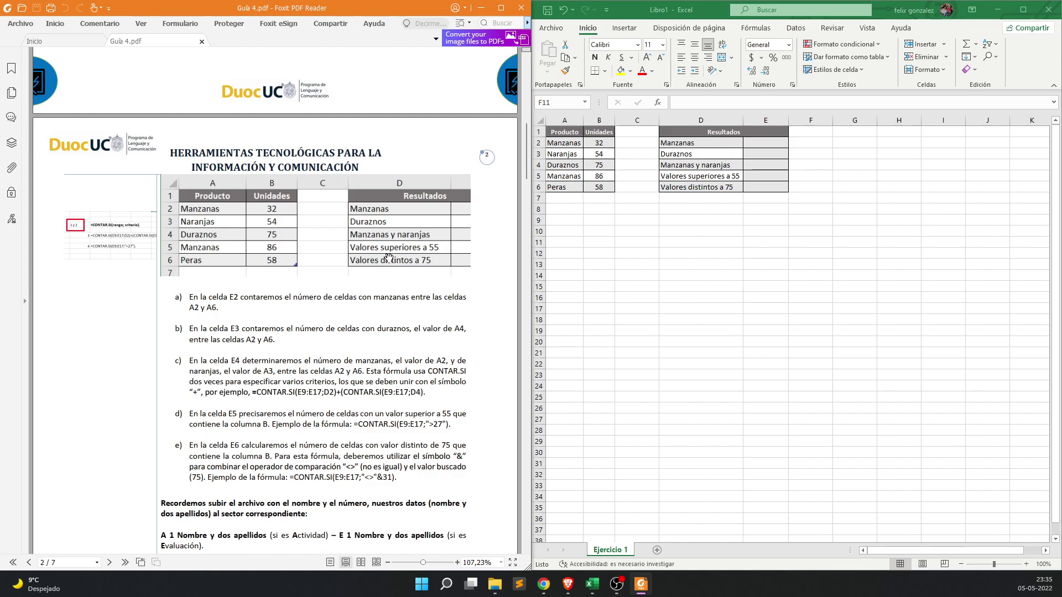
scroll(385, 262, up, 10)
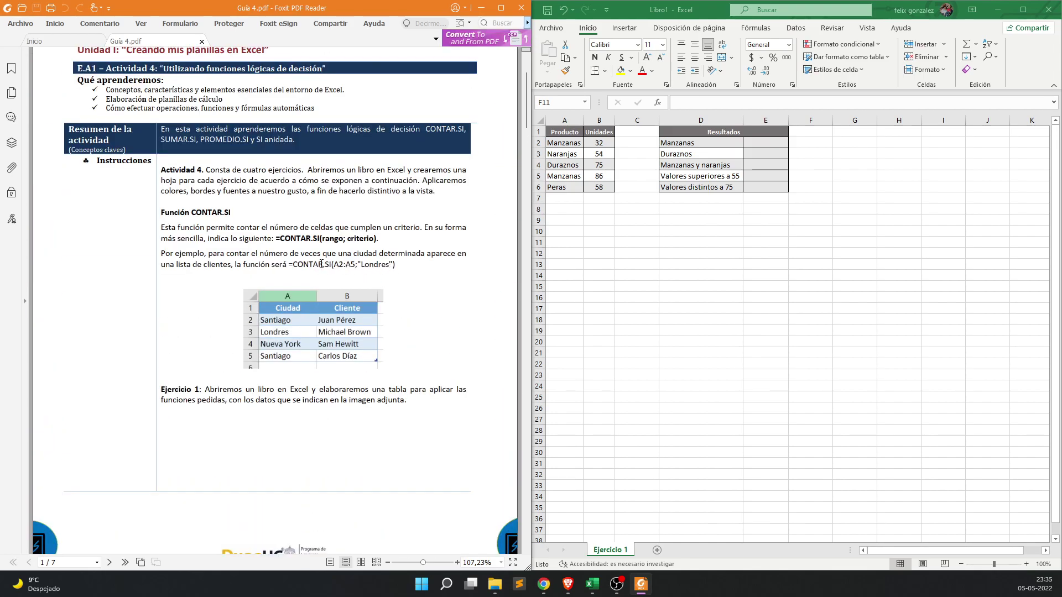
double_click(374, 266)
click(286, 323)
double_click(375, 264)
scroll(441, 301, down, 10)
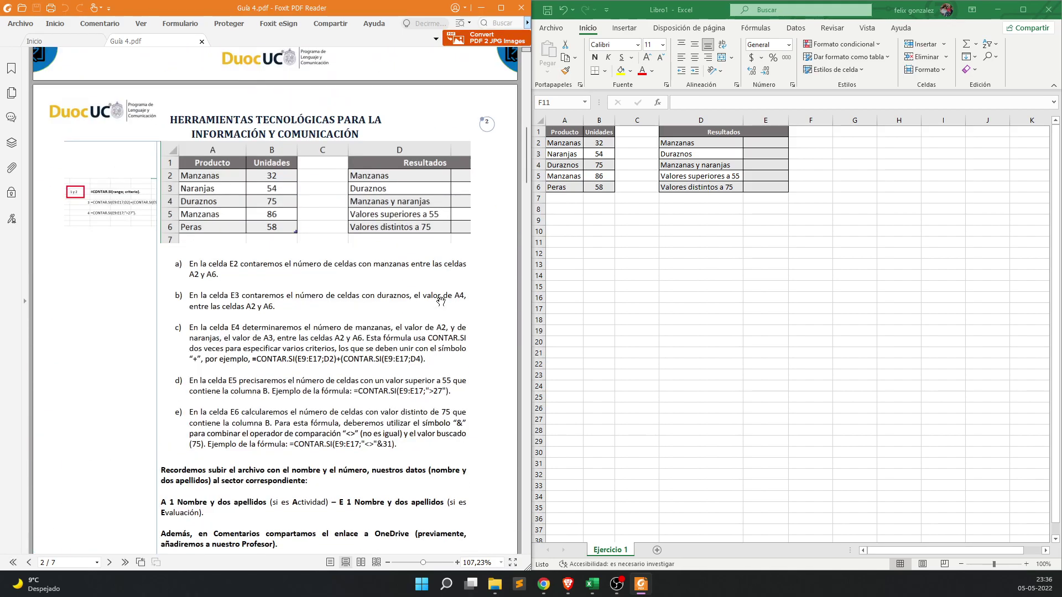
- In Excel, search the function list for "contar" and insert the CONTAR.SI function in cell E2
click(853, 214)
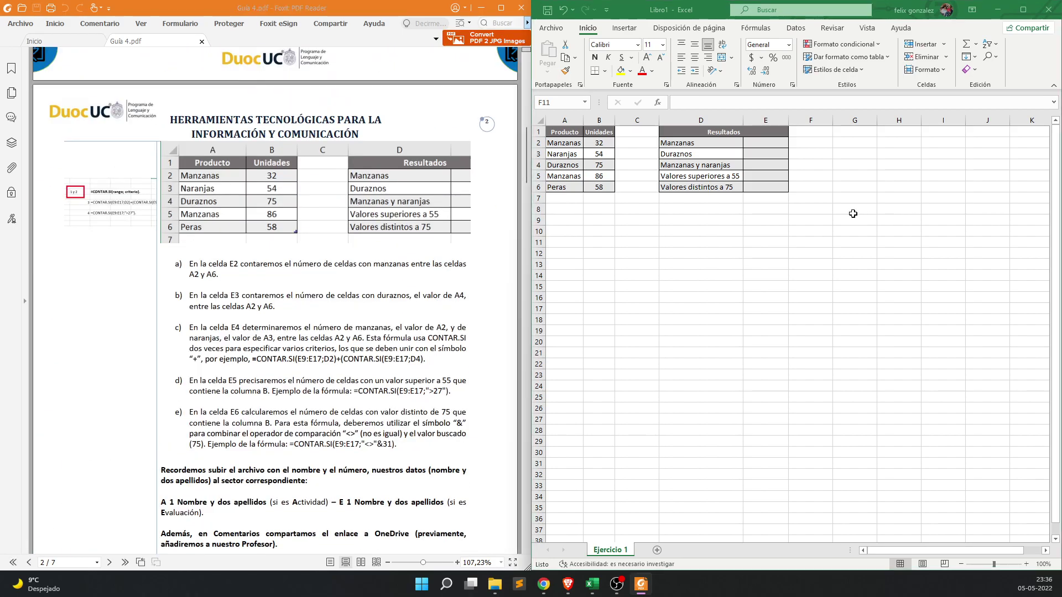
click(771, 144)
click(658, 103)
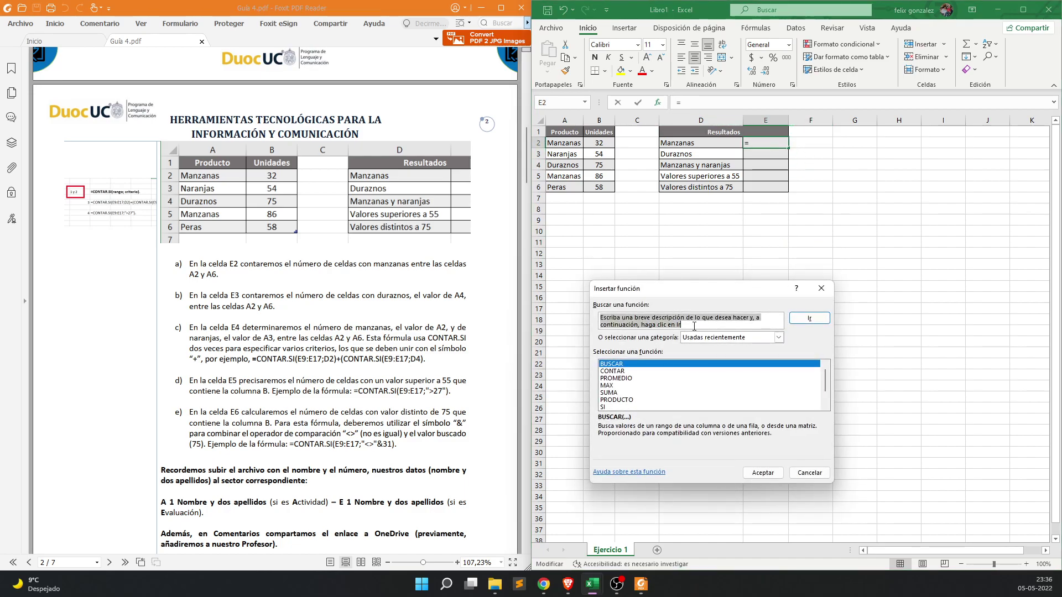
click(624, 372)
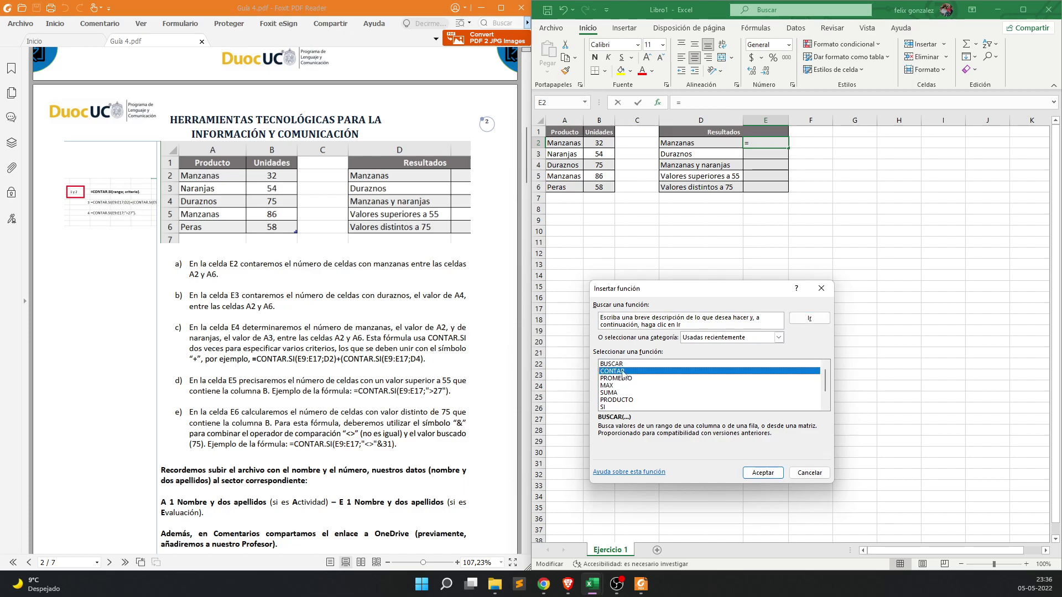
click(660, 319)
drag(660, 319, 554, 299)
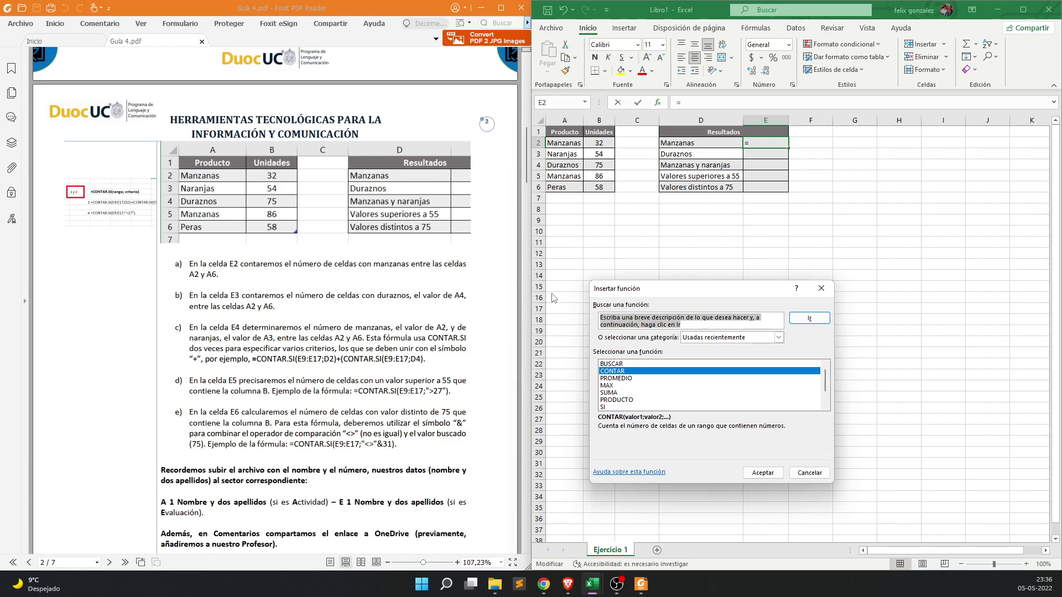
text(contar)
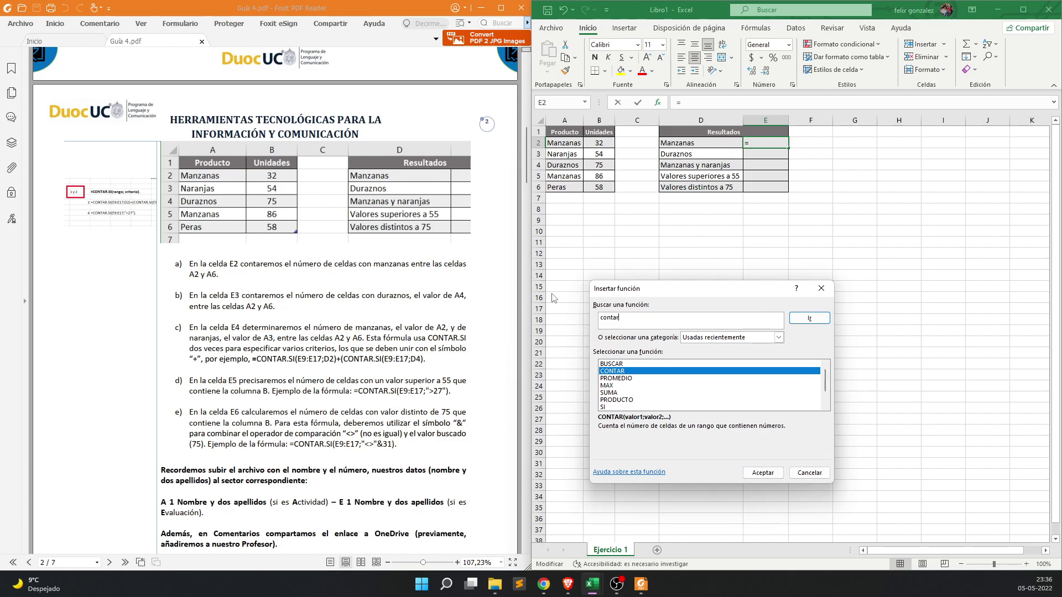
key(Return)
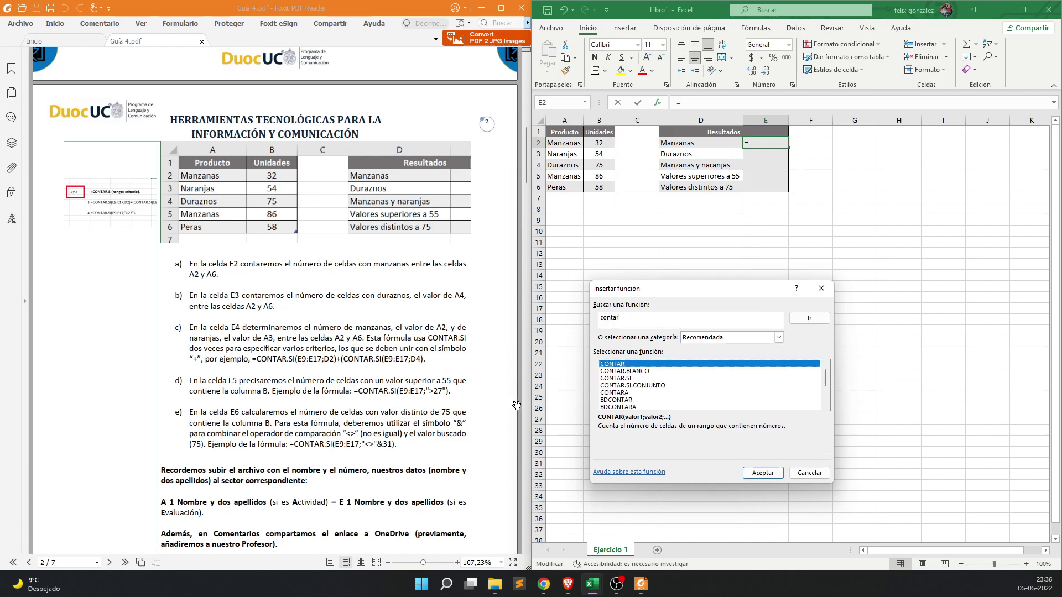
click(625, 380)
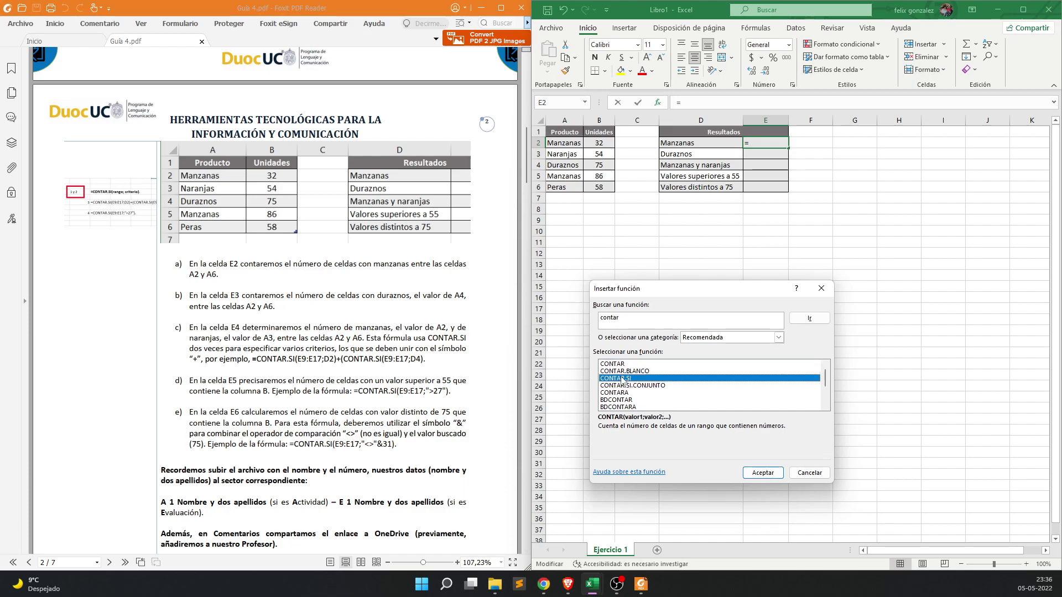
click(770, 474)
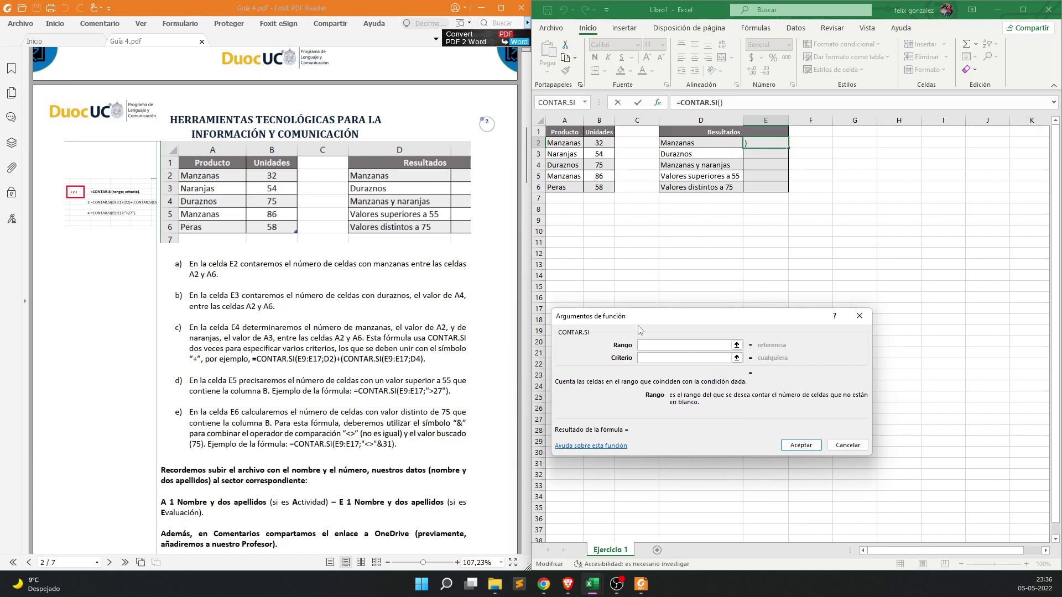
- Set the Rango argument of CONTAR.SI to A2:A6 as the absolute reference $A$2:$A$6
click(568, 142)
drag(568, 142, 560, 184)
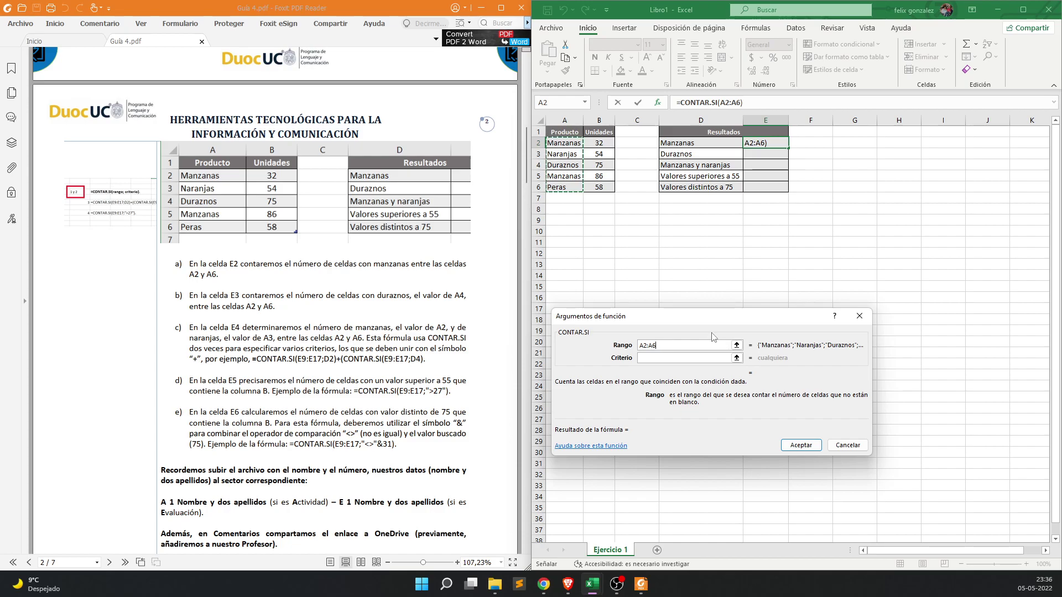
key(F4)
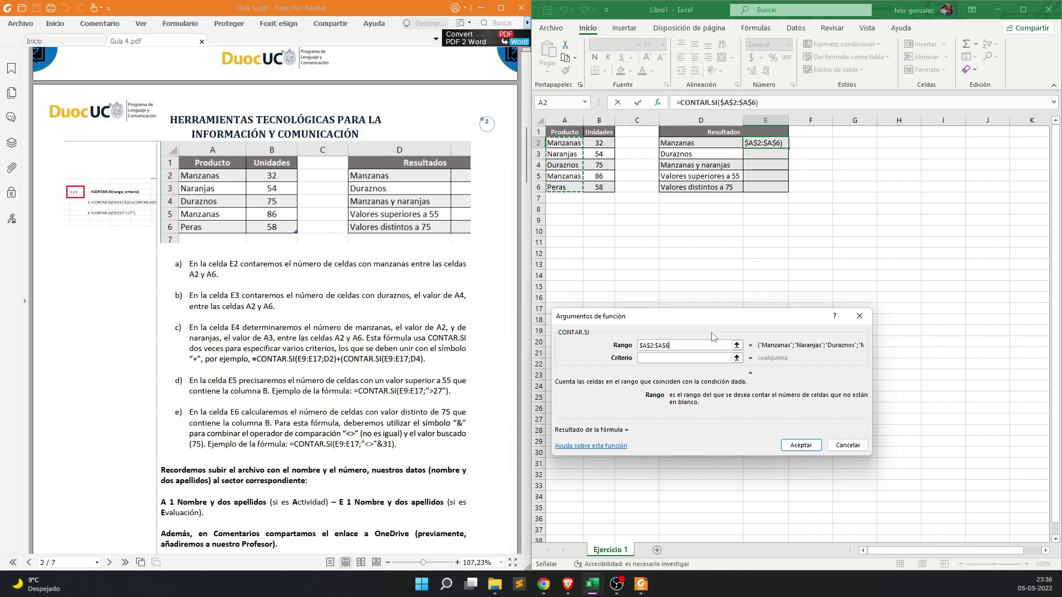
key(F4)
key(F4)
key(F4)
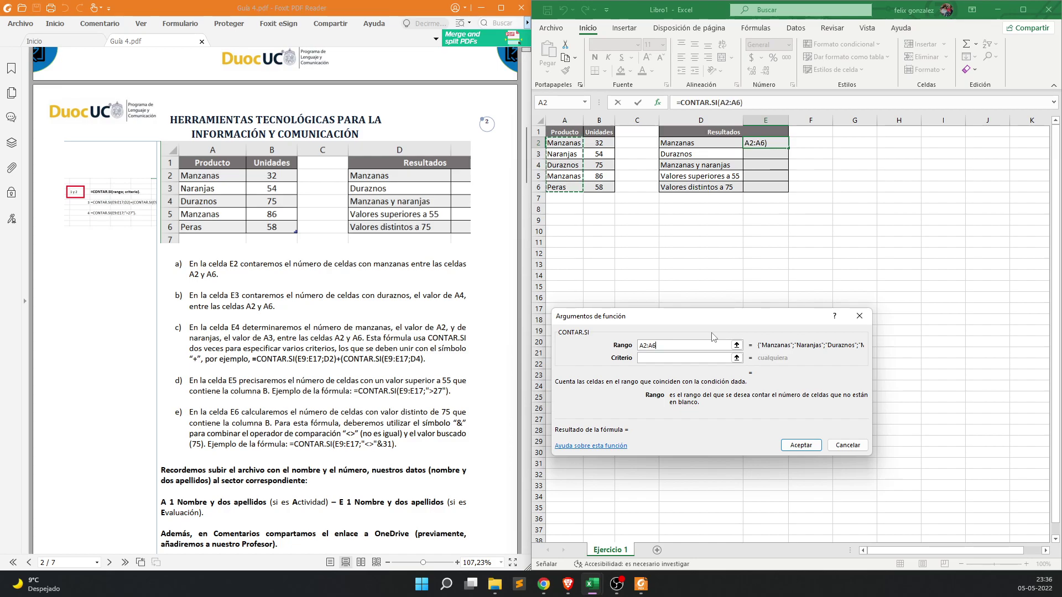
key(F4)
key(F4)
key(F4)
click(681, 347)
key(F4)
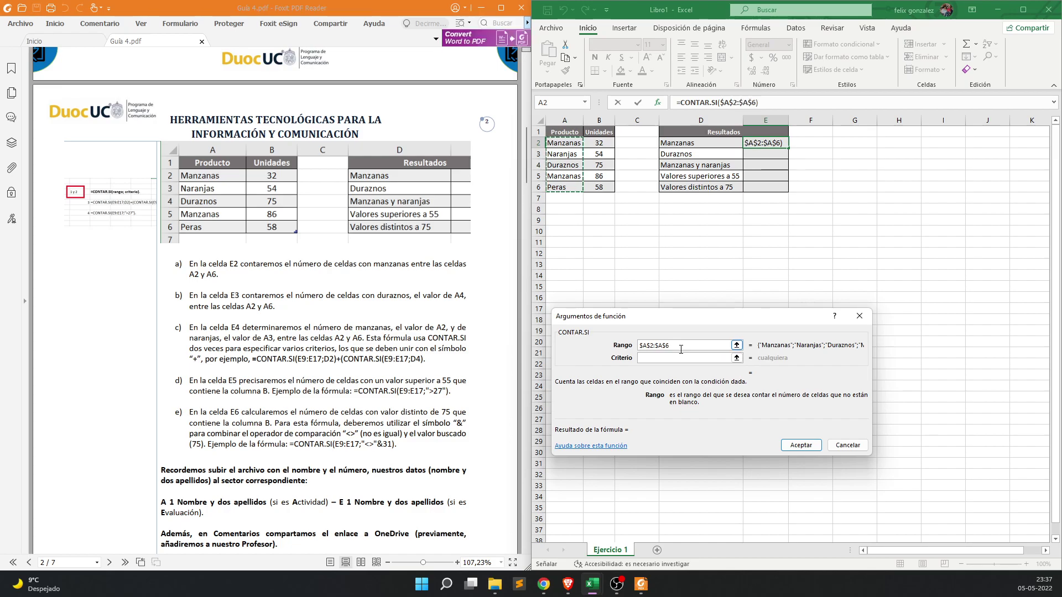
- Set the Criterio argument to D2 and accept the CONTAR.SI formula in E2
key(Tab)
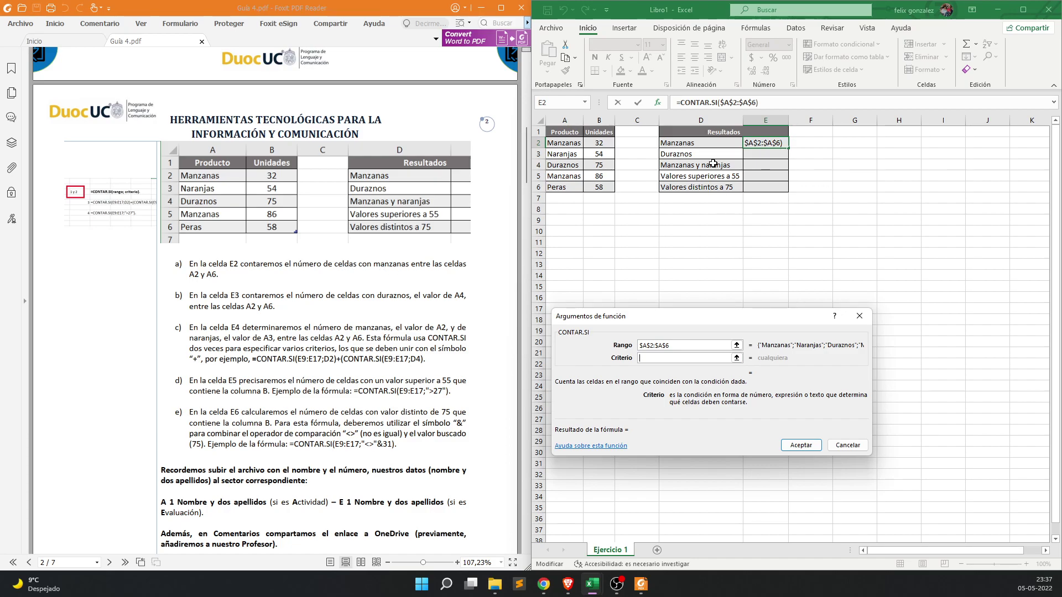
click(690, 144)
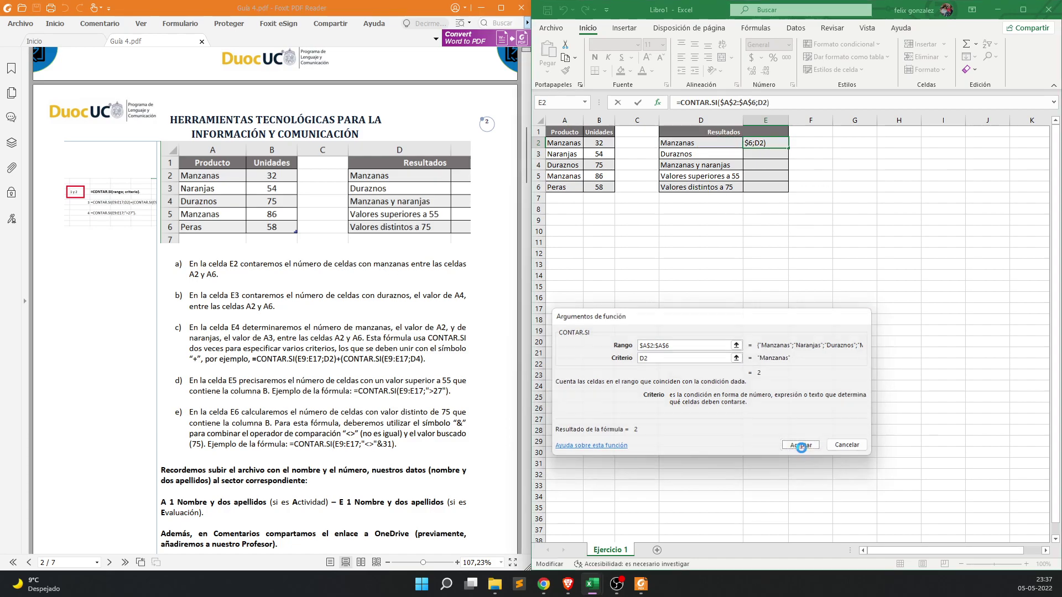
click(801, 445)
click(792, 355)
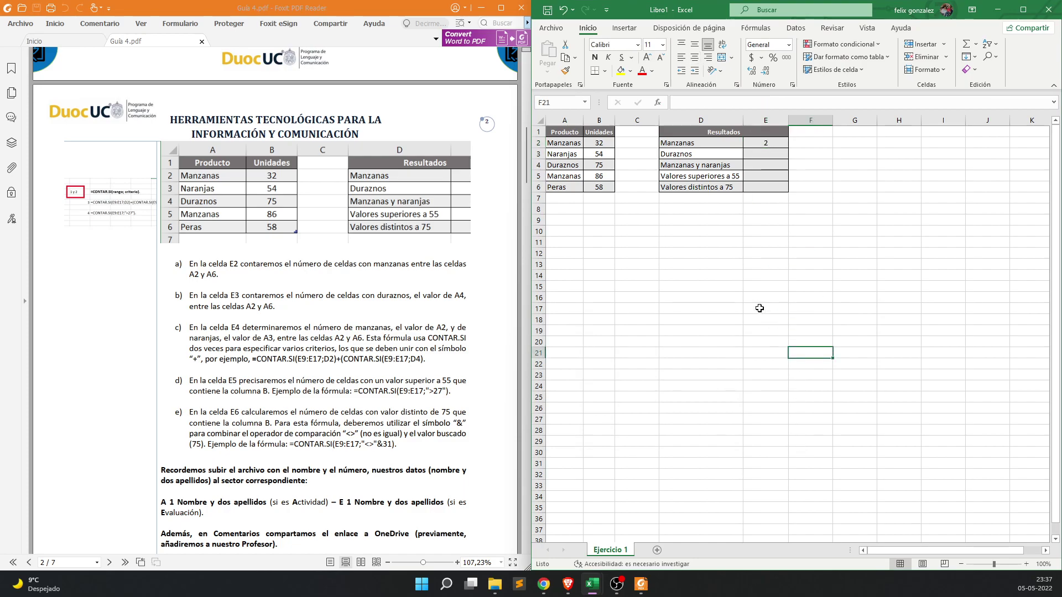
- Check the count in E2 against the Manzanas entries in A2 and A5
click(568, 142)
ctrl+click(575, 176)
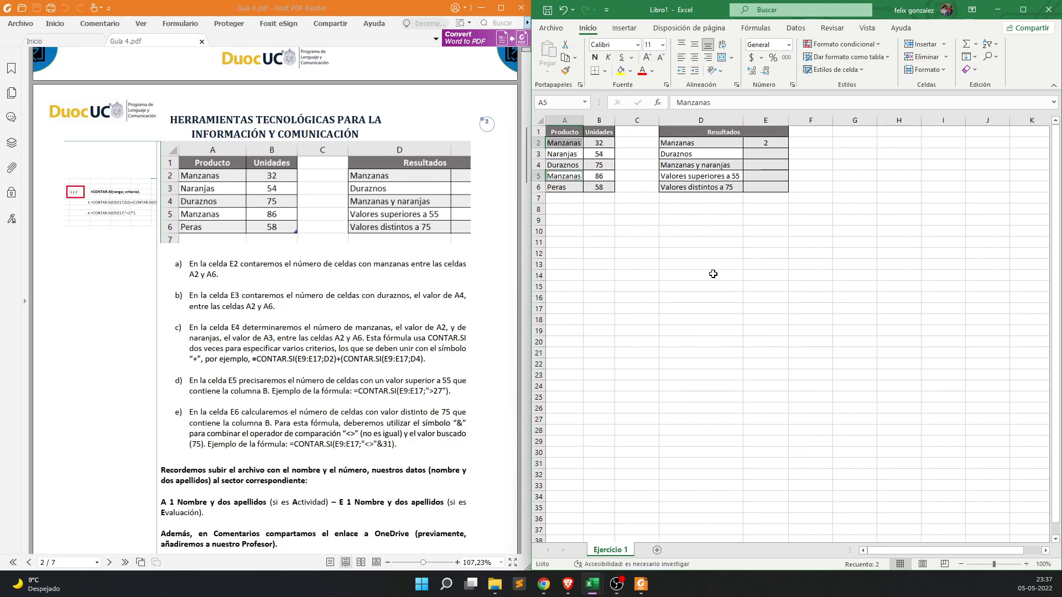
click(770, 143)
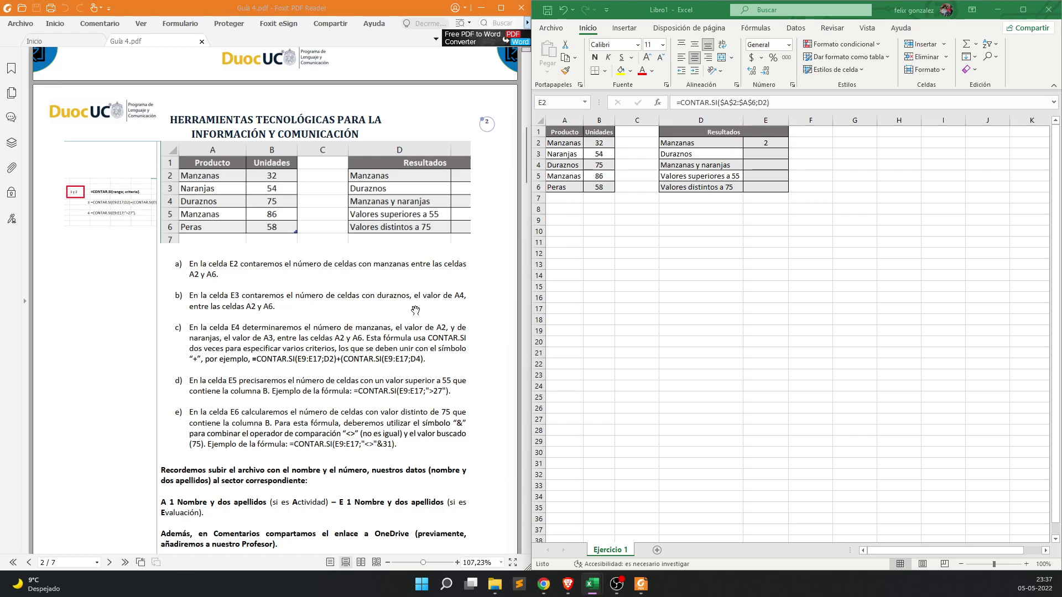
- Fill the CONTAR.SI formula from E2 down into E3 for Duraznos and inspect the copied formula
click(715, 233)
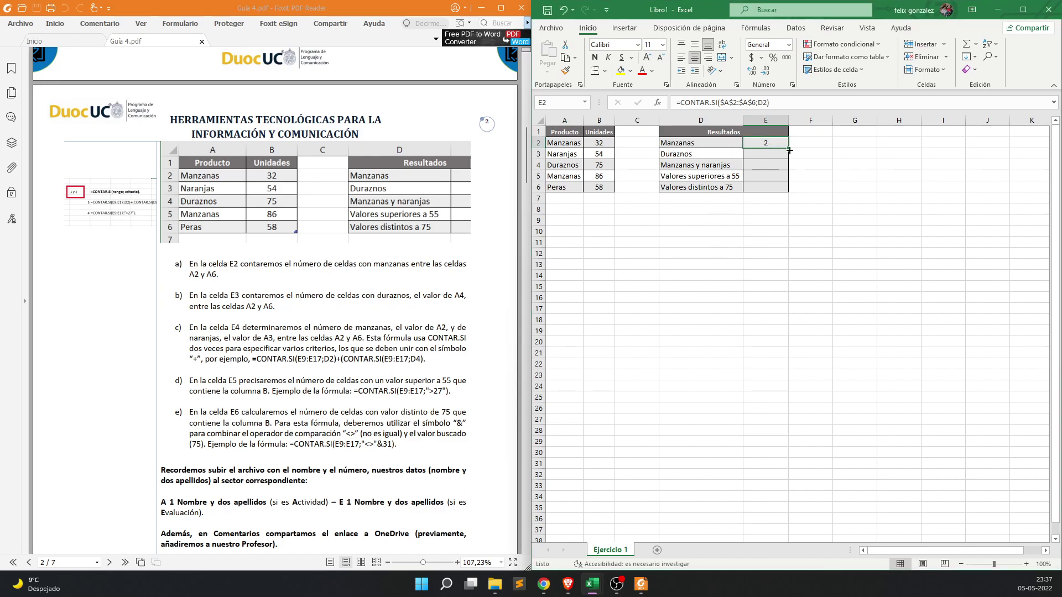
drag(789, 150, 789, 160)
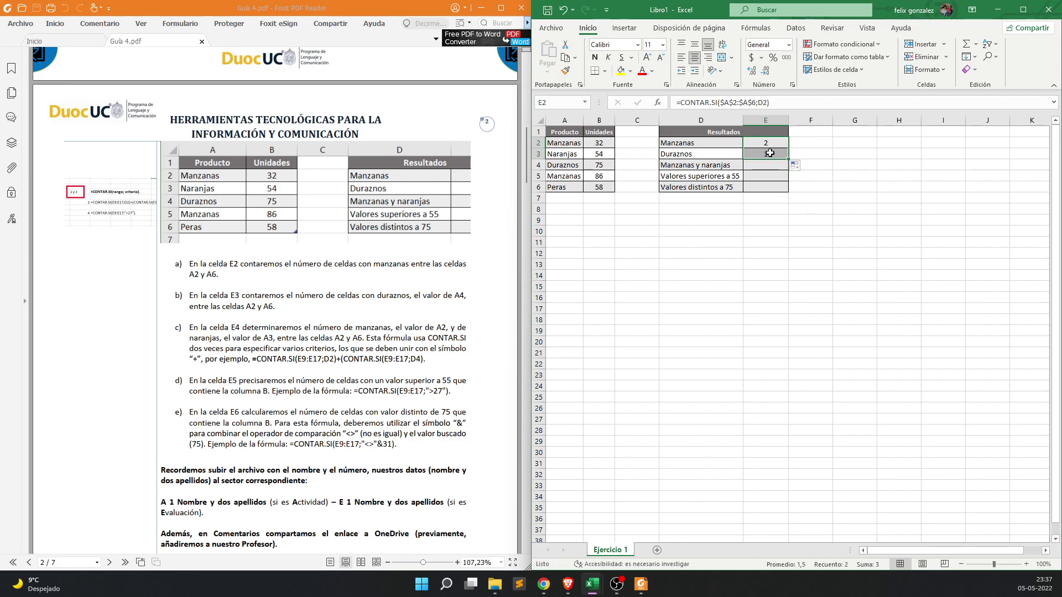
double_click(771, 154)
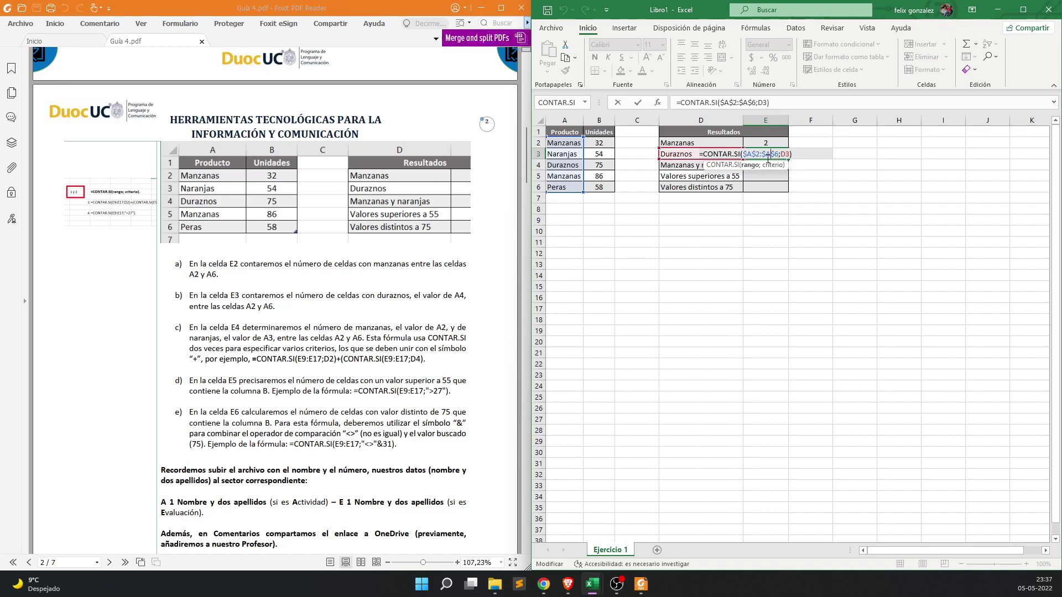
key(Return)
- Compare the range and criterion references in the CONTAR.SI formulas of cells E2 and E3
click(768, 143)
click(773, 153)
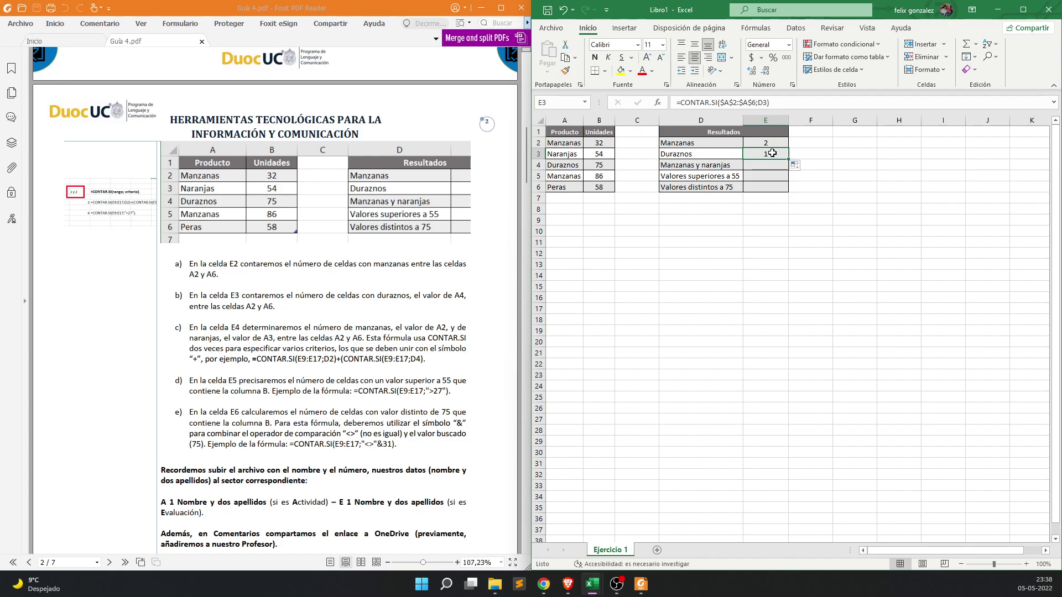
double_click(773, 153)
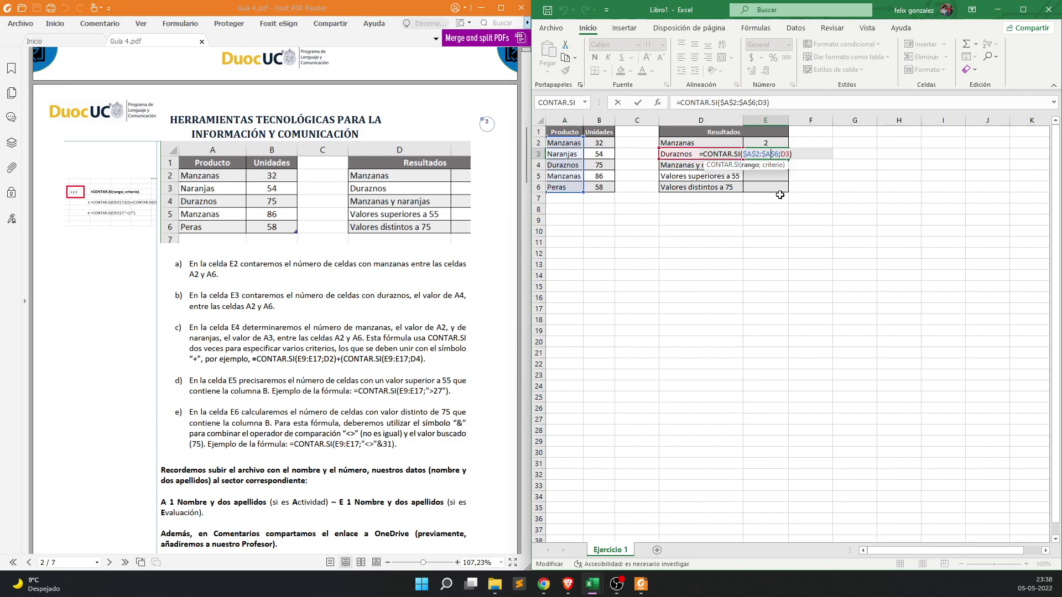
key(Escape)
click(764, 142)
click(767, 153)
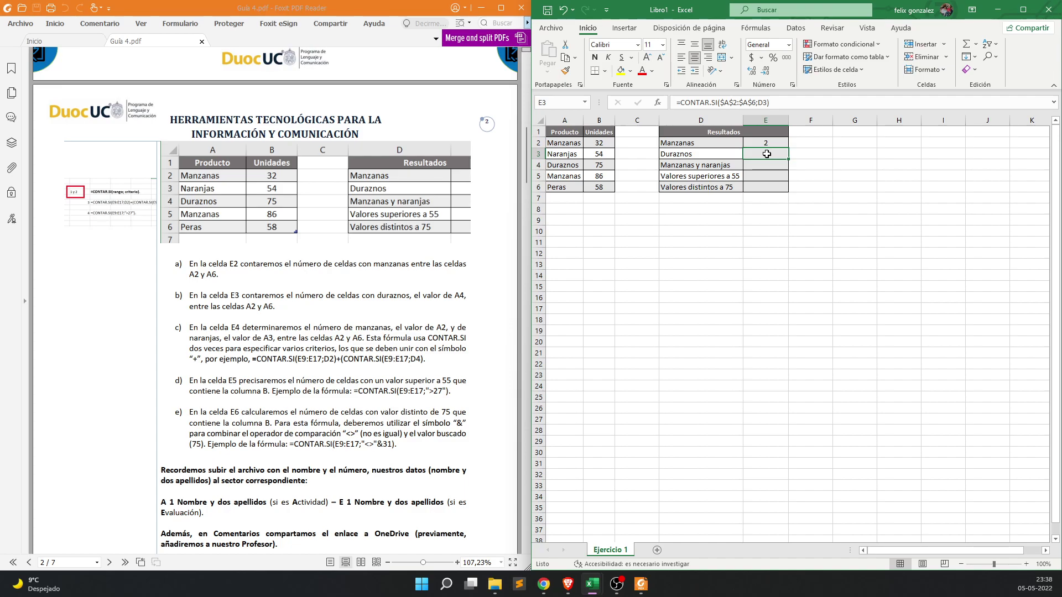
double_click(767, 153)
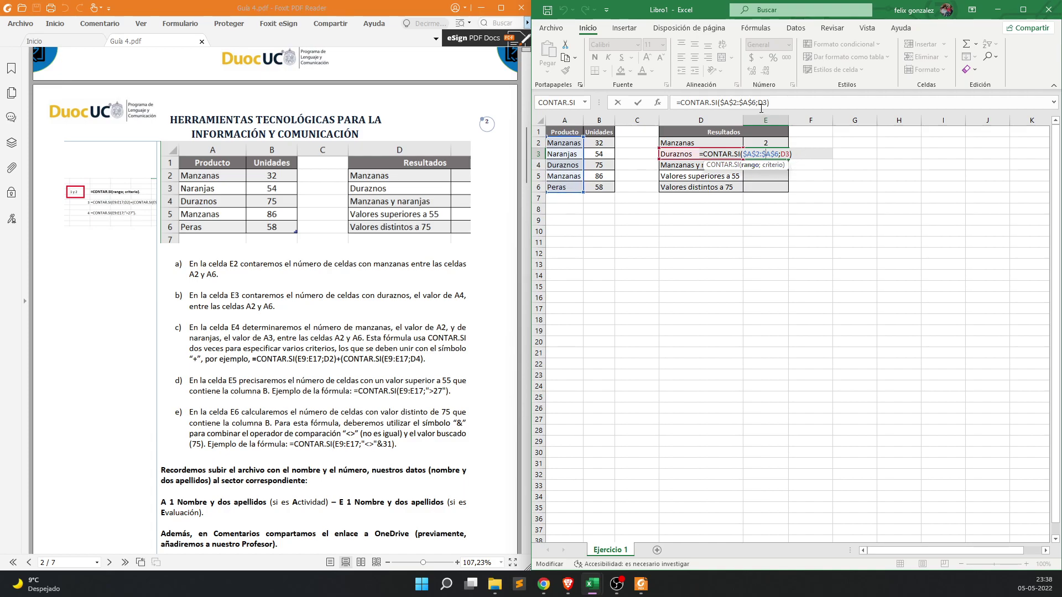
double_click(761, 105)
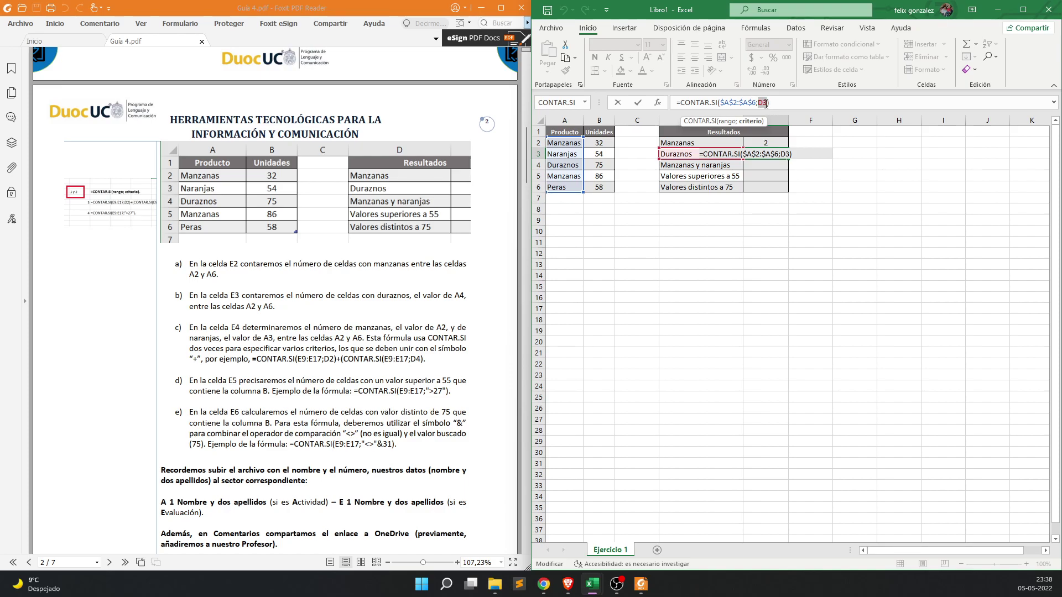
key(Return)
click(775, 155)
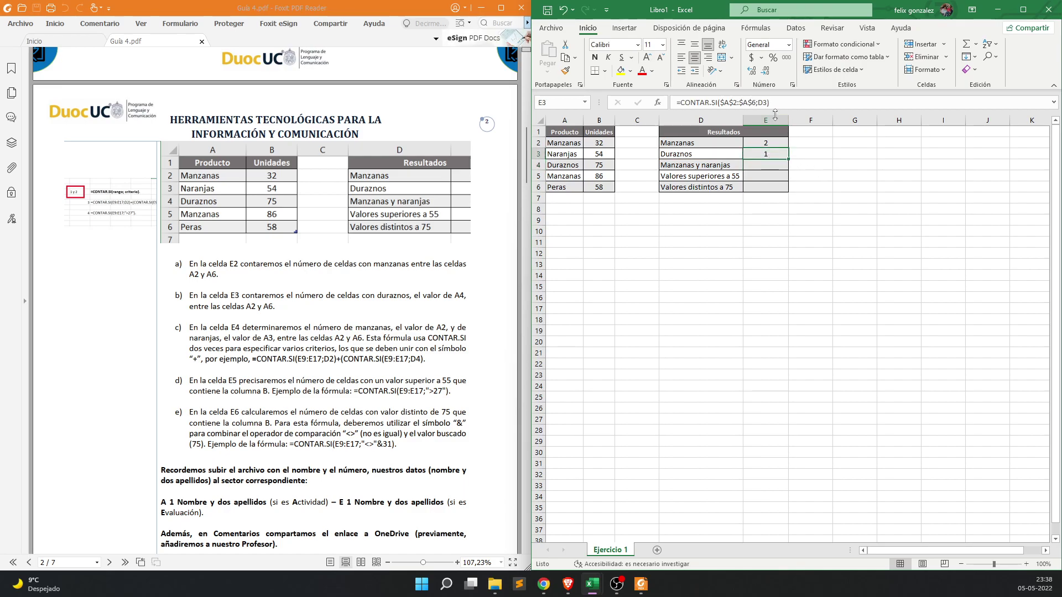
click(765, 142)
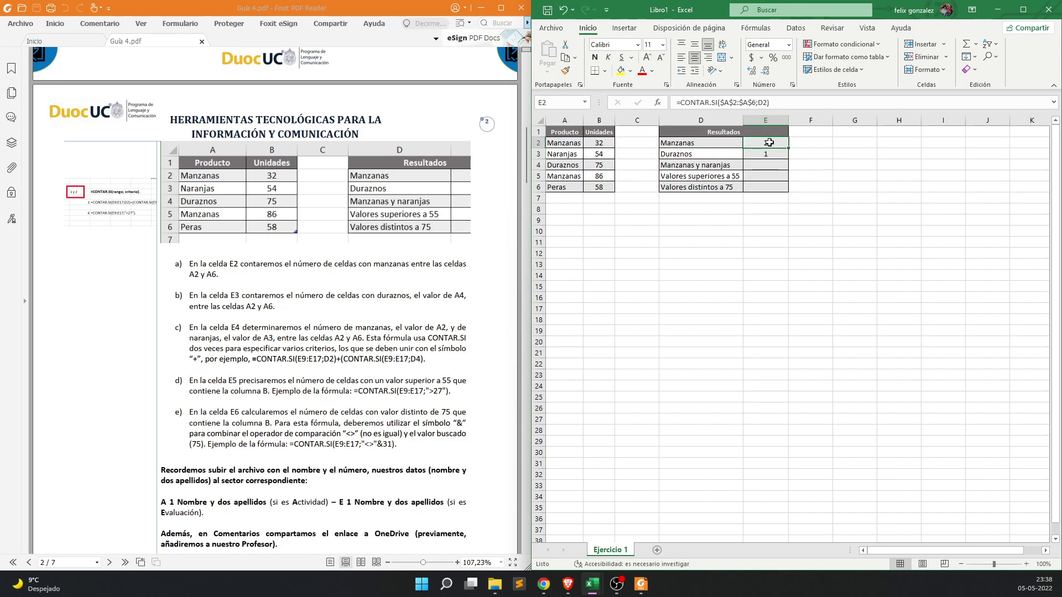
click(761, 103)
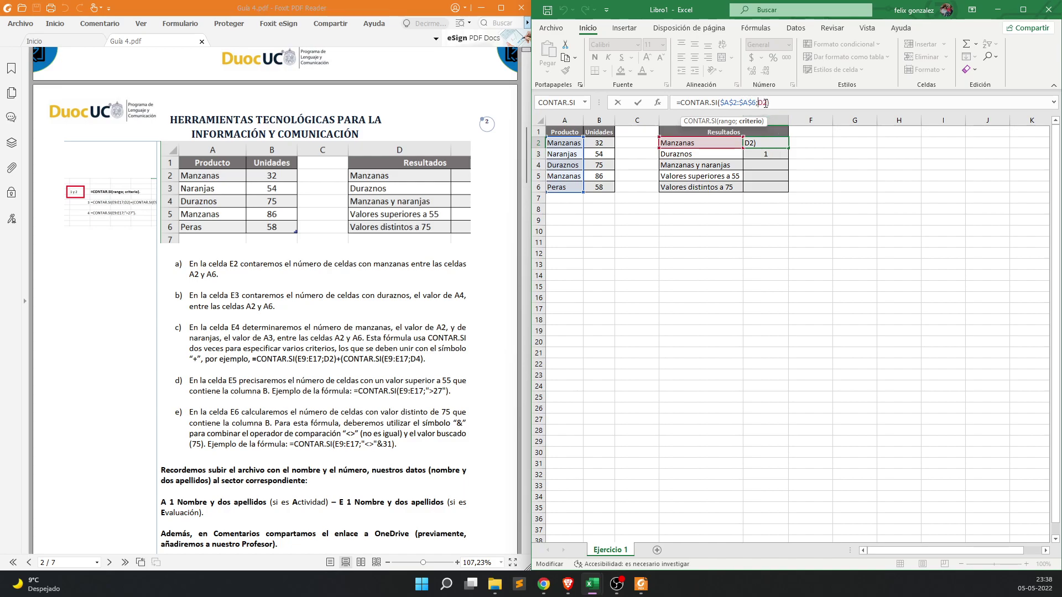
key(ctrl+Return)
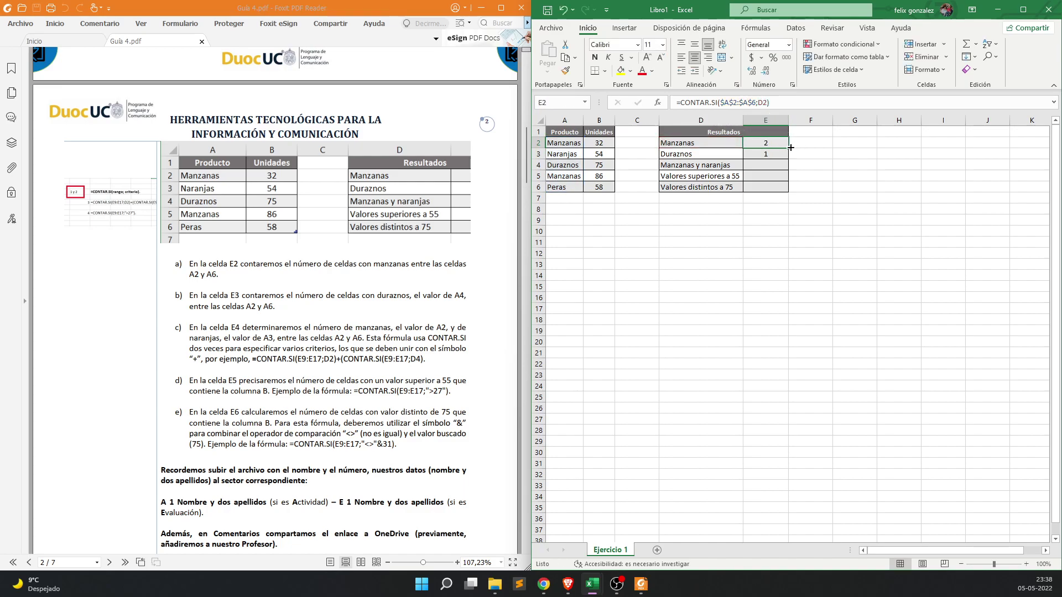
double_click(769, 153)
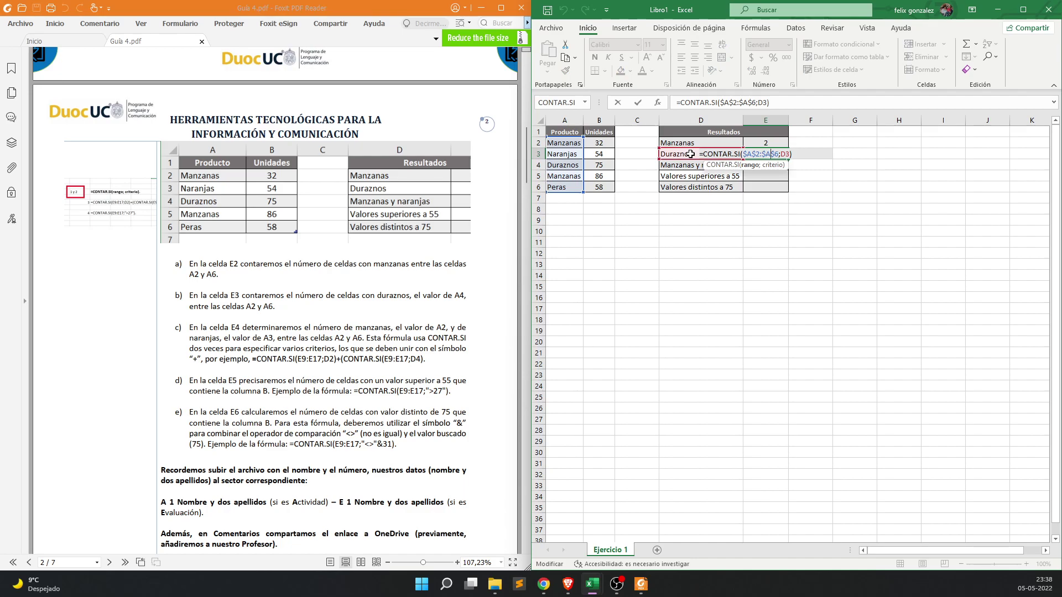
key(Return)
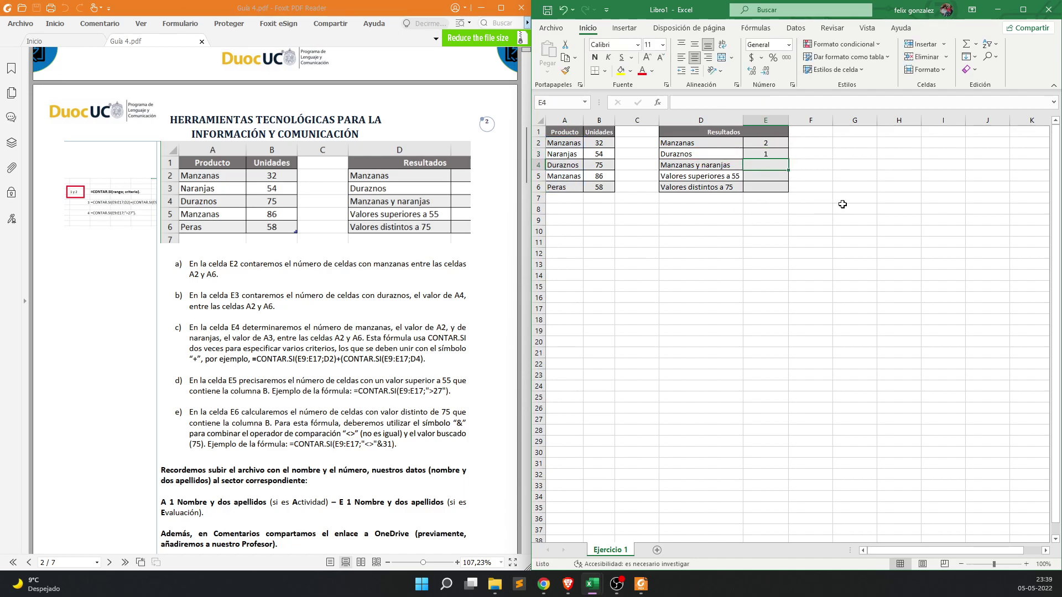
- Switch to the PDF guide and read item c, examining both halves of its example formula joined with "+"
click(322, 343)
scroll(299, 312, down, 1)
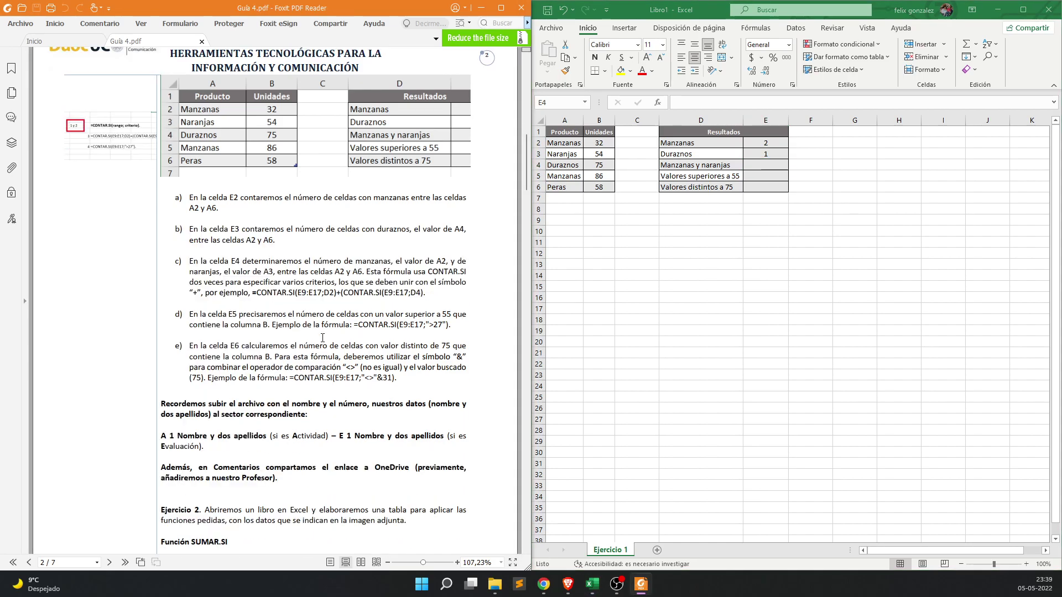
scroll(297, 311, up, 1)
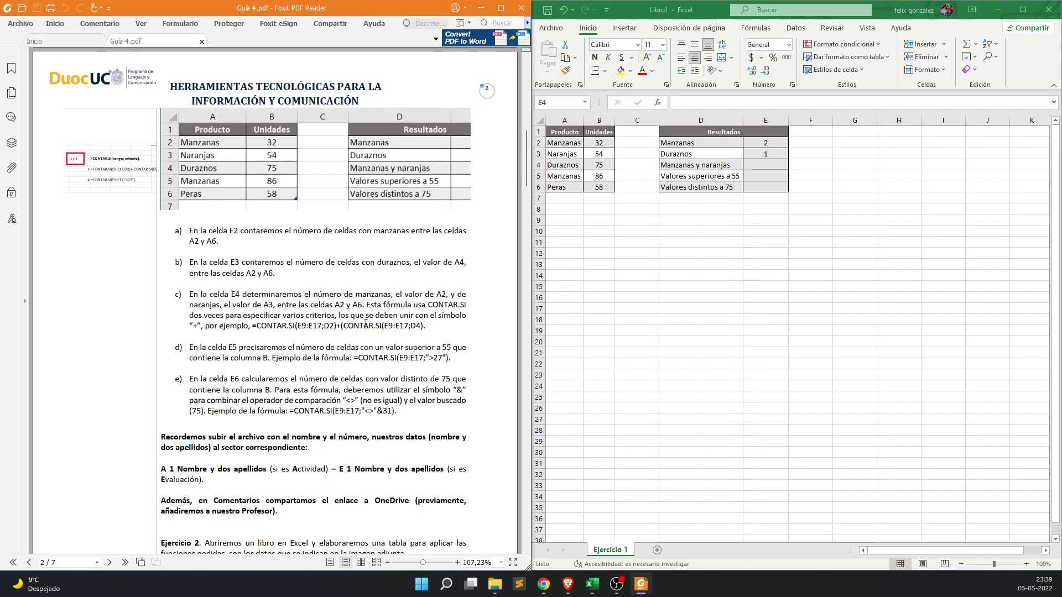
drag(258, 325, 339, 322)
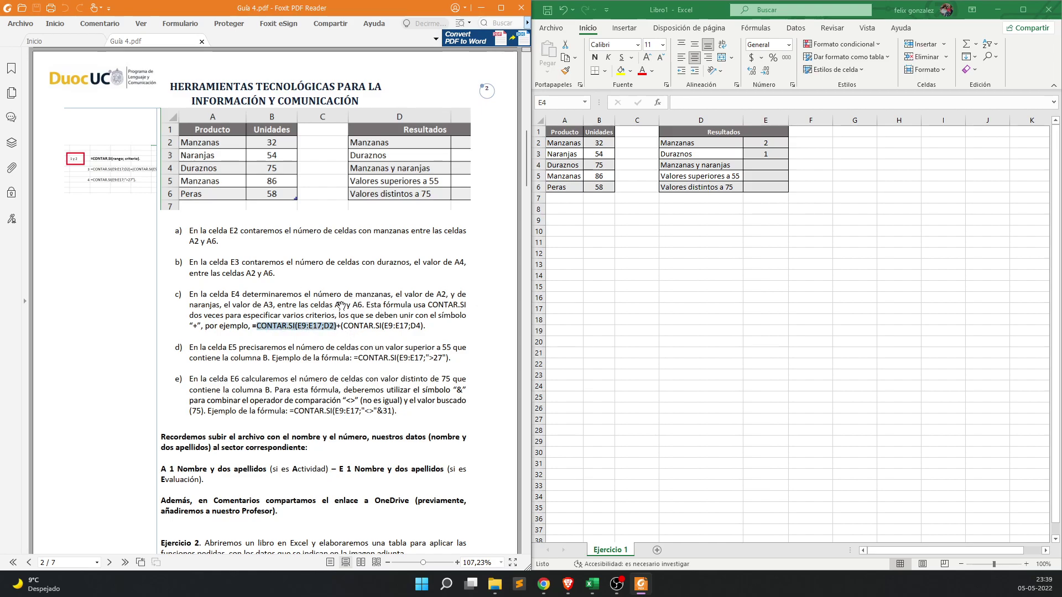
drag(423, 326, 340, 327)
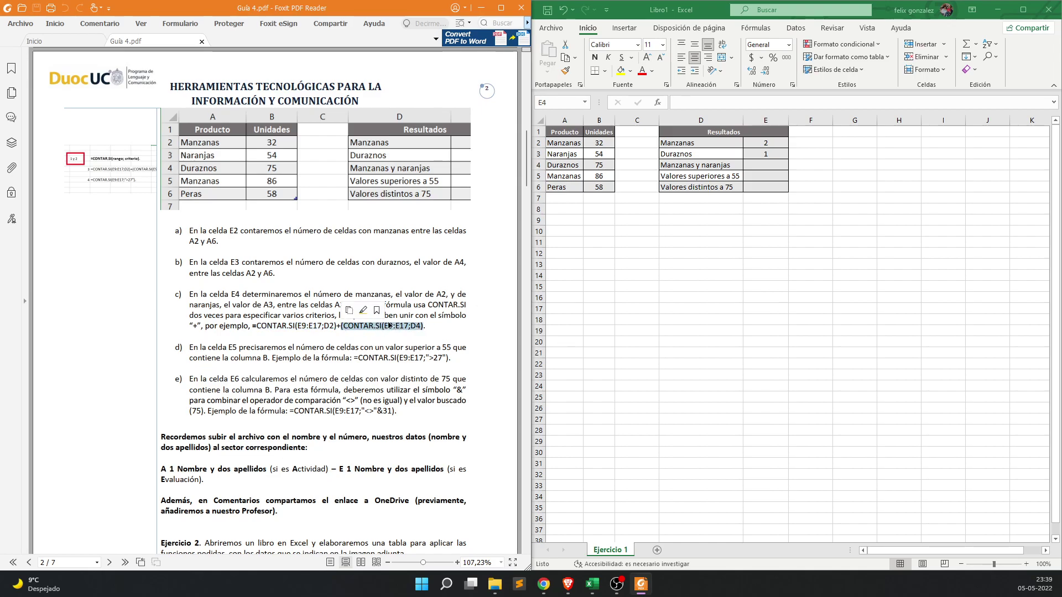
click(341, 328)
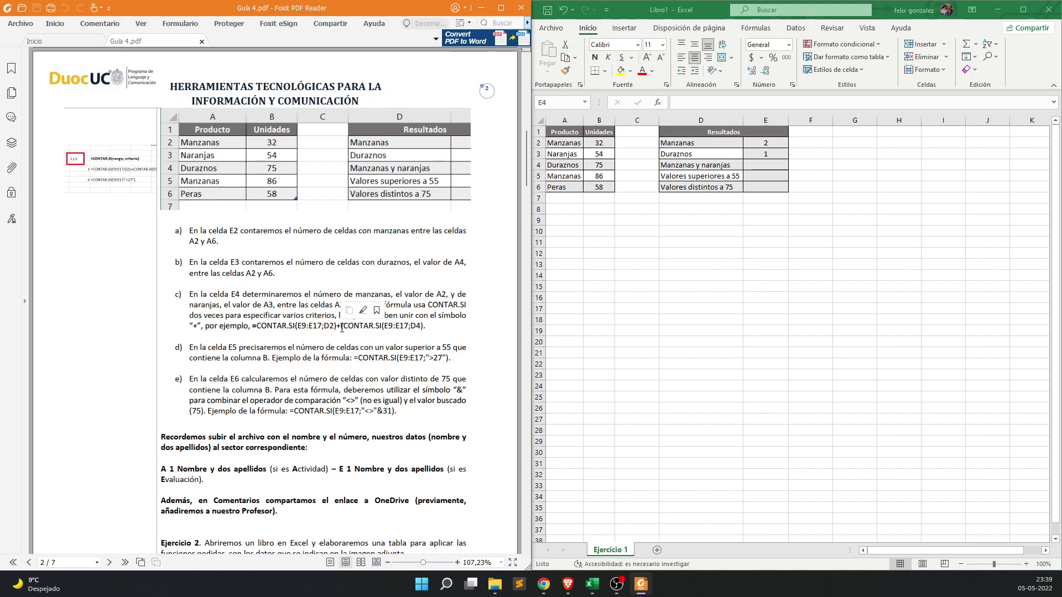
drag(340, 328, 337, 327)
click(393, 339)
- In Excel, copy the formula text =CONTAR.SI($A$2:$A$6;D2) from E2 and paste it into E4
click(758, 165)
click(773, 143)
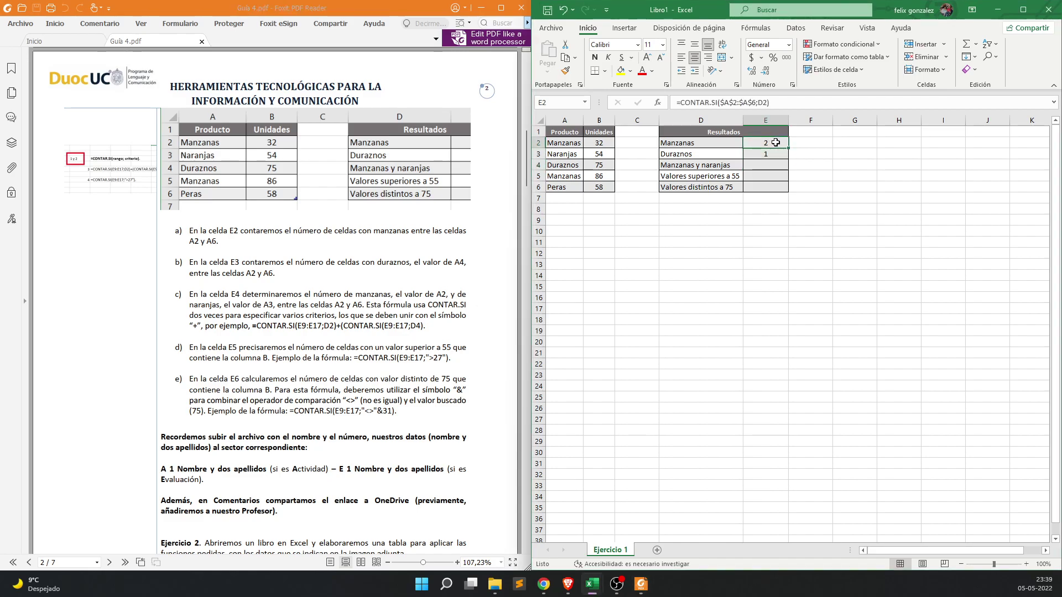
click(779, 102)
drag(780, 101, 673, 103)
key(ctrl+c)
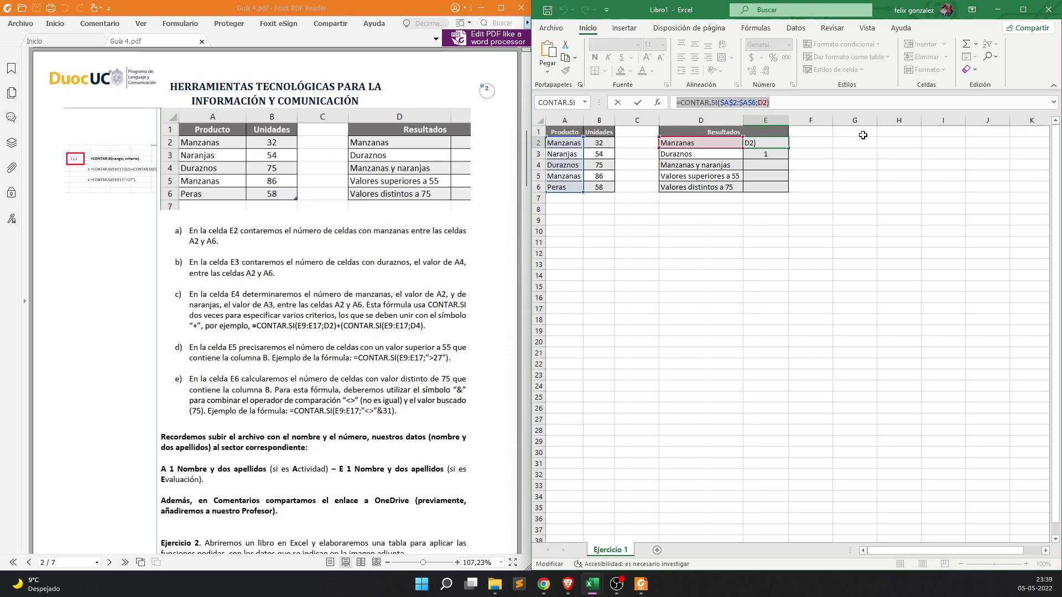
click(766, 165)
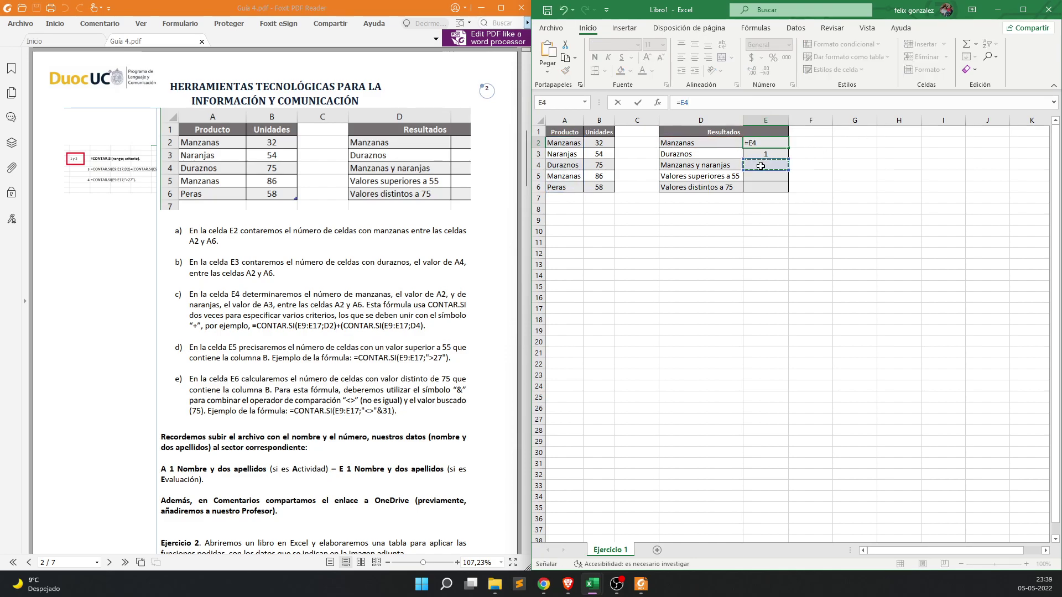
key(Escape)
click(756, 165)
key(ctrl+v)
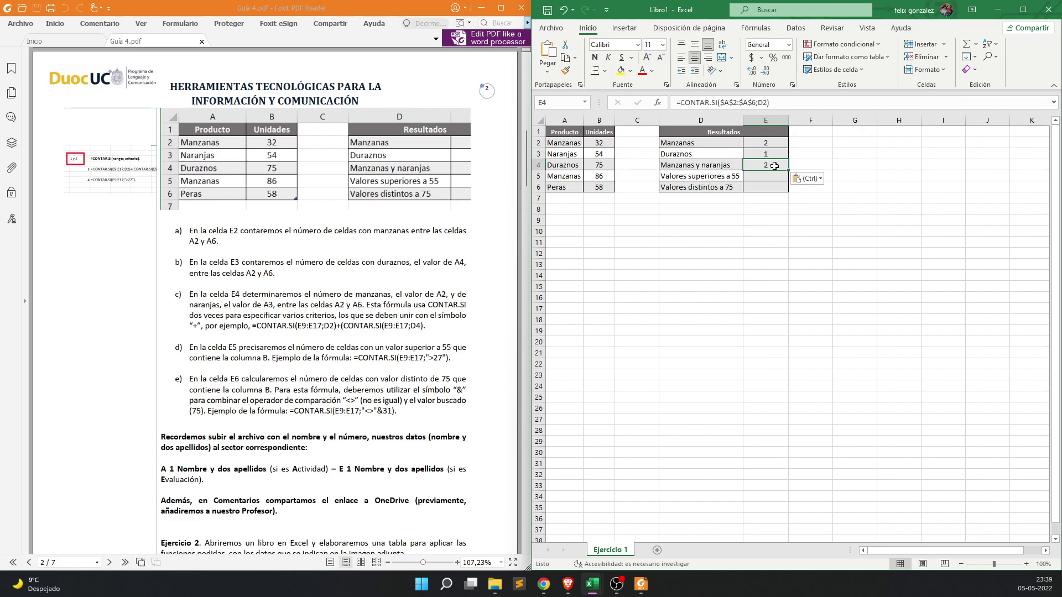
- Append +CONTAR.SI($A$2:$A$6;D2) to the formula in E4, without the duplicate equals sign
click(773, 152)
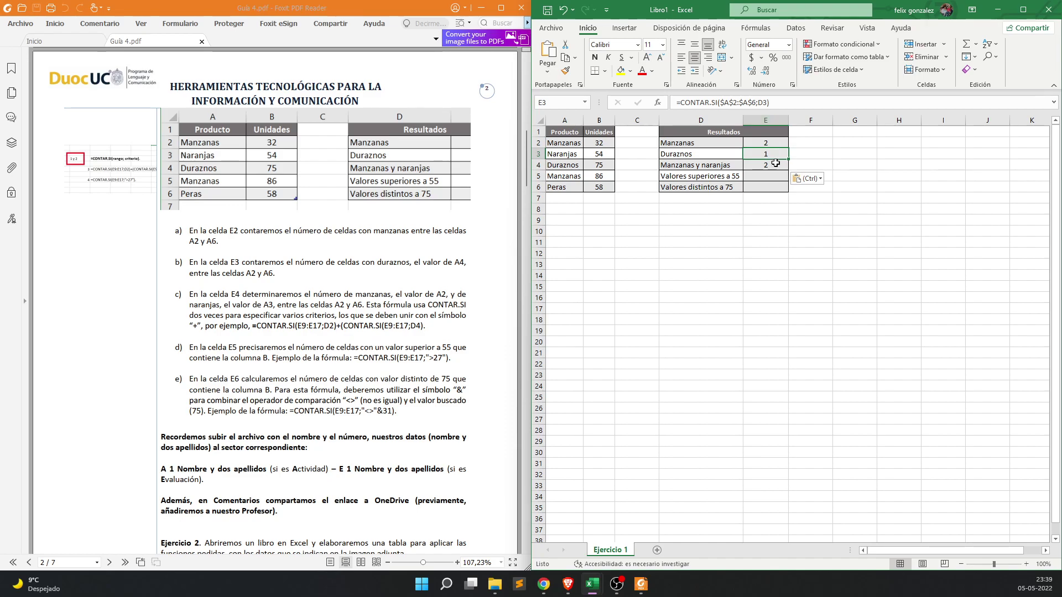
click(771, 165)
click(781, 103)
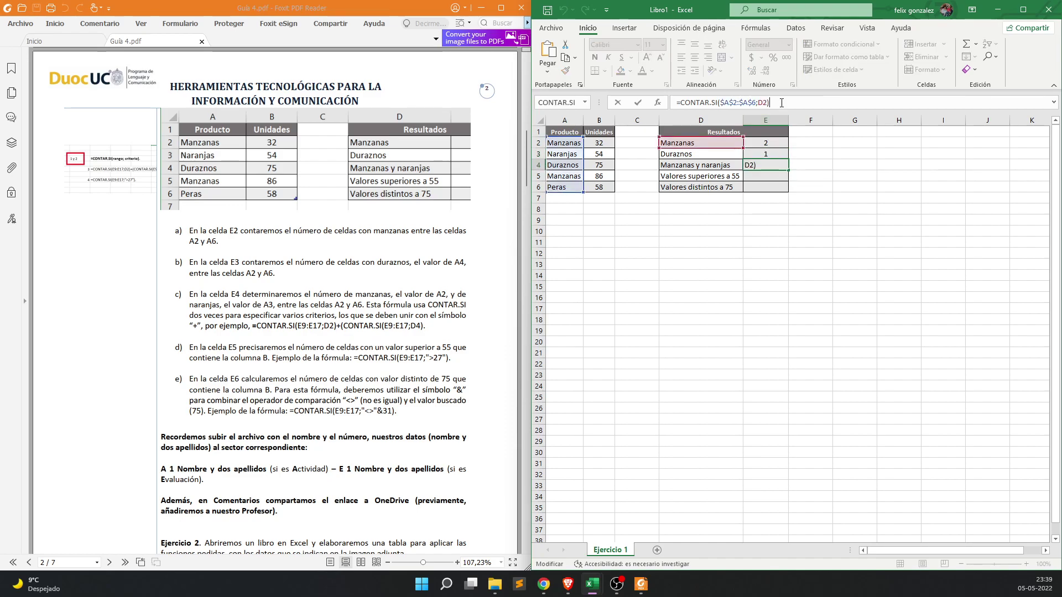
text(+)
key(ctrl+v)
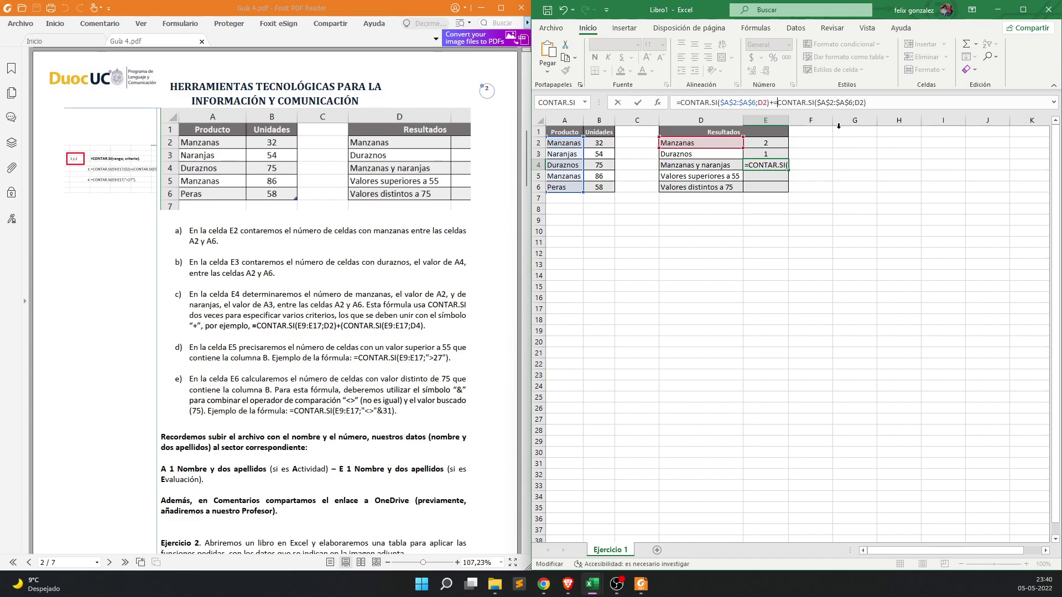
key(BackSpace)
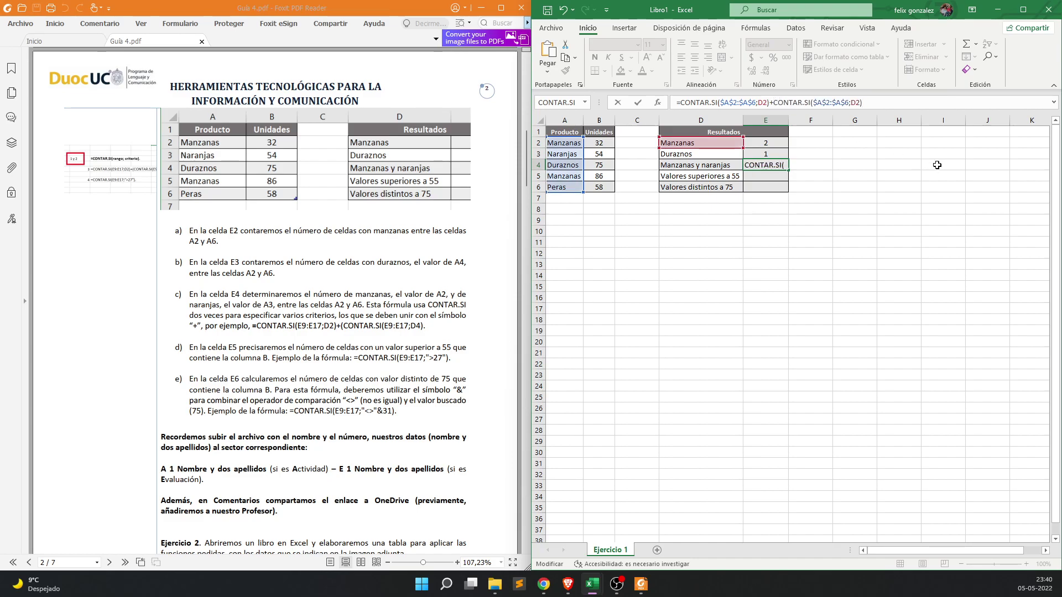
- Change the criterion of the second CONTAR.SI in E4 to D3 and accept the formula
key(Right)
key(Right)
key(Right)
key(Right)
key(Right)
key(Right)
key(Right)
key(Right)
key(Right)
key(Right)
key(Right)
key(Right)
key(Right)
key(Right)
key(Right)
key(Right)
key(Right)
key(Right)
key(Right)
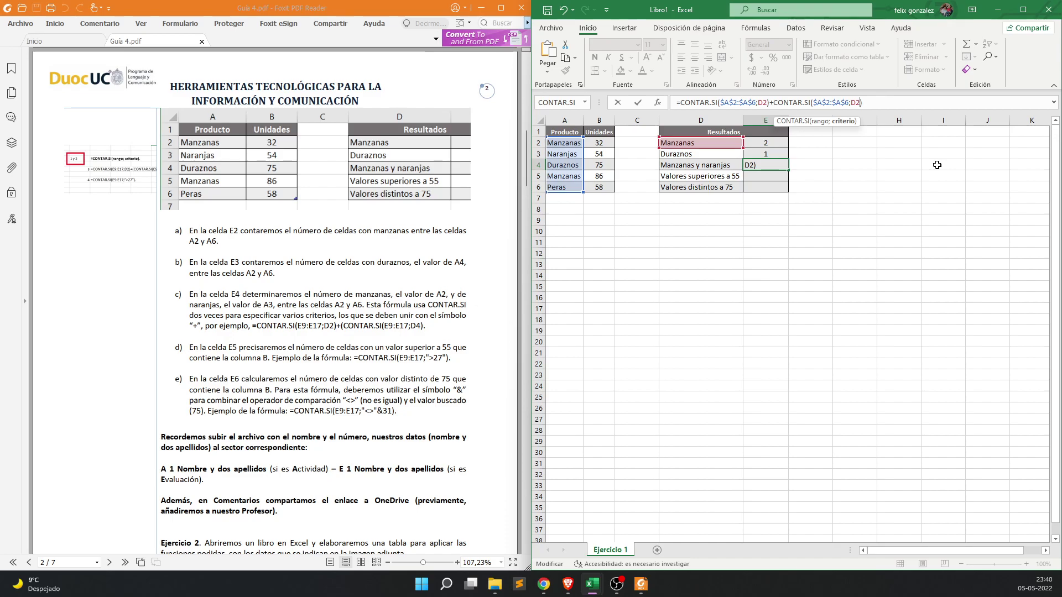
key(BackSpace)
text(3)
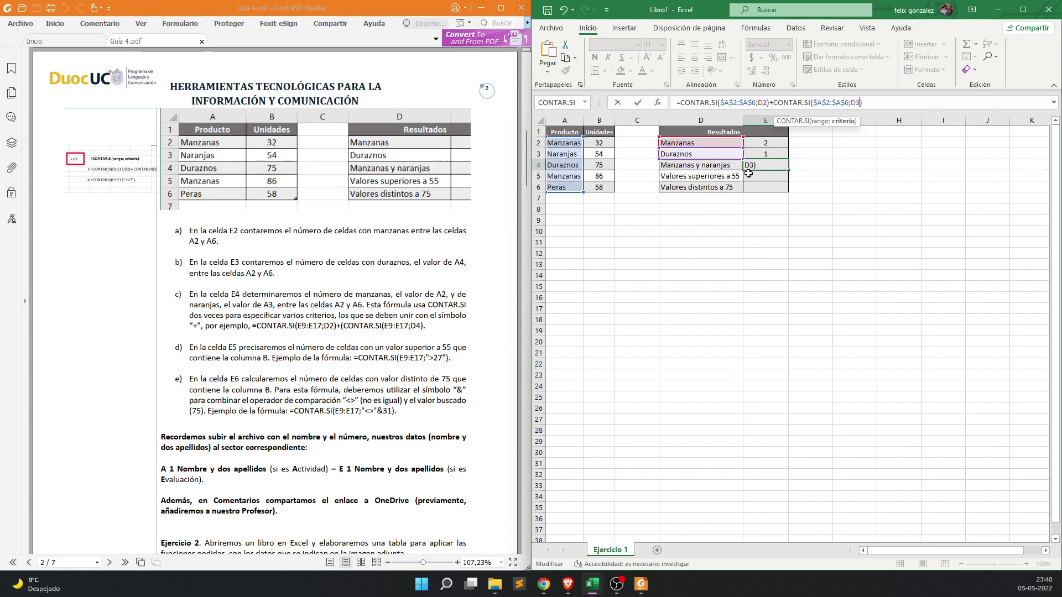
key(Return)
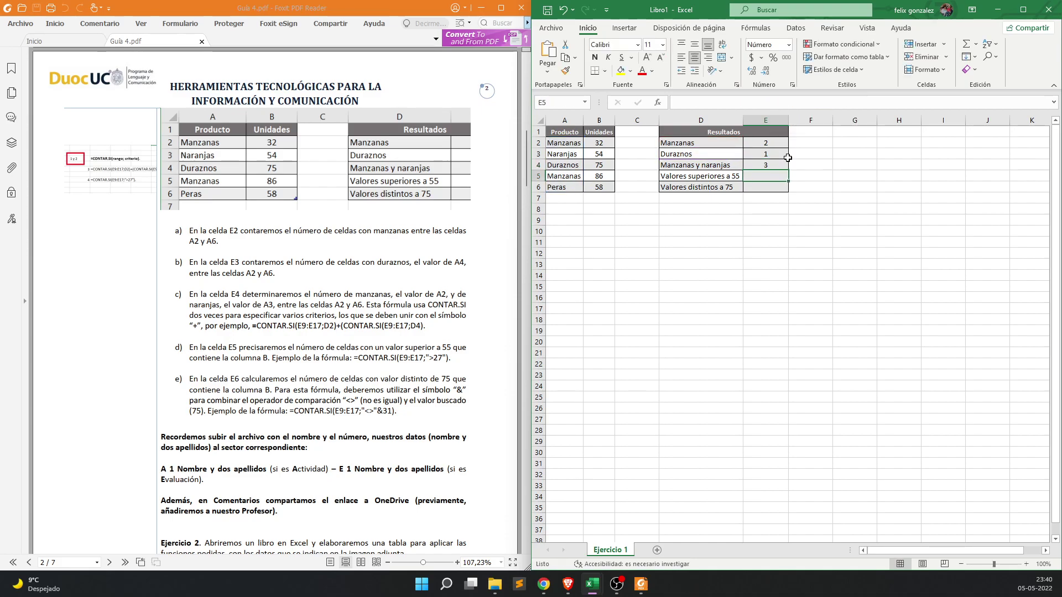
- Review the references used by the two joined CONTAR.SI functions in E4
scroll(787, 187, up, 1)
click(804, 173)
double_click(804, 173)
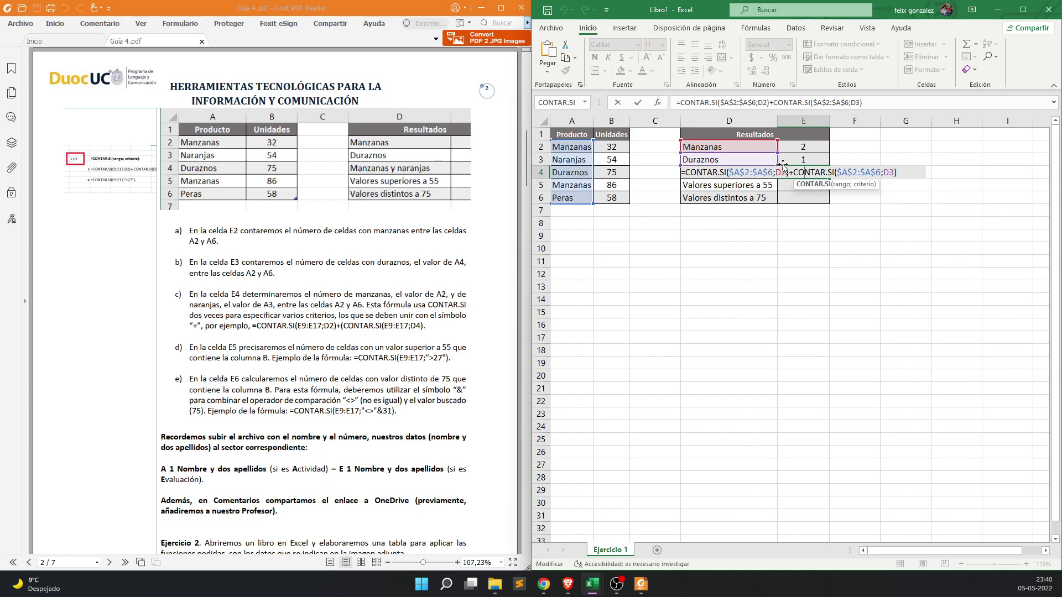
drag(779, 161, 778, 161)
key(Return)
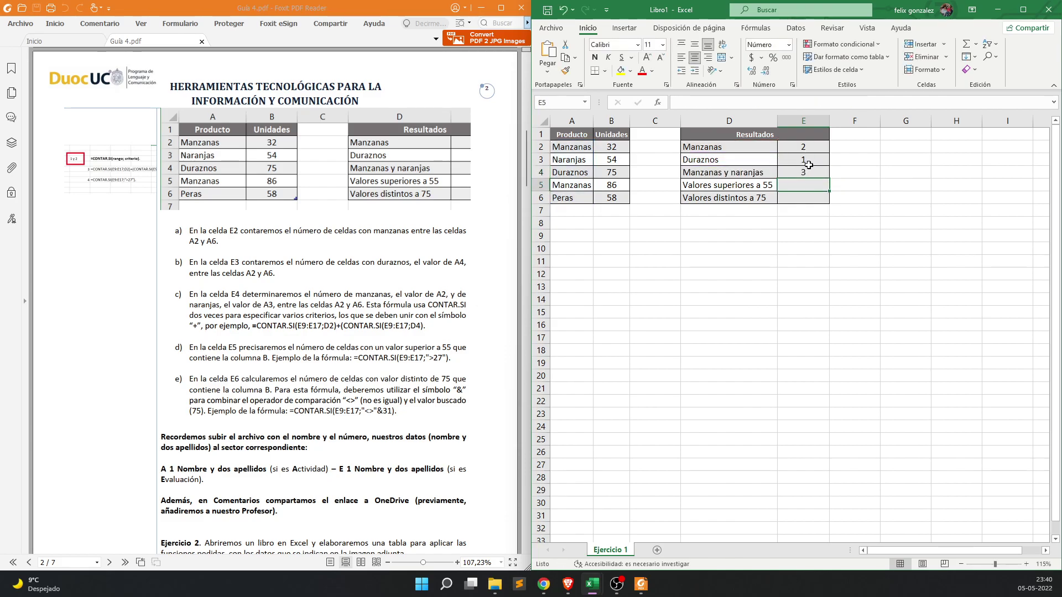
- Check instruction d) in the PDF guide and insert CONTAR.SI in E5 of the Excel sheet with the absolute range $B$2:$B$6
click(482, 385)
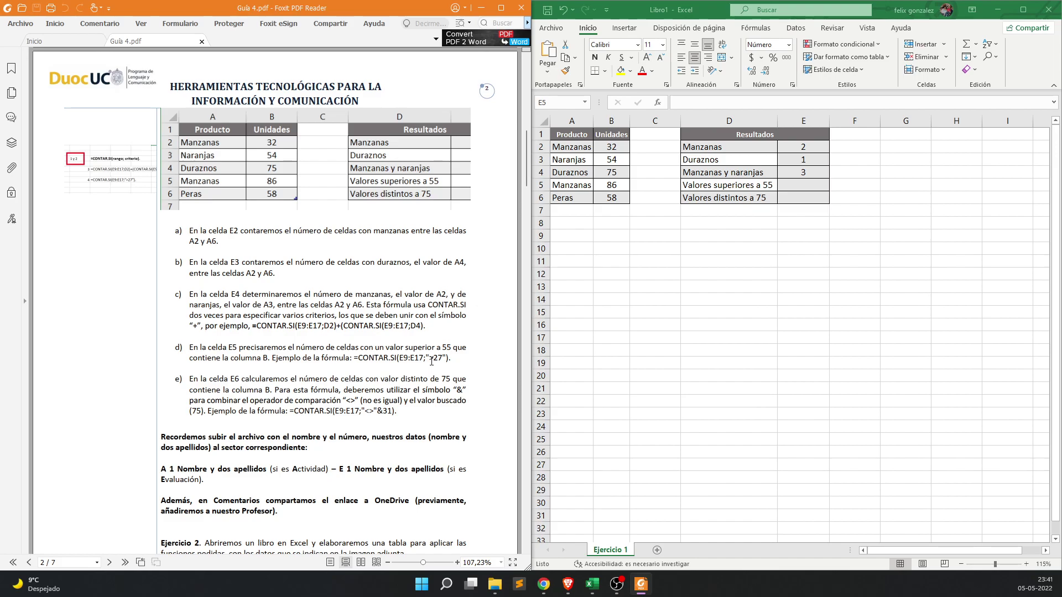
key(alt+Tab)
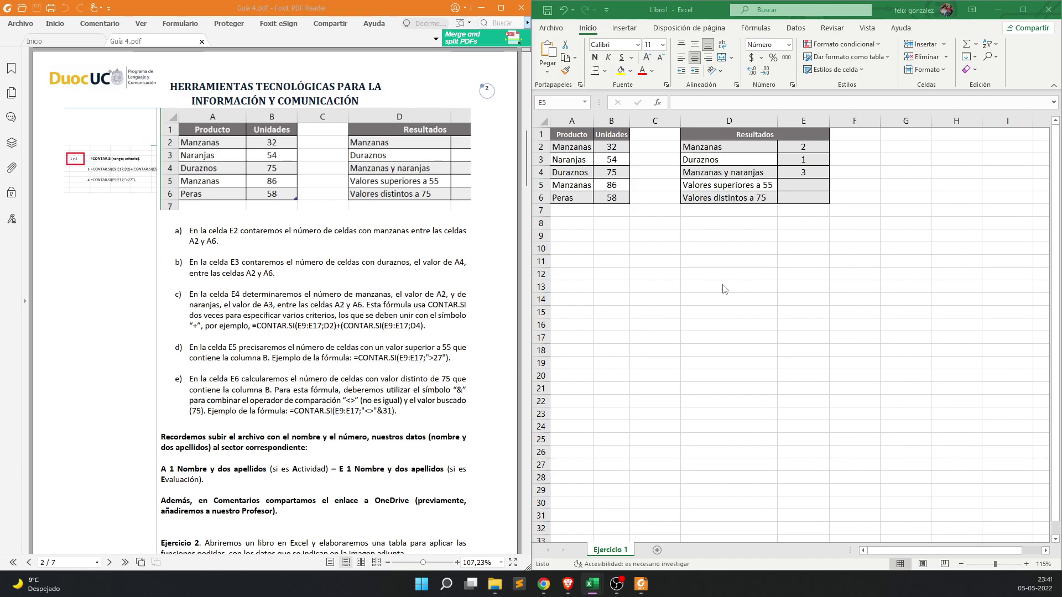
click(798, 184)
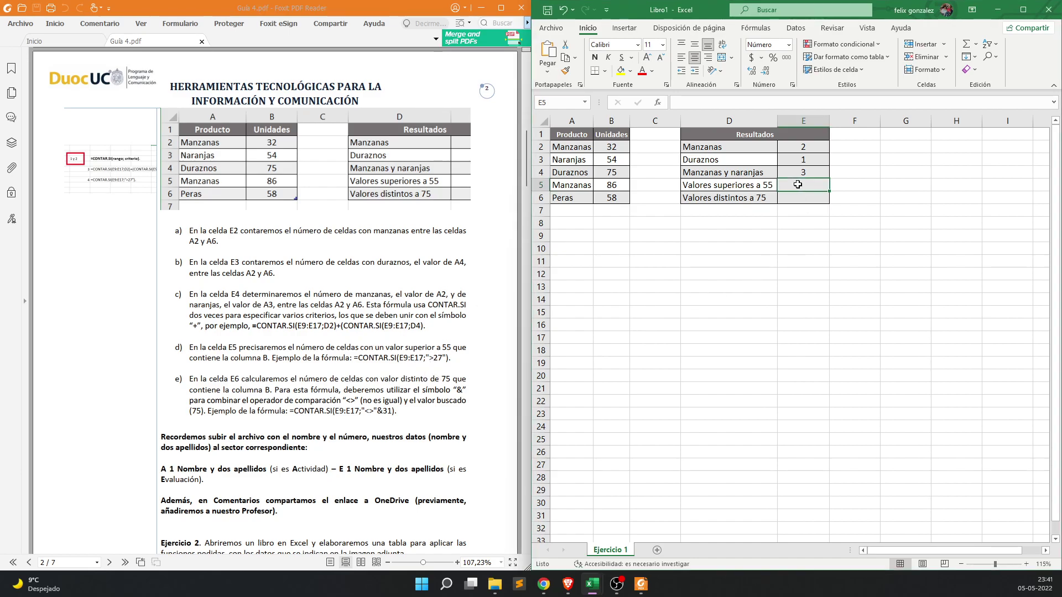
click(658, 103)
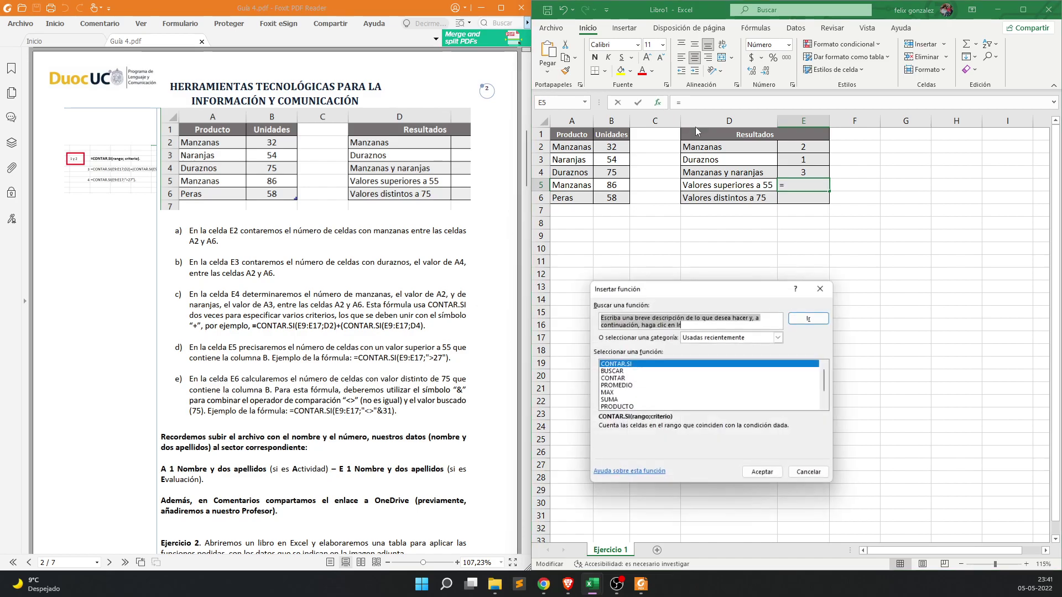
double_click(626, 365)
drag(684, 369, 736, 244)
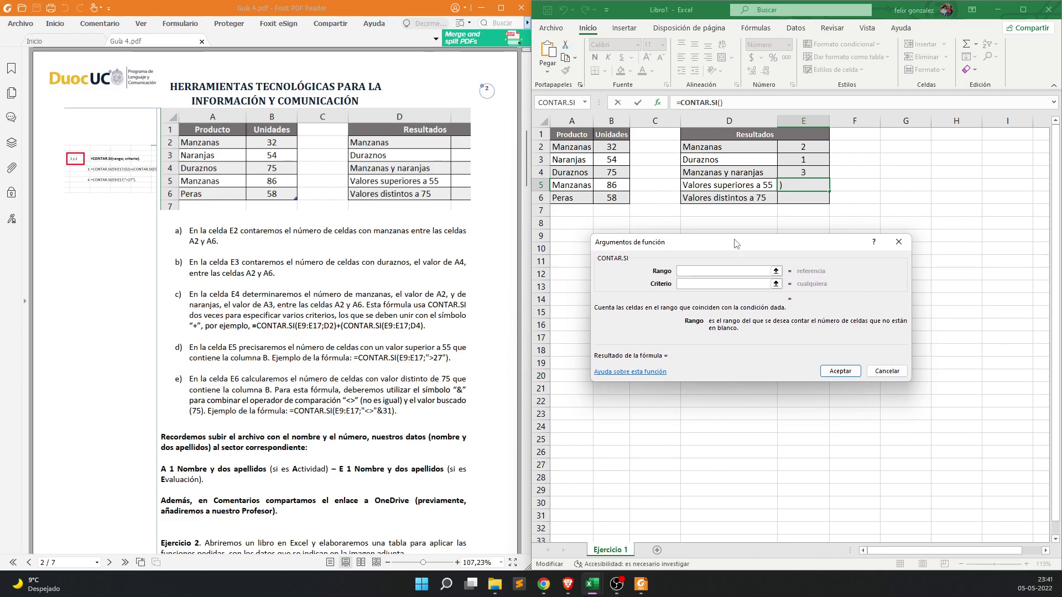
drag(613, 147, 613, 198)
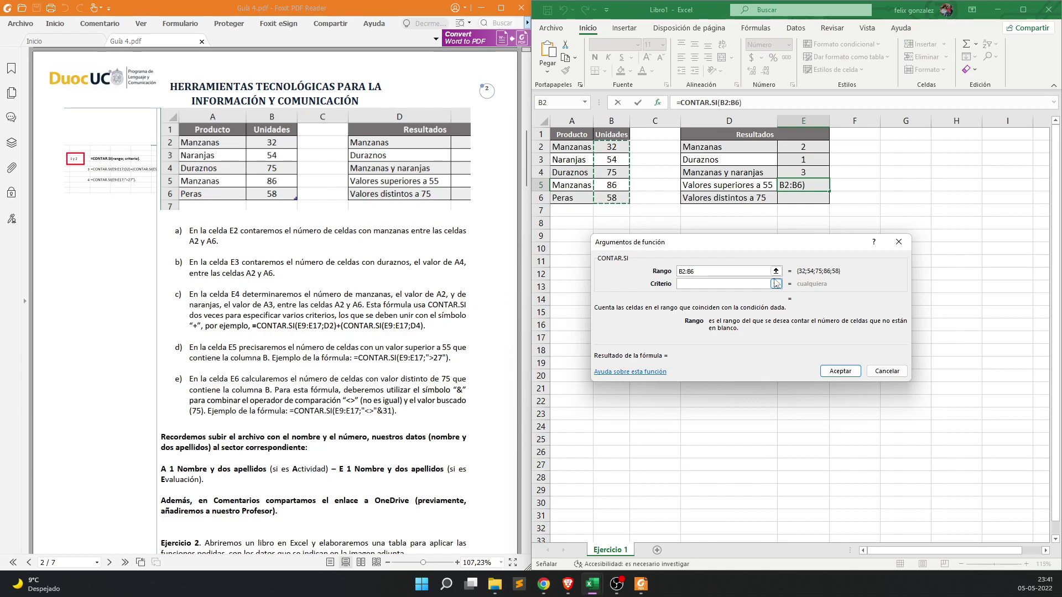
key(F4)
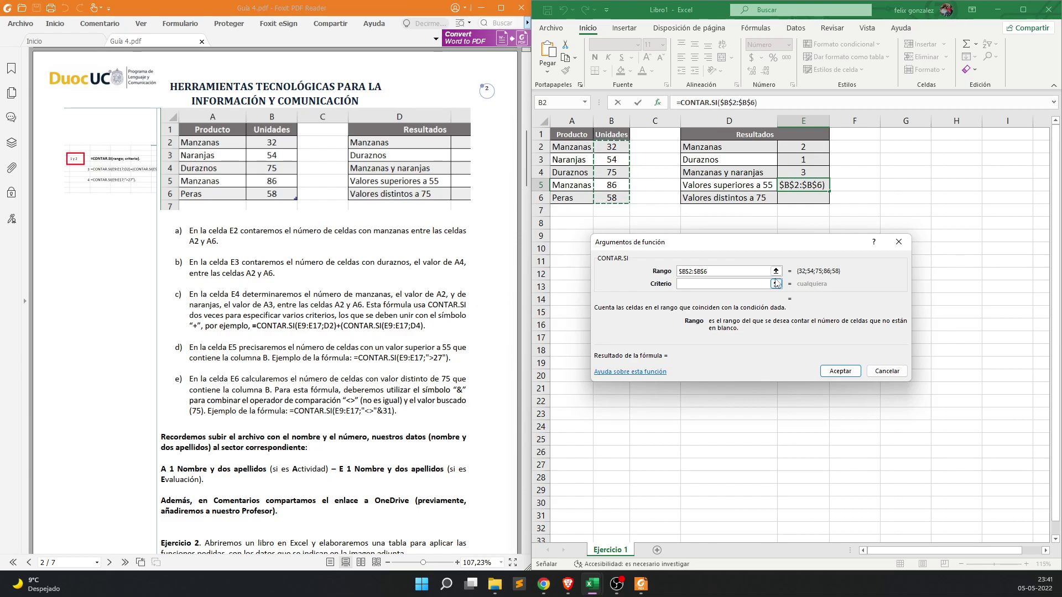
- Set the CONTAR.SI criterion in E5 to >55 and accept the function
click(717, 284)
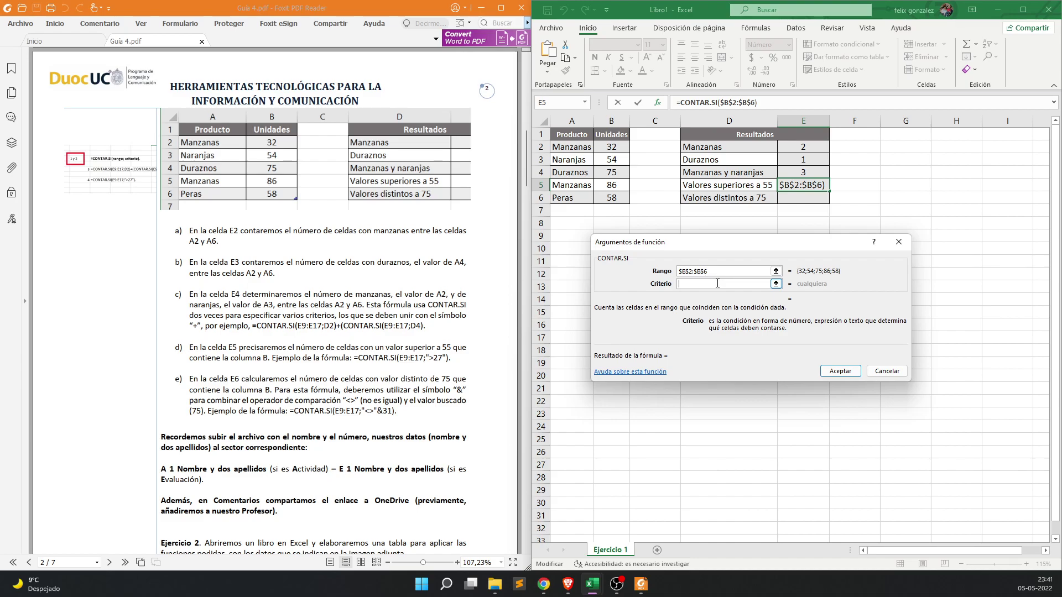
text(>55)
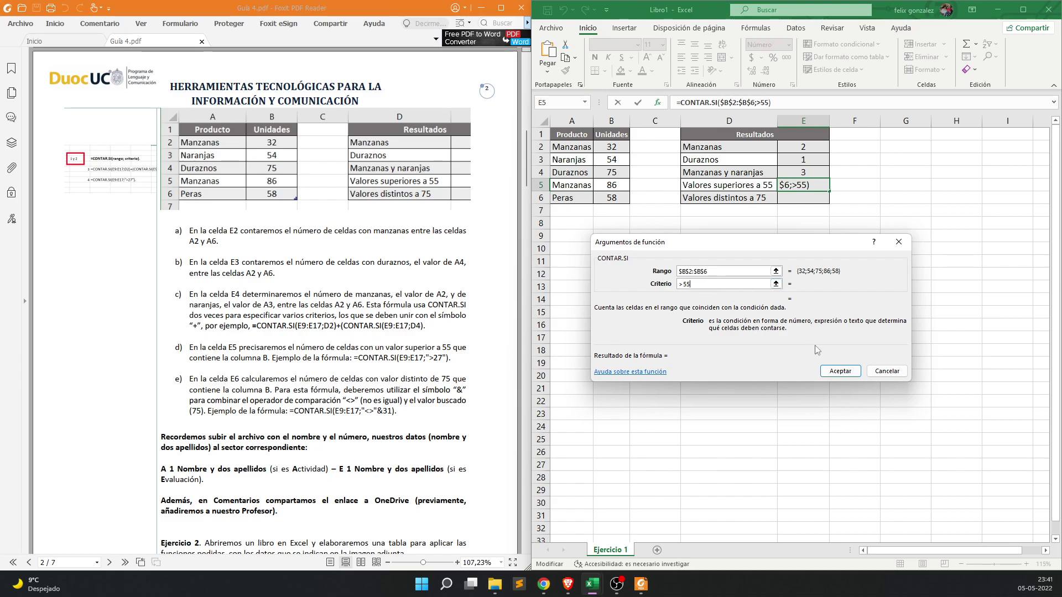
click(839, 371)
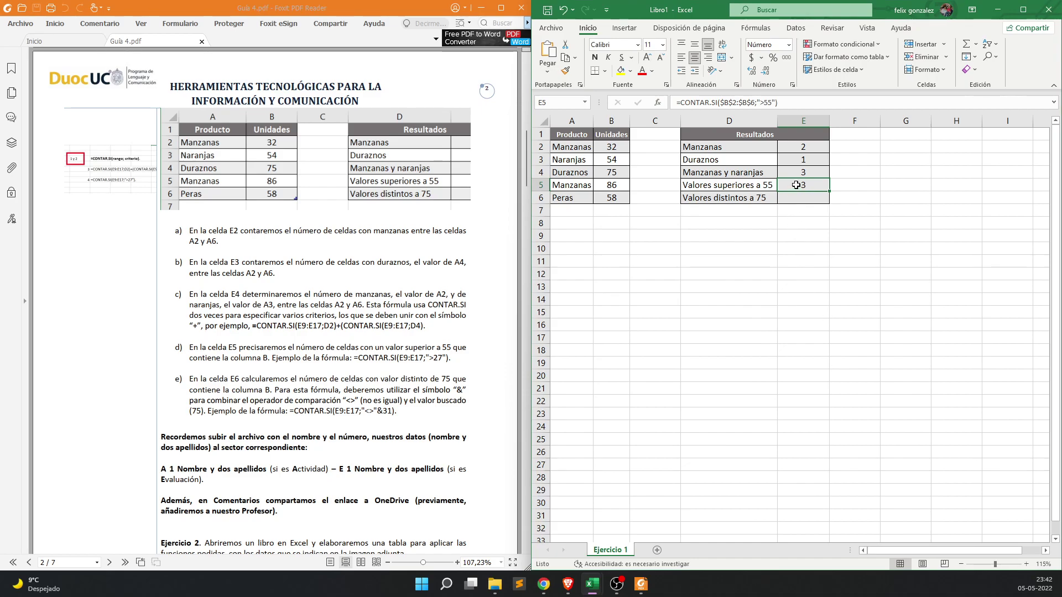
- Review the ">55" criterion in the E5 formula and check it against the Unidades values in B4:B6
click(775, 103)
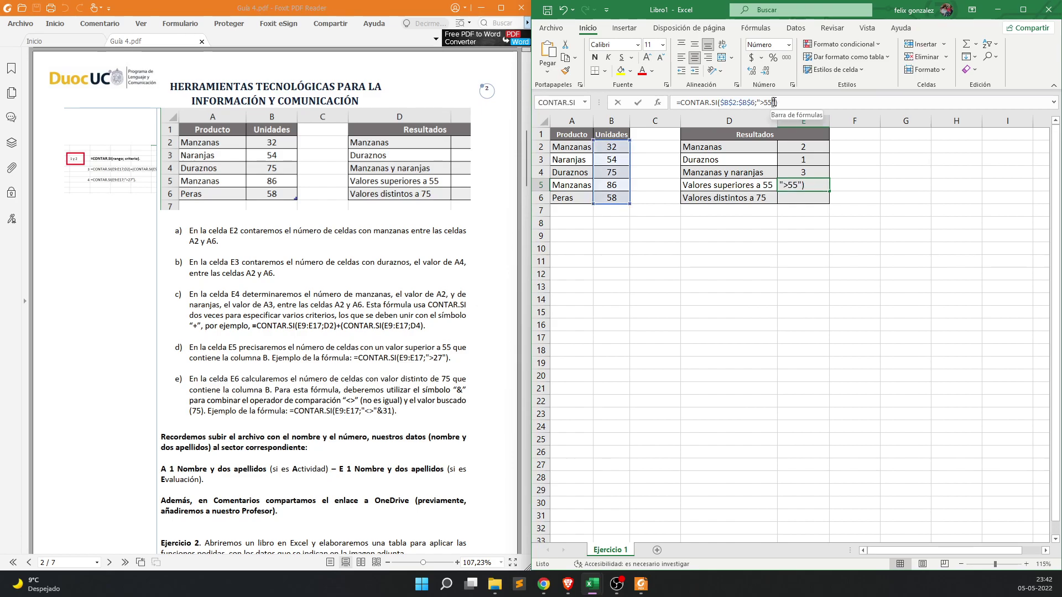
click(774, 102)
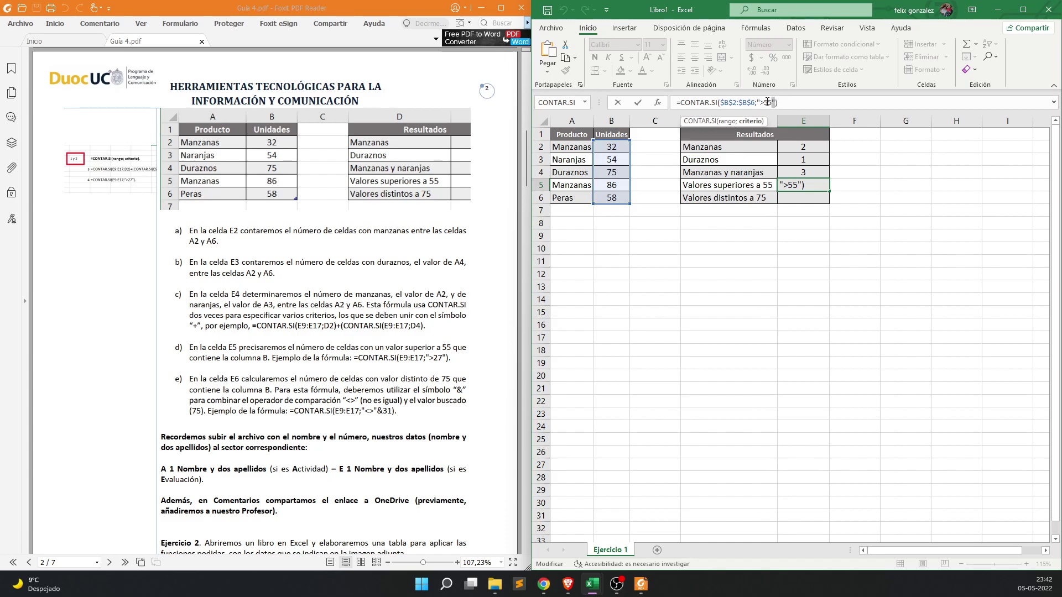
drag(757, 103, 777, 102)
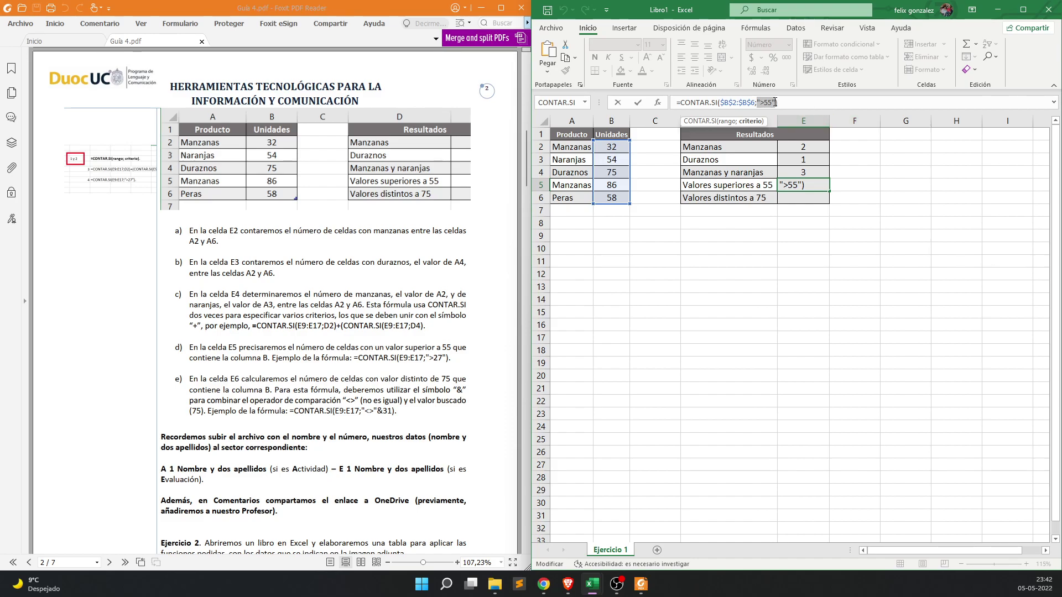
key(Return)
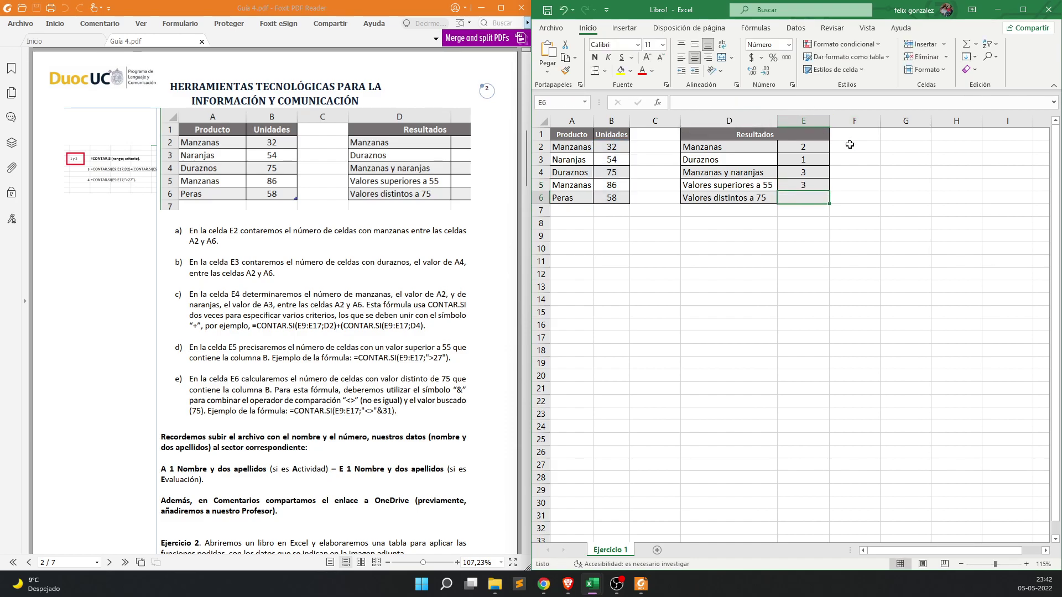
click(811, 187)
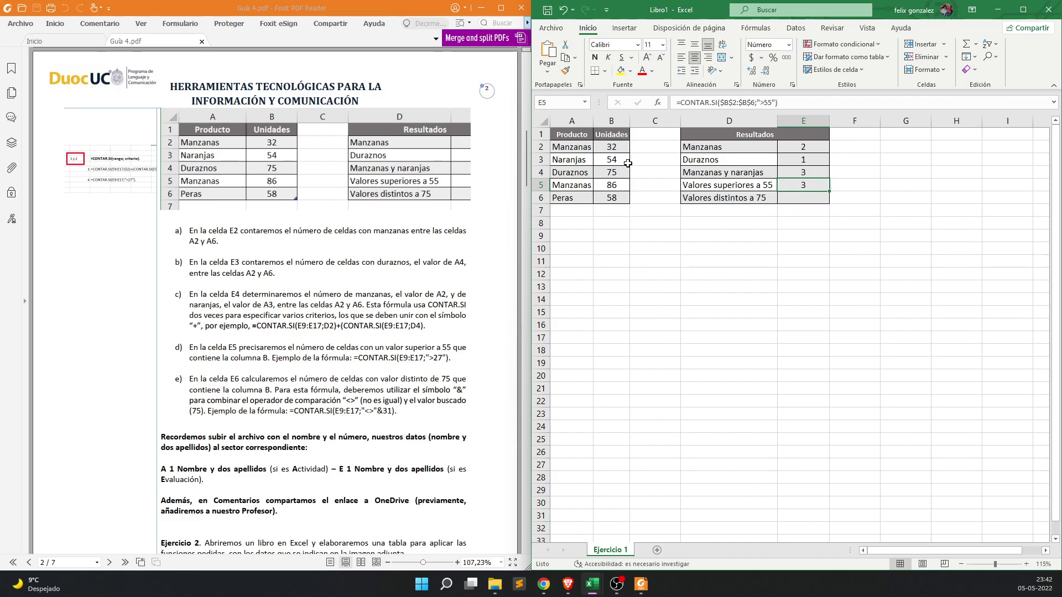
drag(618, 173, 612, 199)
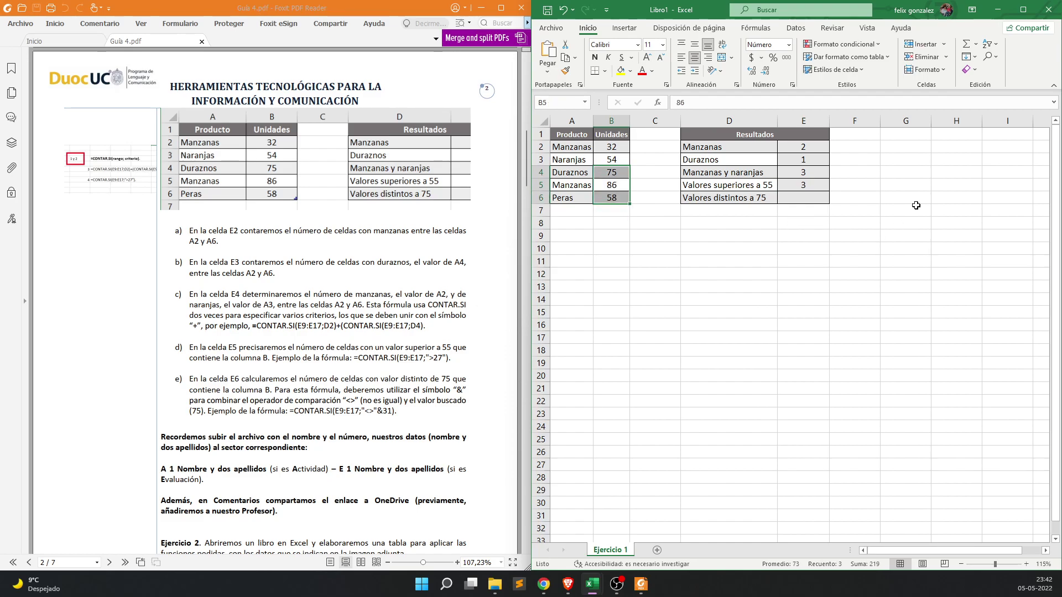
click(835, 235)
- Consult the "<>" operator in instruction e) of the PDF guide and fill the E5 formula down to E6 in Excel
click(806, 200)
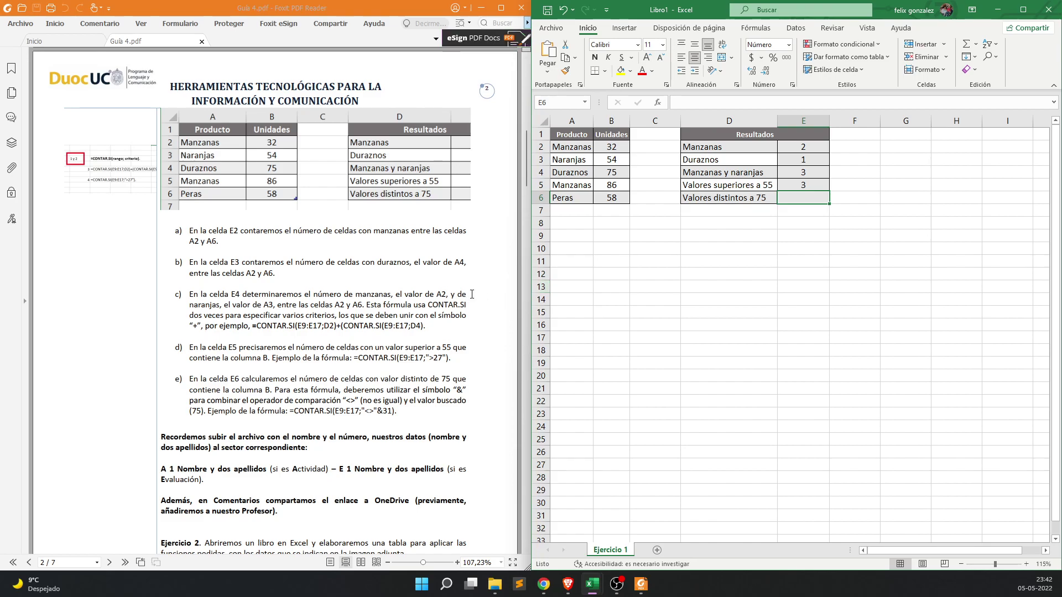
scroll(470, 299, down, 1)
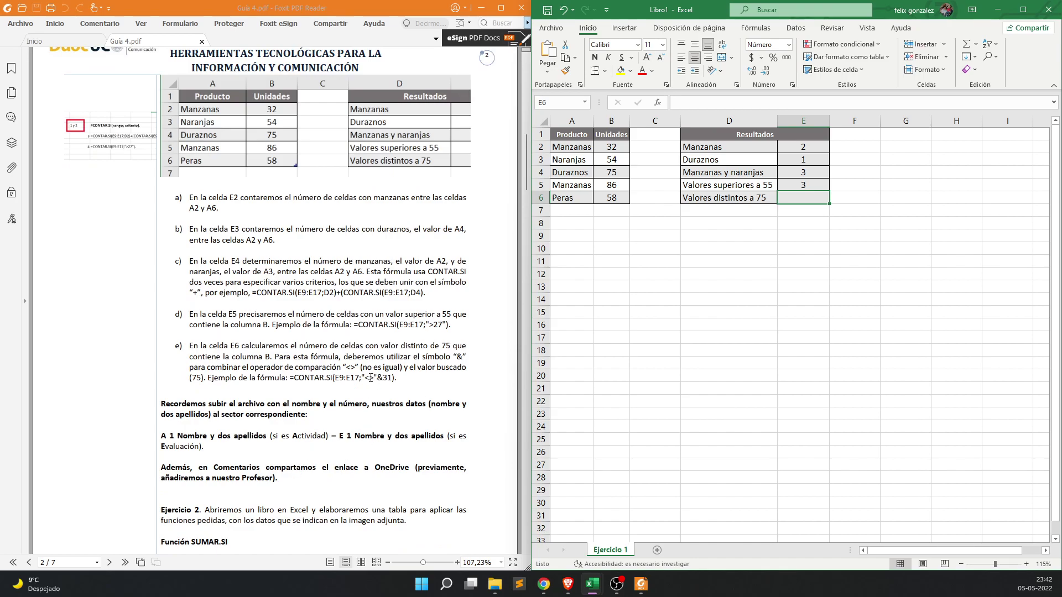
click(351, 366)
double_click(352, 365)
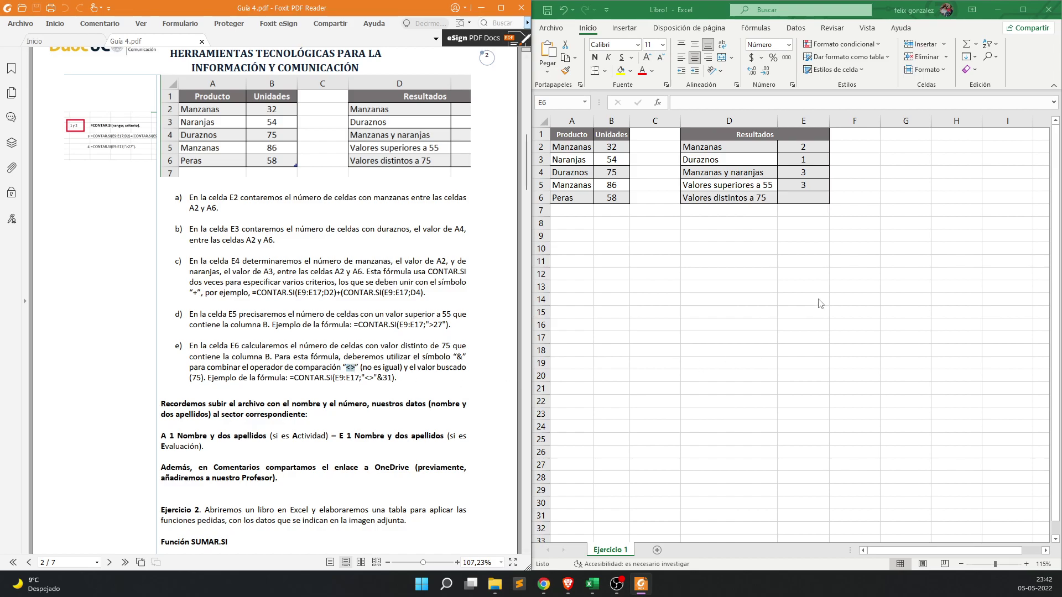
click(389, 380)
click(802, 180)
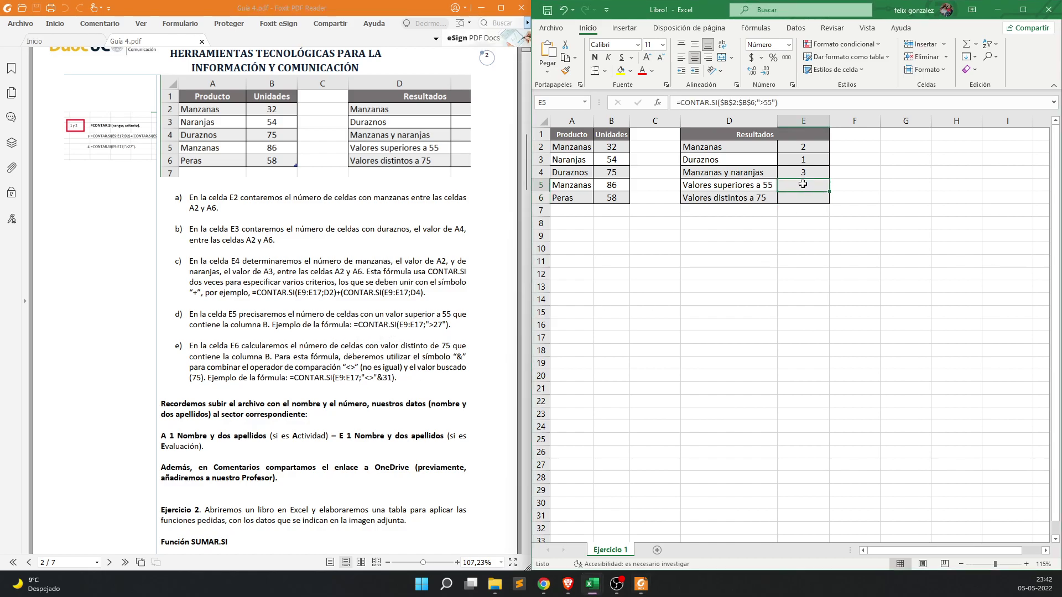
drag(828, 191, 828, 203)
double_click(803, 199)
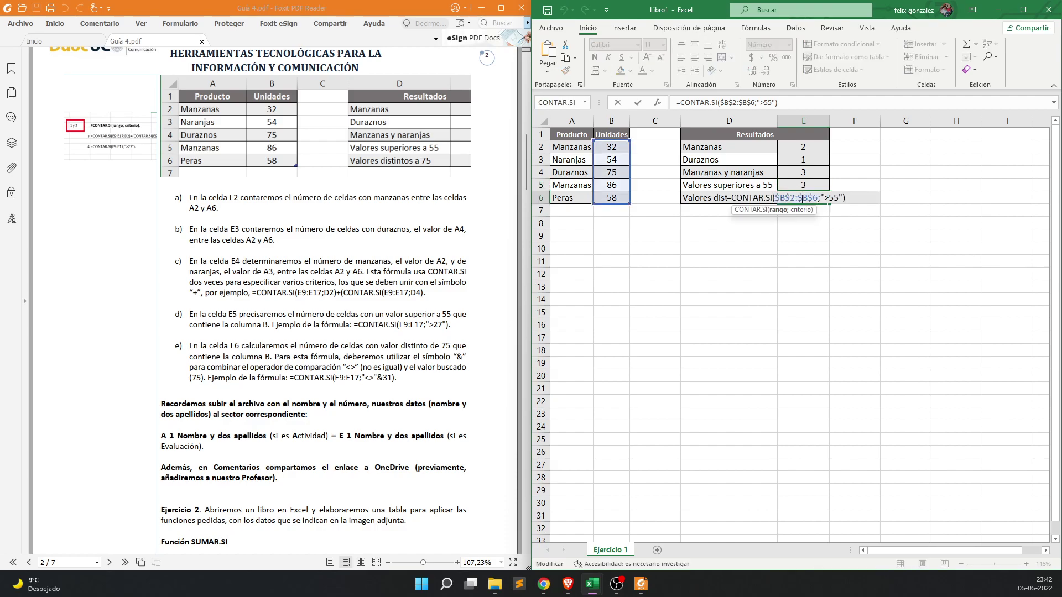
click(833, 210)
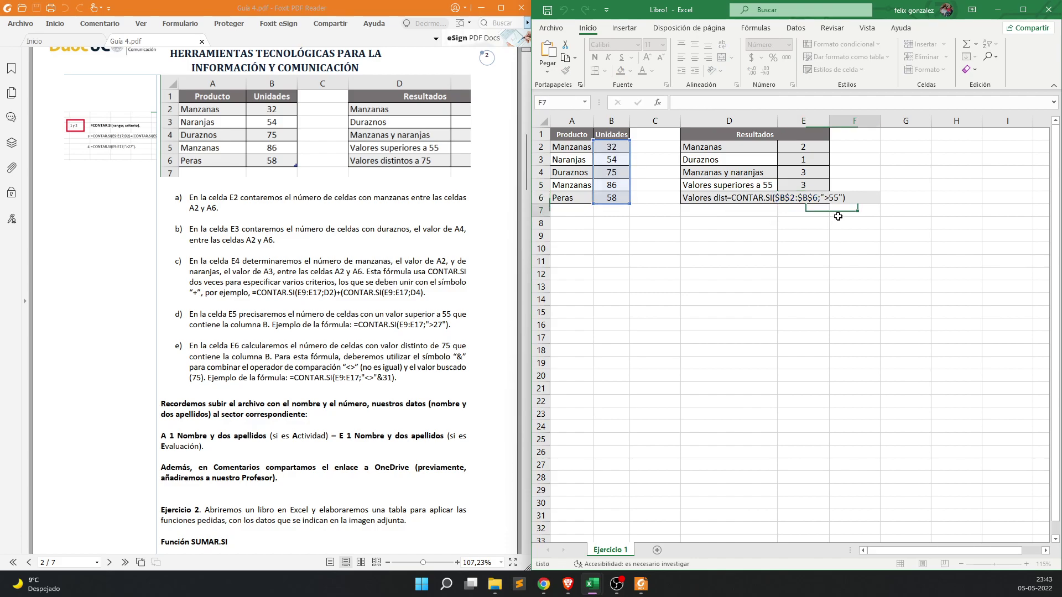
click(802, 199)
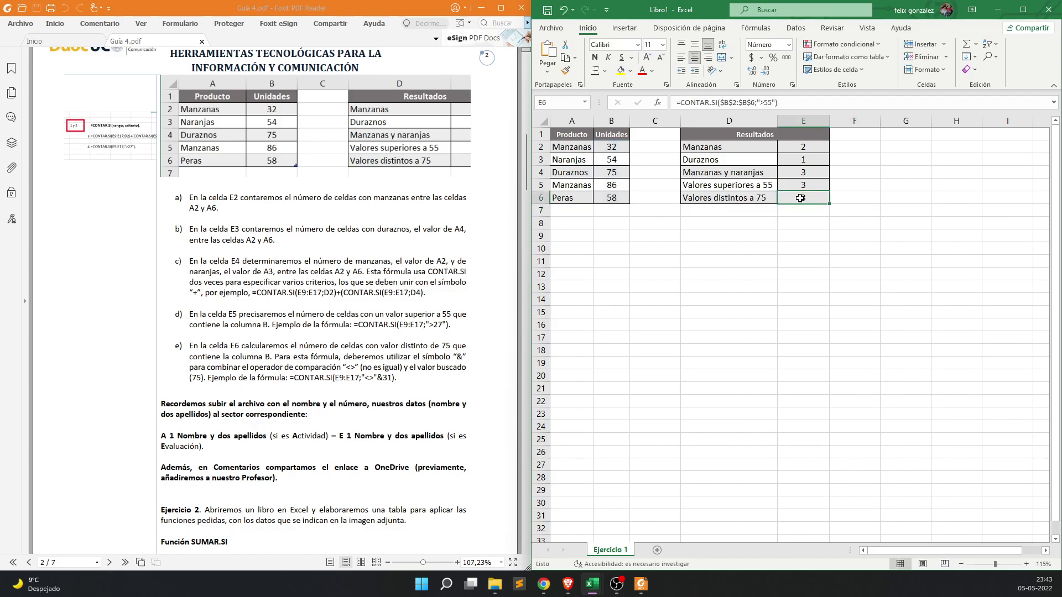
click(658, 103)
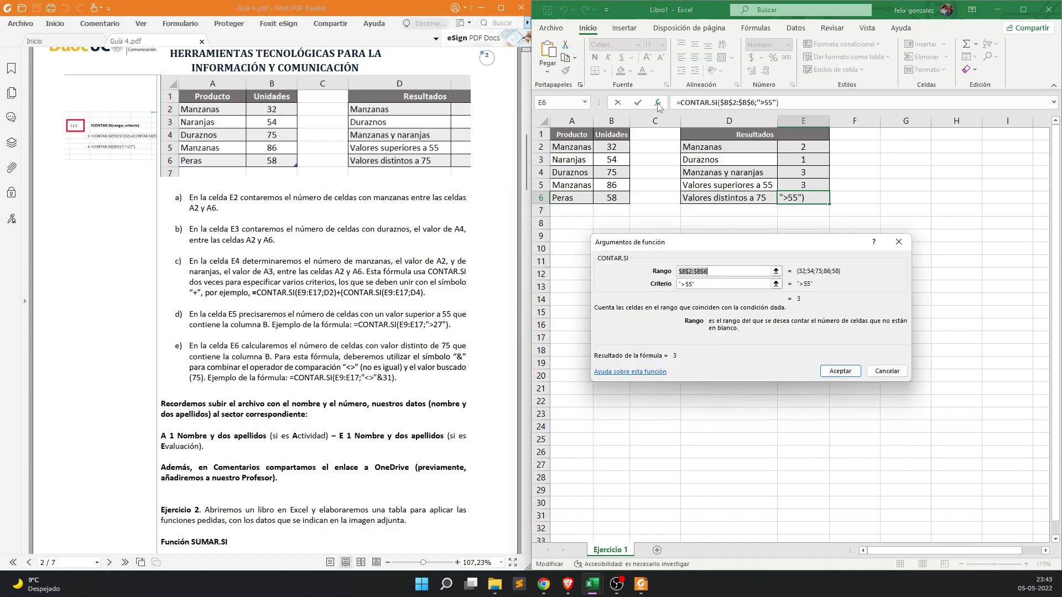
click(697, 284)
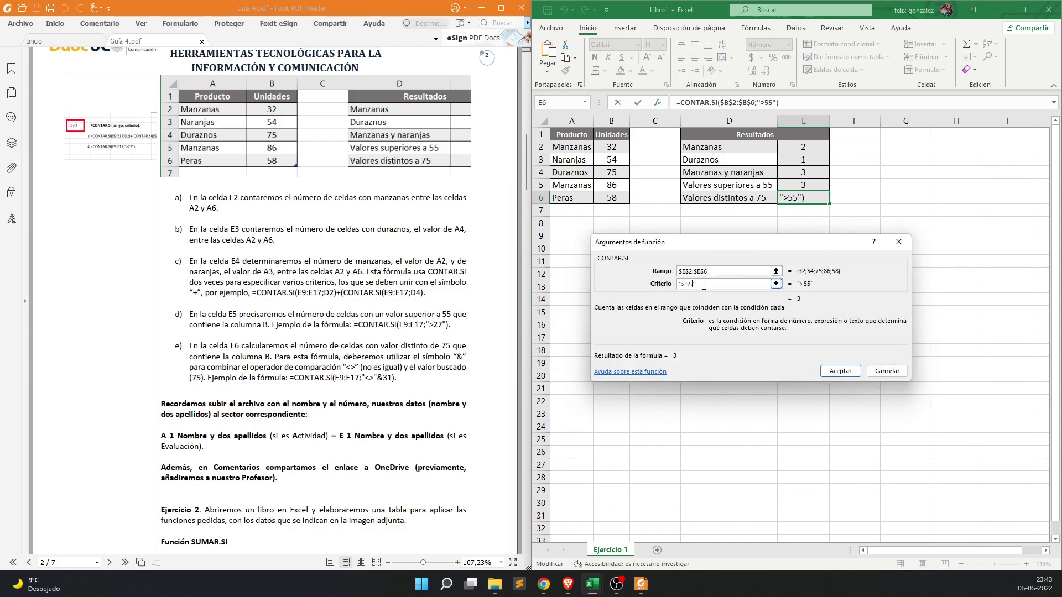
key(BackSpace)
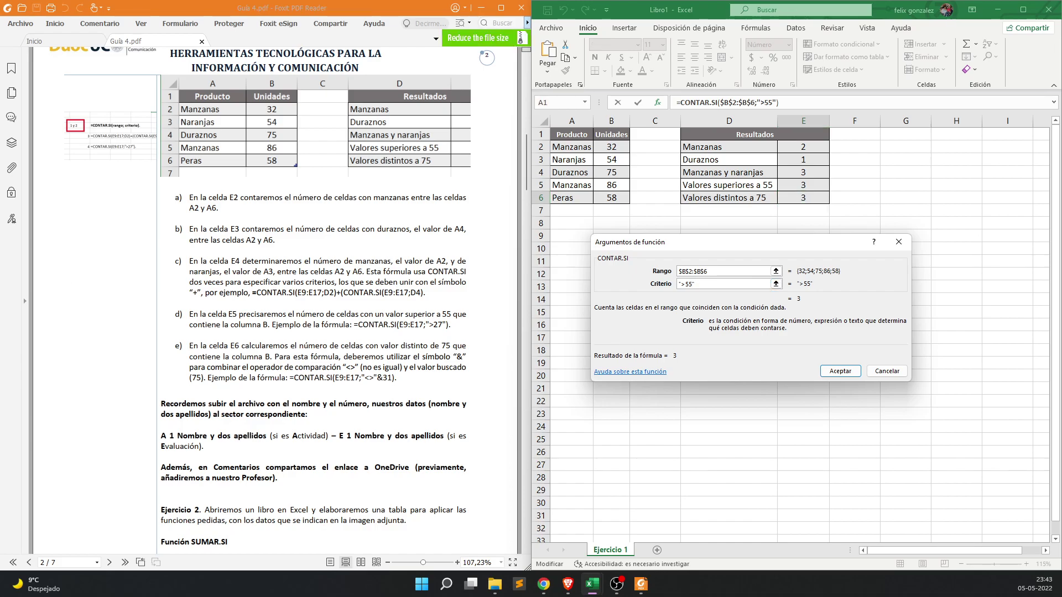
key(Escape)
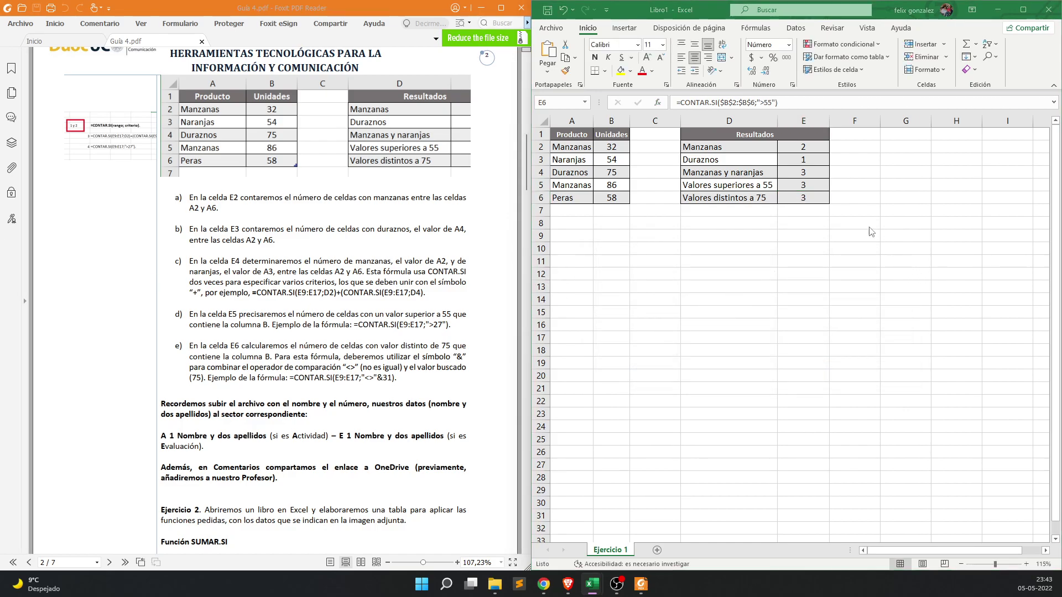
- Change the criterion of the CONTAR.SI formula in E6 to "<>"&75 and accept it
click(802, 198)
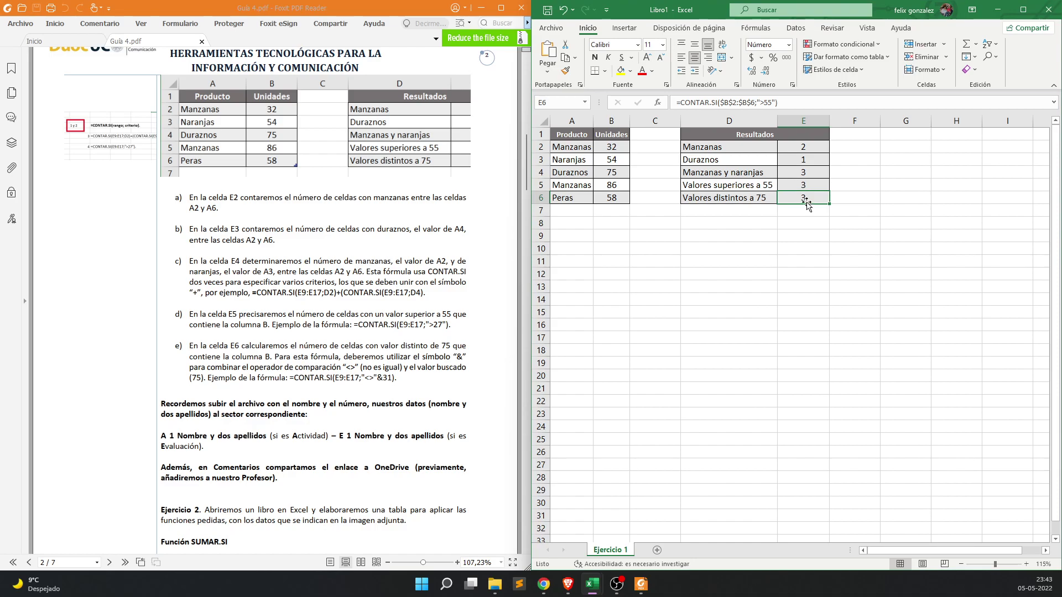
click(762, 102)
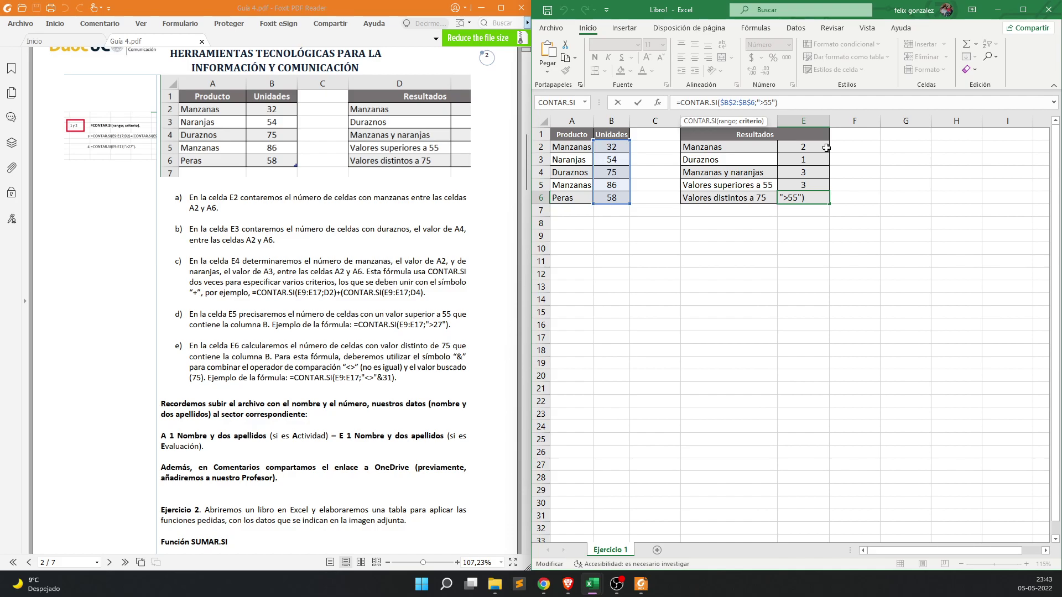
text(<)
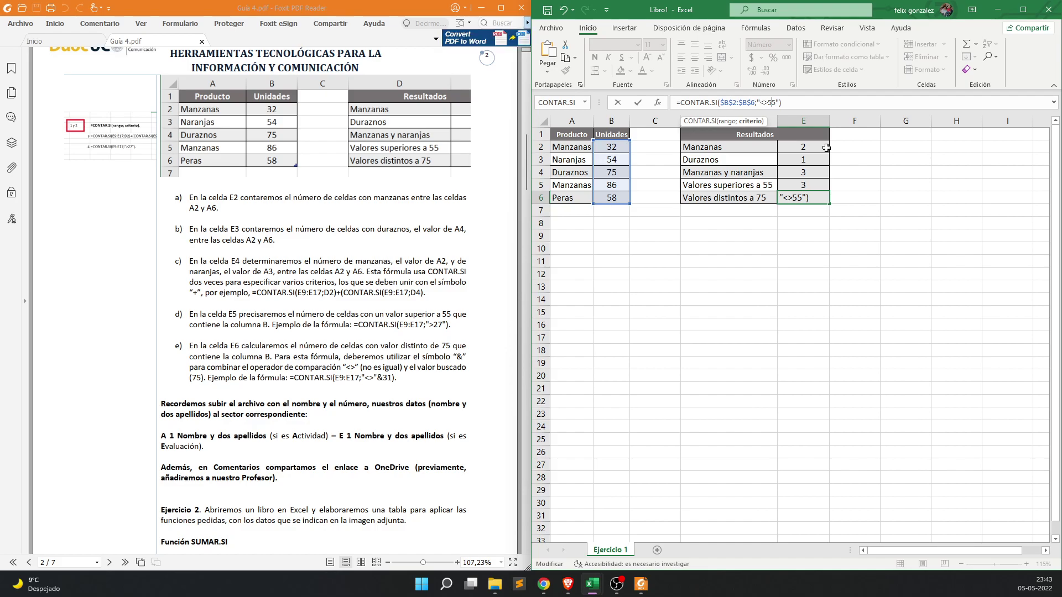
key(Delete)
text("7)
key(Delete)
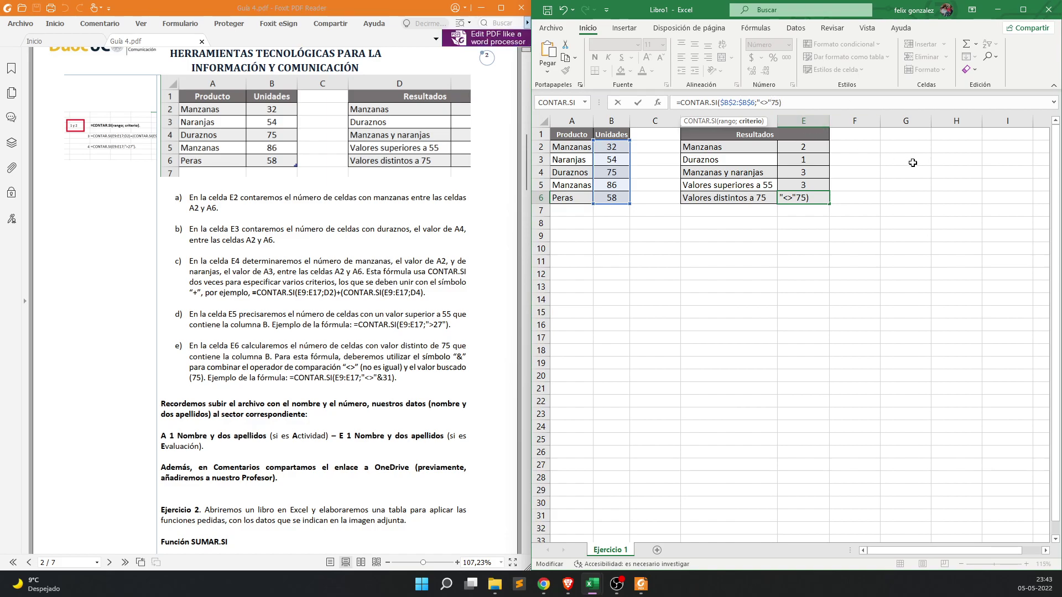
text(&)
key(Return)
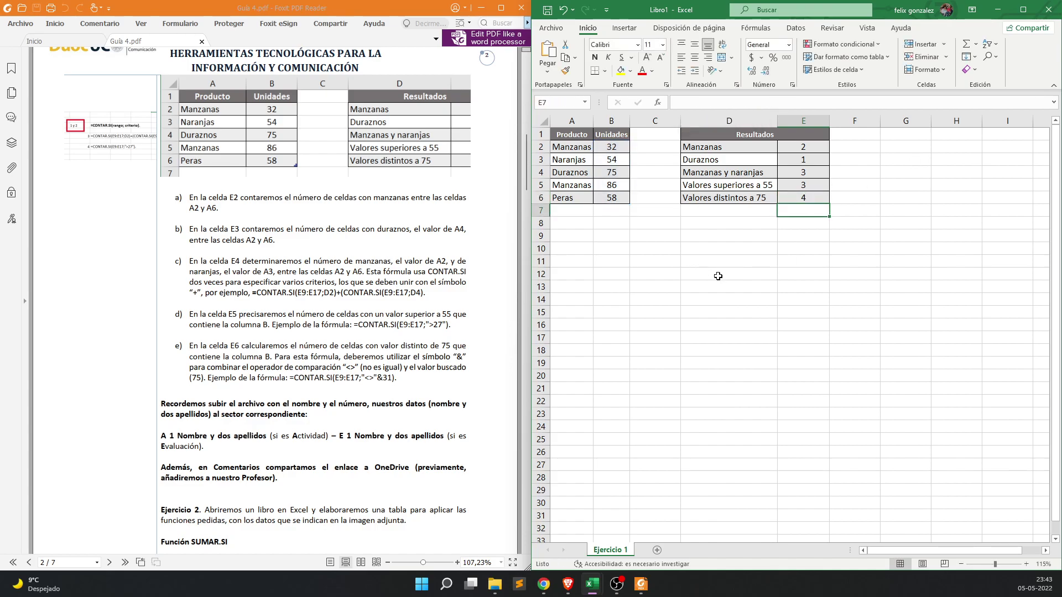
- Review the E6 formula and compare it with the Unidades values in column B
click(808, 197)
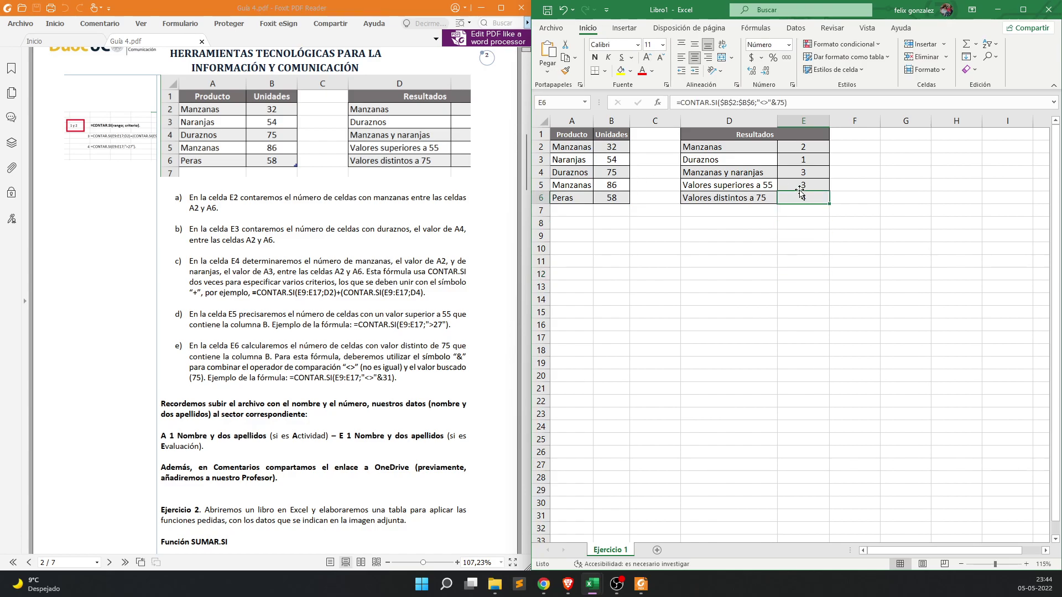
drag(618, 149, 614, 160)
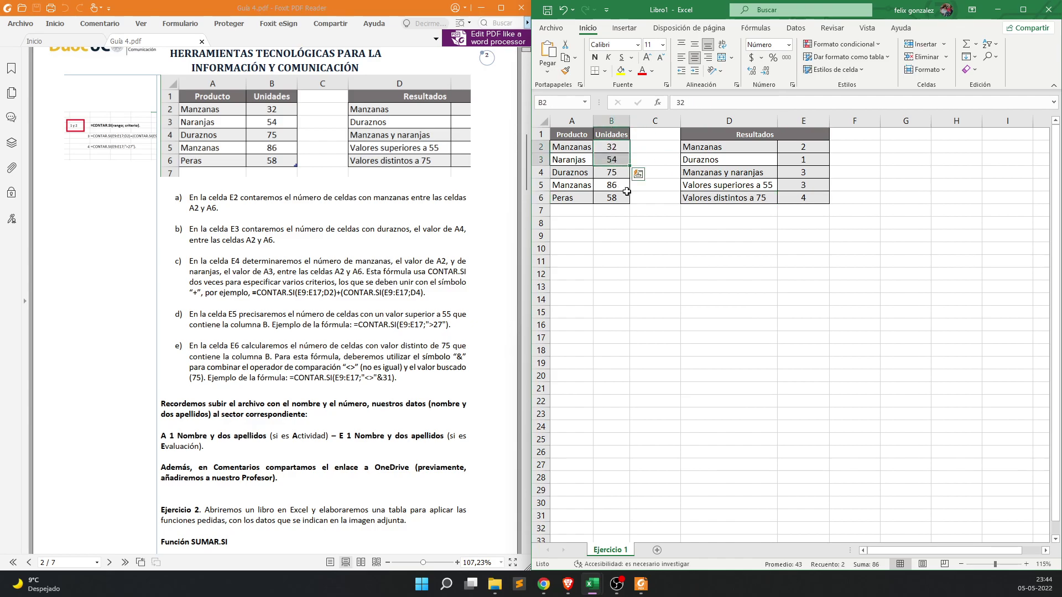
click(861, 250)
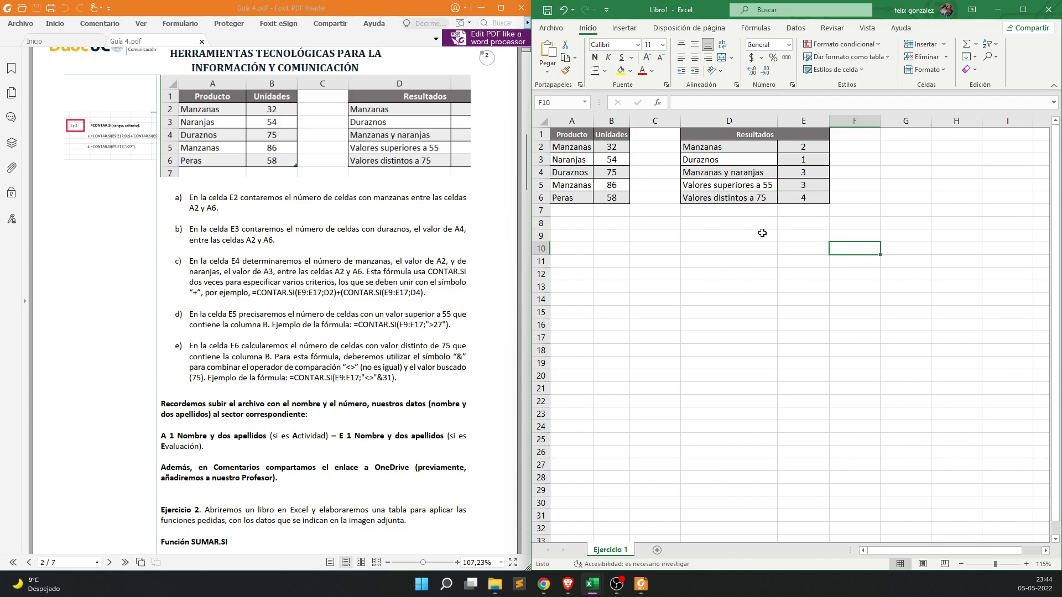
- Narrow column E of the Resultados table and slightly widen the Producto column
click(643, 259)
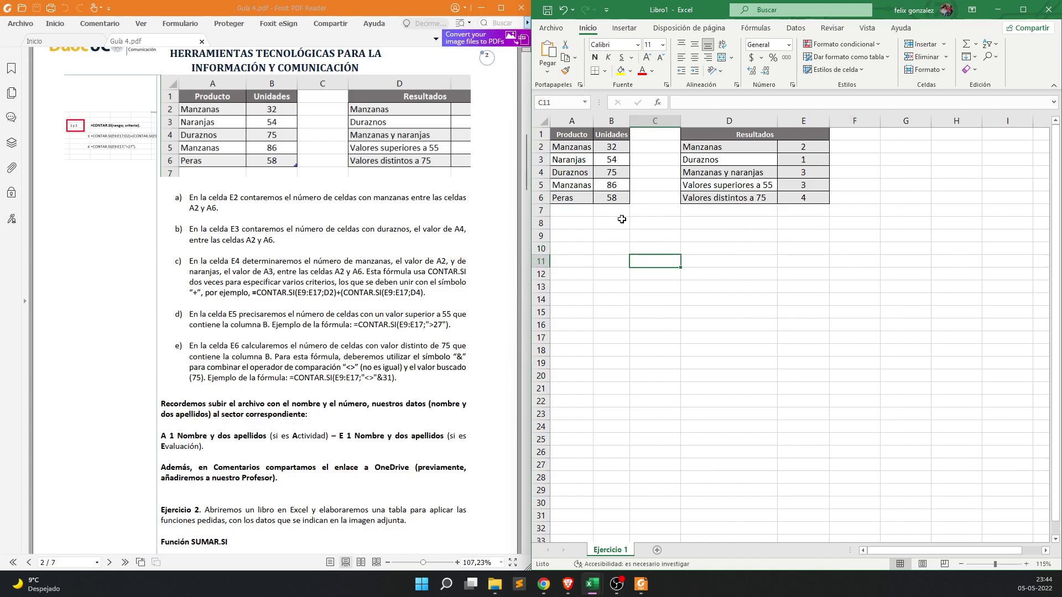
drag(831, 122, 810, 123)
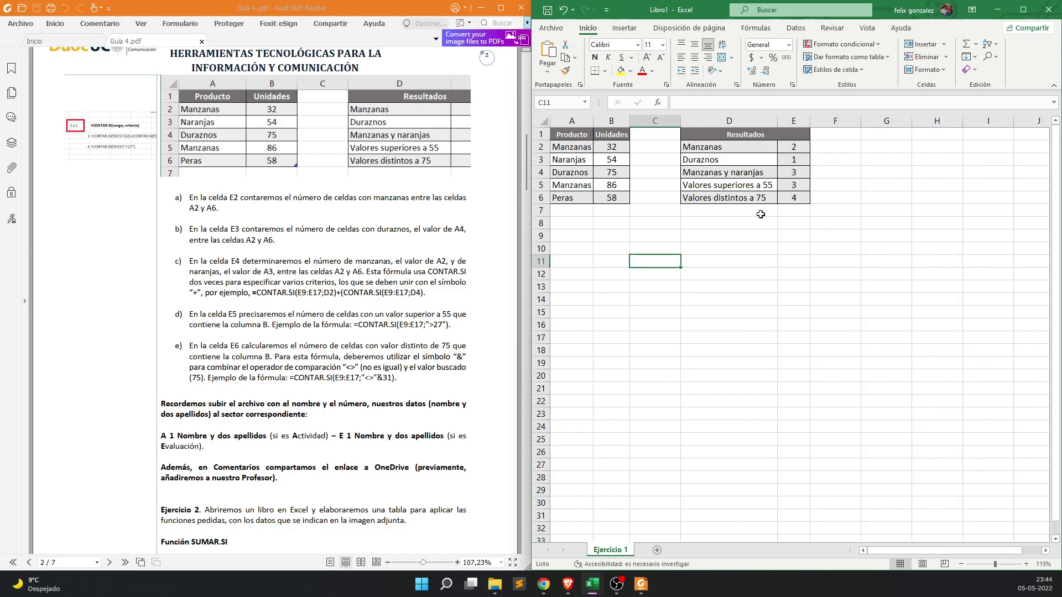
drag(593, 121, 595, 121)
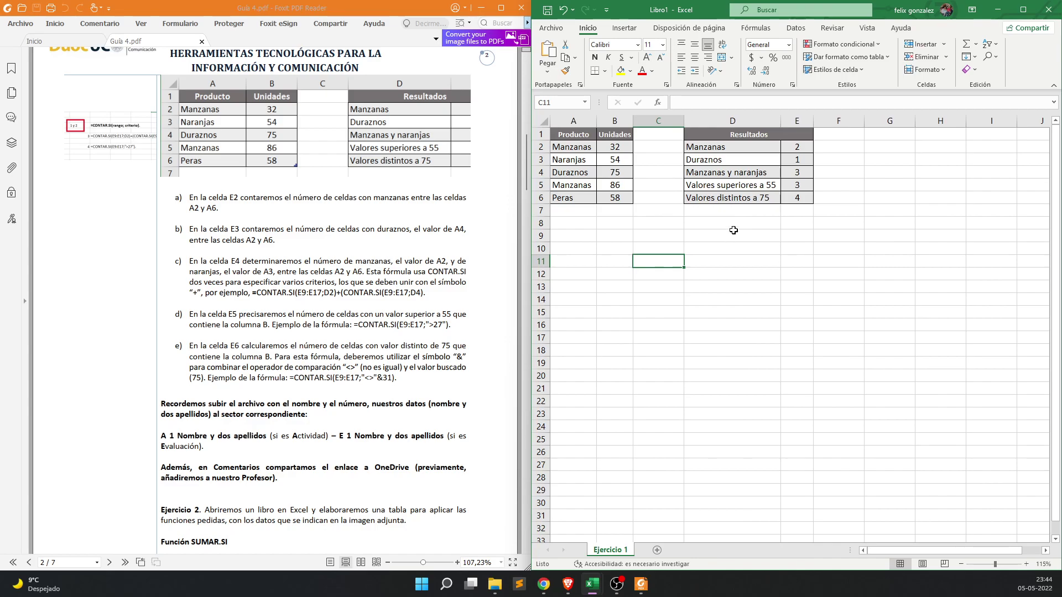
click(793, 160)
click(801, 149)
click(800, 164)
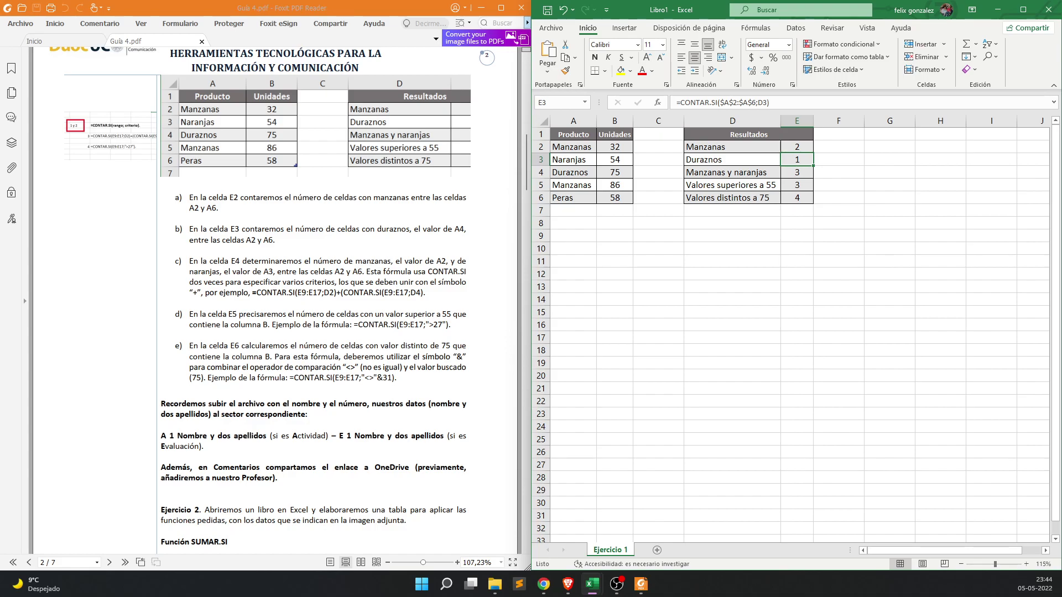
- Find the Ejercicio 2 heading in the PDF guide and add a new worksheet named Ejercicio 2 to the Excel workbook
scroll(346, 366, down, 7)
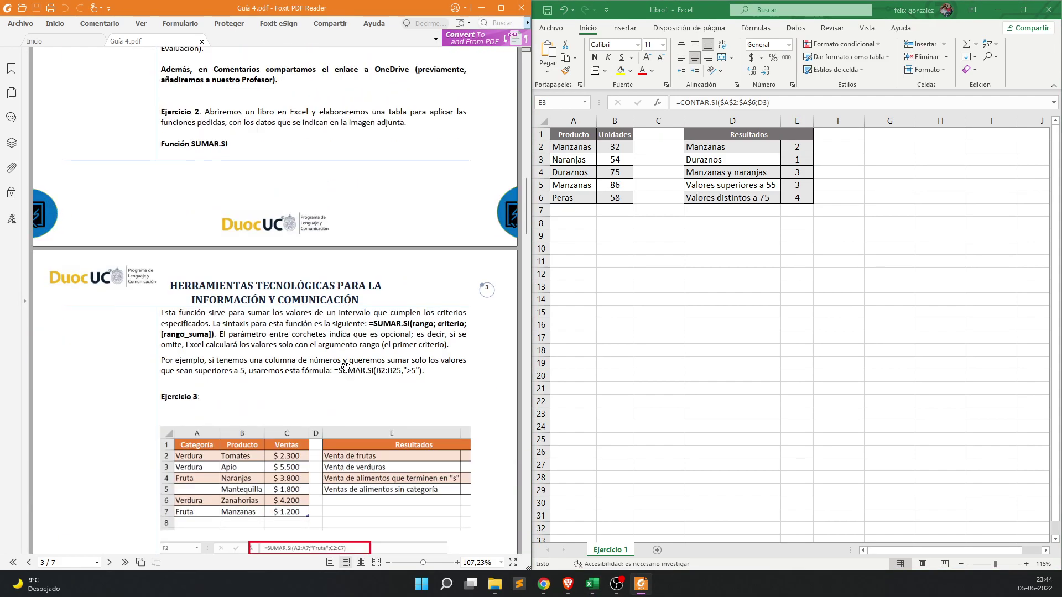
scroll(345, 366, up, 2)
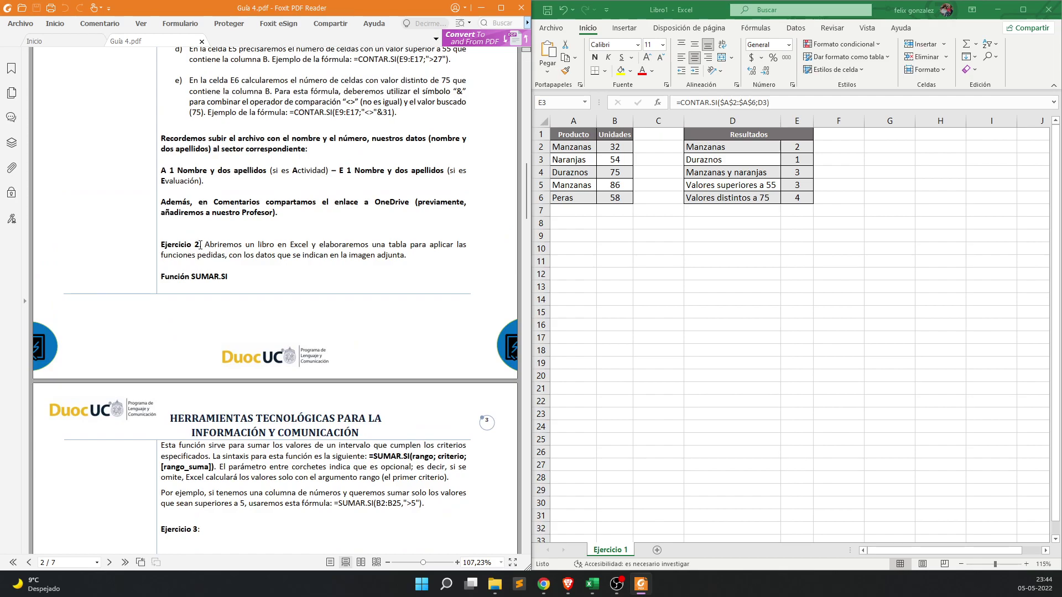
drag(200, 245, 161, 245)
click(657, 550)
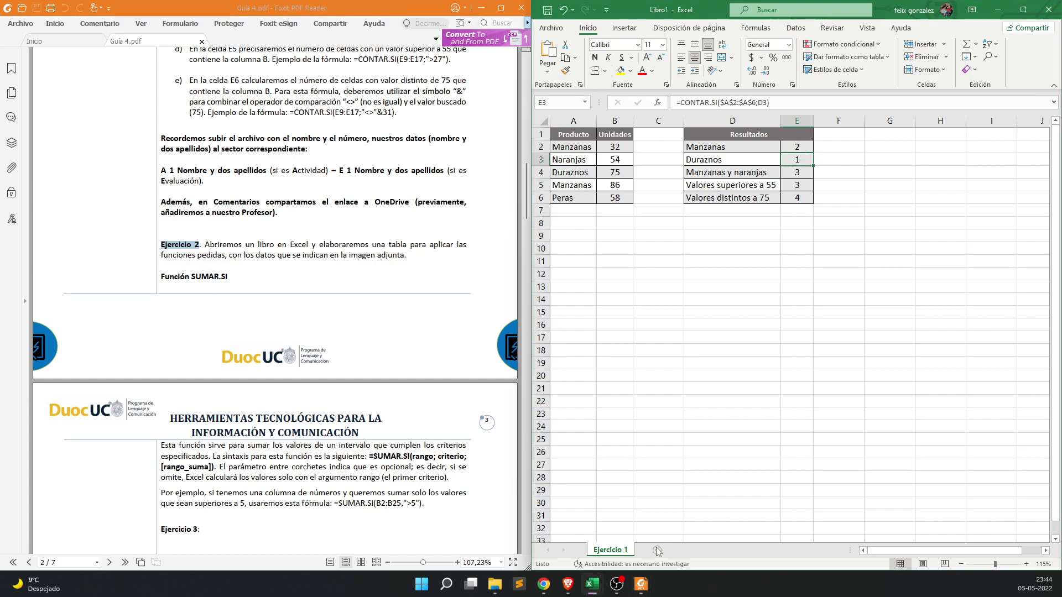
double_click(651, 550)
text(Ejercicio 2)
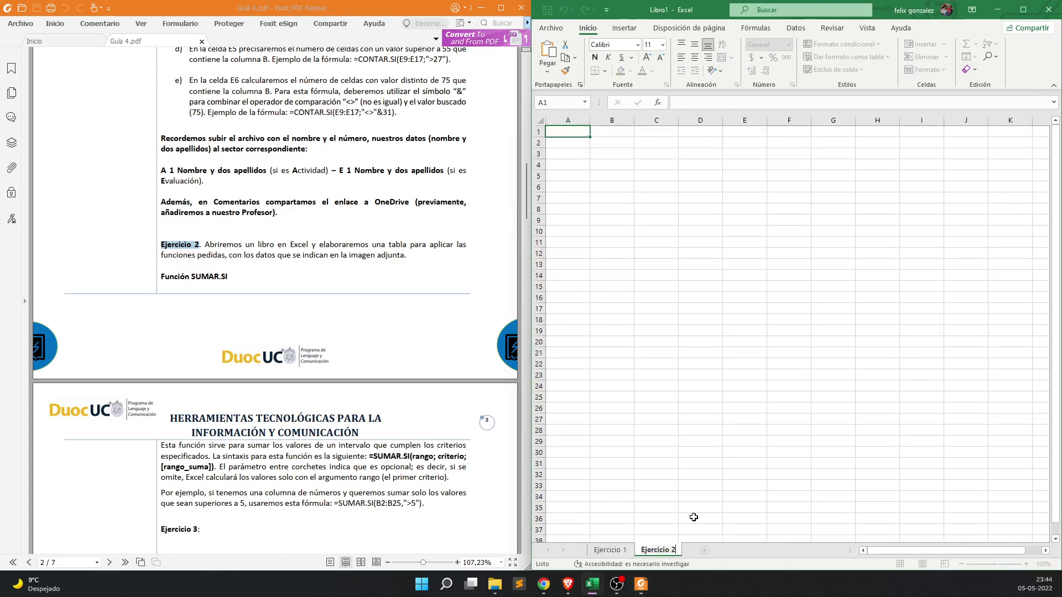
click(699, 449)
- Consult the SUMAR.SI explanation and instruction a) in the PDF guide, and insert the SUMAR.SI function in F2 in Excel, searching for "sumar"
scroll(382, 295, down, 6)
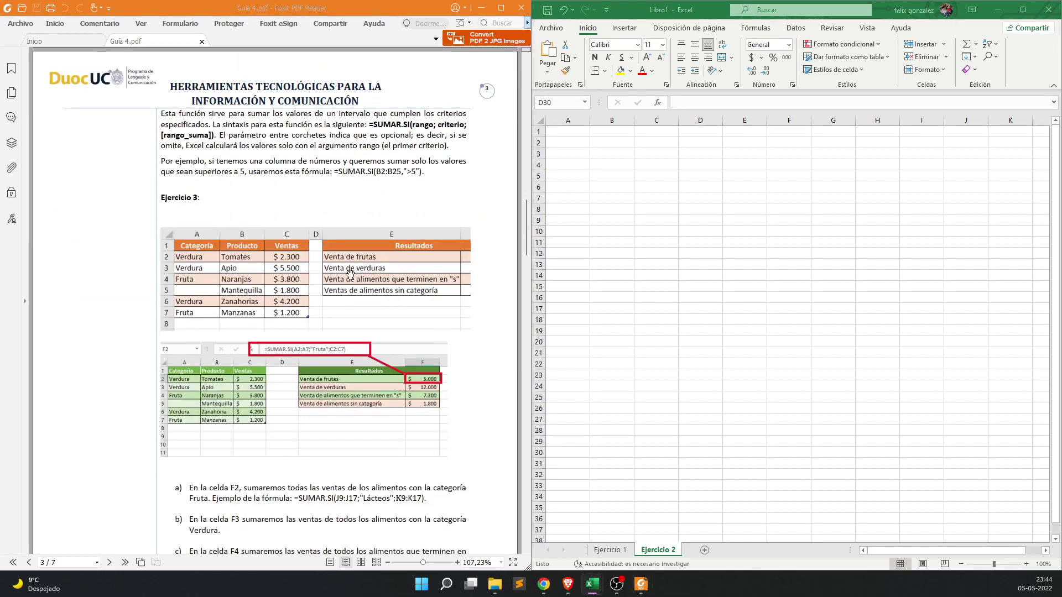
mouse_move(617, 590)
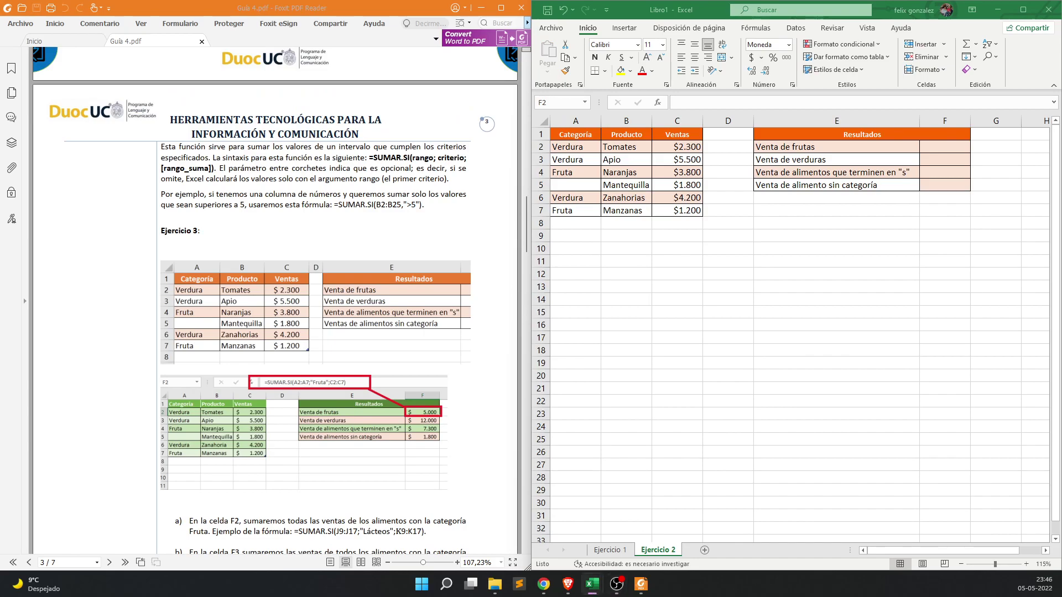
click(391, 237)
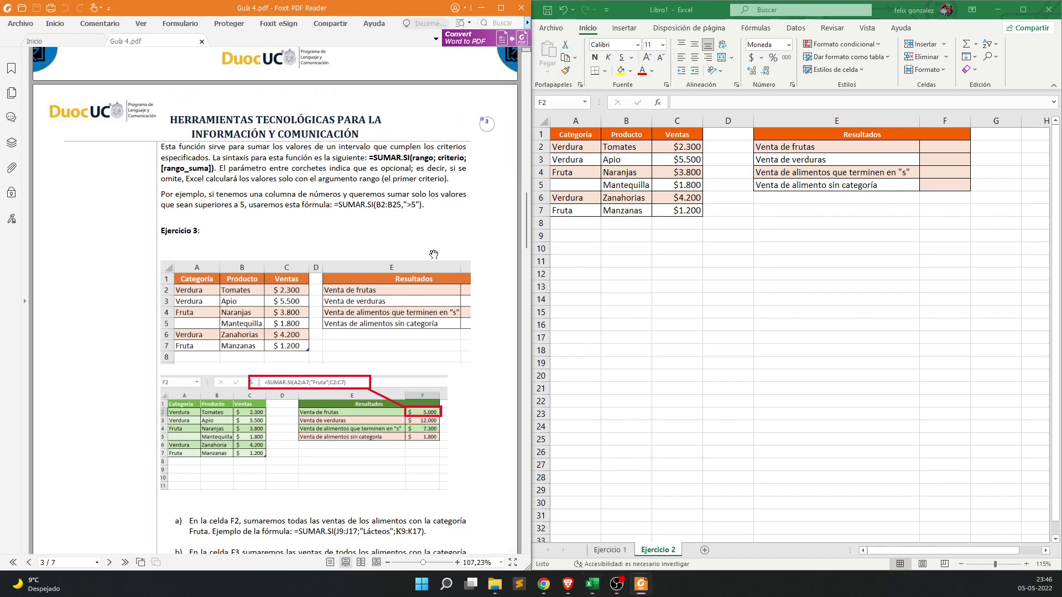
scroll(365, 215, up, 2)
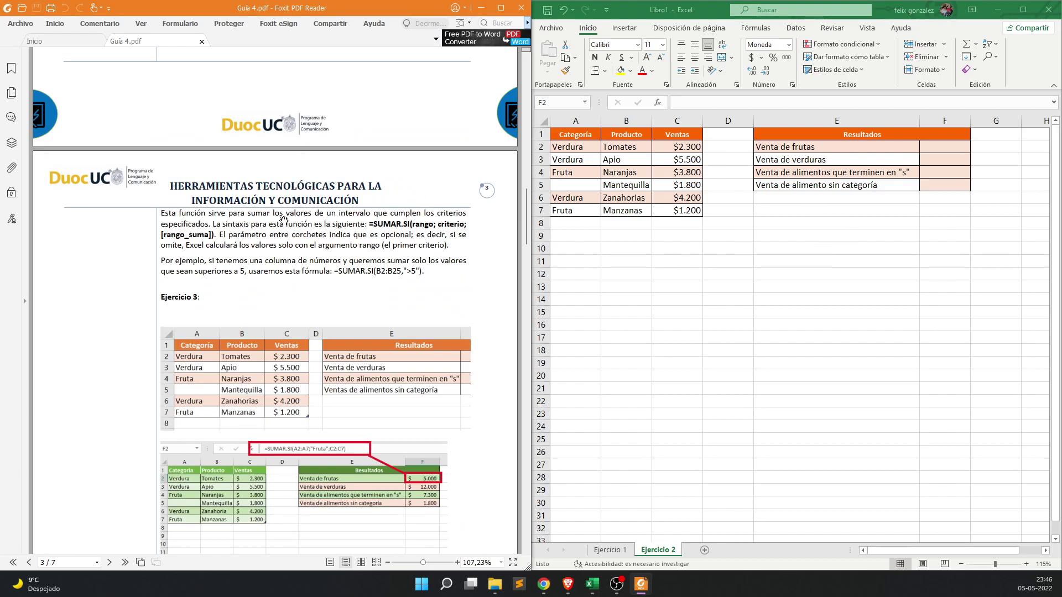
scroll(354, 304, down, 5)
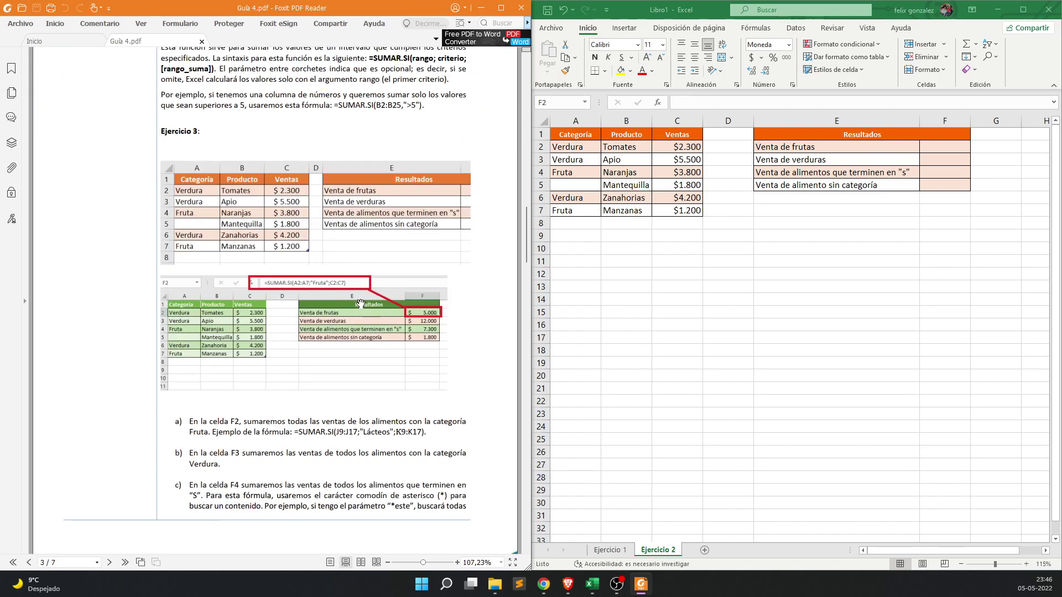
scroll(360, 304, down, 1)
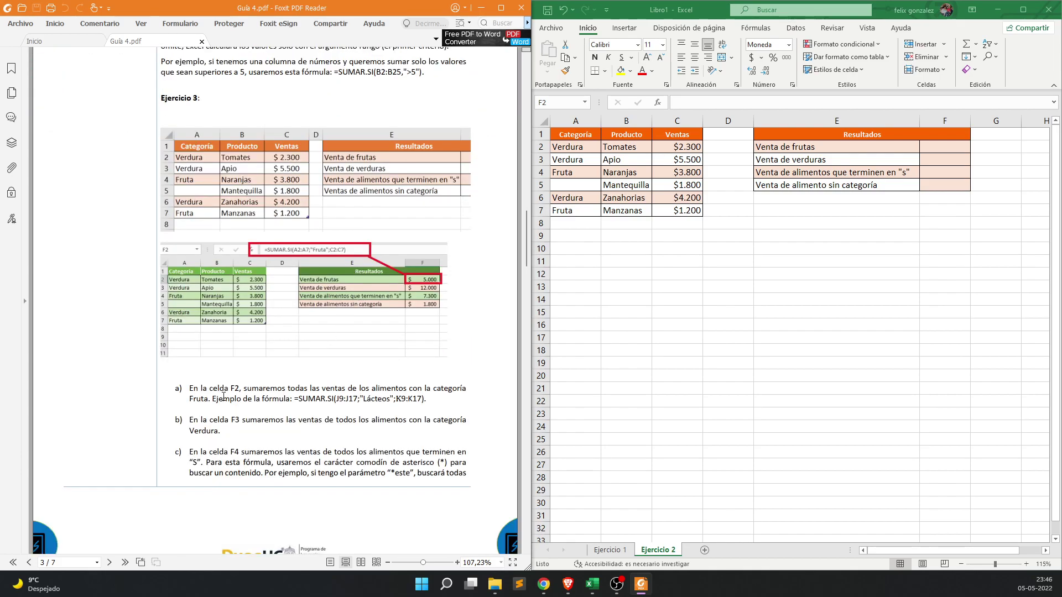
click(952, 145)
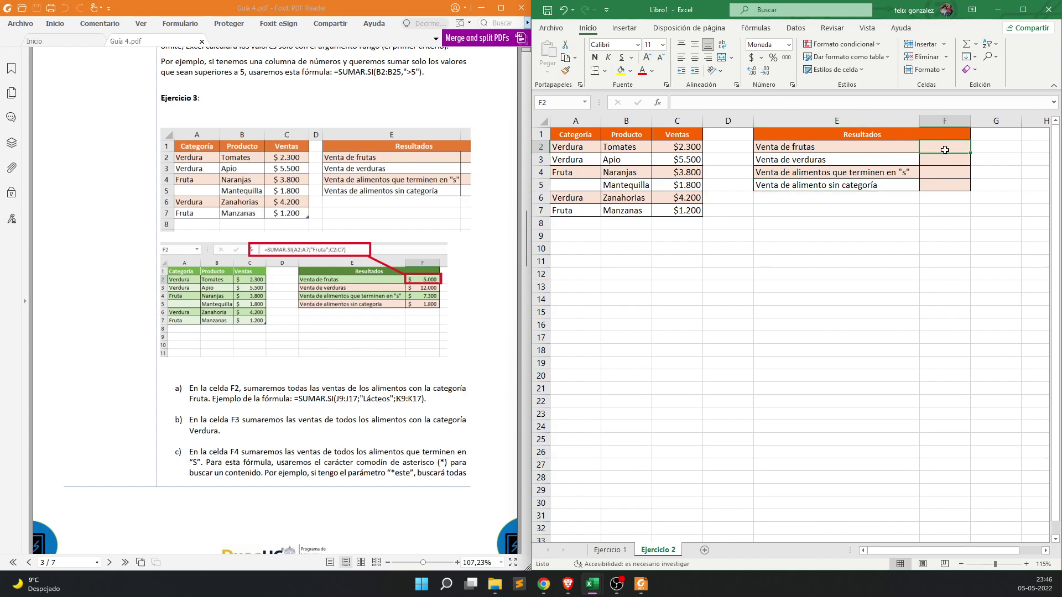
click(659, 103)
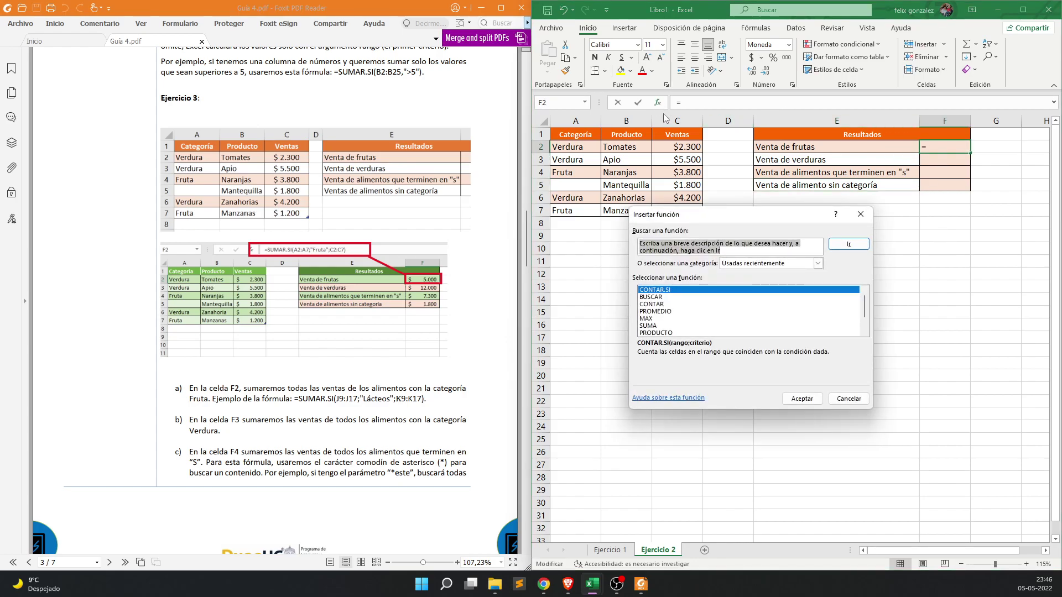
text(suma)
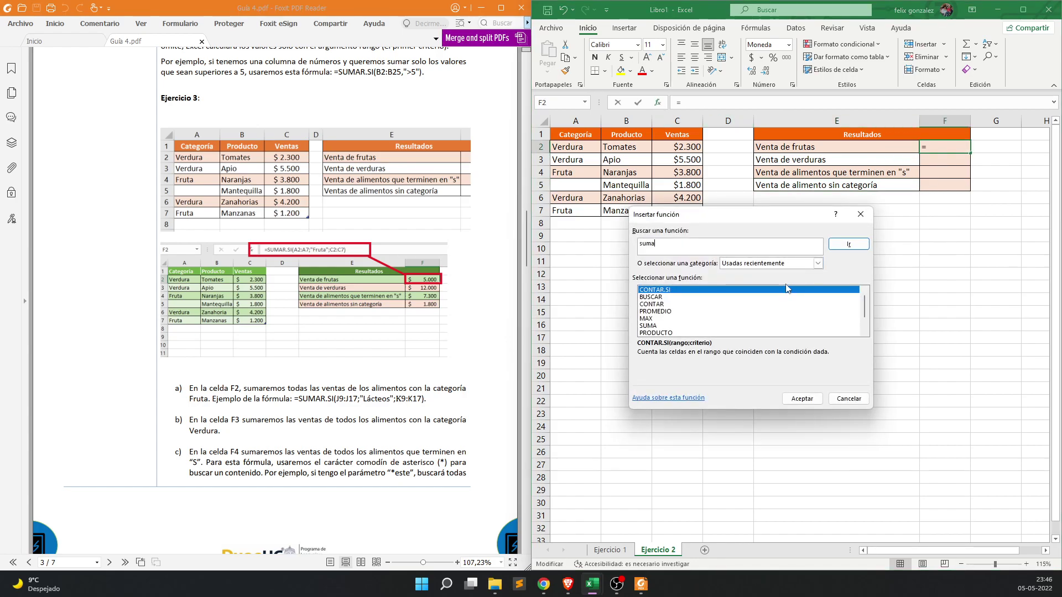
text(r)
key(Return)
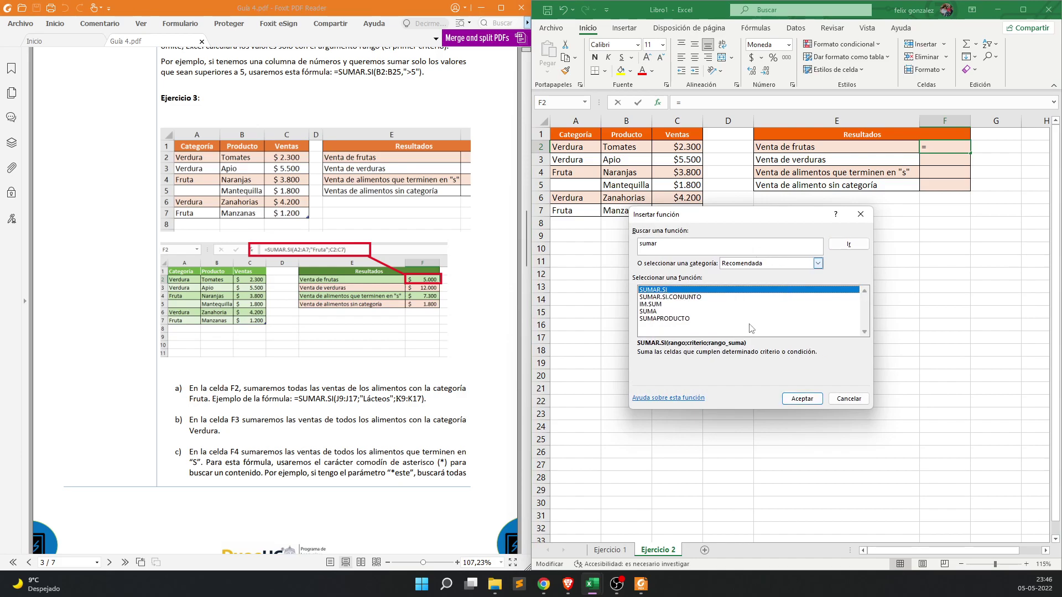
double_click(662, 290)
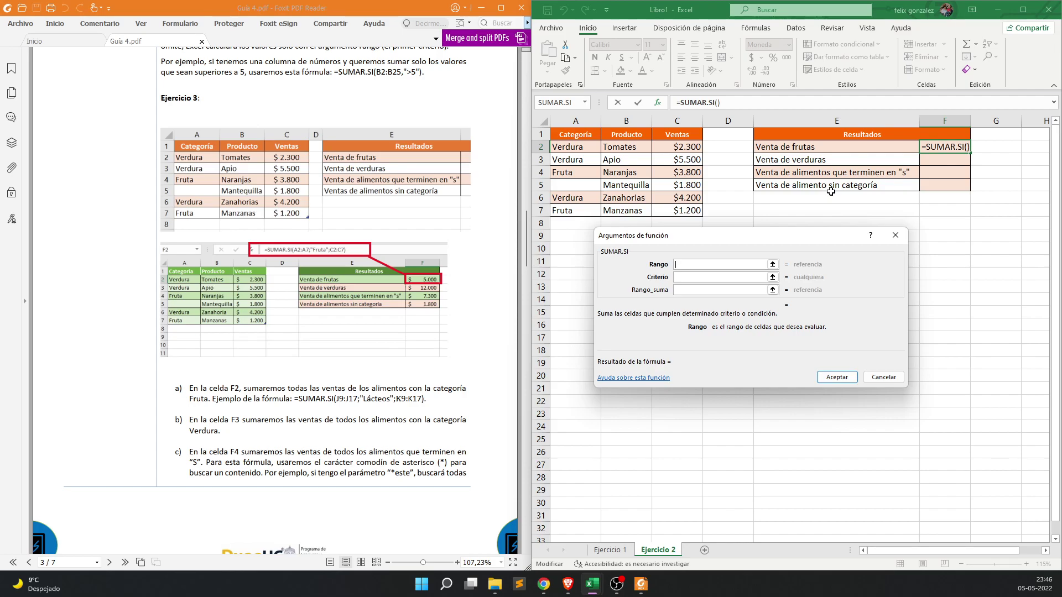
- Set the Rango of the SUMAR.SI function to the absolute range $A$2:$A$7 and its Criterio to Fruta
click(574, 147)
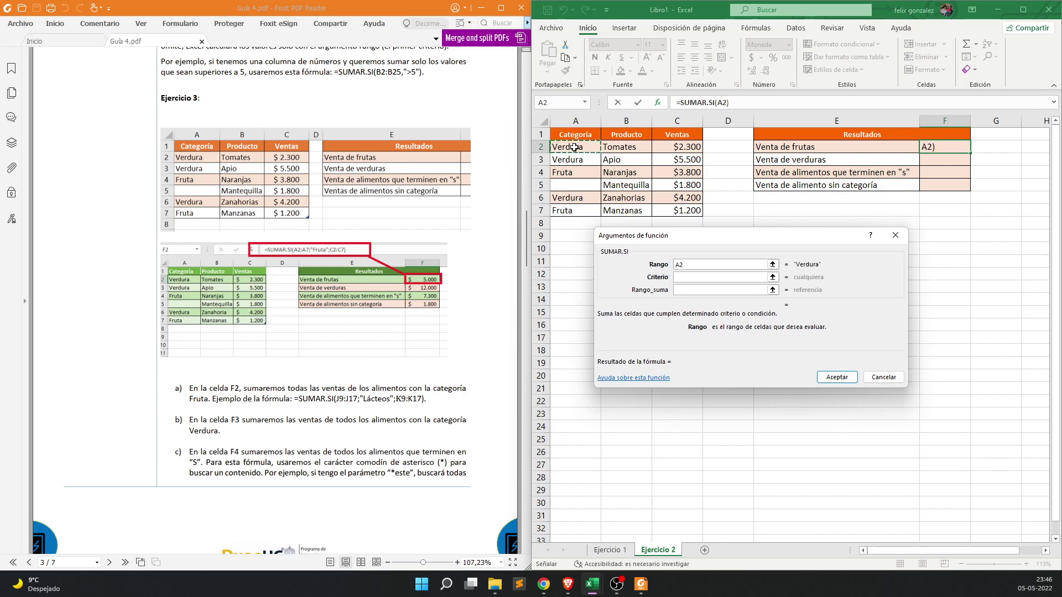
drag(575, 147, 575, 212)
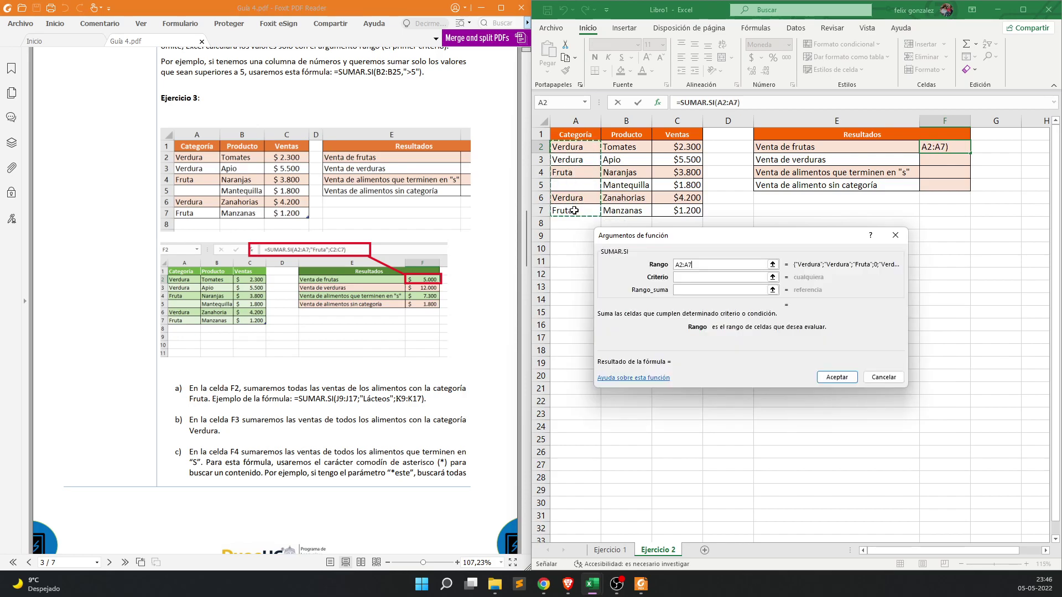
key(F4)
click(714, 278)
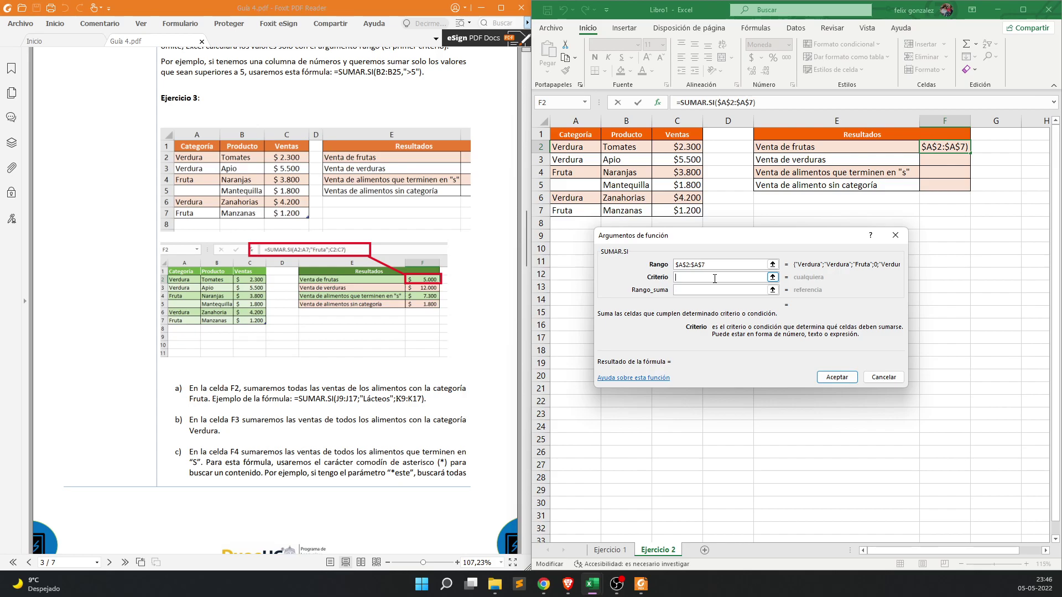
text(Fruta)
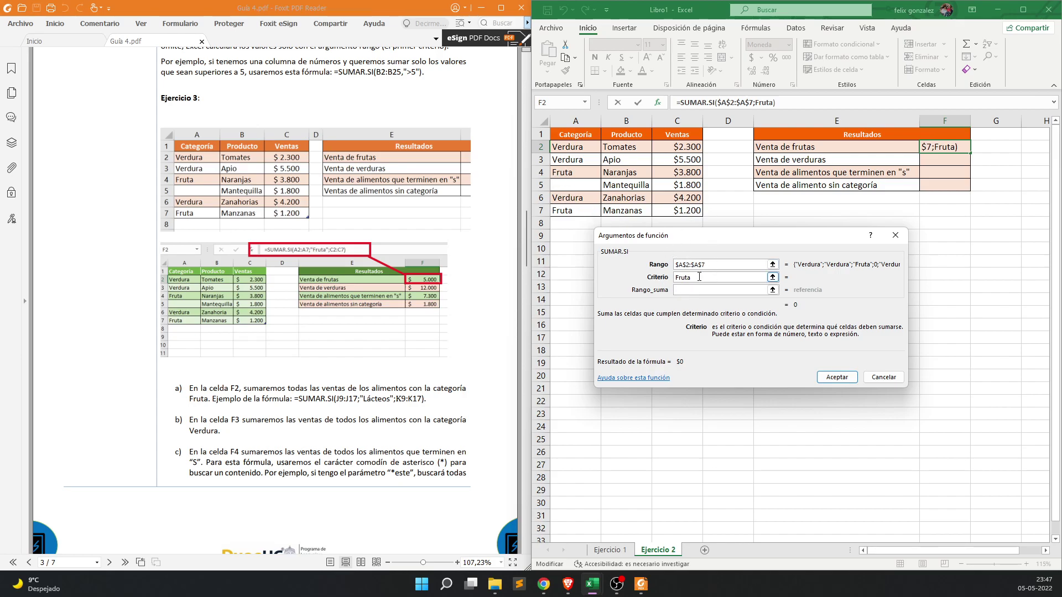
- Set Rango_suma to the absolute range $C$2:$C$7 and accept the SUMAR.SI formula in F2
click(686, 291)
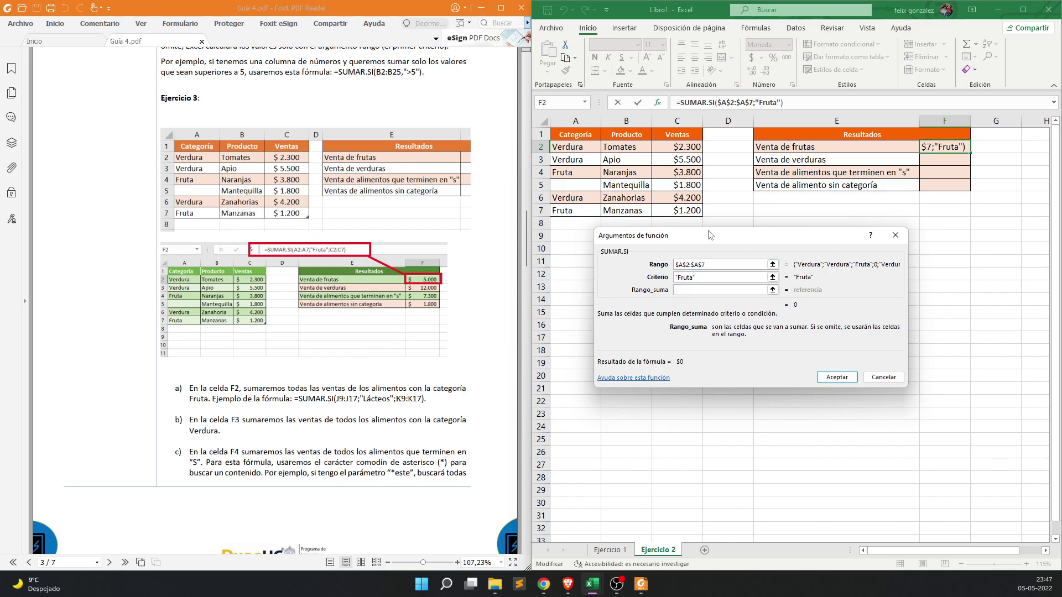
click(684, 147)
drag(683, 147, 684, 210)
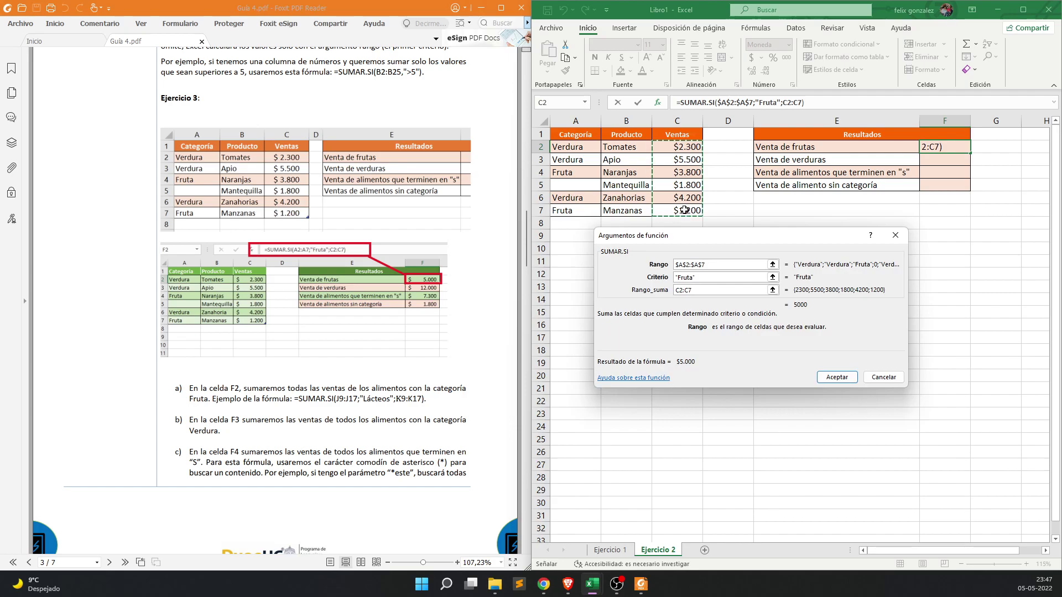
key(F4)
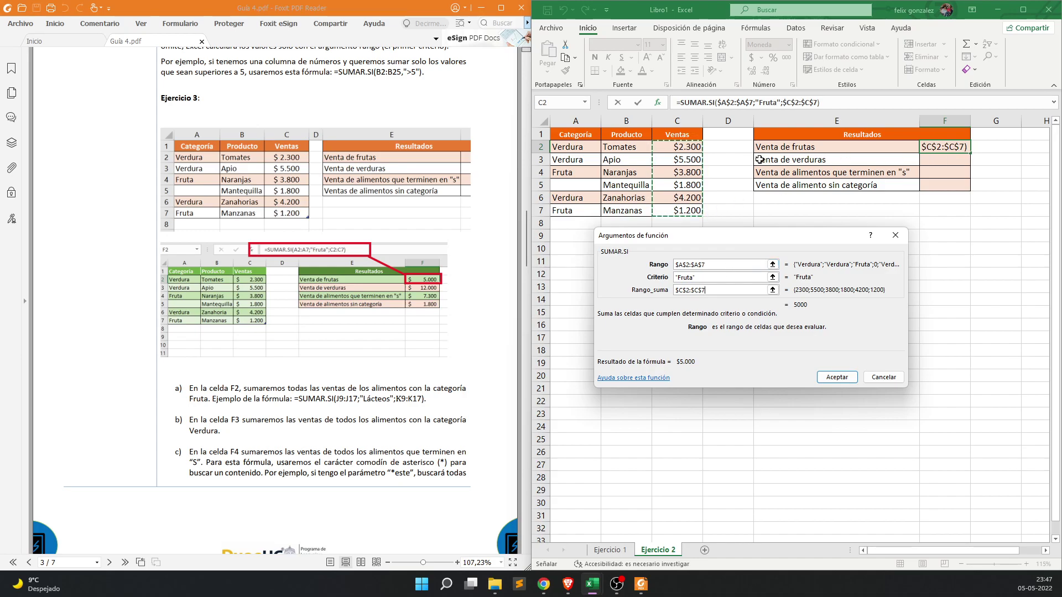
click(835, 376)
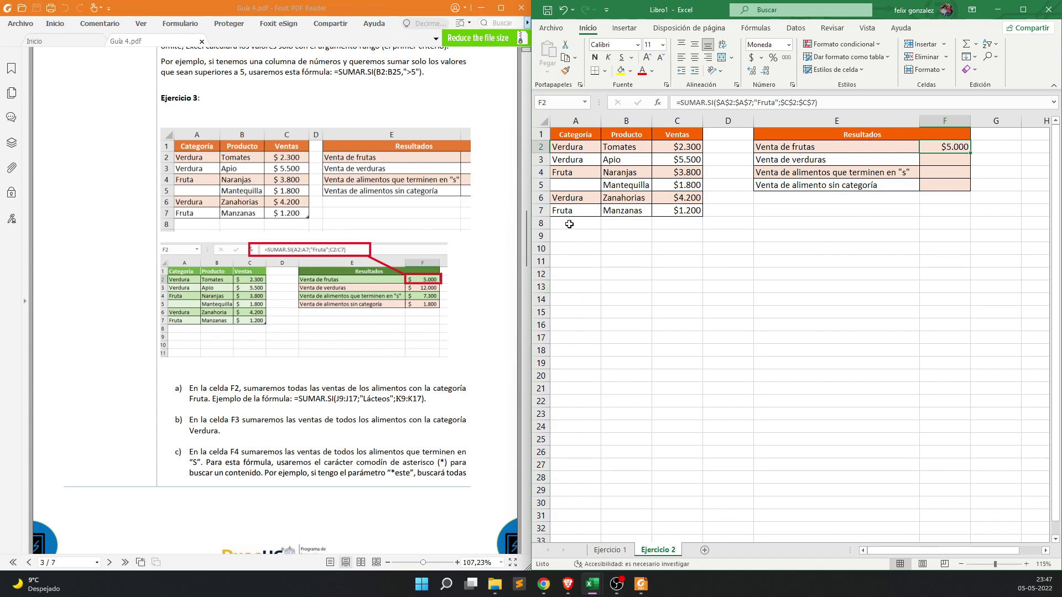
- Check the Venta de frutas result against the sum of the two Fruta sales in C4 and C7
click(688, 171)
ctrl+click(693, 212)
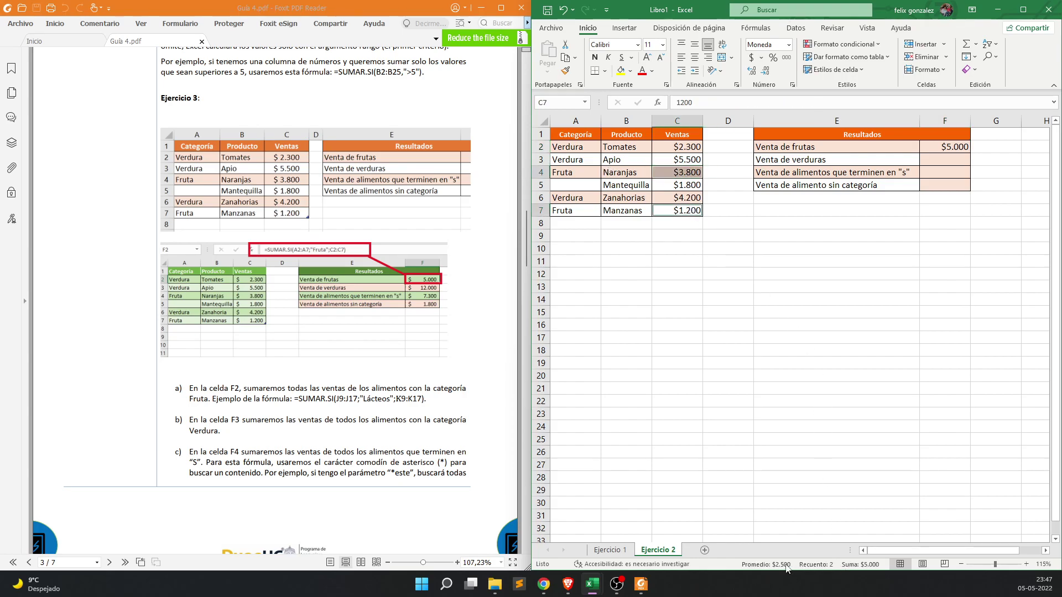
click(944, 337)
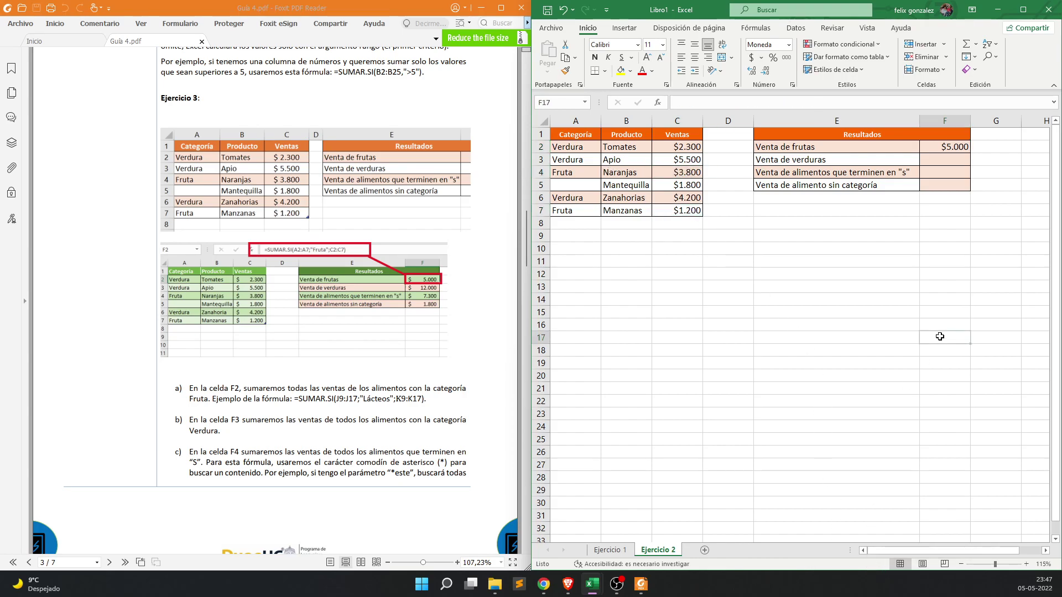
- Consult the instructions in the PDF guide and fill the SUMAR.SI formula from F2 down to F3 in Excel
click(254, 371)
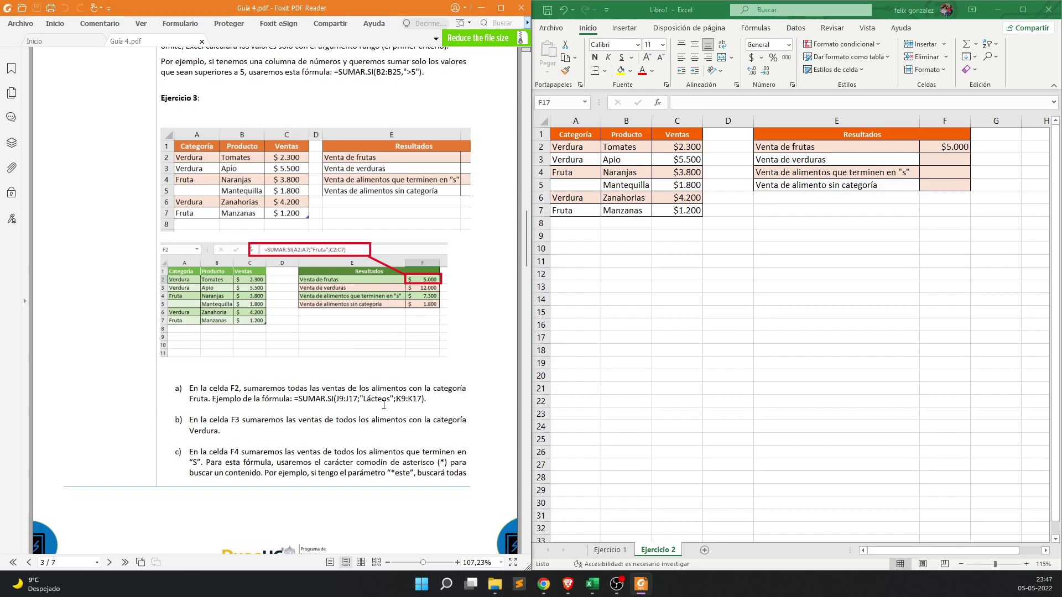
click(951, 146)
drag(971, 154, 968, 167)
click(954, 159)
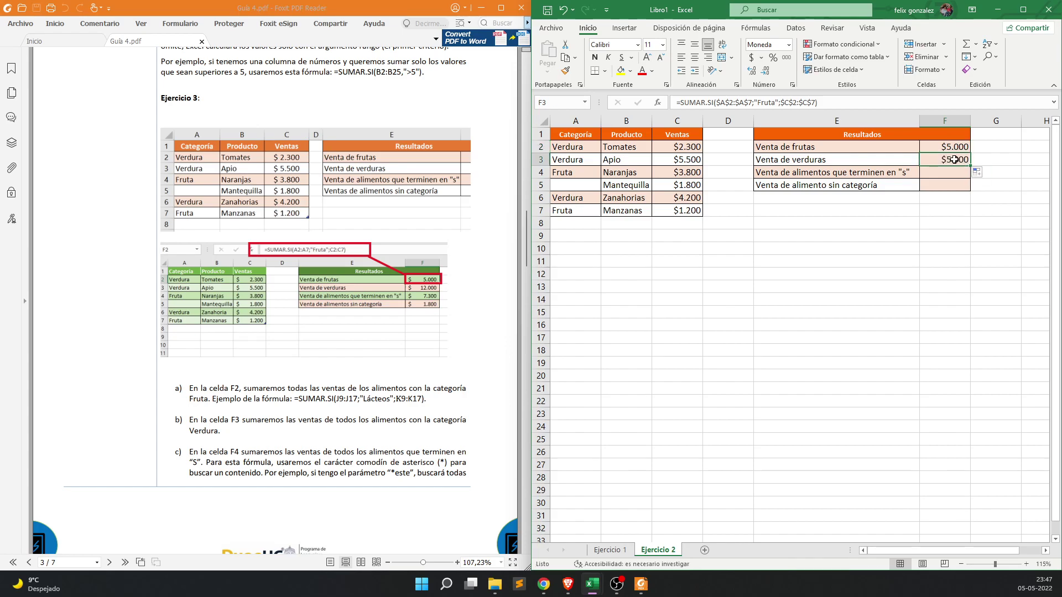
- Change the Criterio of the SUMAR.SI formula in F3 to "Verdura" and accept it
double_click(955, 160)
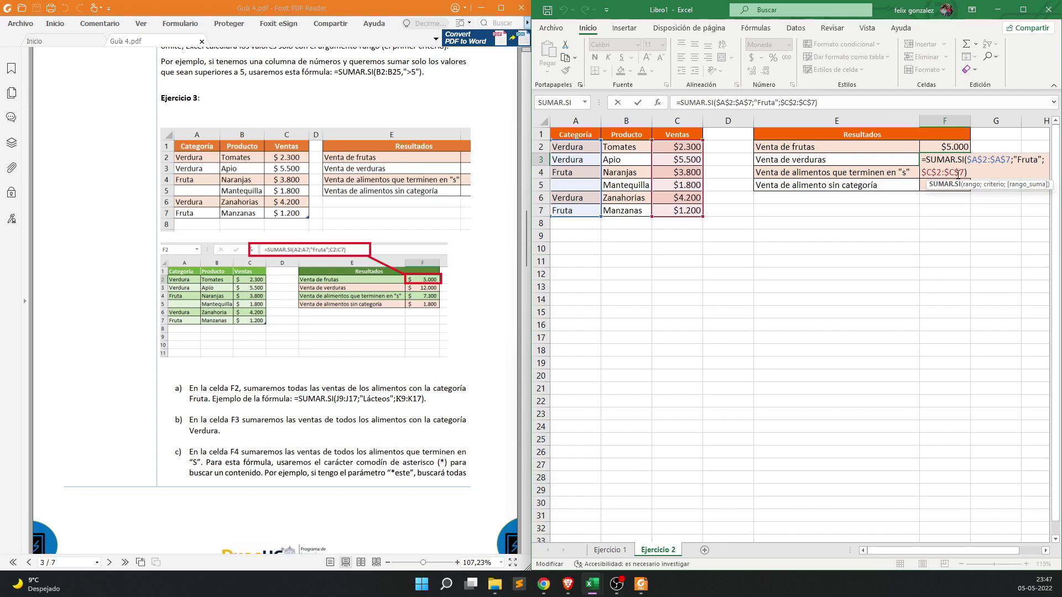
double_click(769, 105)
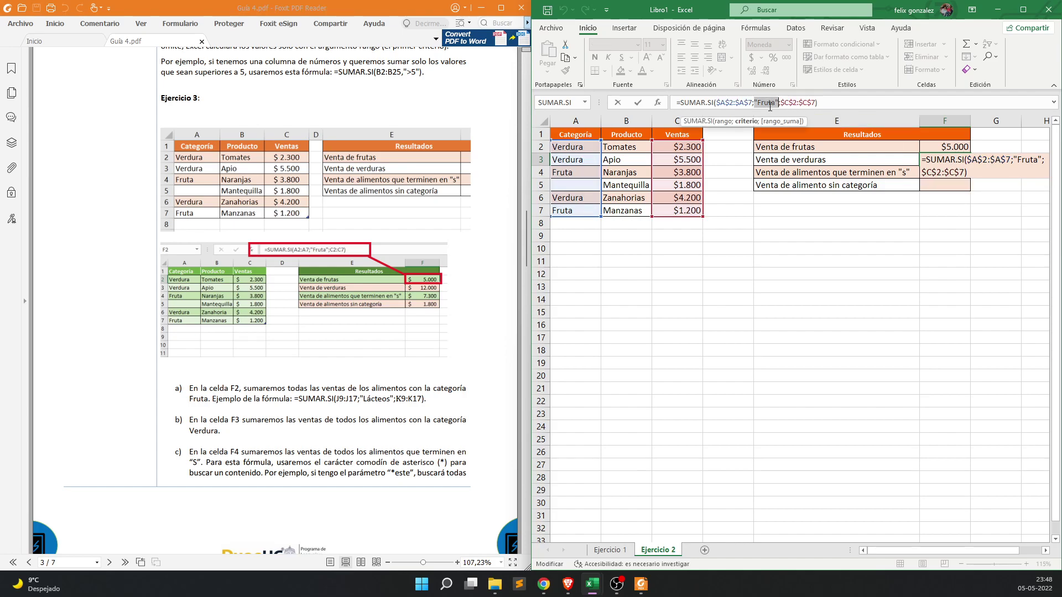
click(659, 103)
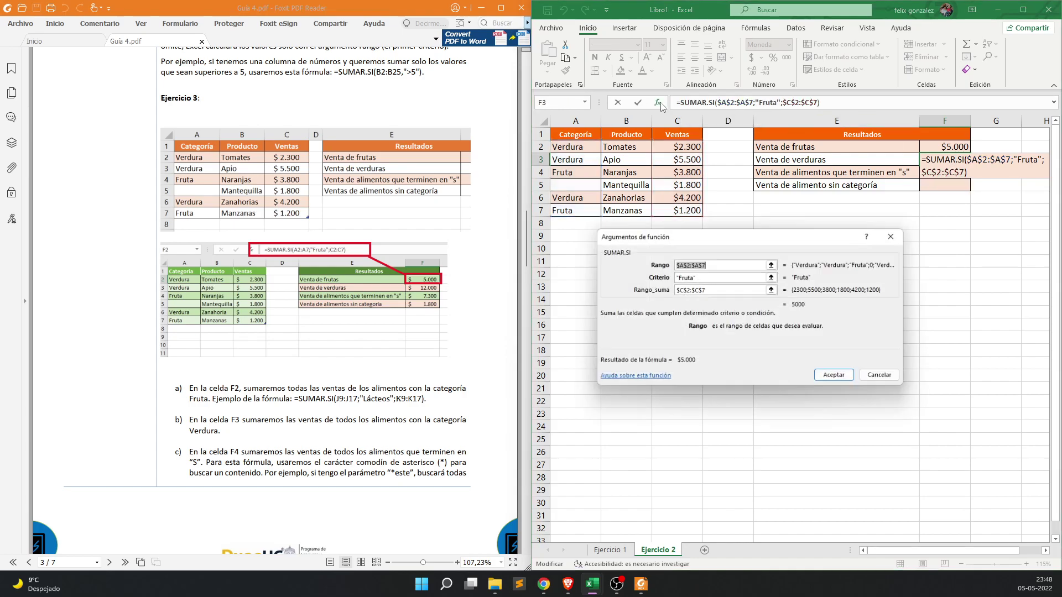
click(697, 277)
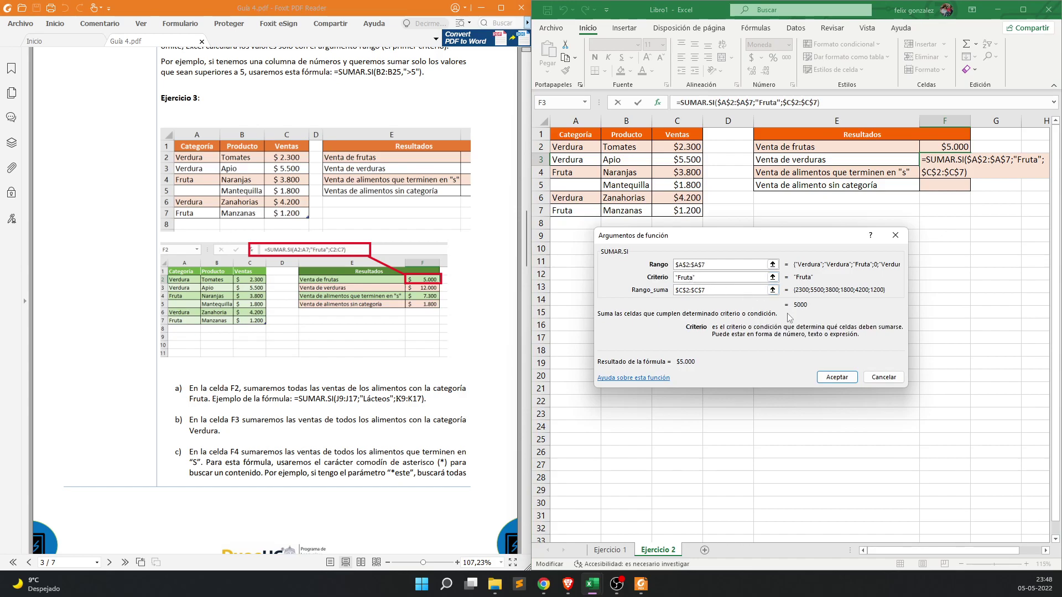
key(BackSpace)
key(BackSpace)
key(BackSpace)
key(BackSpace)
key(BackSpace)
text(Verdura")
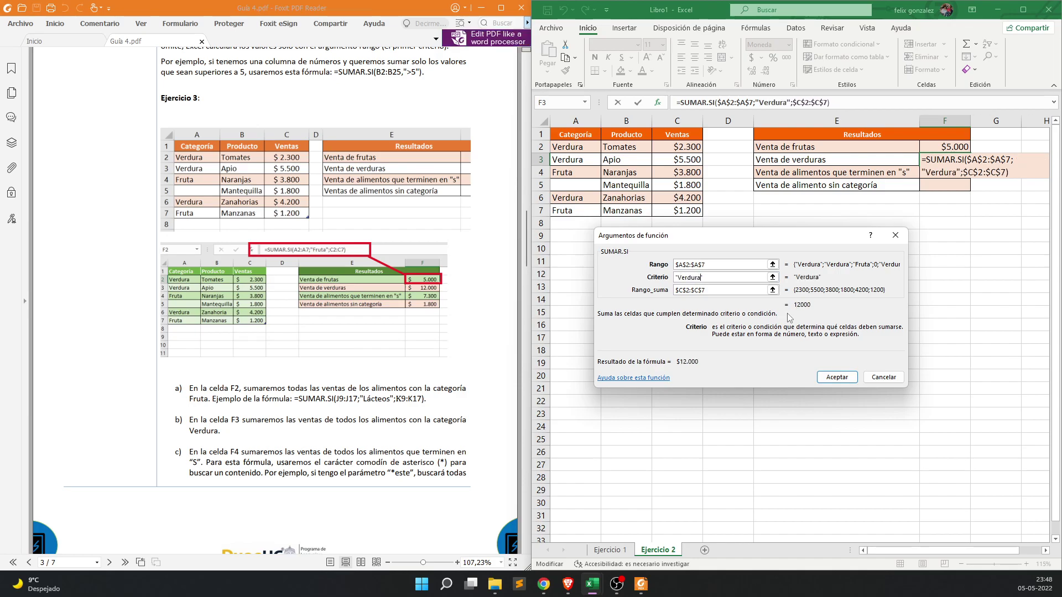
key(Return)
click(767, 271)
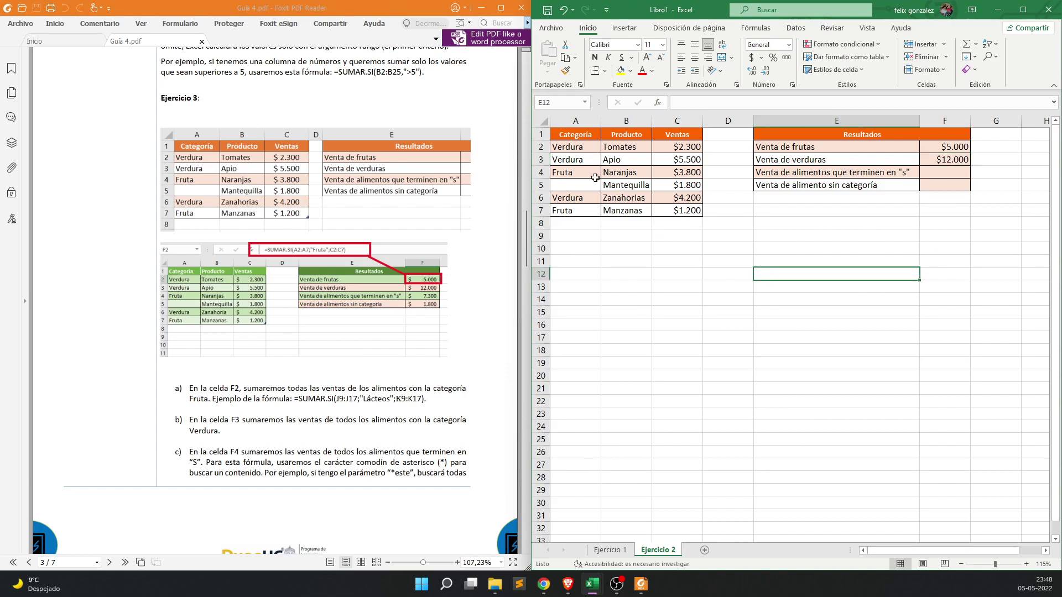
- Check the Venta de verduras result against the sum of the Verdura sales in C2, C3 and C6
drag(680, 147, 686, 160)
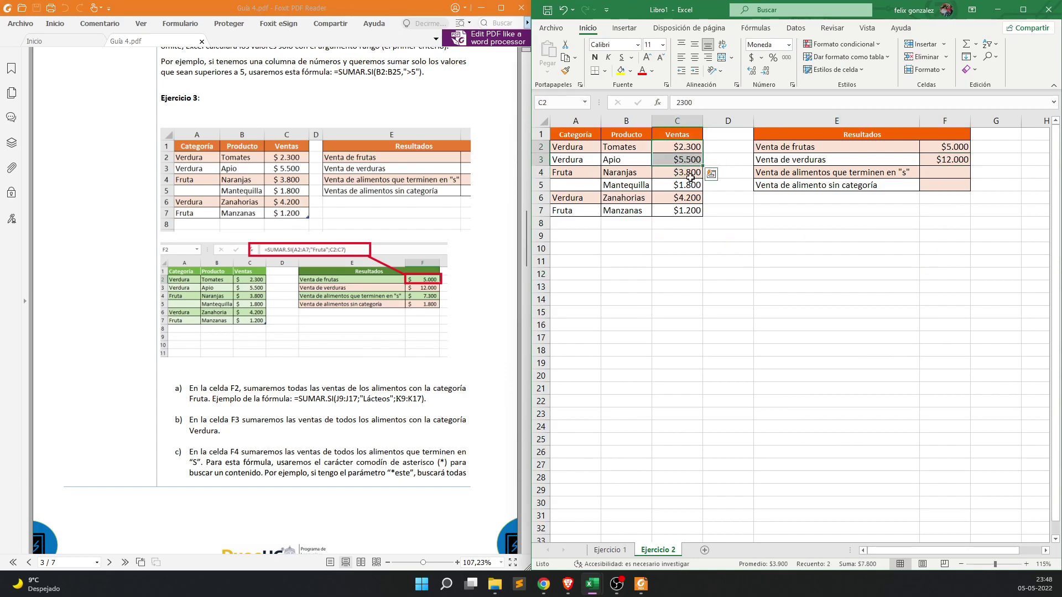
ctrl+click(691, 197)
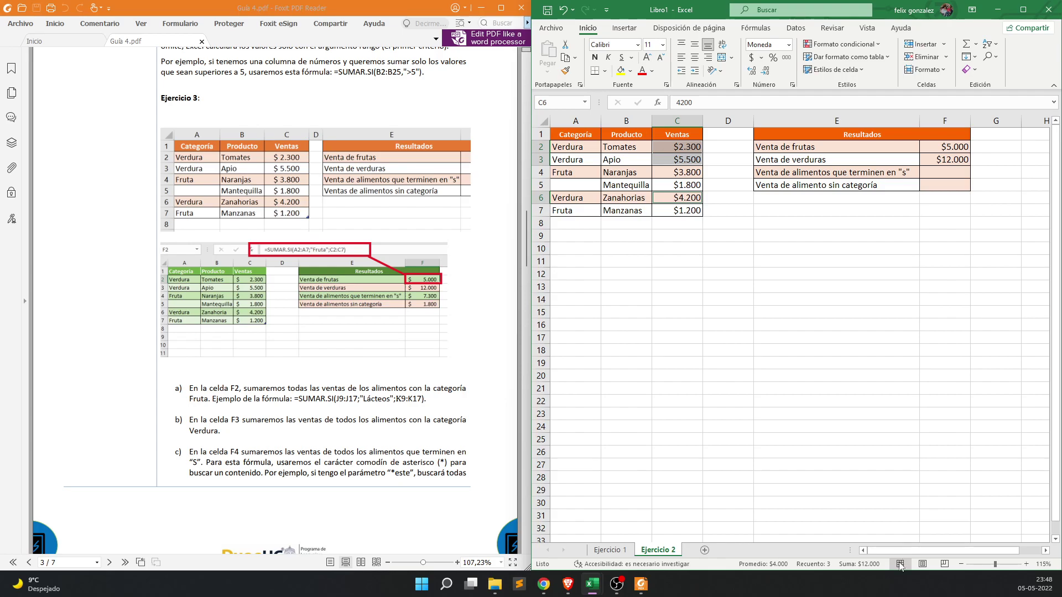
click(953, 209)
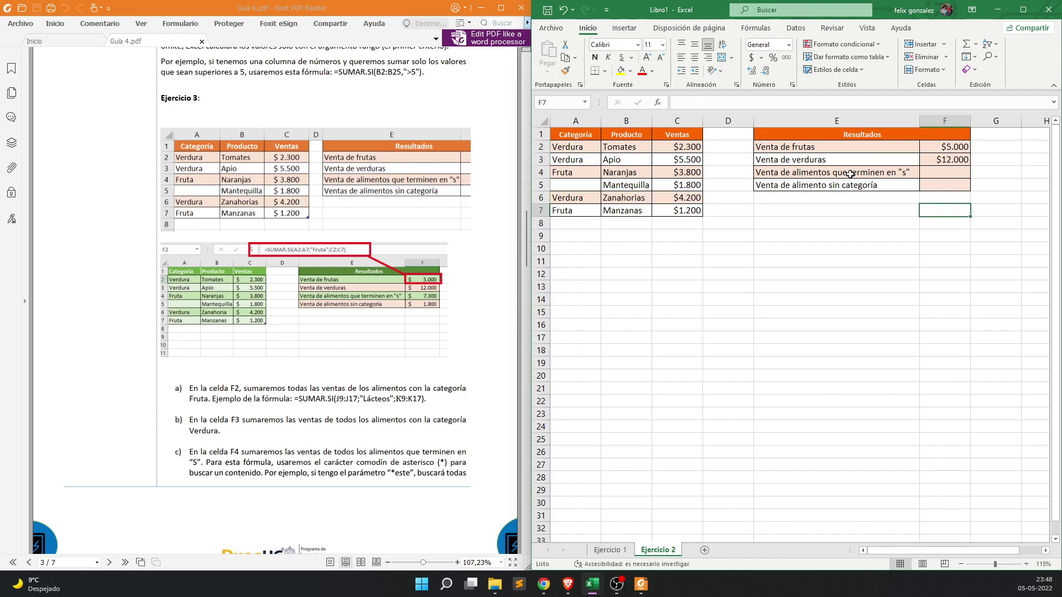
- Consult instruction c in the PDF guide and copy the SUMAR.SI formula from F3 to F4 in Excel
click(932, 173)
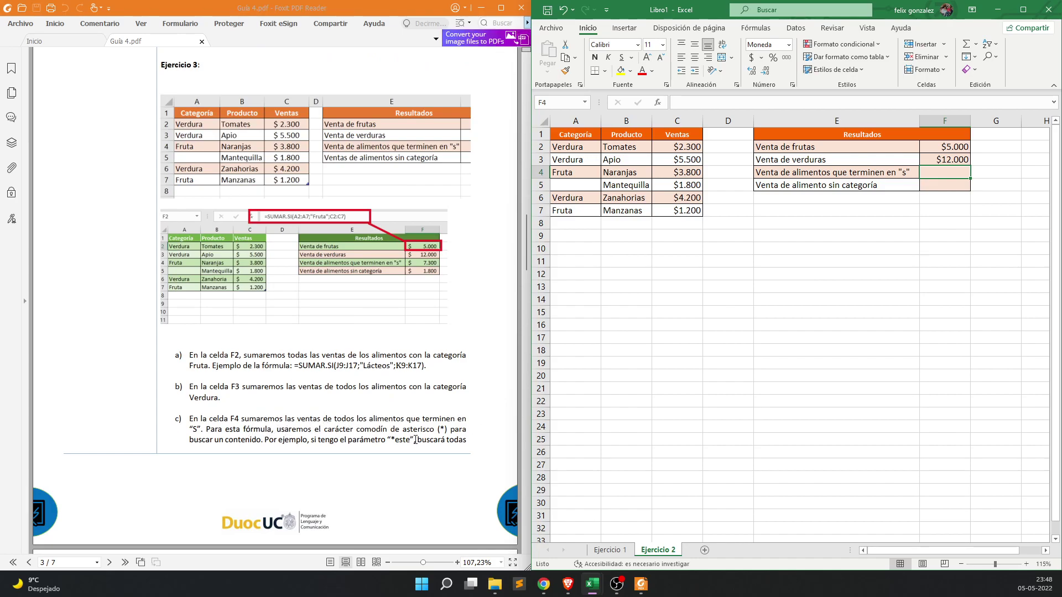
scroll(442, 438, down, 1)
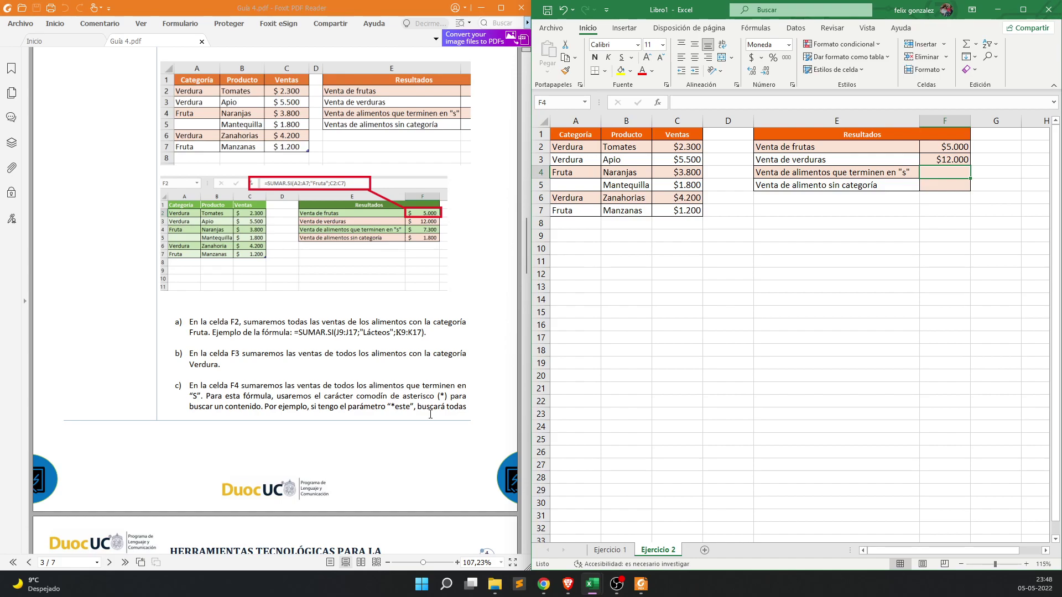
scroll(431, 415, down, 5)
scroll(430, 414, down, 1)
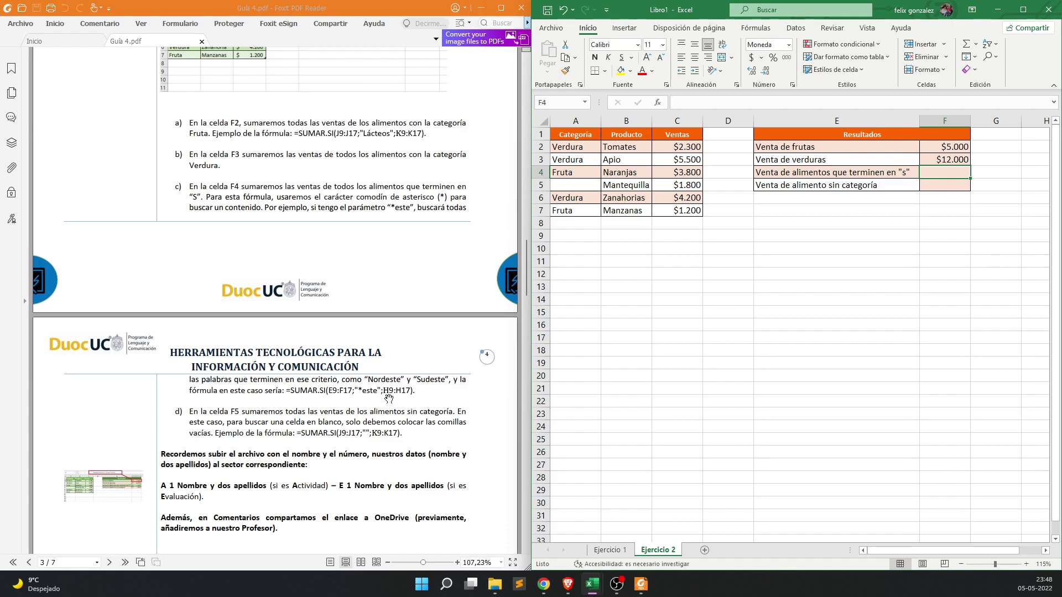
click(807, 378)
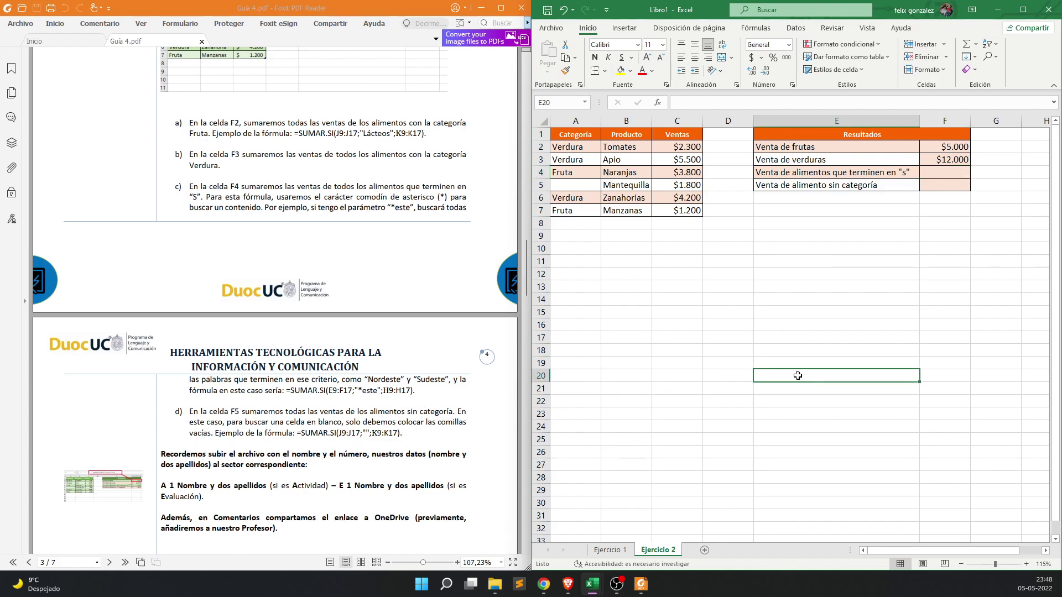
click(956, 161)
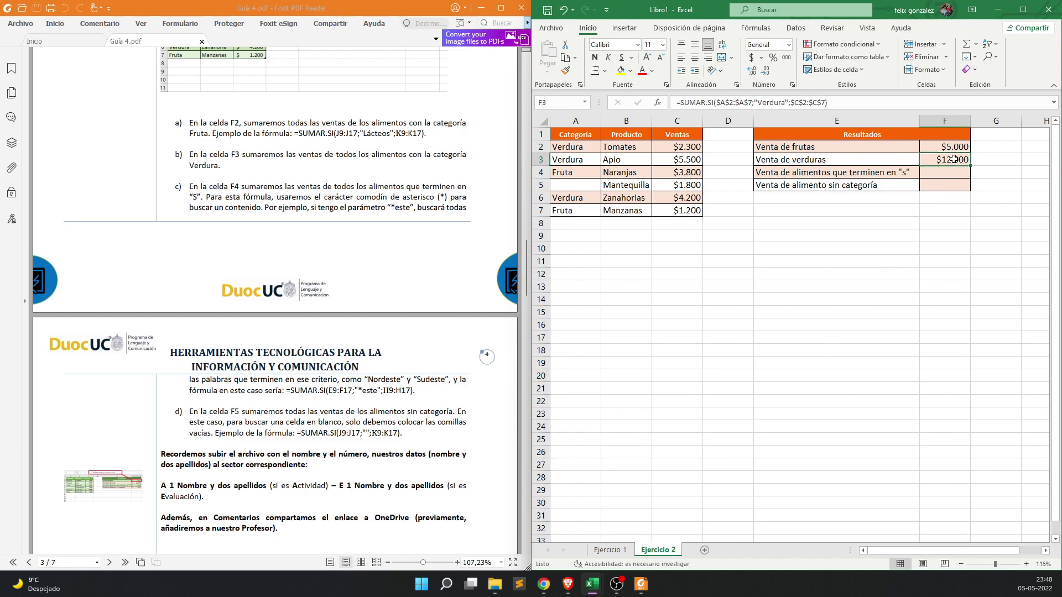
key(ctrl+c)
click(941, 174)
key(ctrl+v)
click(903, 261)
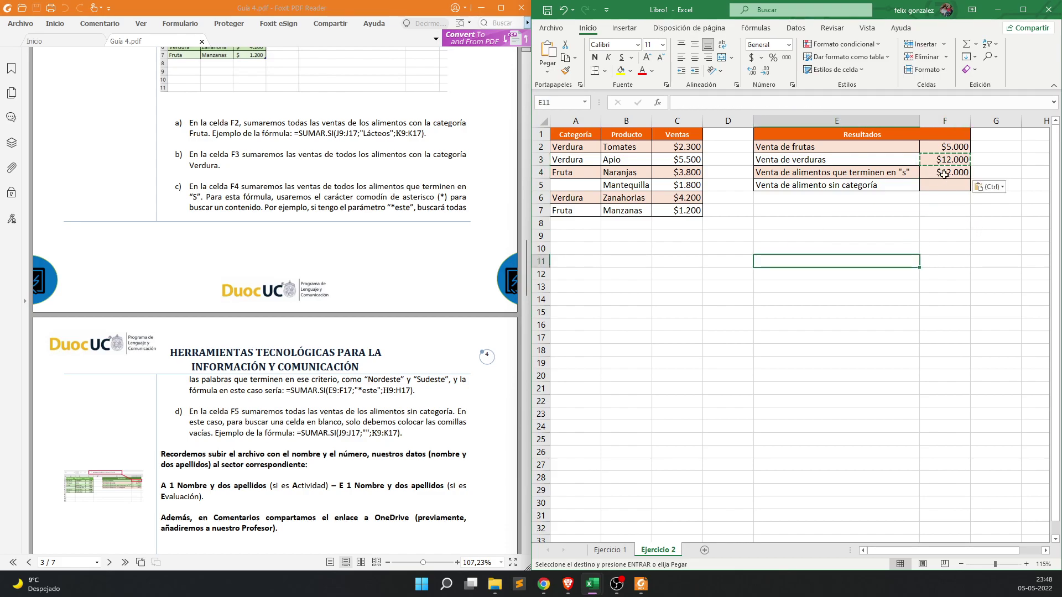
click(945, 175)
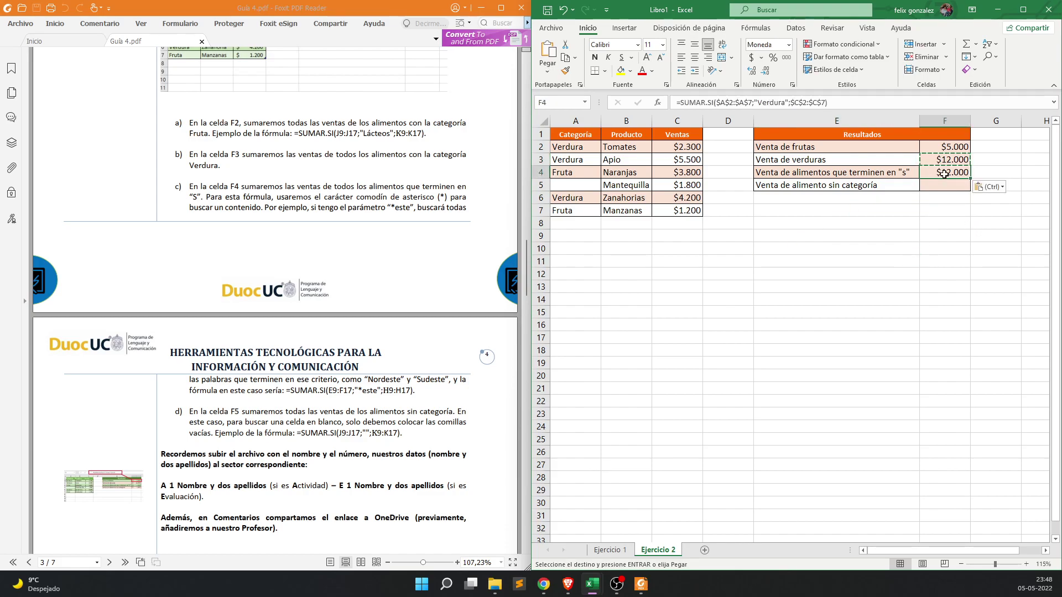
- Set the Criterio of the SUMAR.SI function in F4 to "*s" and accept it
click(658, 103)
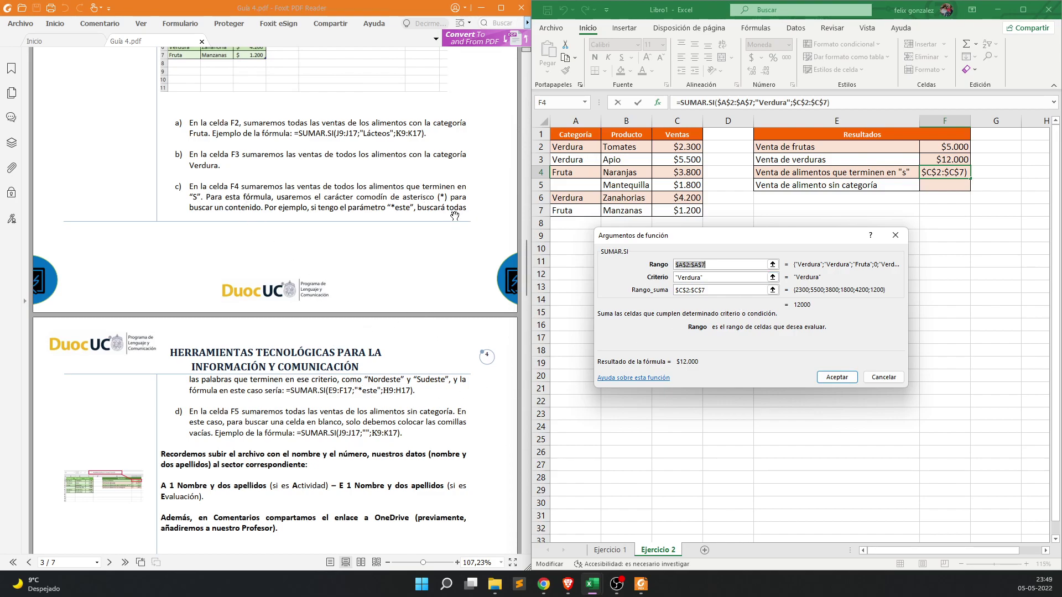
click(702, 277)
key(BackSpace)
key(BackSpace)
key(BackSpace)
key(BackSpace)
key(BackSpace)
key(BackSpace)
key(BackSpace)
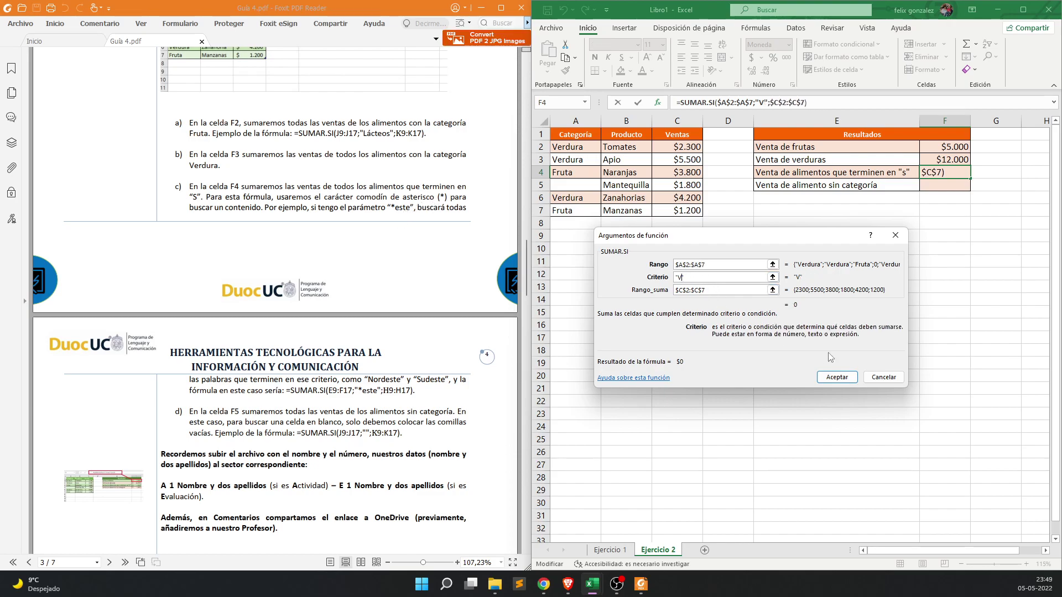
text(*s)
click(837, 378)
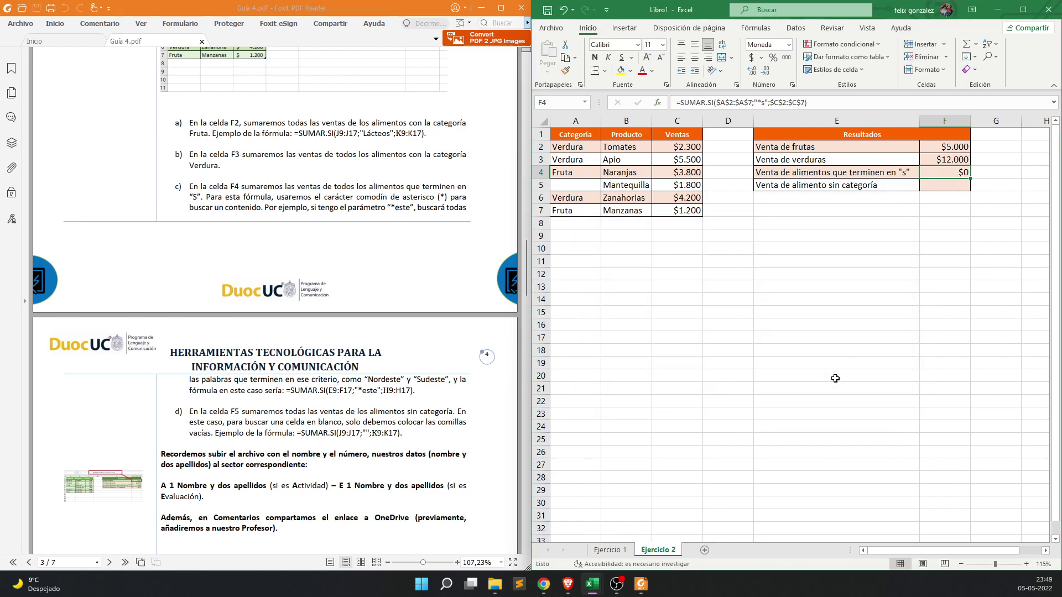
- Move the criteria range of the F4 formula to the Producto column, $B$2:$B$7, and confirm the formula
double_click(954, 172)
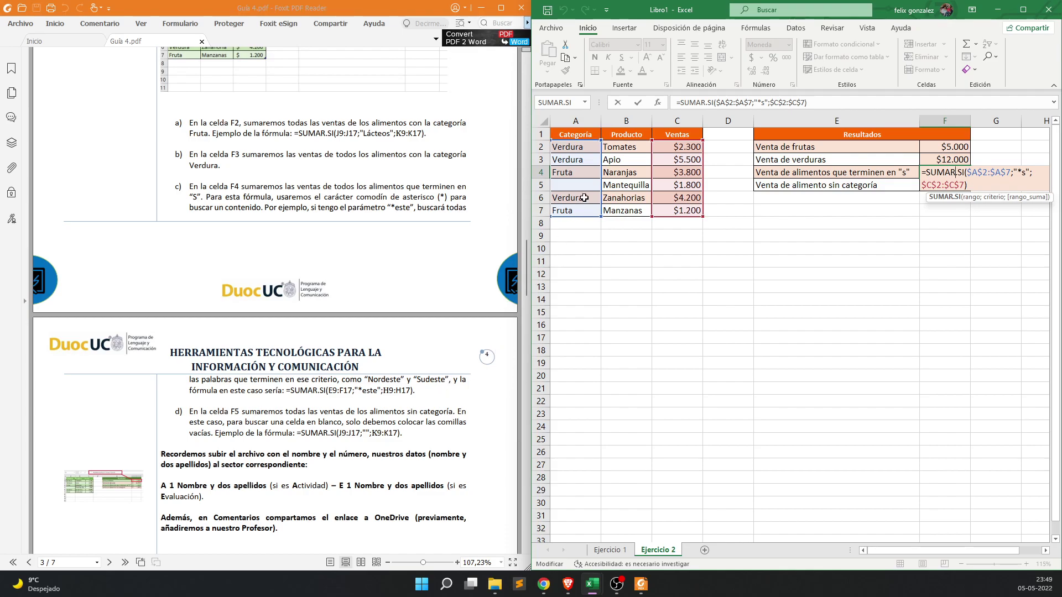
drag(601, 184, 654, 191)
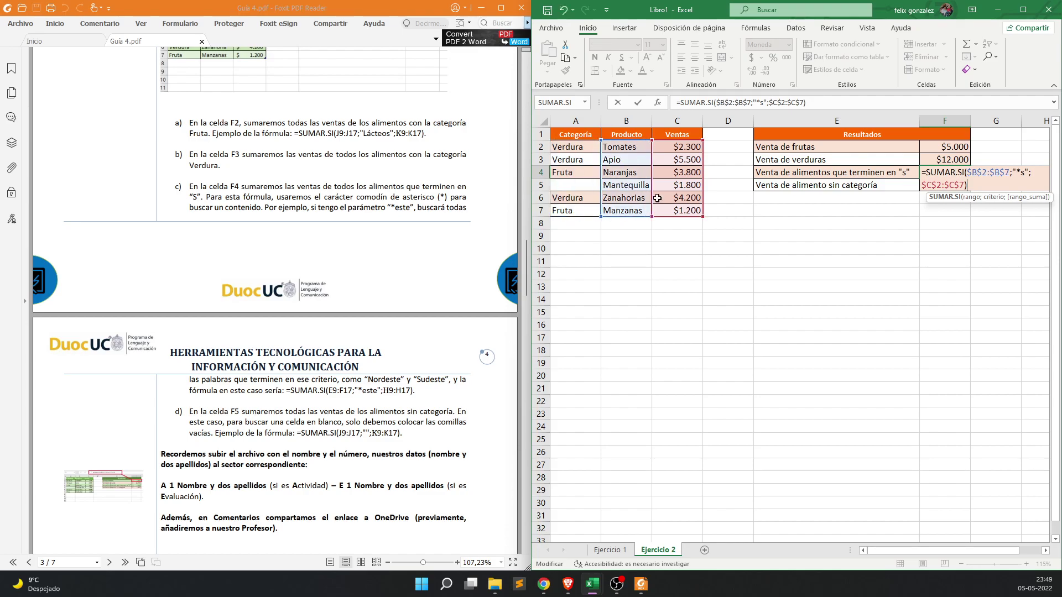
key(Return)
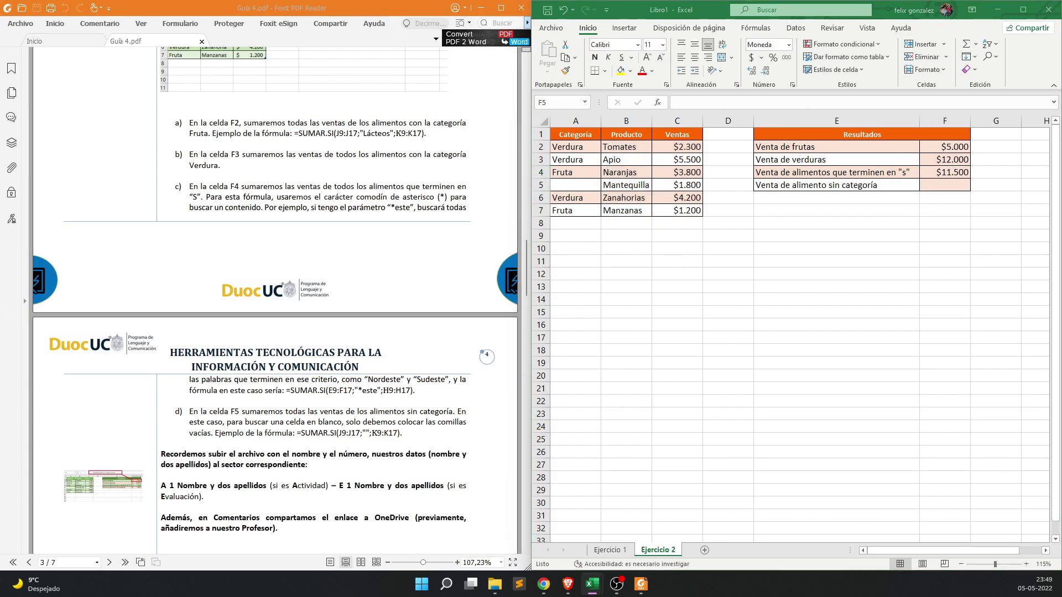
- Check the F4 result against the sum of the sales in C2, C4, C6 and C7 for products ending in "s"
drag(622, 145, 630, 207)
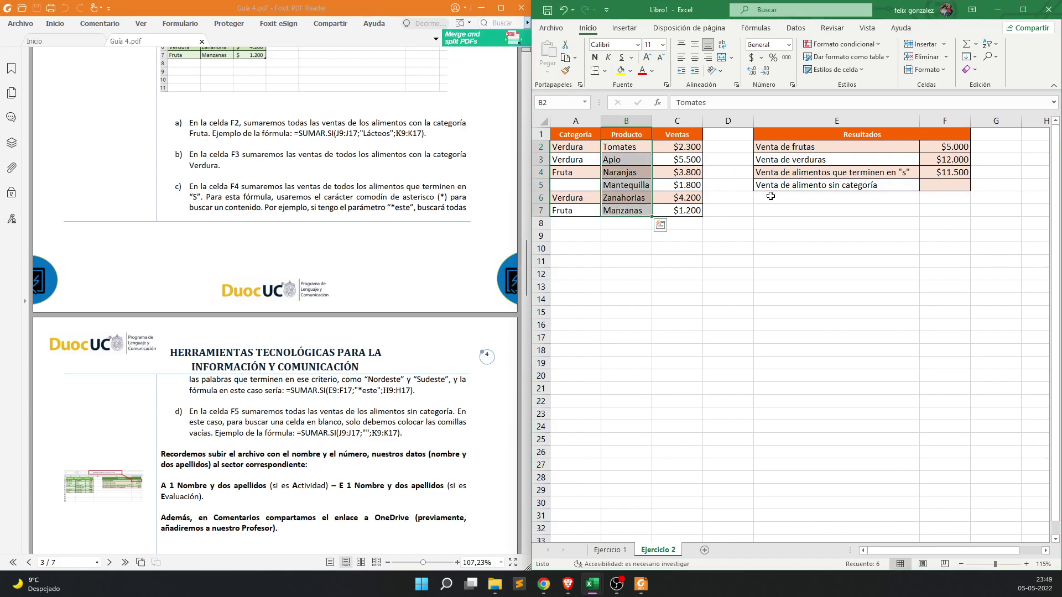
click(719, 162)
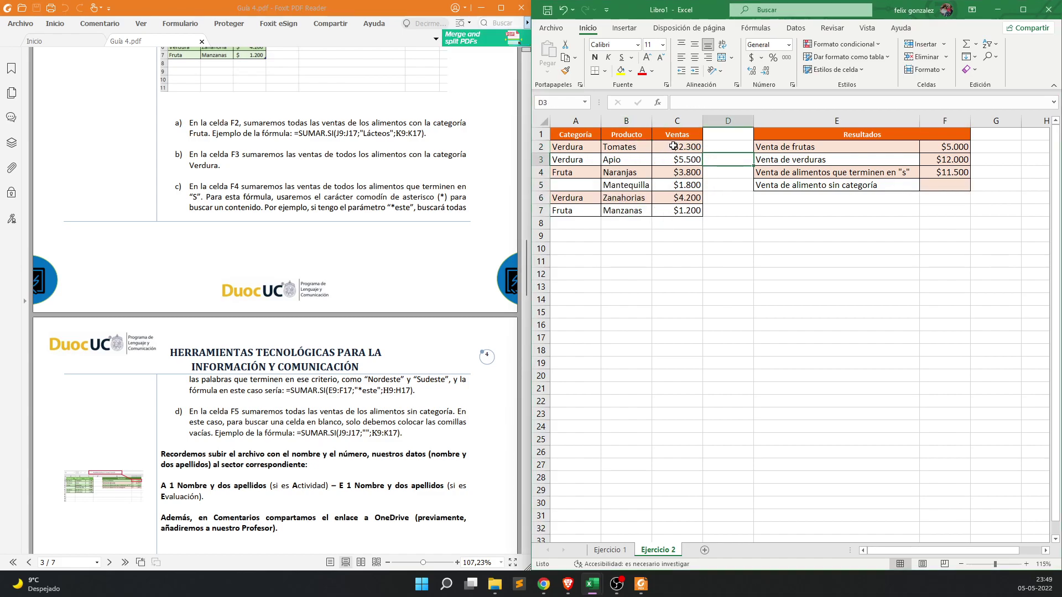
click(674, 146)
ctrl+click(684, 171)
ctrl+click(692, 199)
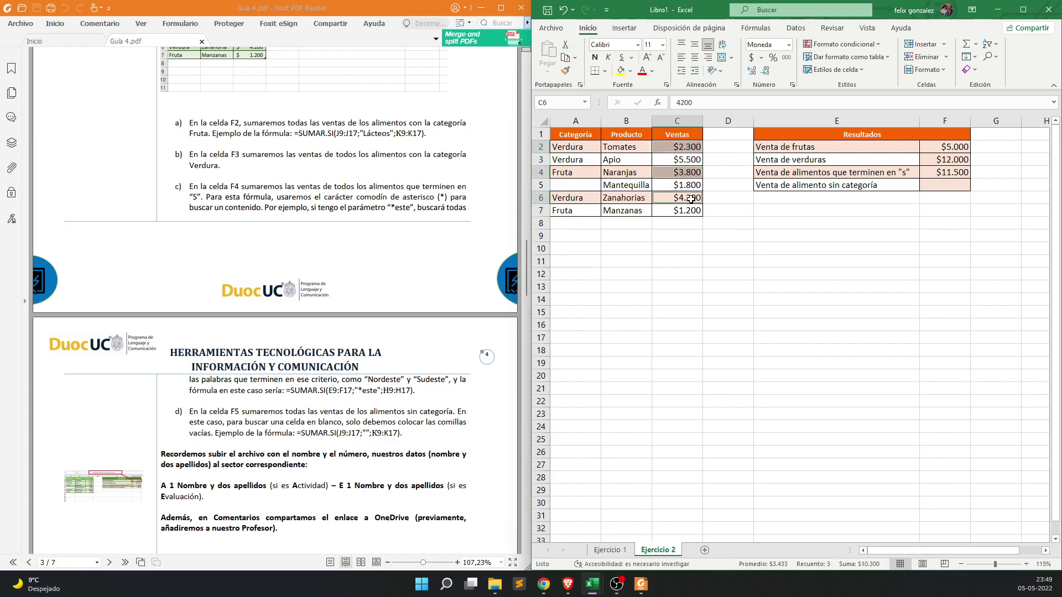
ctrl+click(688, 209)
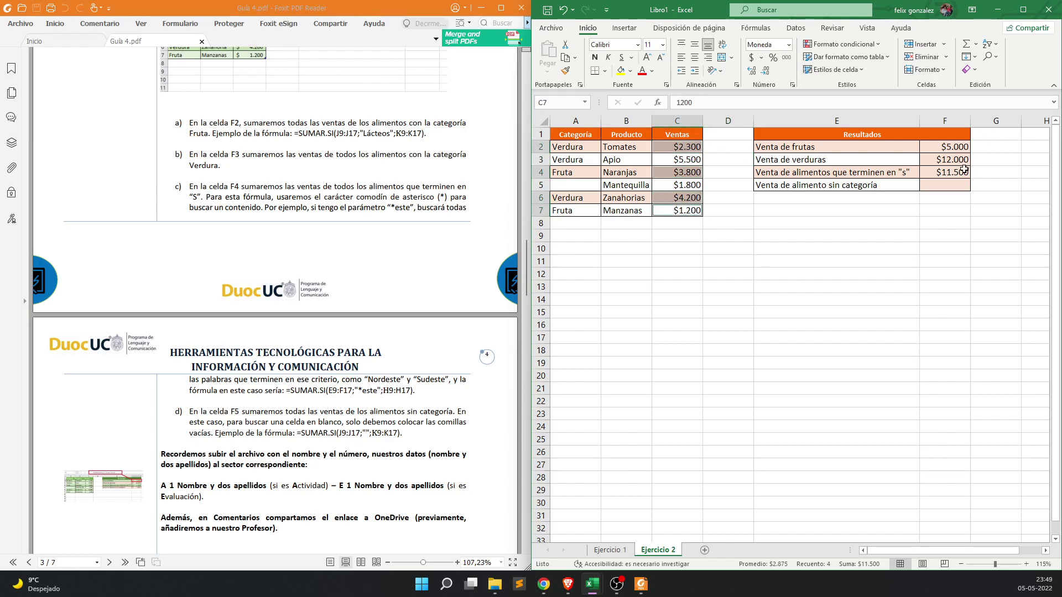
click(864, 339)
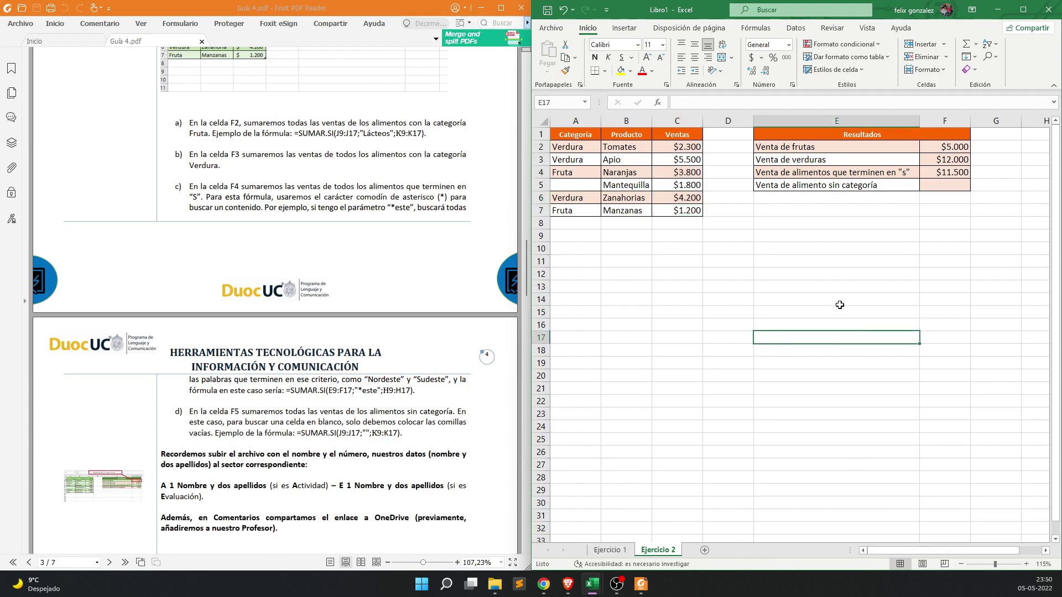
- Consult instruction d in the PDF guide and fill the SUMAR.SI formula from F4 down to F5 in Excel
click(250, 374)
scroll(338, 398, down, 3)
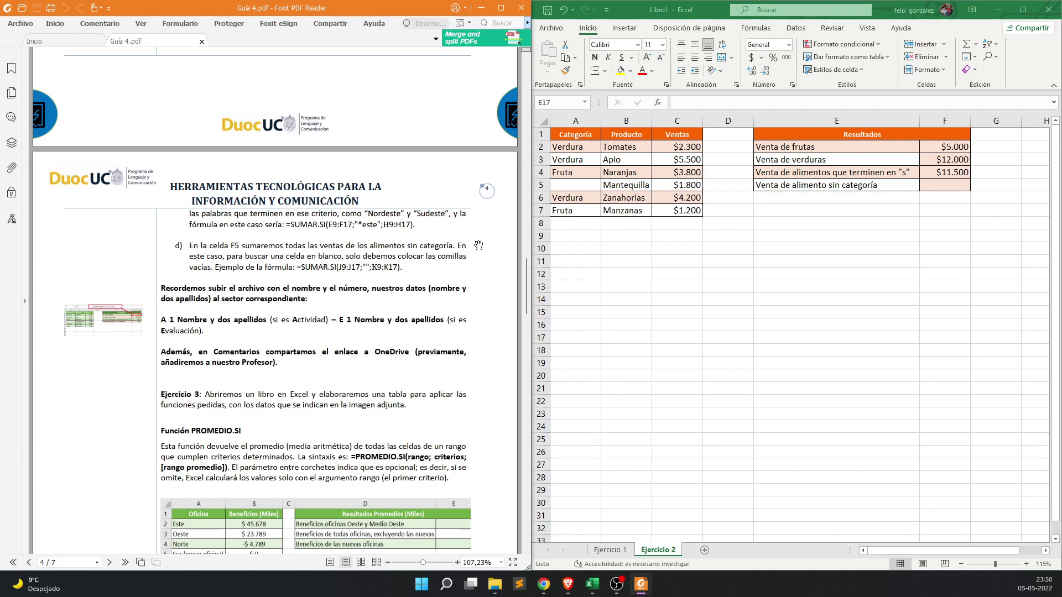
click(571, 185)
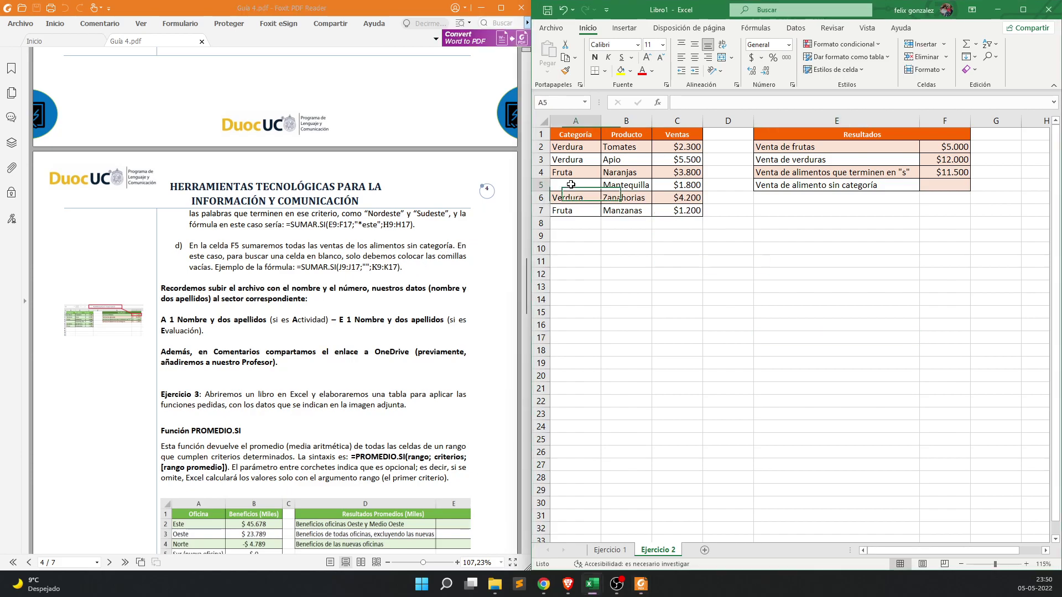
click(835, 286)
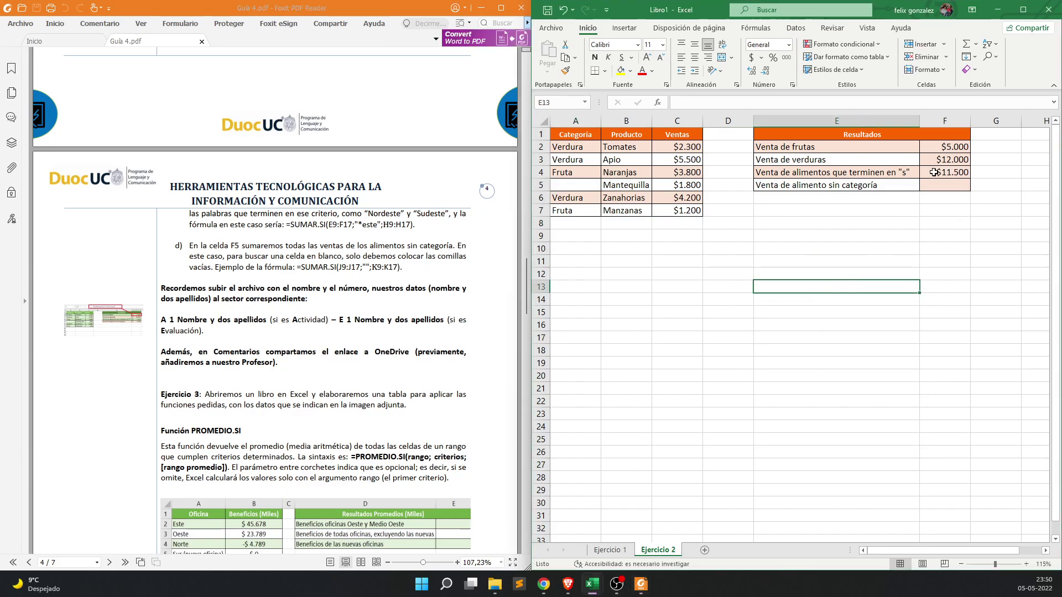
click(957, 172)
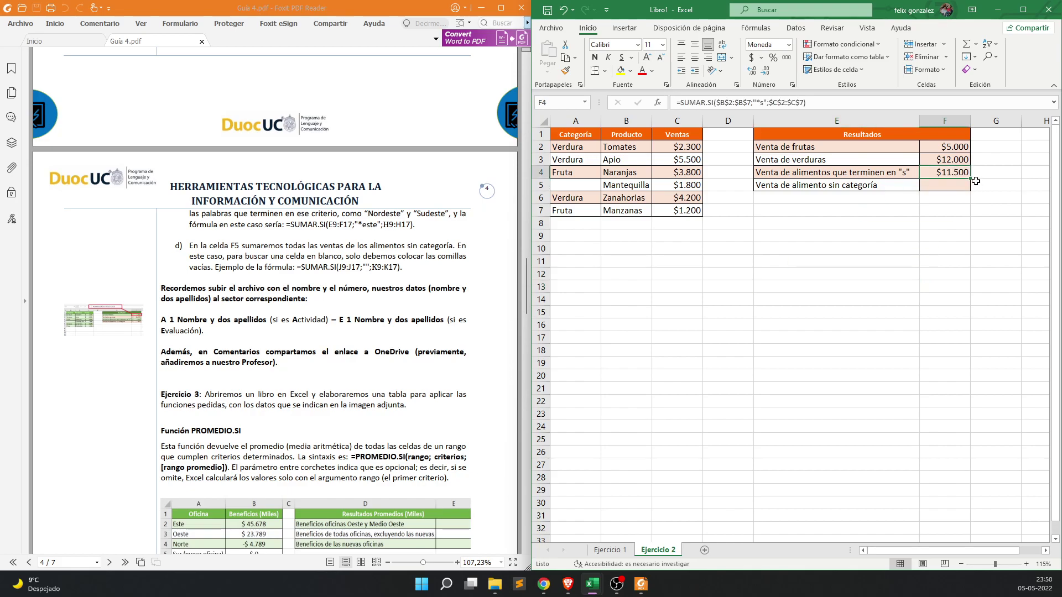
drag(972, 179, 968, 188)
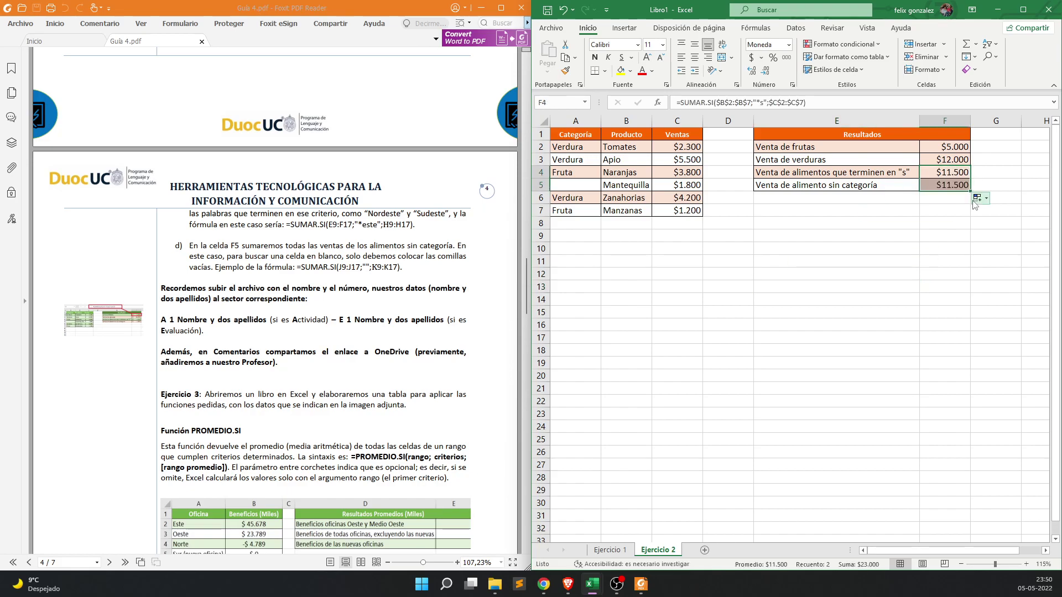
- Change the F5 formula's criteria range to $A$2:$A$7 and its criterion to empty quotes "", and confirm it
double_click(948, 185)
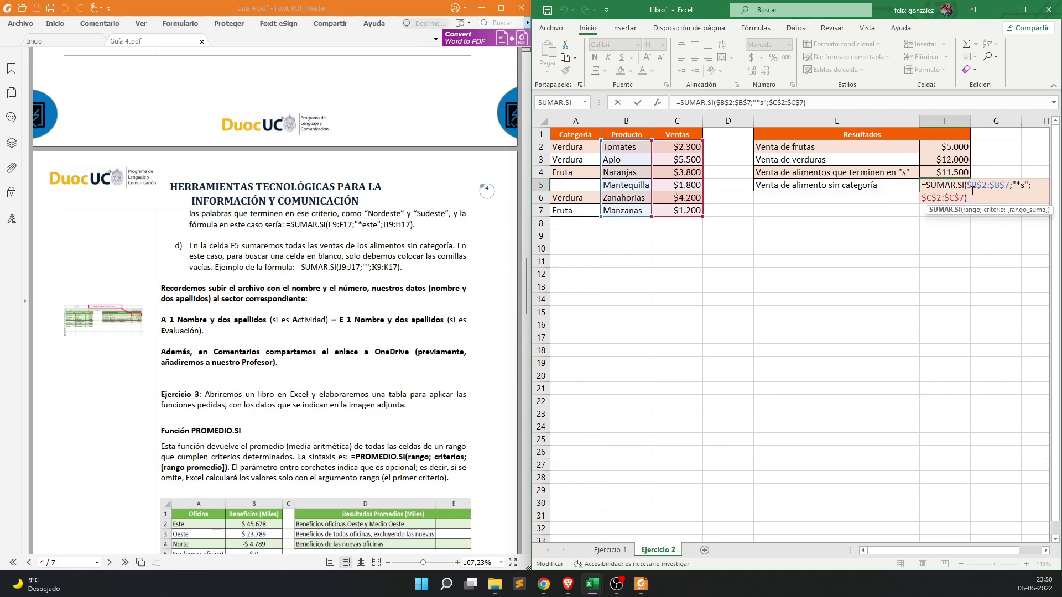
drag(601, 154, 583, 157)
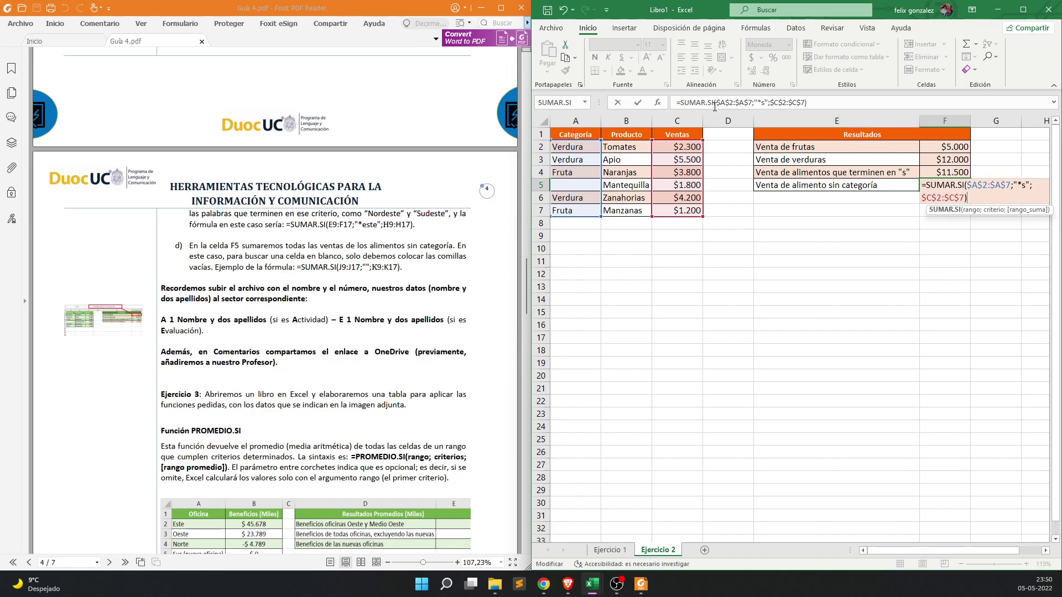
click(1019, 184)
key(Delete)
key(Delete)
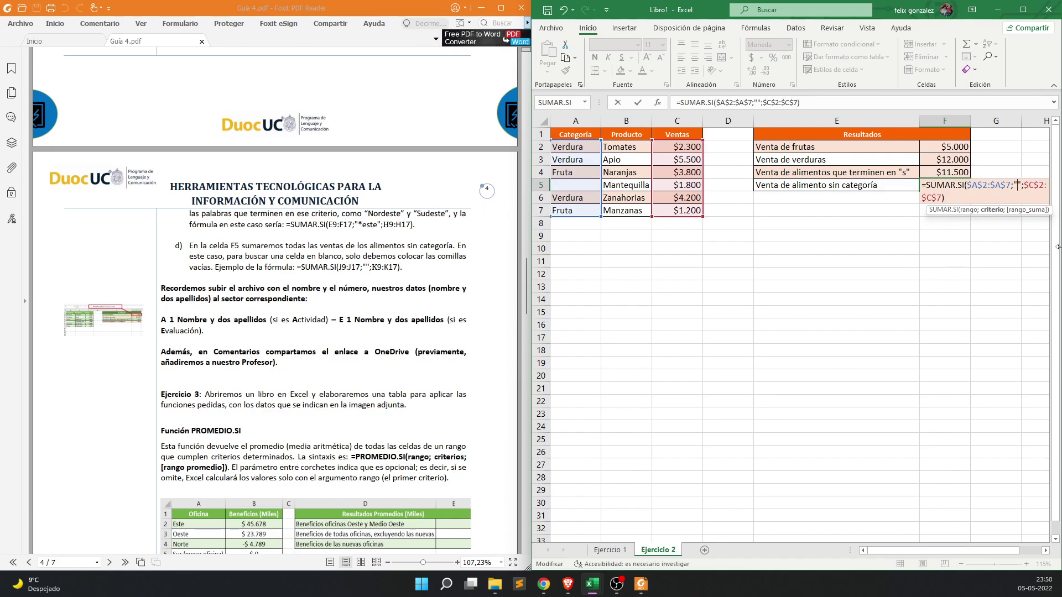
key(Return)
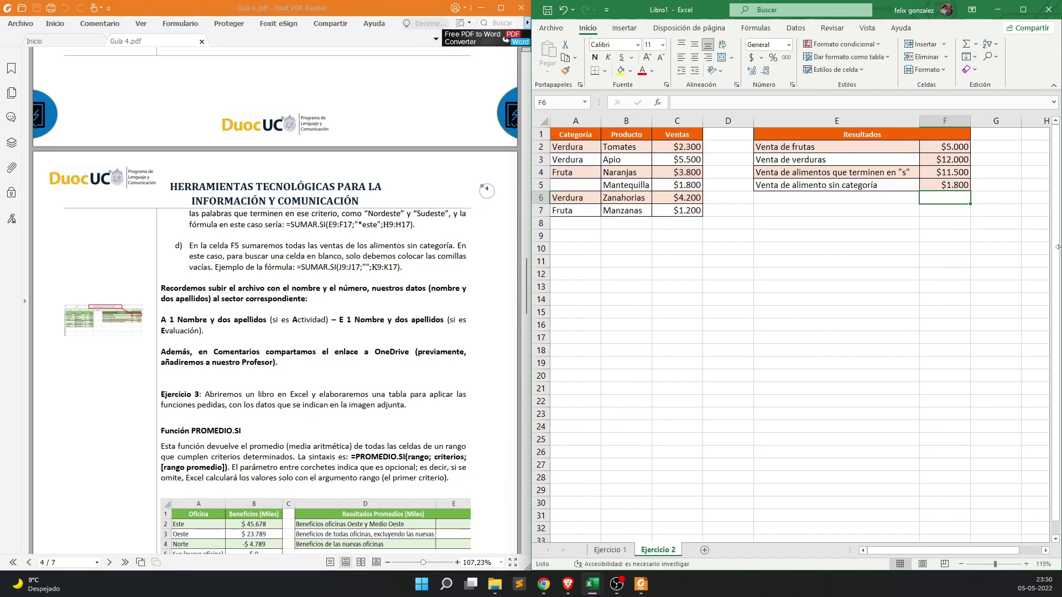
- Check the F5 formula's empty criterion and result against the blank category in A5 and the sale in C5
drag(570, 185, 656, 182)
click(943, 185)
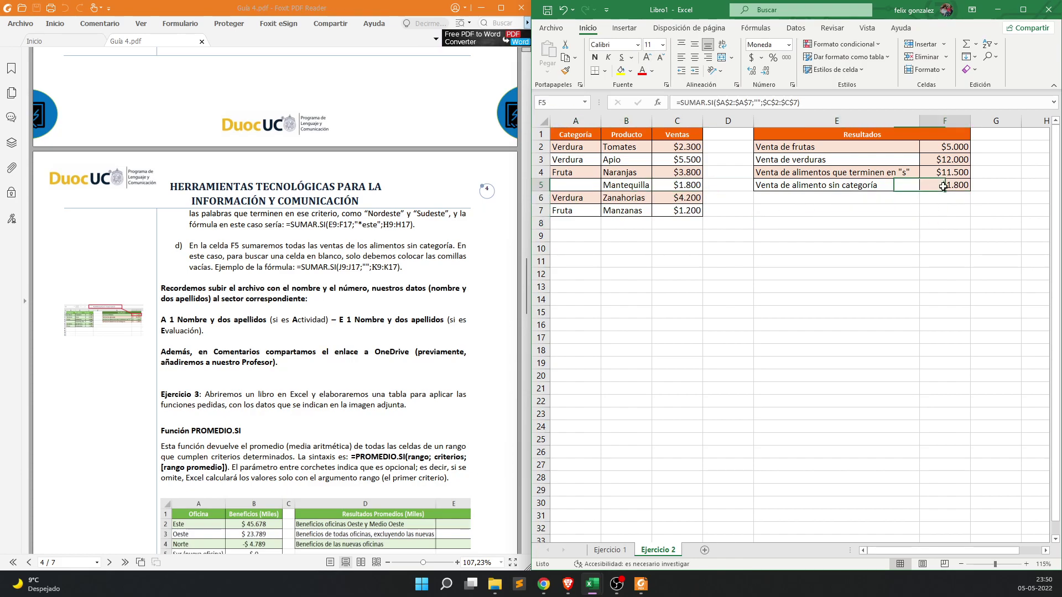
click(755, 104)
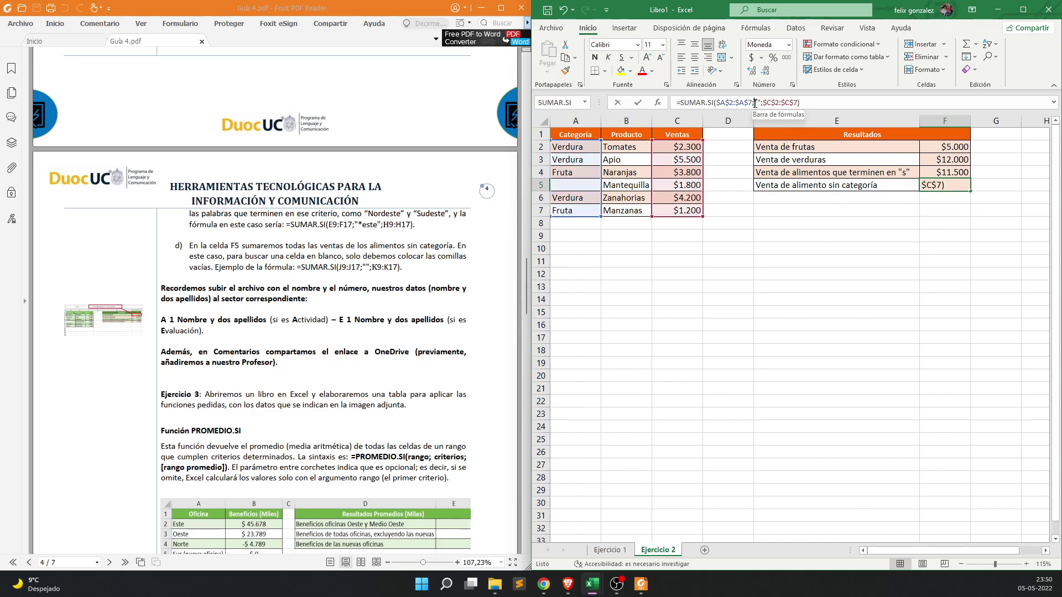
drag(755, 102, 761, 102)
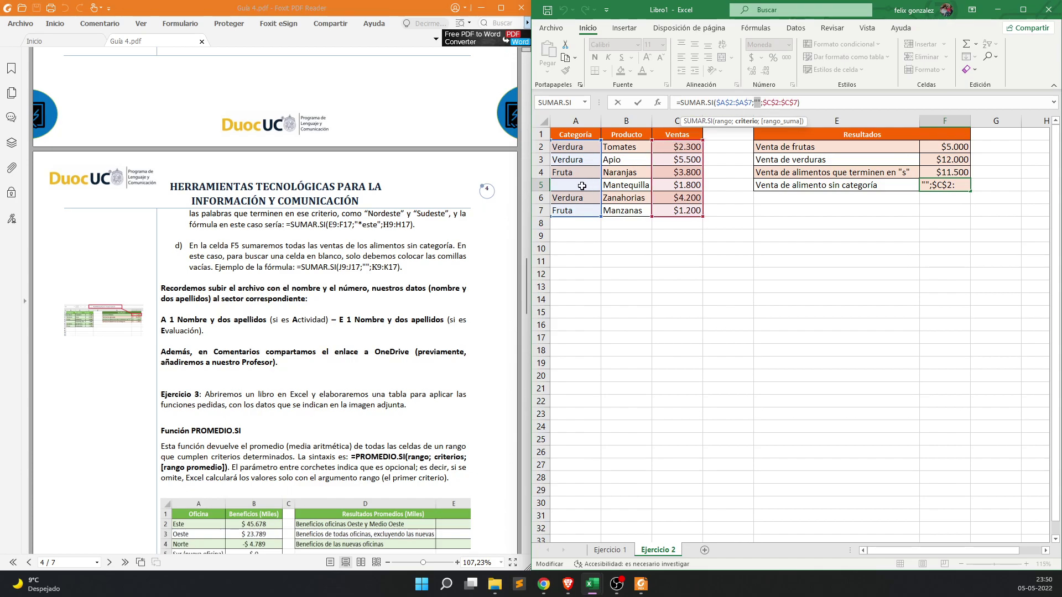
key(Return)
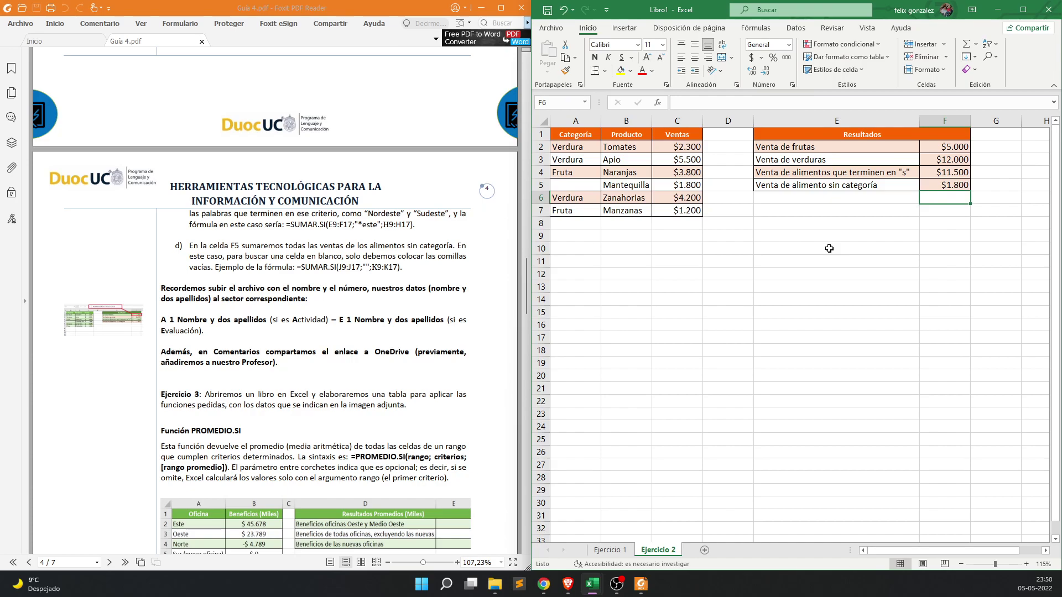
drag(620, 182, 664, 187)
click(583, 191)
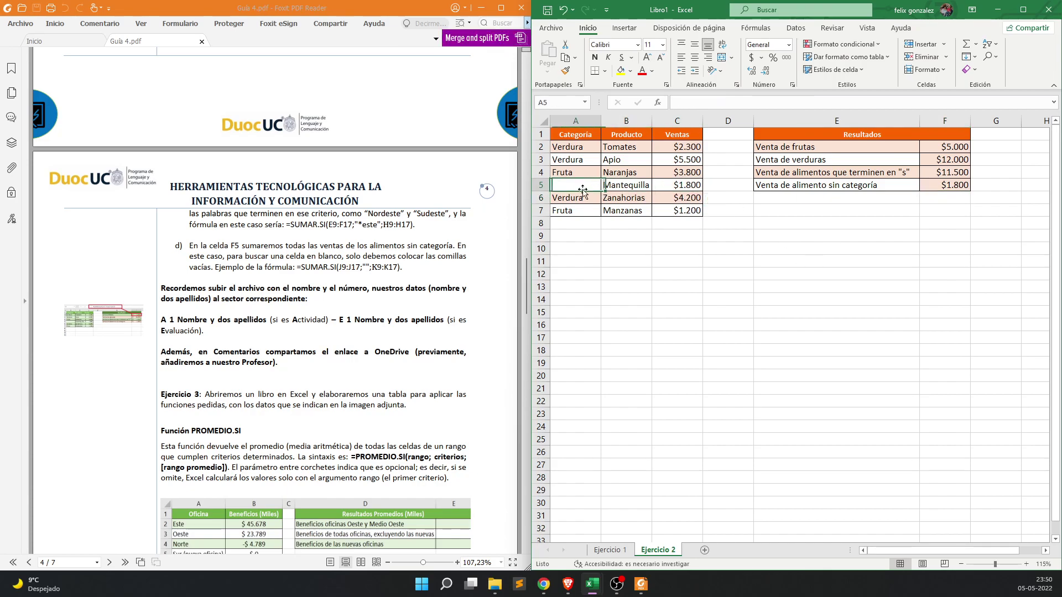
click(692, 189)
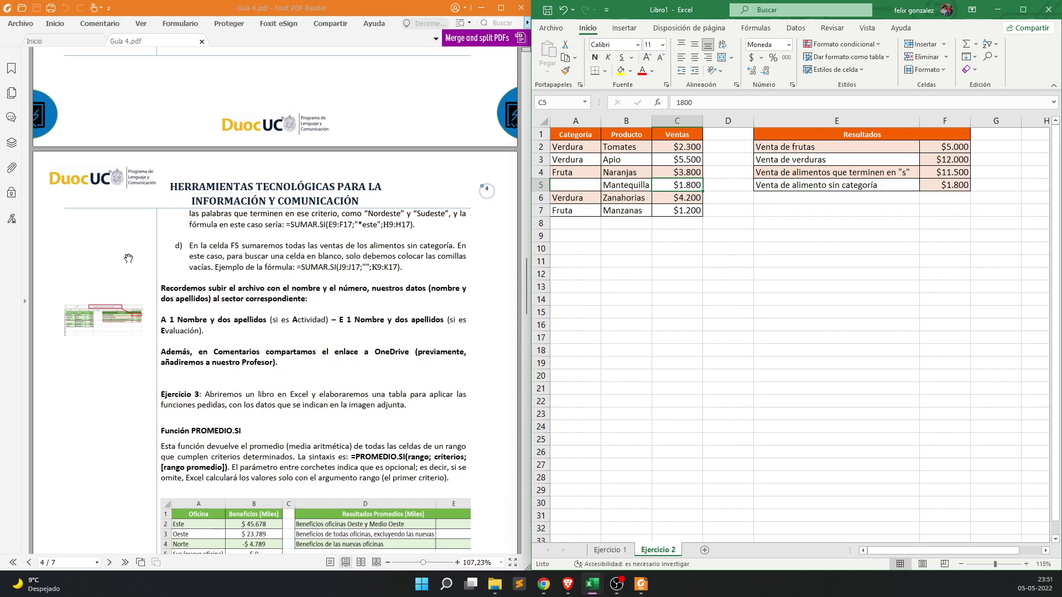
- Read the Ejercicio 3 instructions on PROMEDIO.SI in the PDF guide and add a new worksheet in Excel
click(166, 329)
scroll(299, 350, down, 3)
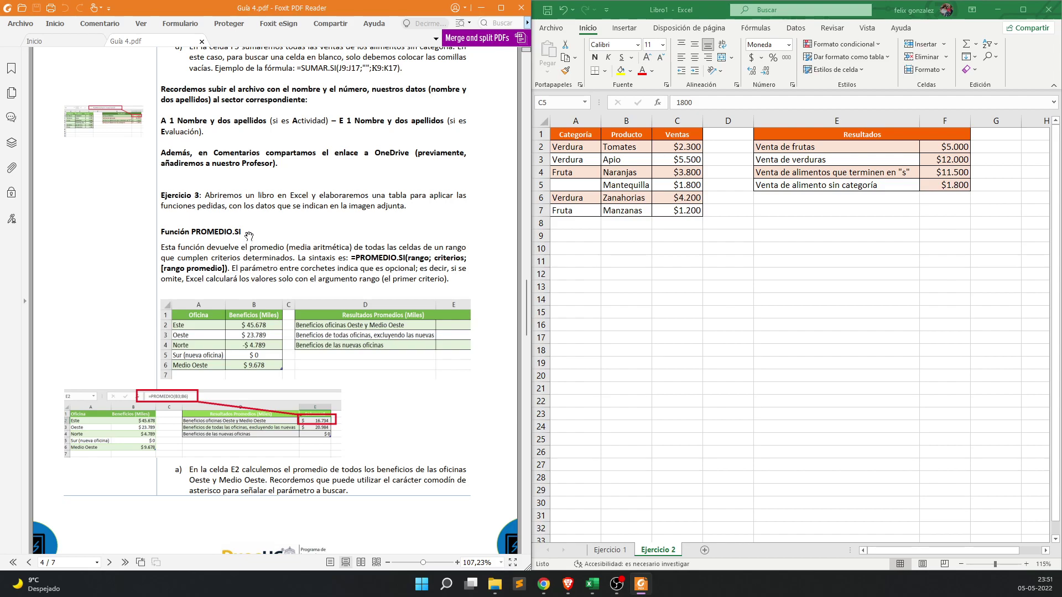
scroll(390, 314, down, 1)
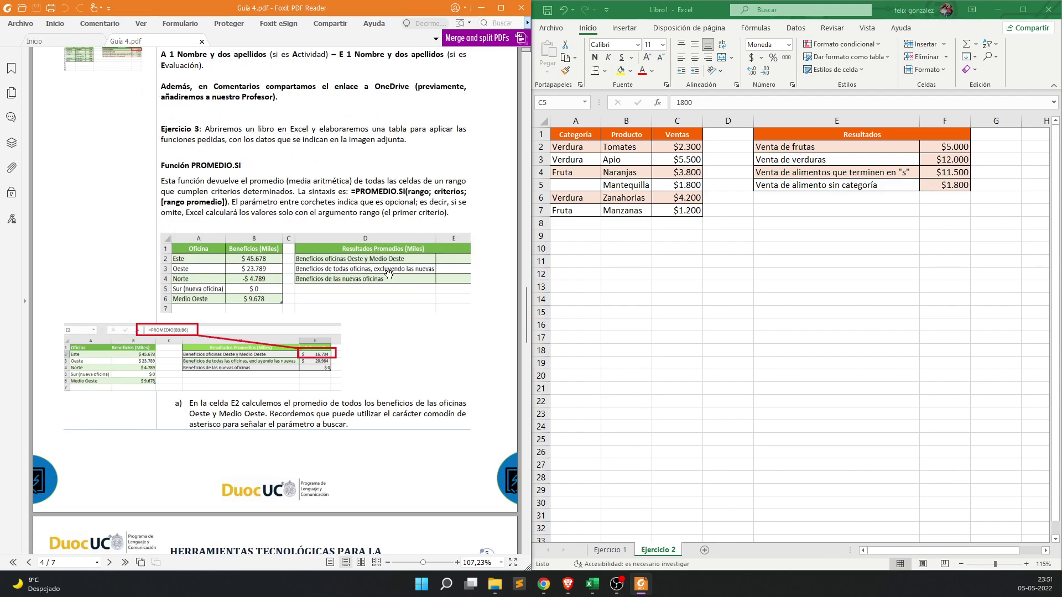
click(704, 550)
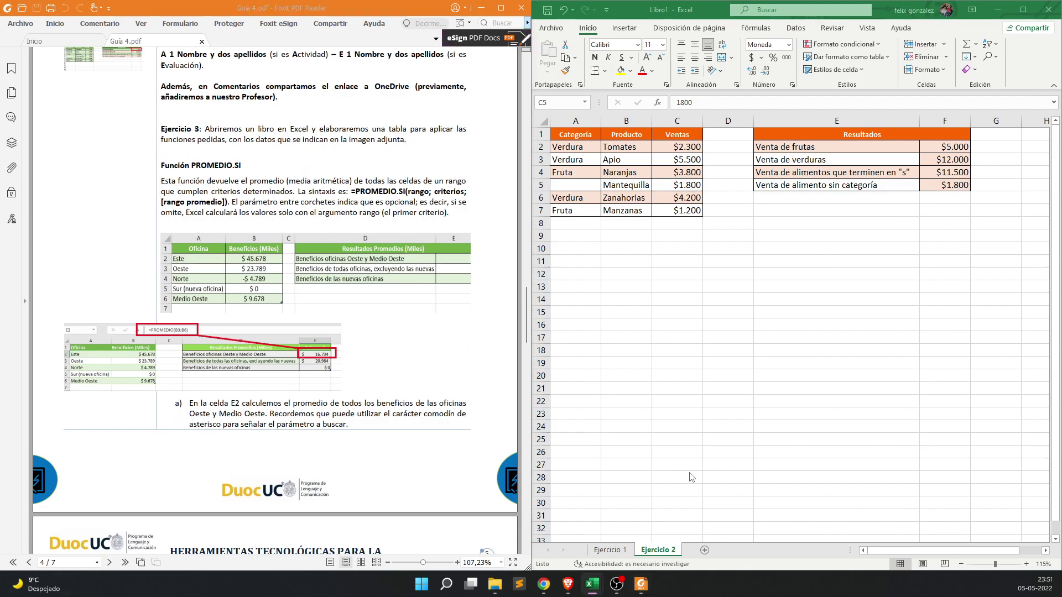
click(613, 585)
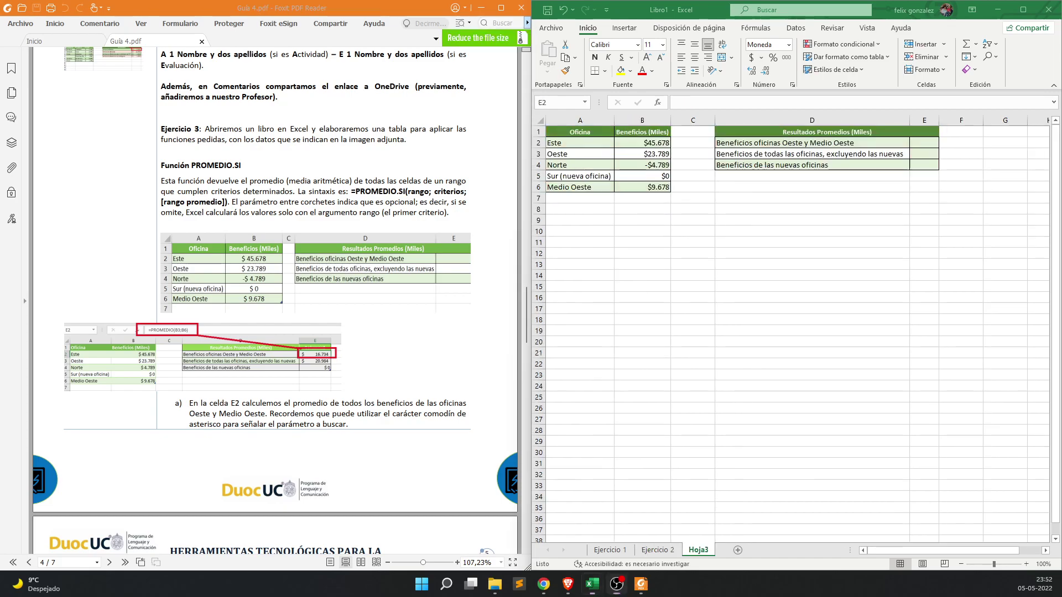
key(alt+Tab)
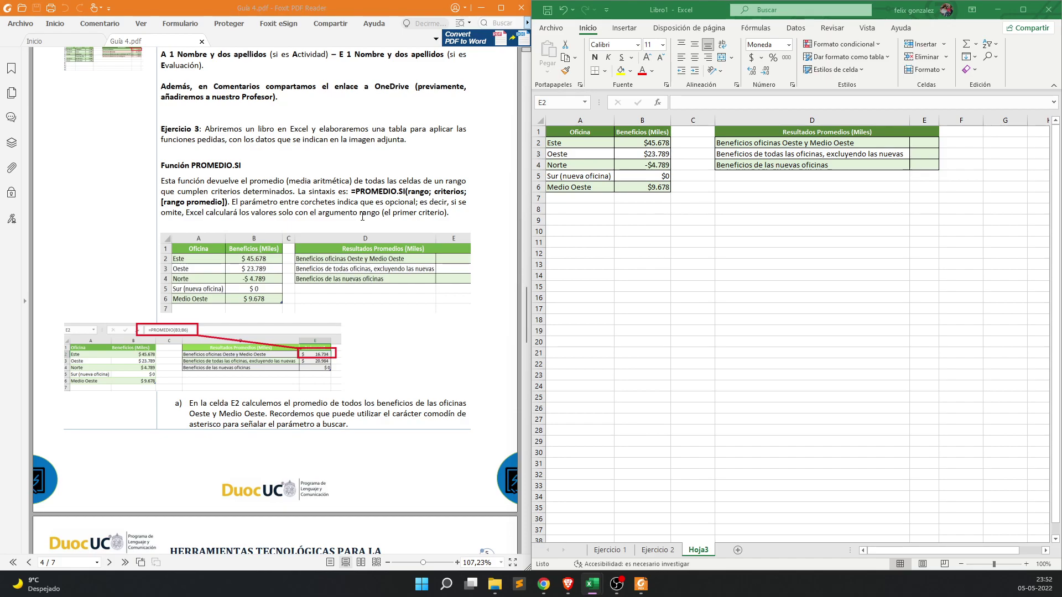
- Check the average of the Oeste and Medio Oeste benefits in B3 and B6 for the first result row
click(790, 283)
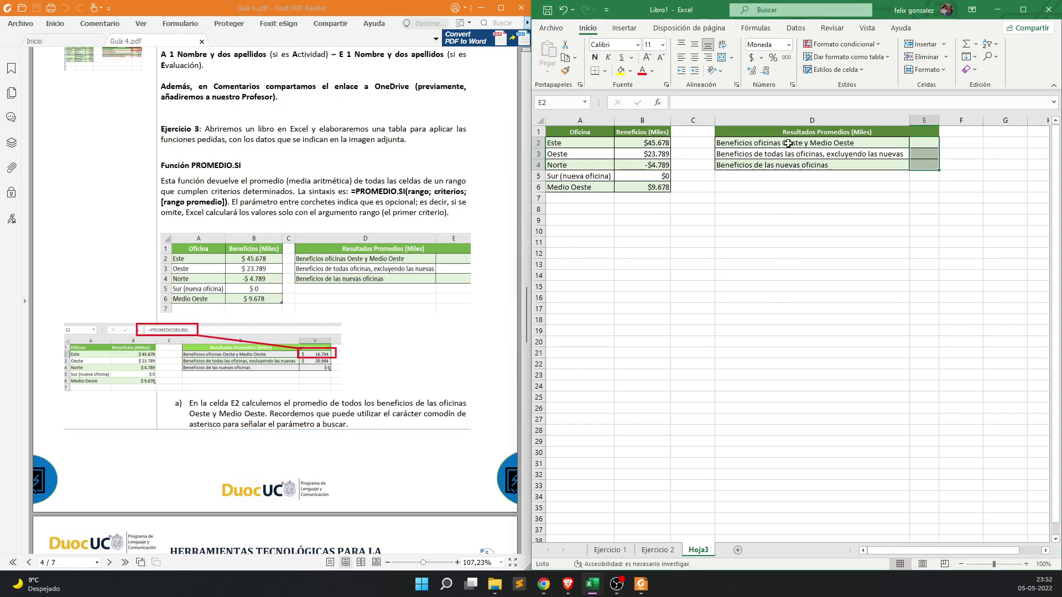
click(787, 142)
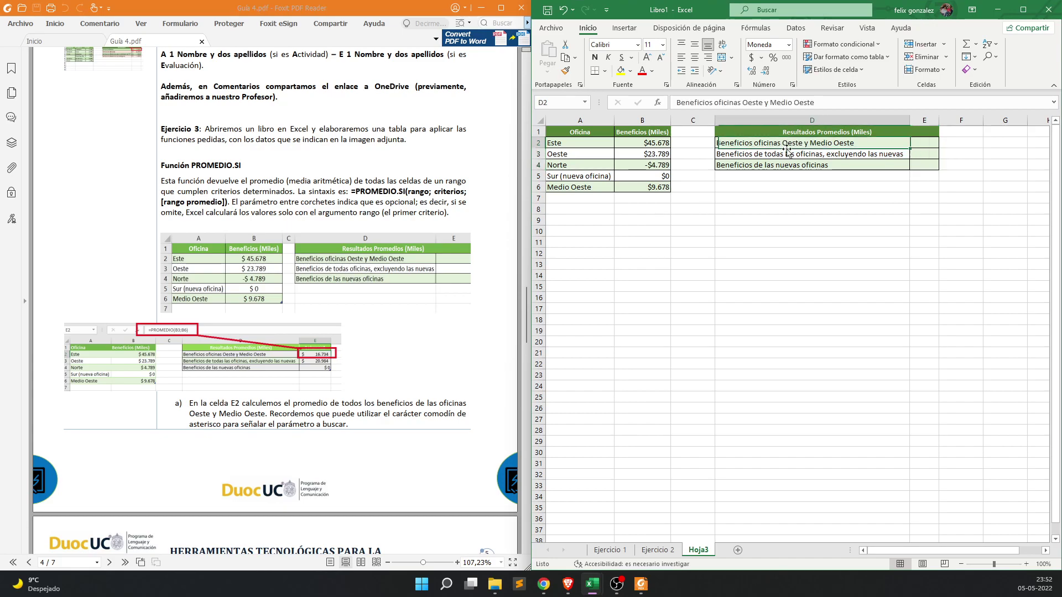
scroll(854, 206, up, 1)
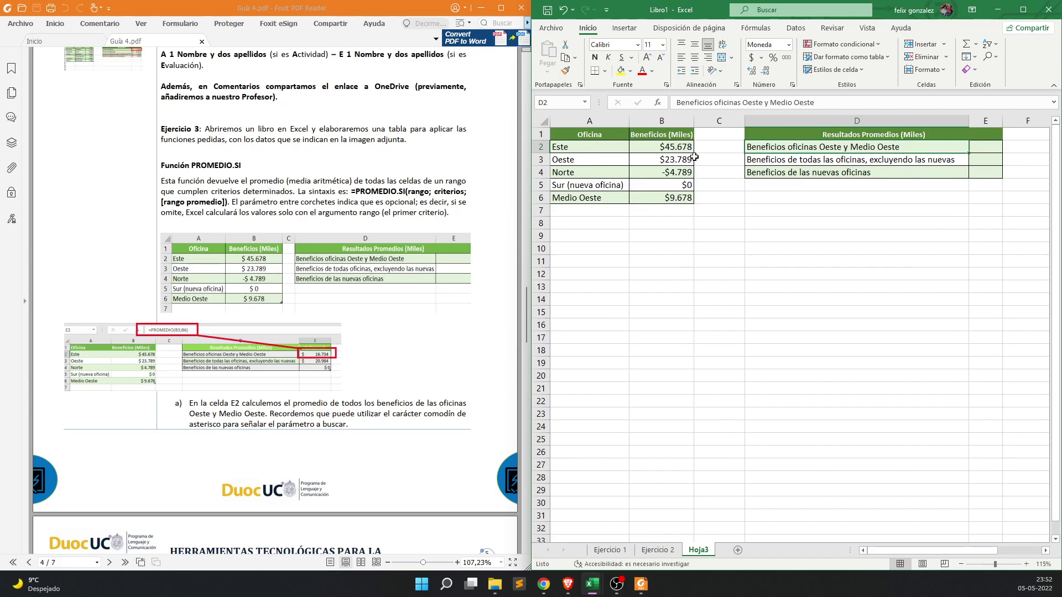
click(814, 272)
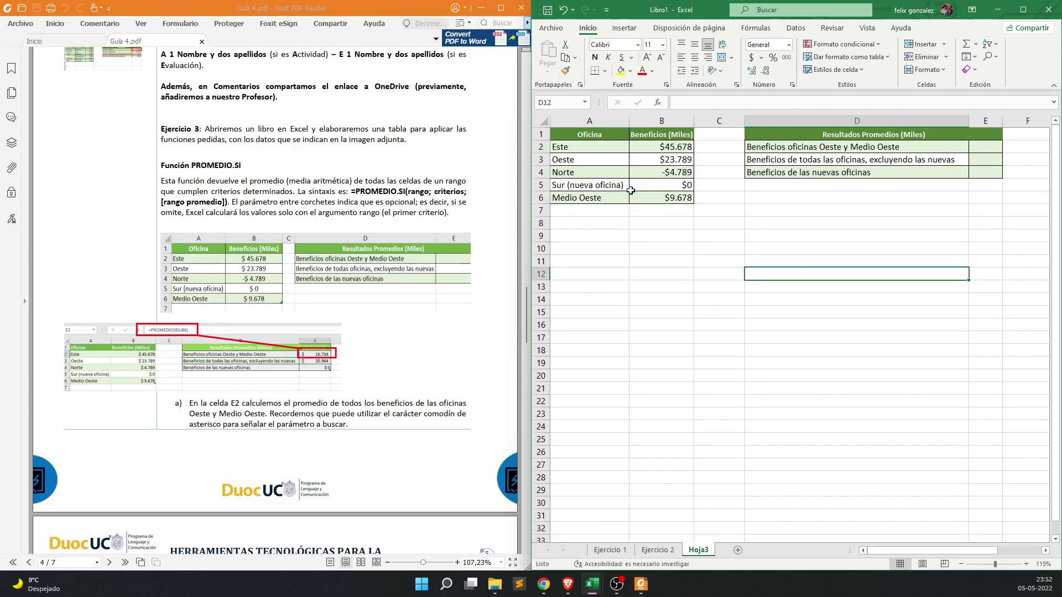
click(570, 160)
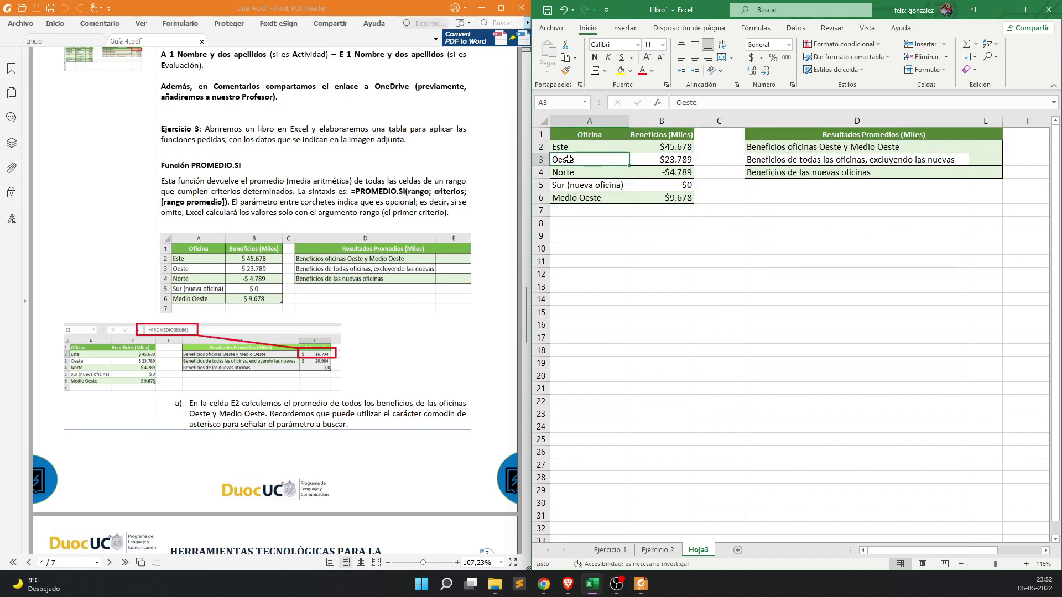
ctrl+click(591, 199)
click(856, 250)
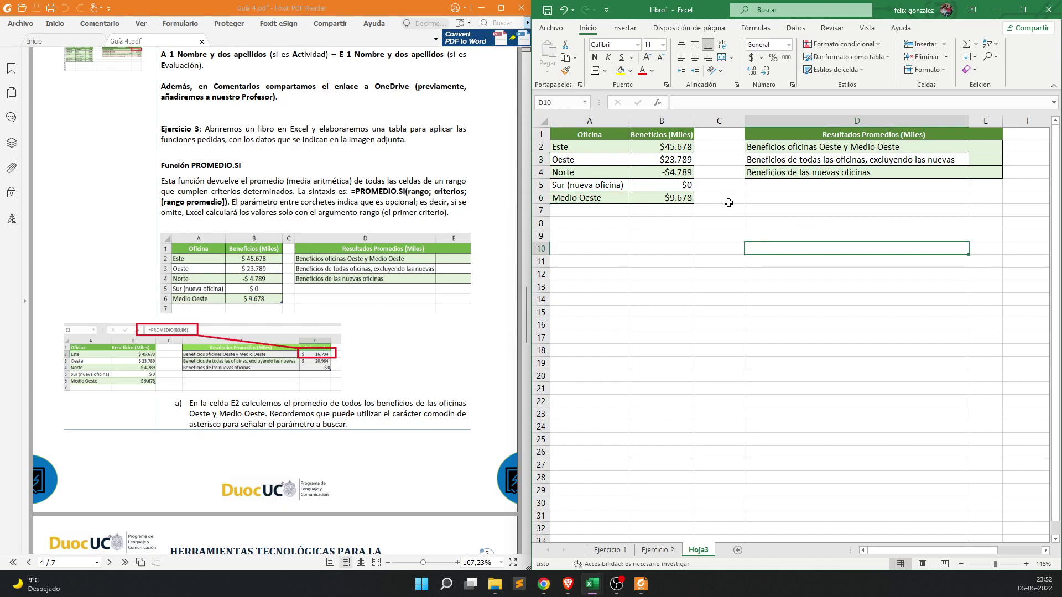
click(661, 162)
ctrl+click(681, 199)
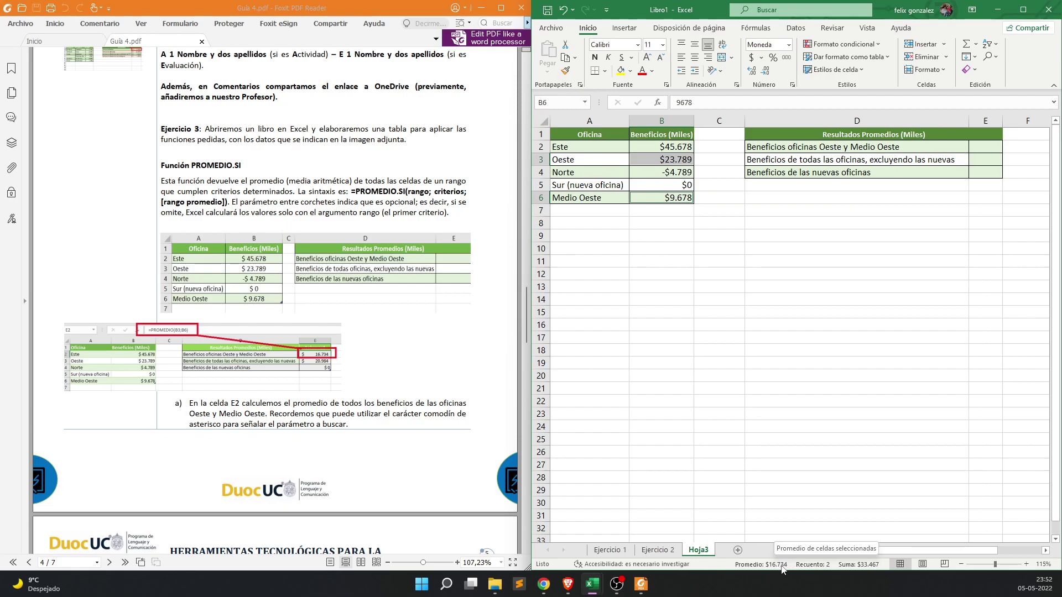
click(900, 301)
- Insert the PROMEDIO.SI function in E2, finding it by searching the functions for "promedio"
click(980, 149)
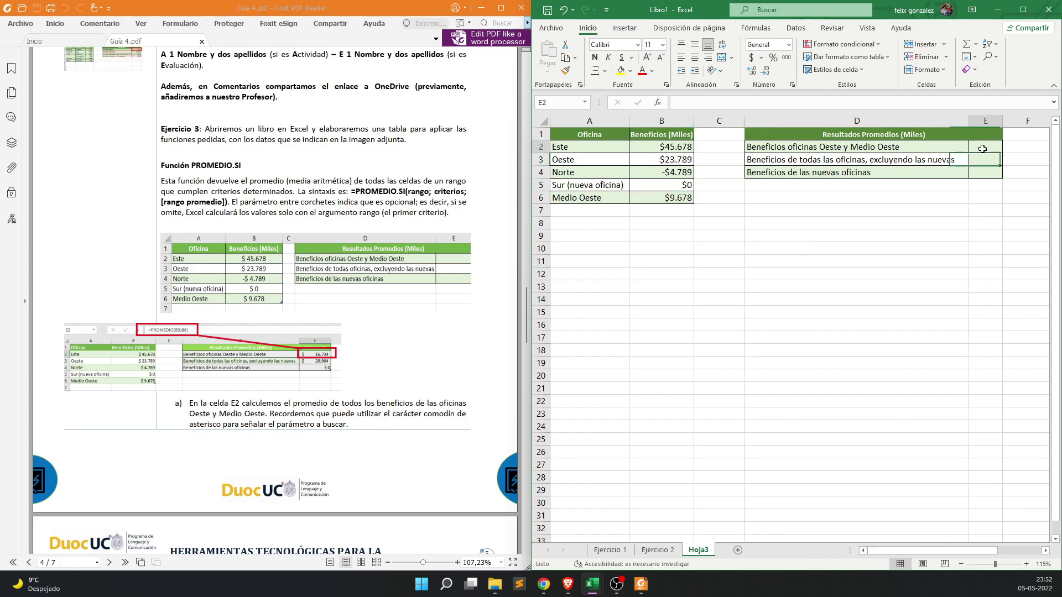
click(659, 103)
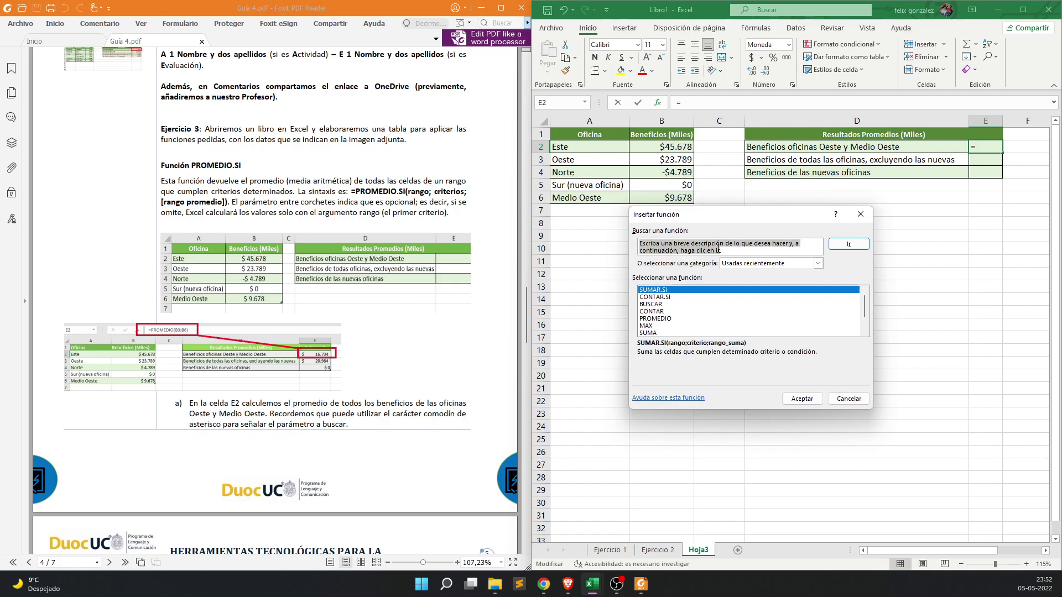
text(promedio)
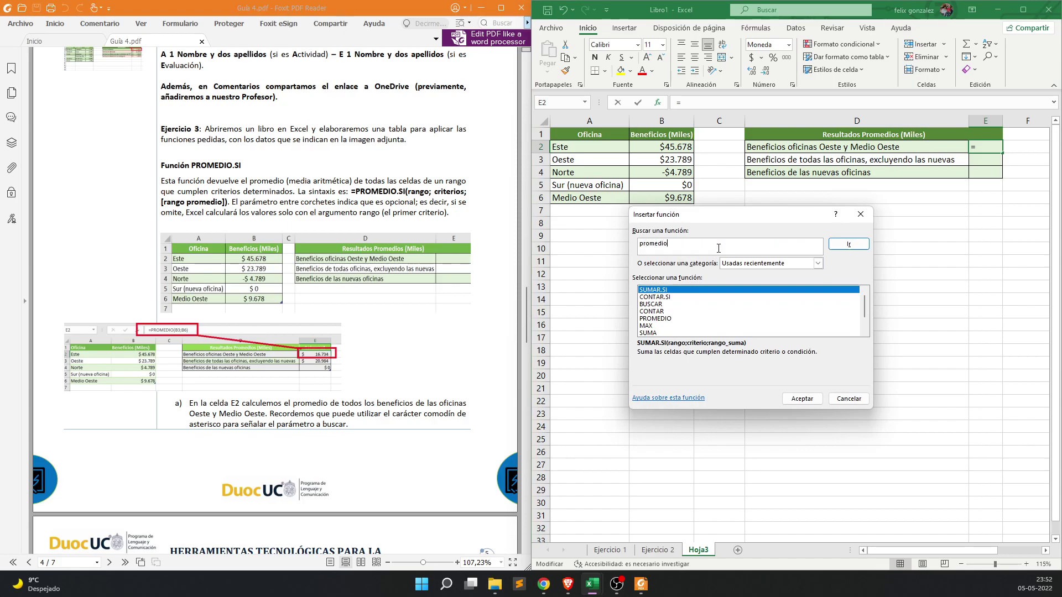
key(Return)
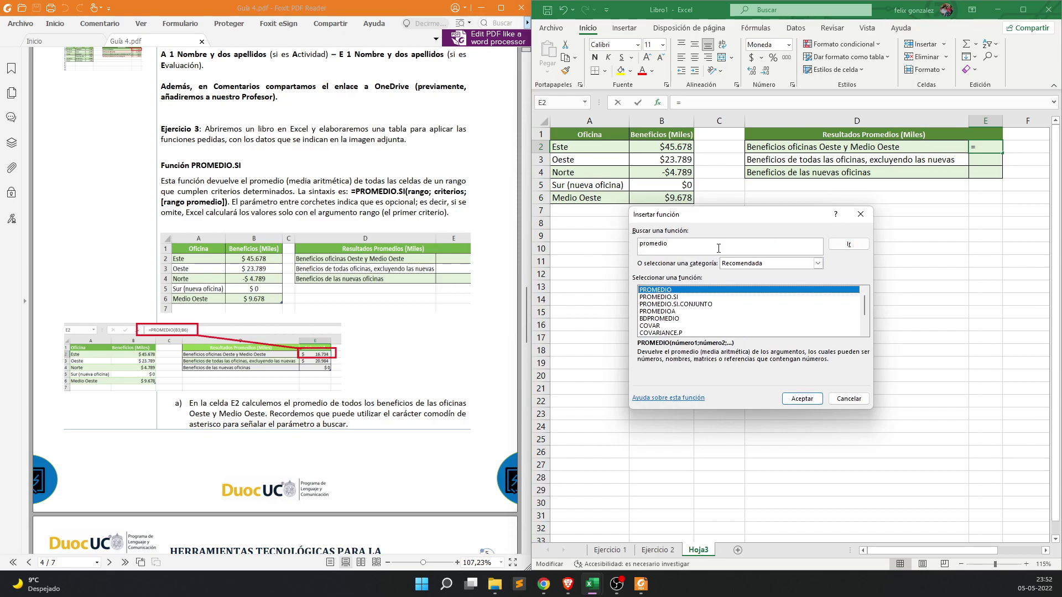
click(679, 298)
double_click(680, 299)
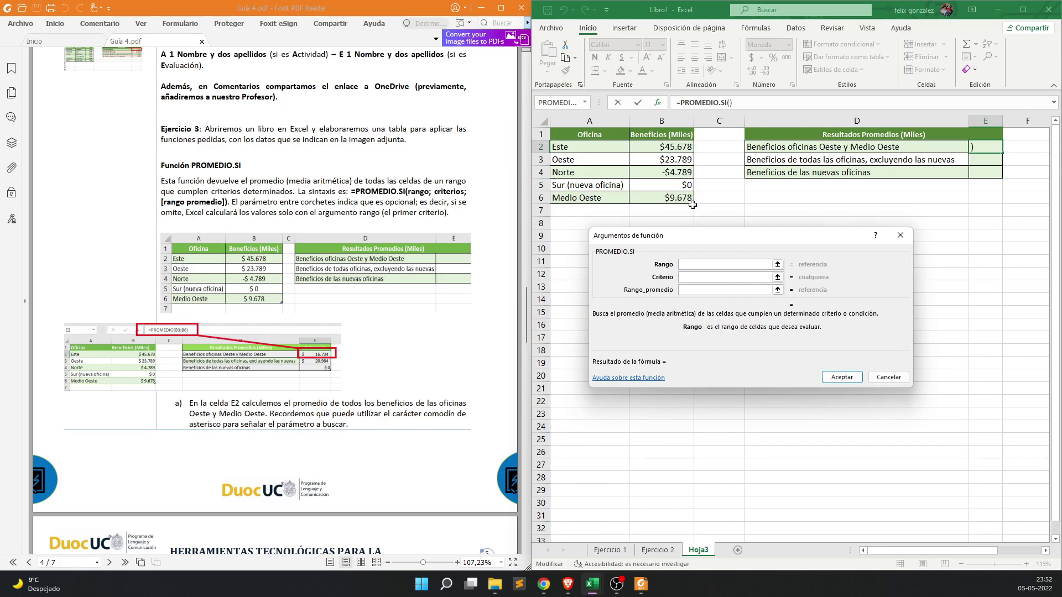
- Set the PROMEDIO.SI arguments in E2 to Rango A2:A6, Criterio *Oeste and Rango_promedio B2:B6
drag(583, 146, 583, 197)
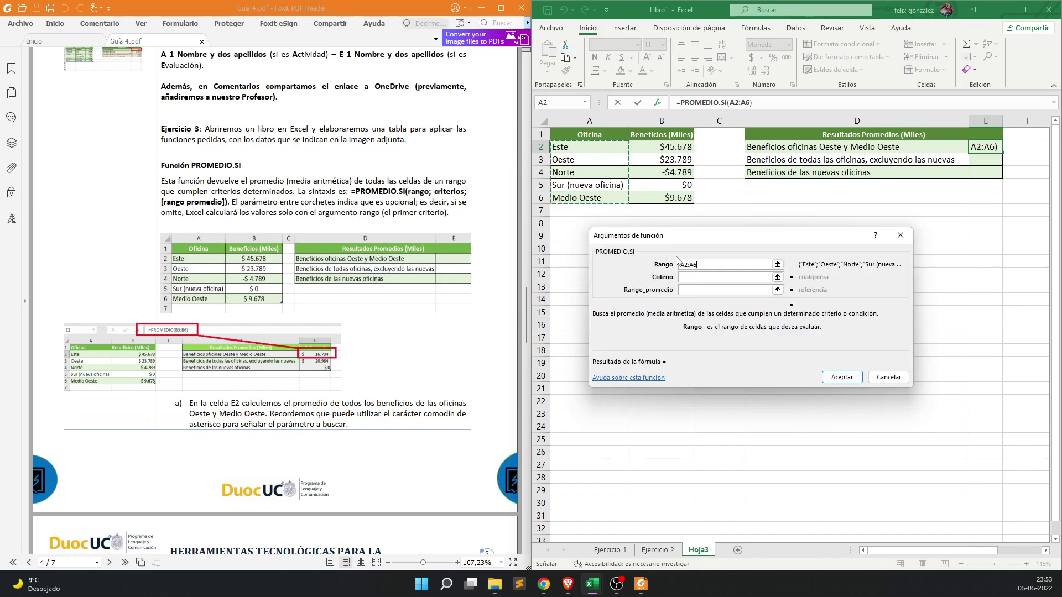
click(700, 278)
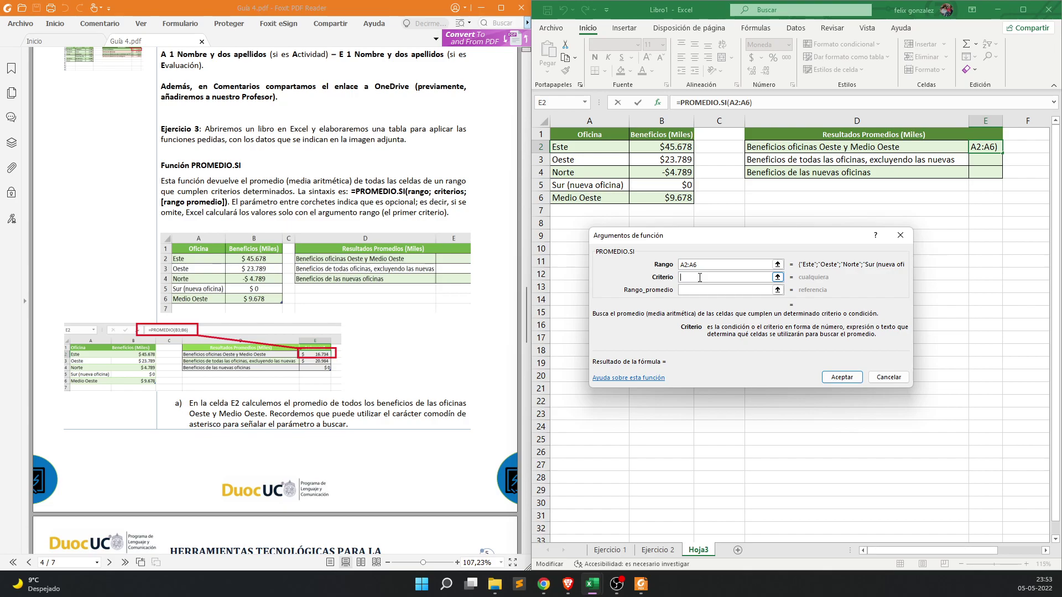
text(*Oeste)
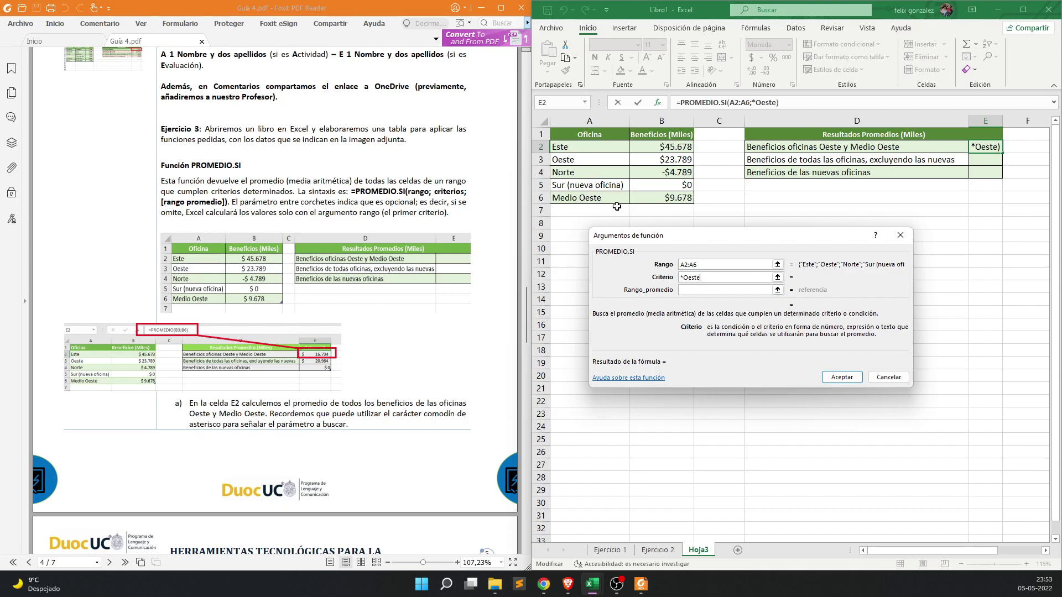
click(701, 291)
drag(669, 145, 669, 198)
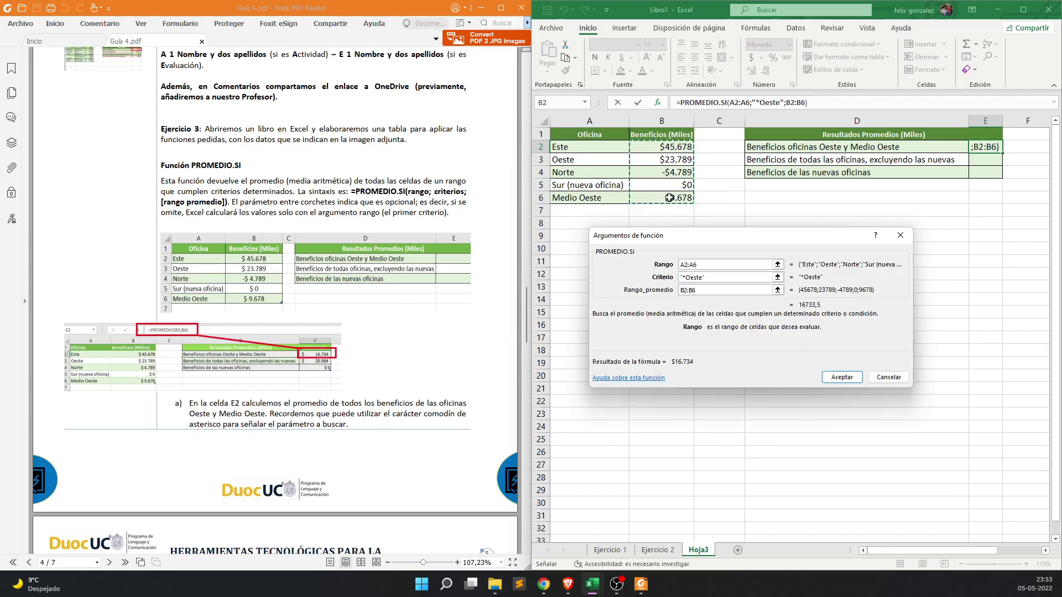
- Make the end cells of both ranges in E2's PROMEDIO.SI absolute, as A2:$A$6 and B2:$B$6, and accept the formula
click(706, 265)
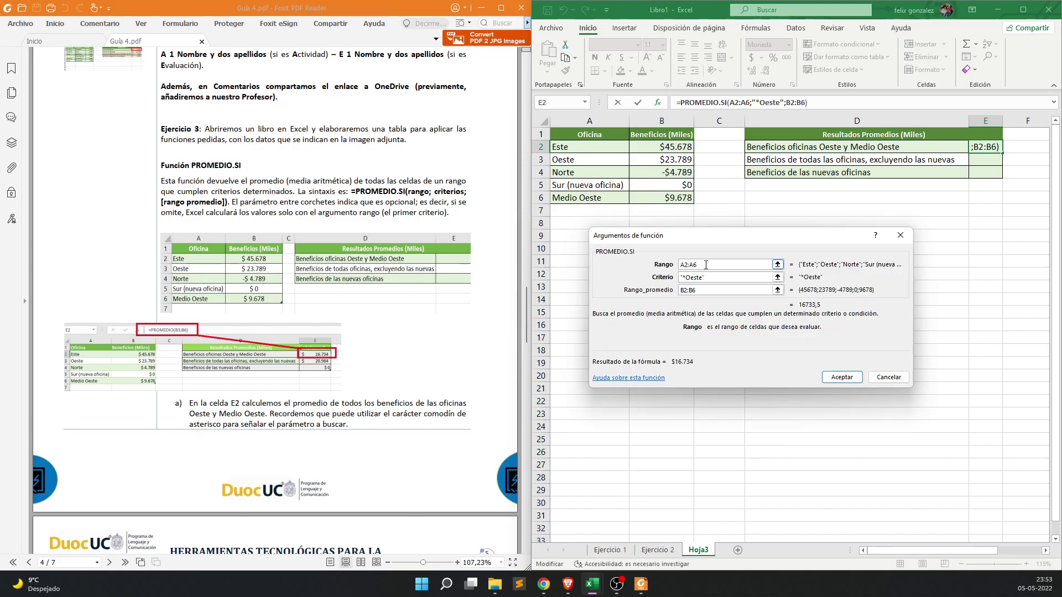
key(F4)
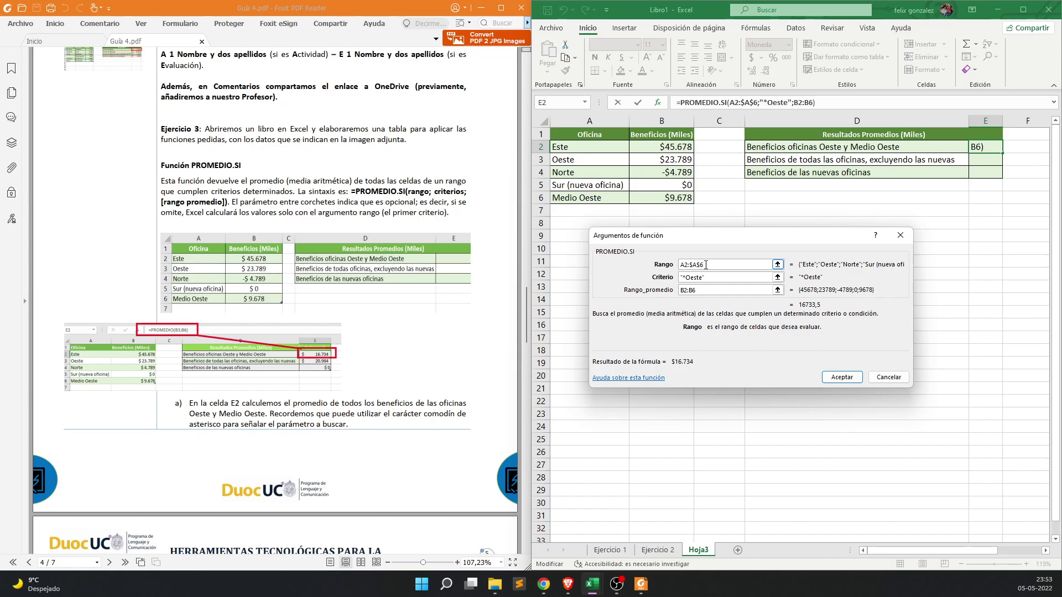
click(703, 289)
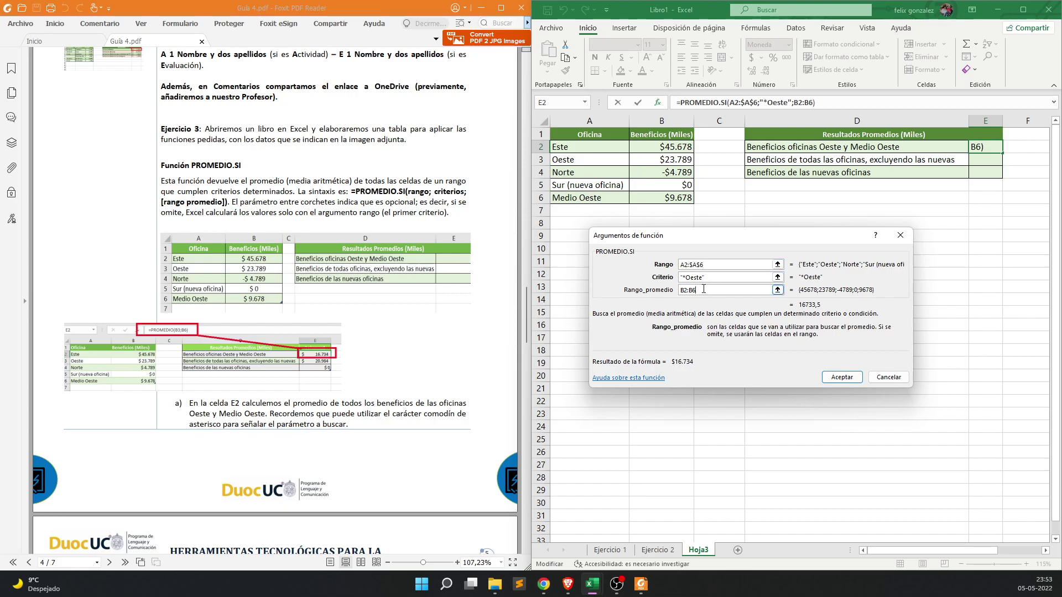
key(F4)
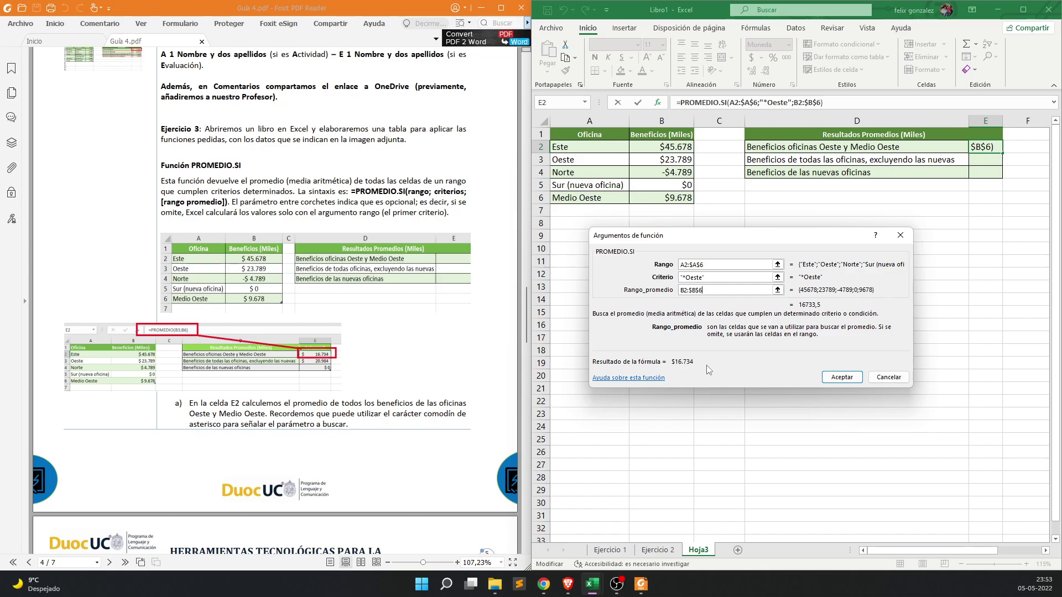
scroll(311, 355, up, 2)
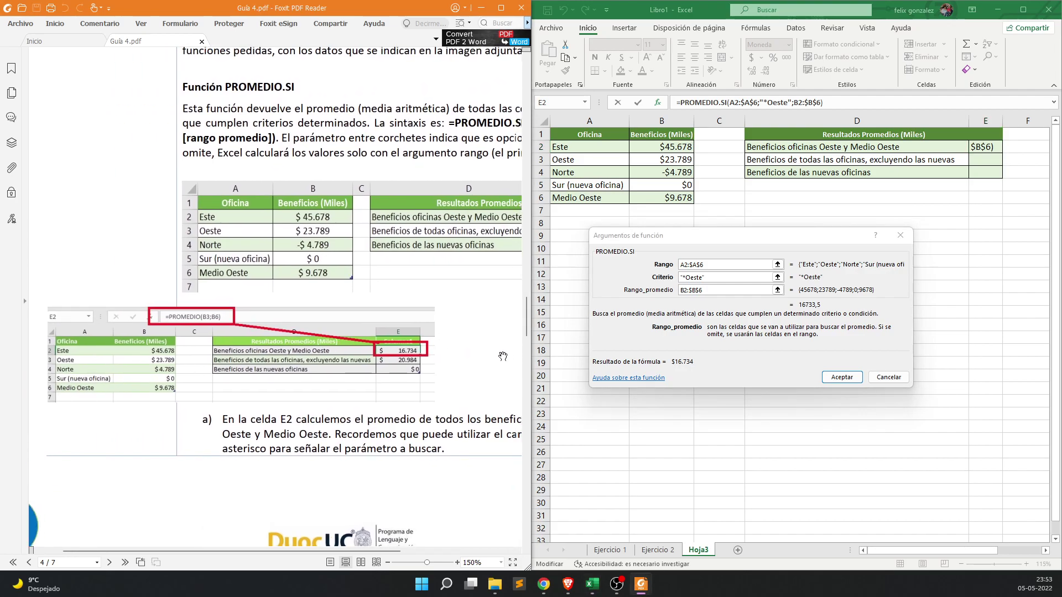
click(848, 378)
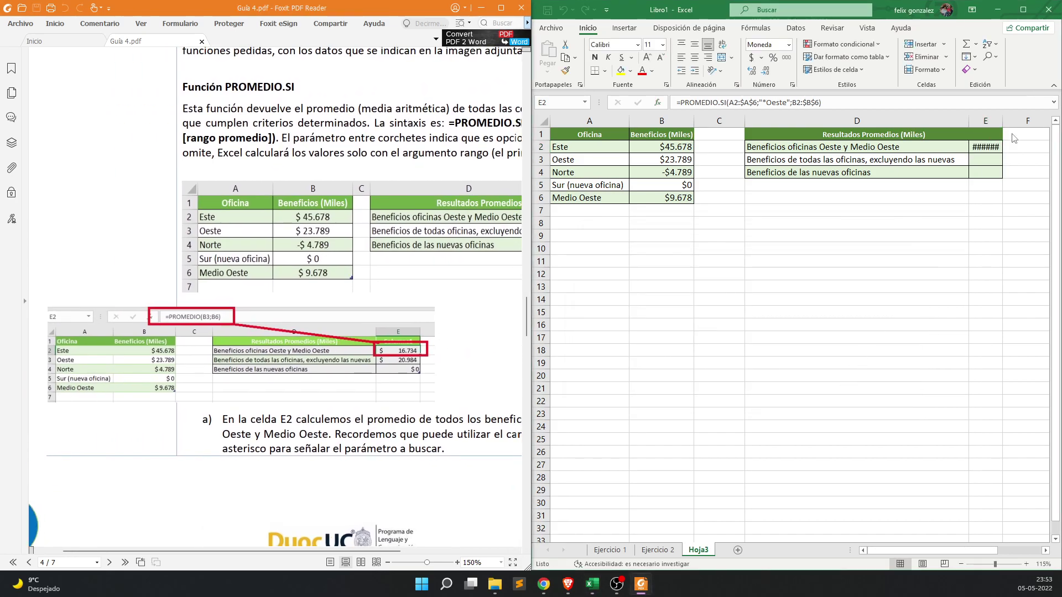
- Review the formula in E2 and fit column E's width to its contents
click(990, 147)
double_click(990, 147)
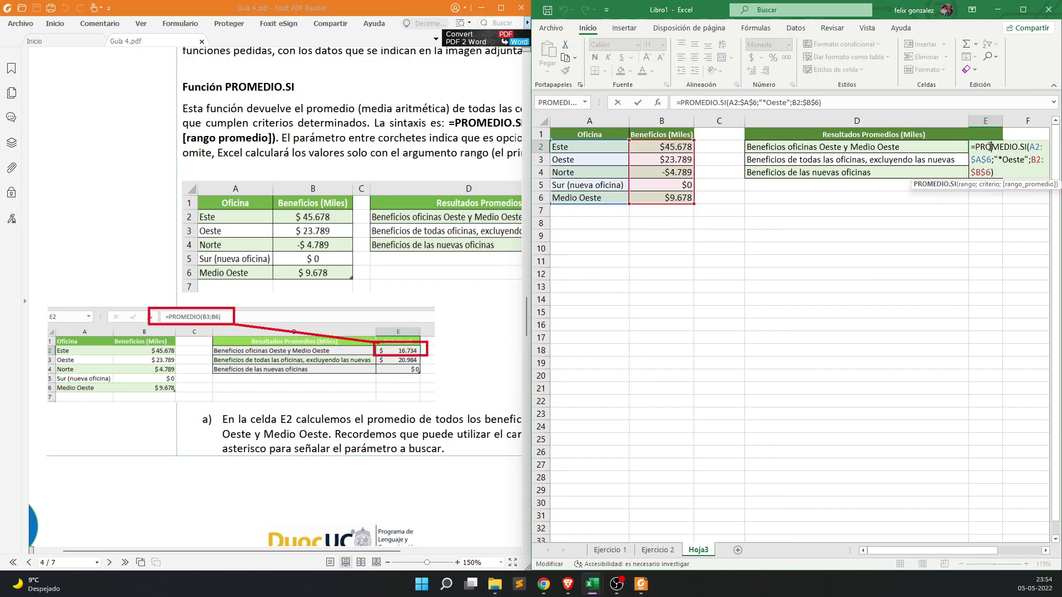
key(Return)
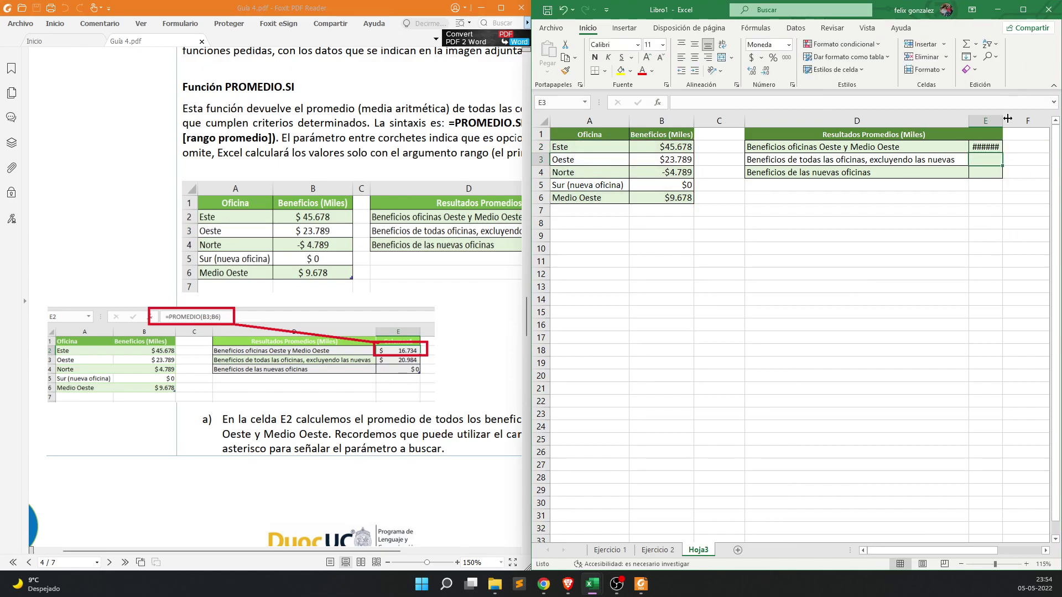
double_click(1008, 117)
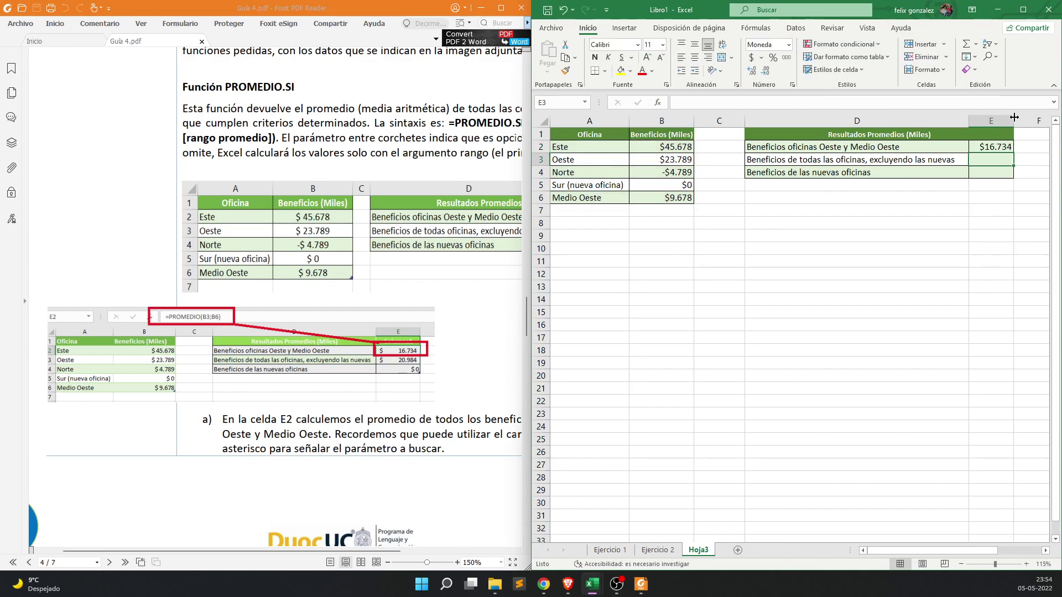
click(960, 201)
- Copy the E2 formula down to E3 and compare the range references of both cells
drag(404, 253, 300, 232)
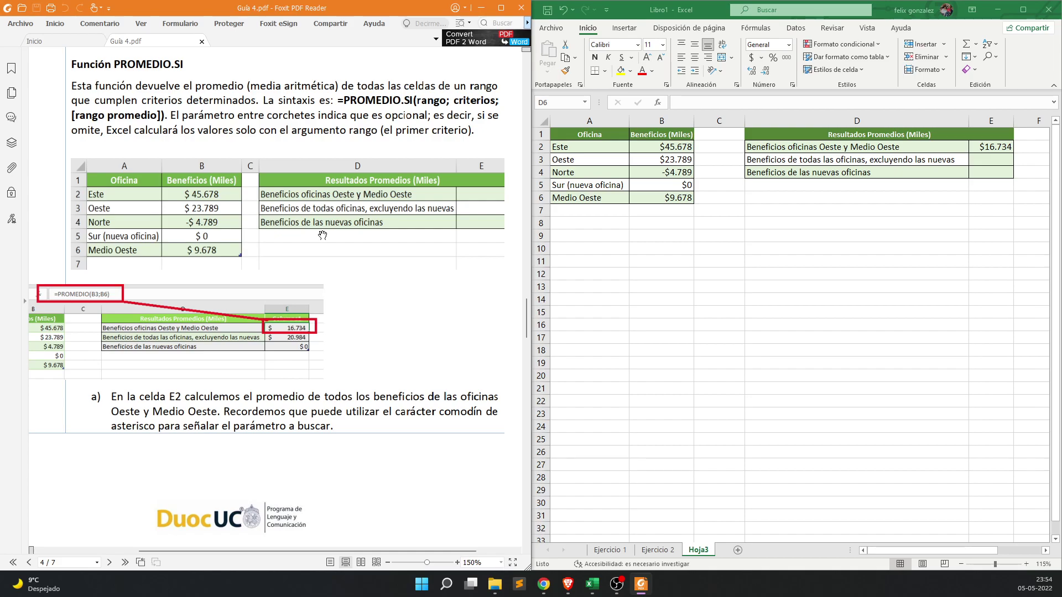
scroll(323, 235, down, 1)
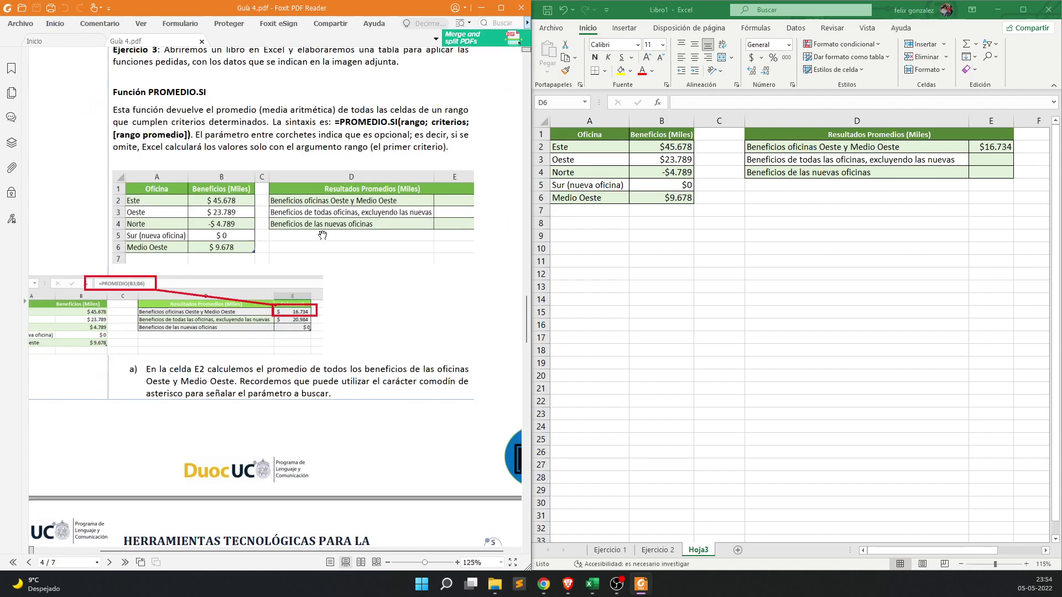
drag(322, 235, 342, 231)
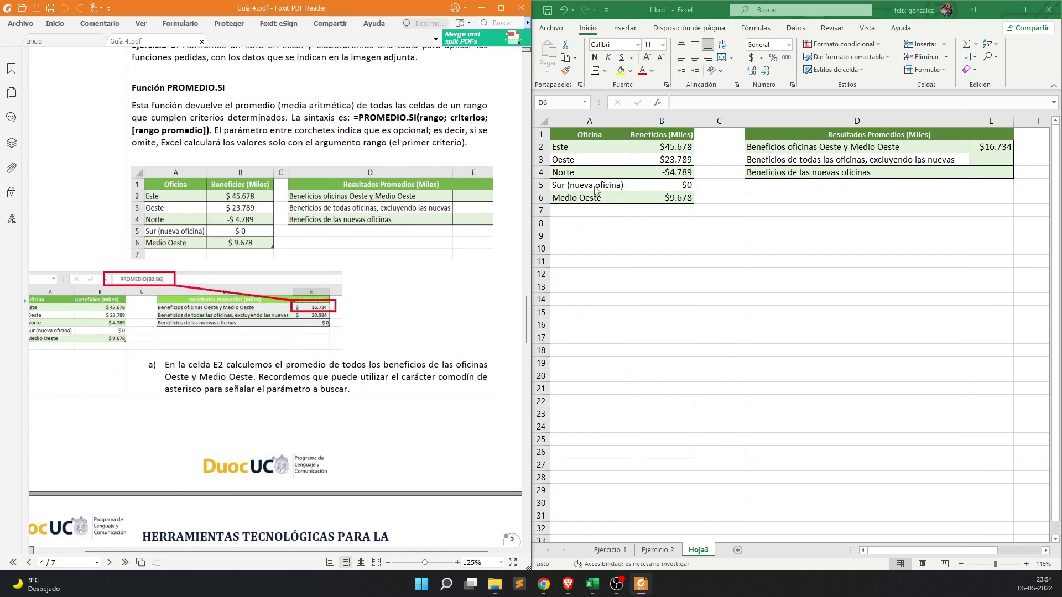
click(896, 208)
click(1000, 148)
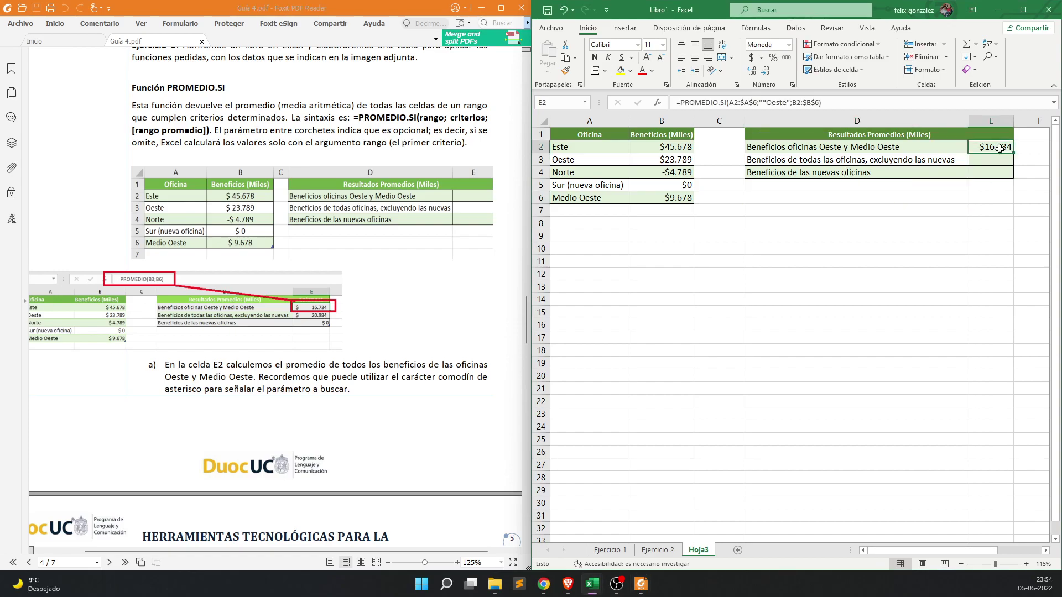
drag(1013, 154, 1011, 167)
double_click(994, 159)
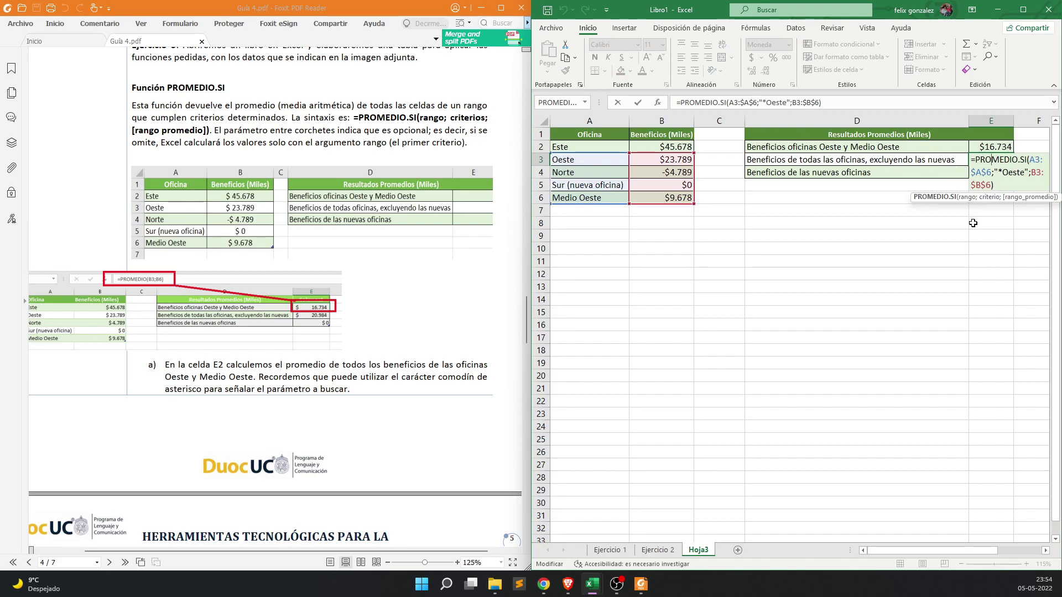
key(Escape)
click(987, 147)
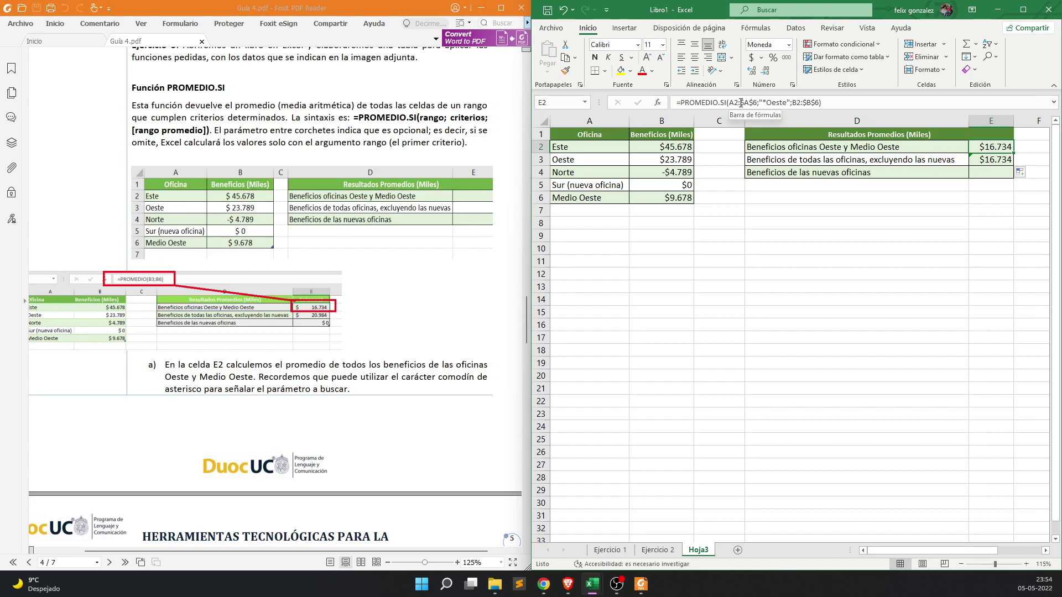
click(994, 160)
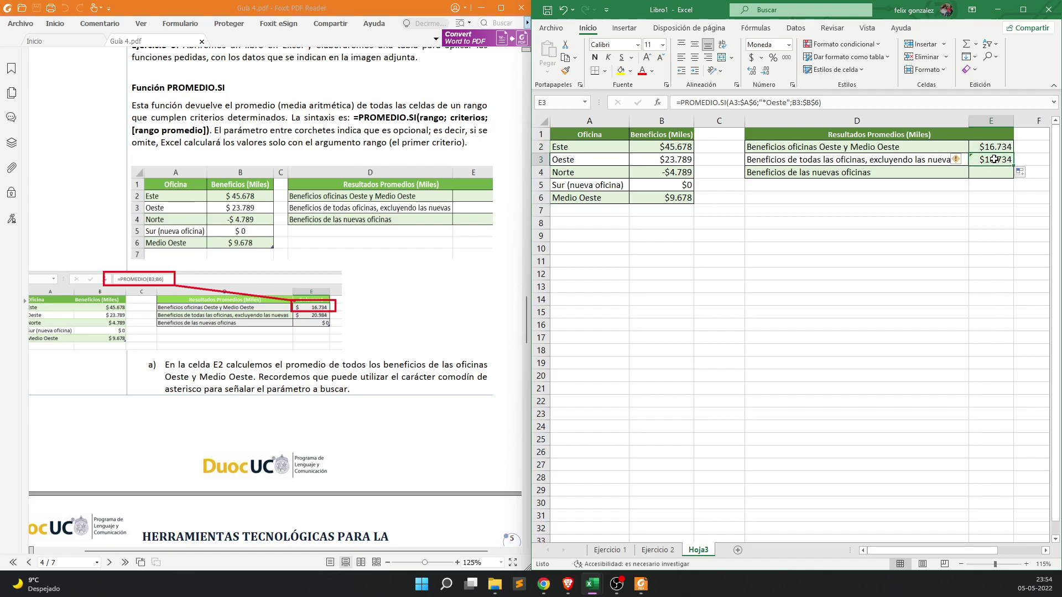
click(993, 146)
- Set the Rango argument of E2's PROMEDIO.SI to the fully absolute range $A$2:$A$6
click(658, 103)
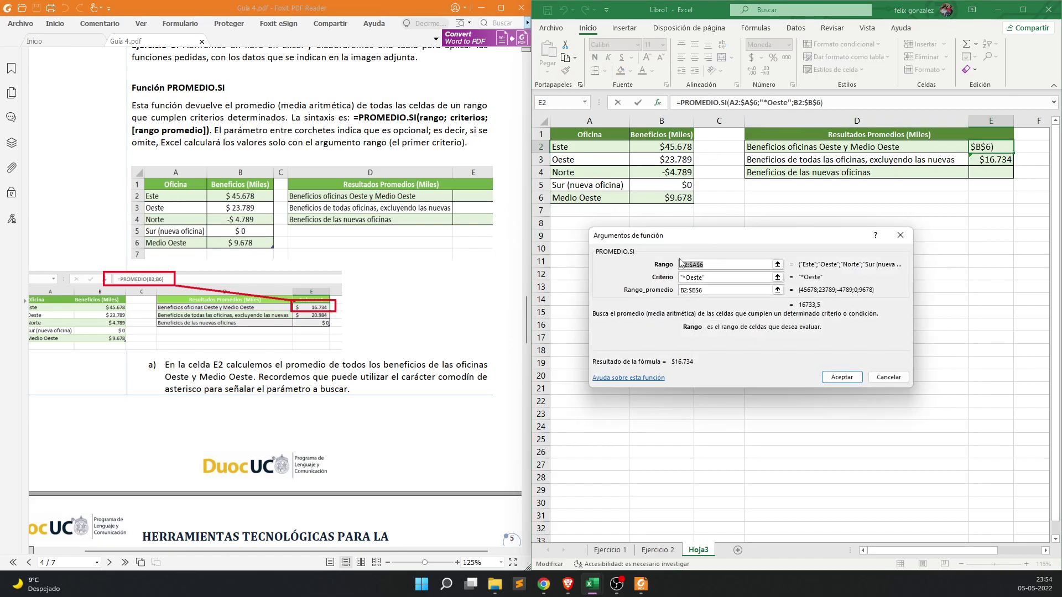
click(708, 264)
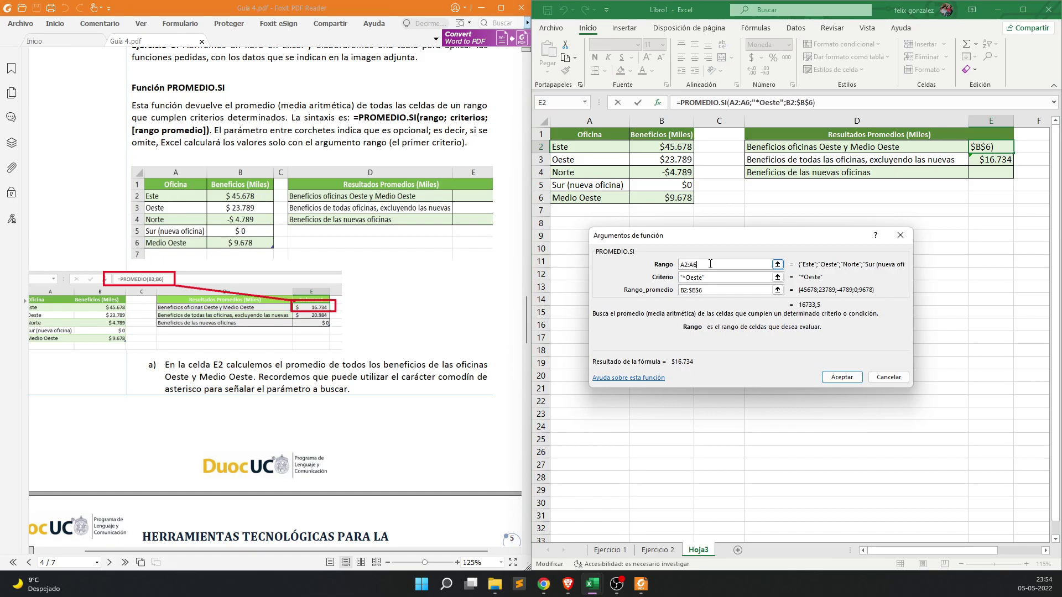
key(F4)
key(F4)
key(F4)
key(F4)
key(F4)
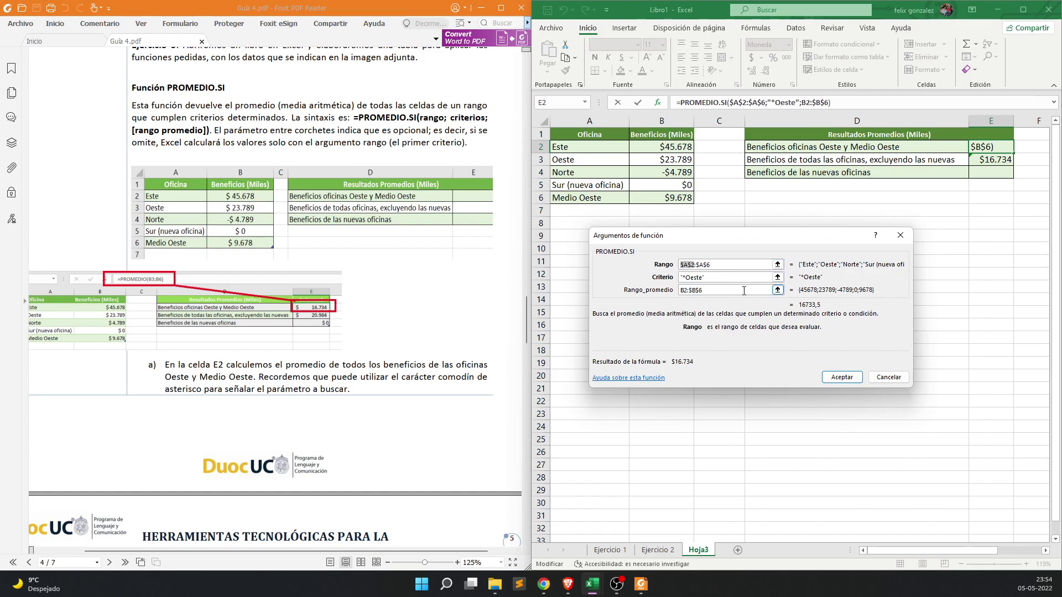
click(842, 377)
- Copy the revised E2 formula to E3 and try to make the first cell of E3's Rango_promedio absolute
click(924, 300)
drag(1004, 147, 1013, 164)
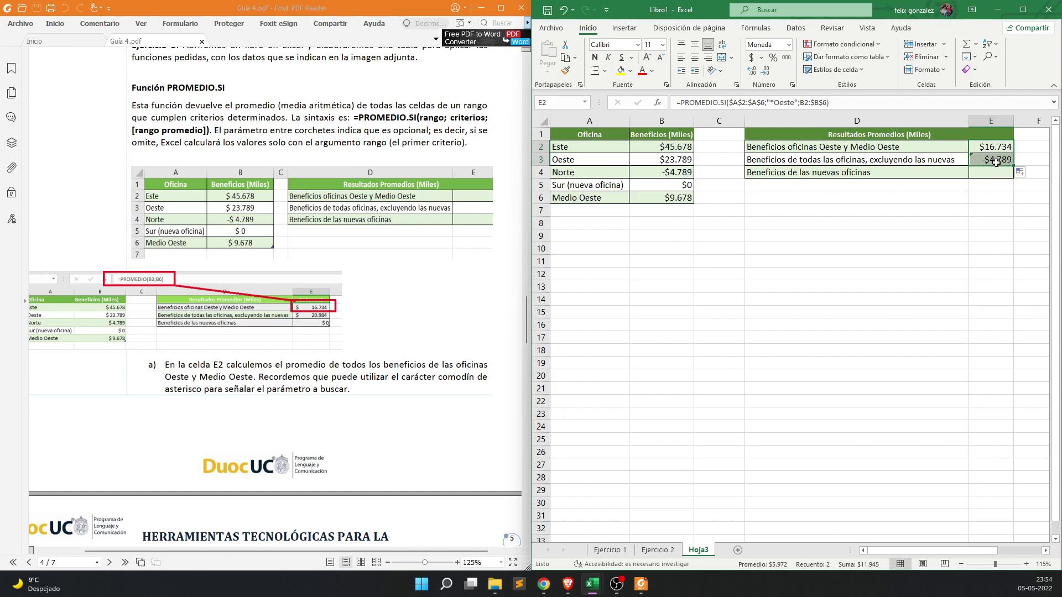
double_click(995, 160)
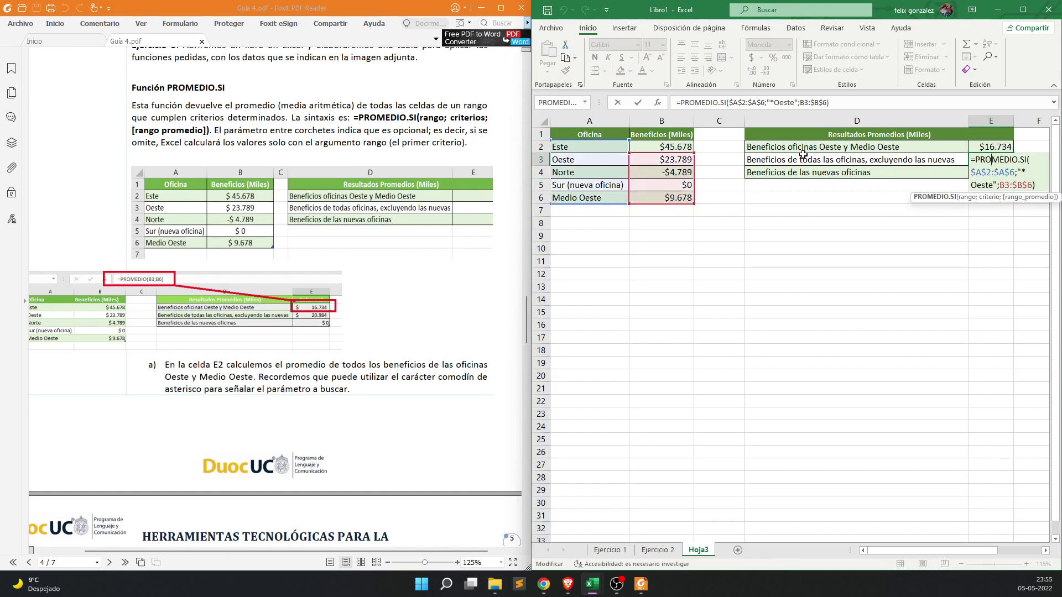
key(ctrl+Return)
click(657, 103)
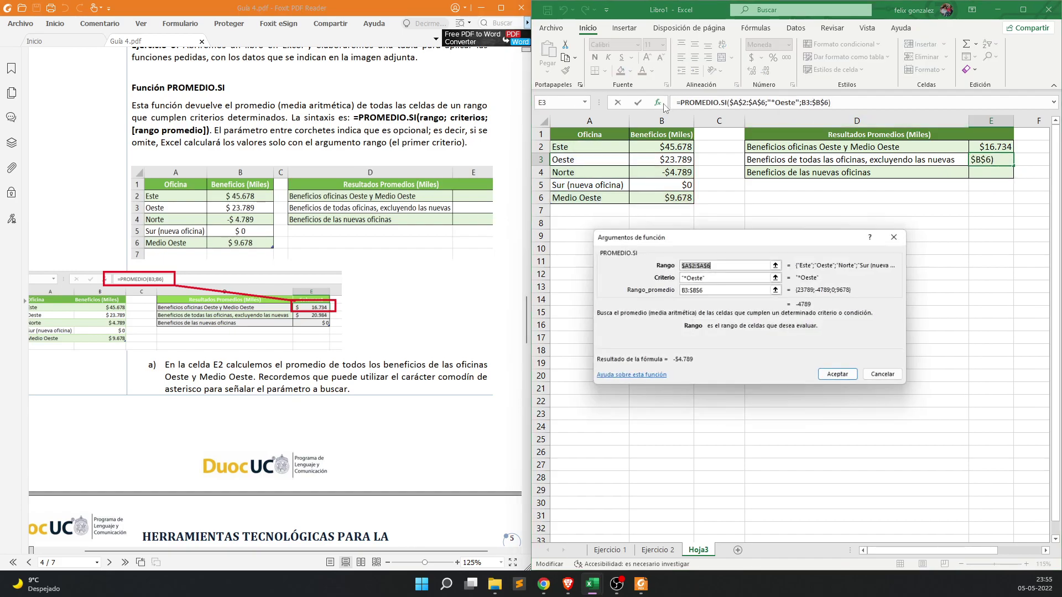
click(687, 292)
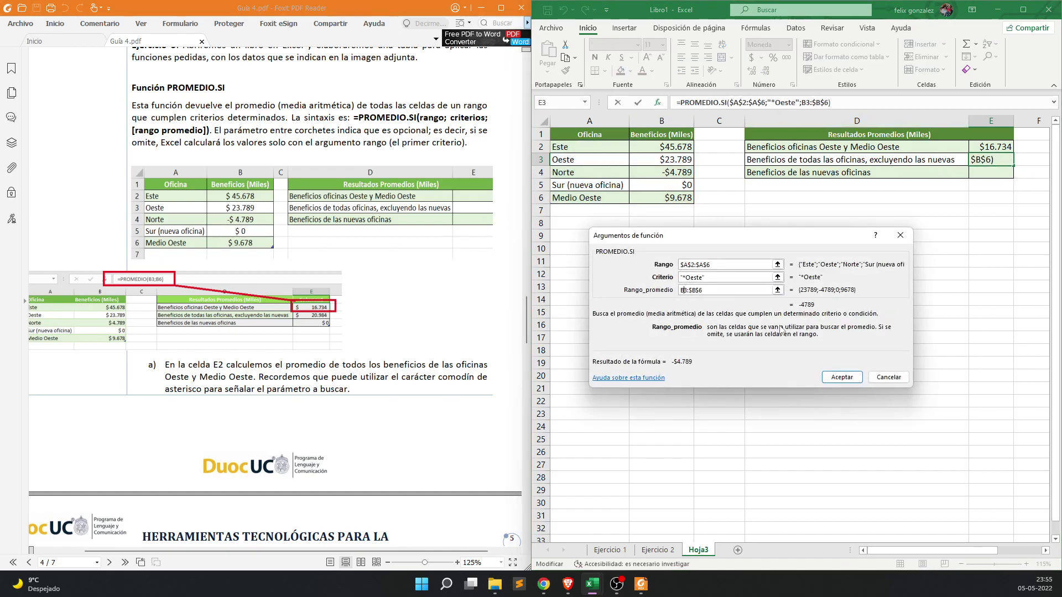
key(F4)
click(842, 377)
- Make the averaging range in E2 fully absolute as $B$2:$B$6 and copy the formula down to E3
click(995, 147)
click(806, 103)
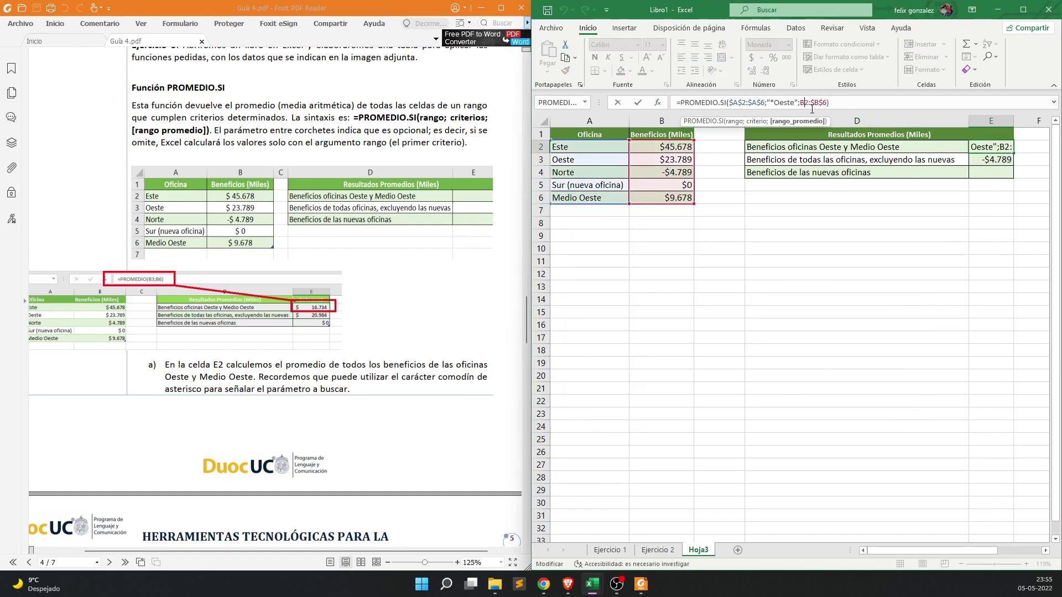
key(F4)
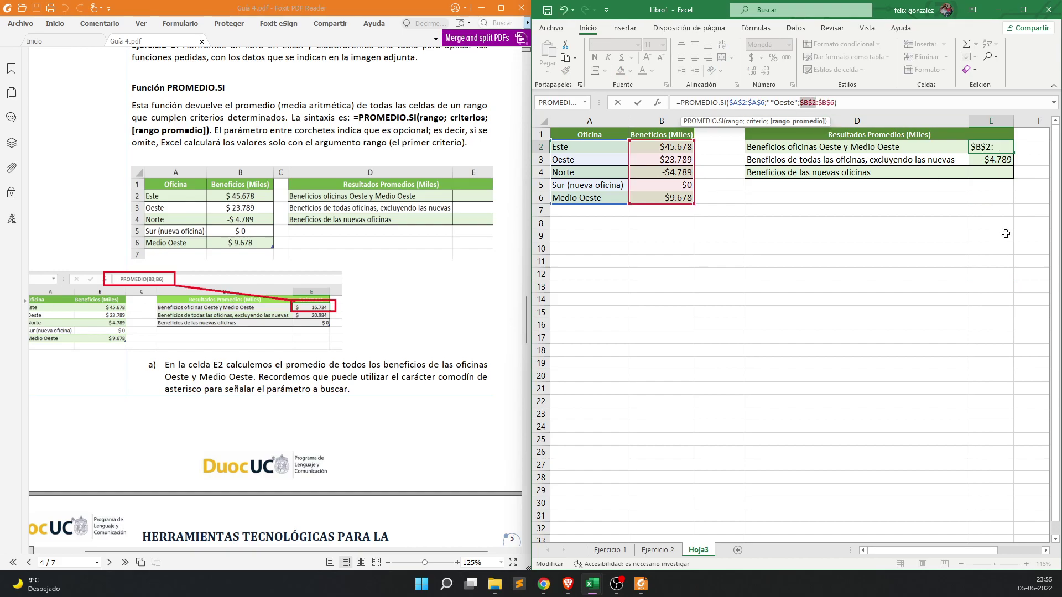
key(Return)
click(989, 147)
drag(1014, 153, 1015, 166)
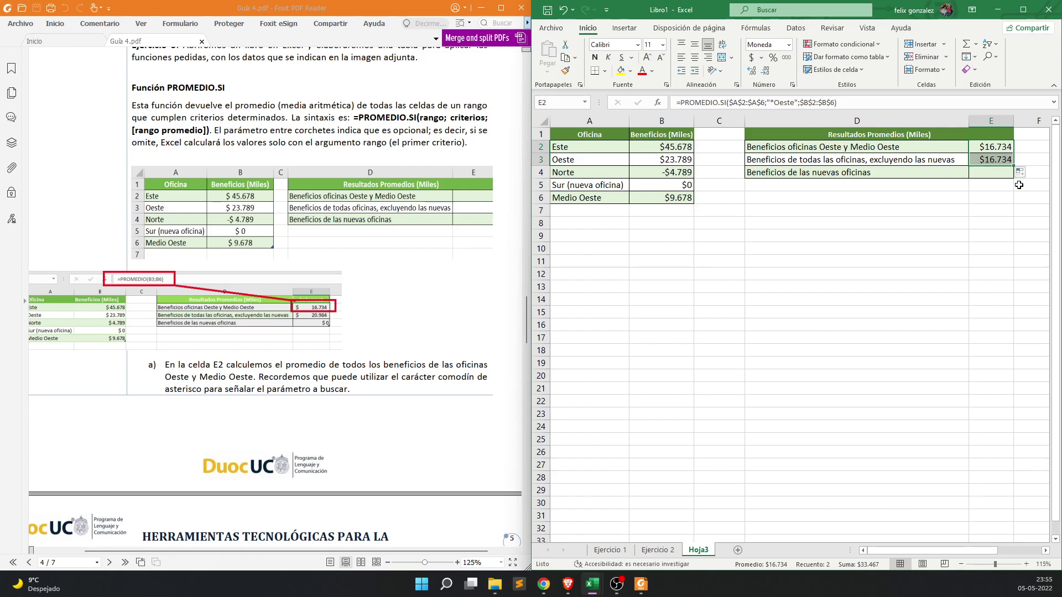
- Change the Criterio of E3's PROMEDIO.SI to *te for the average that excludes the new offices
click(996, 159)
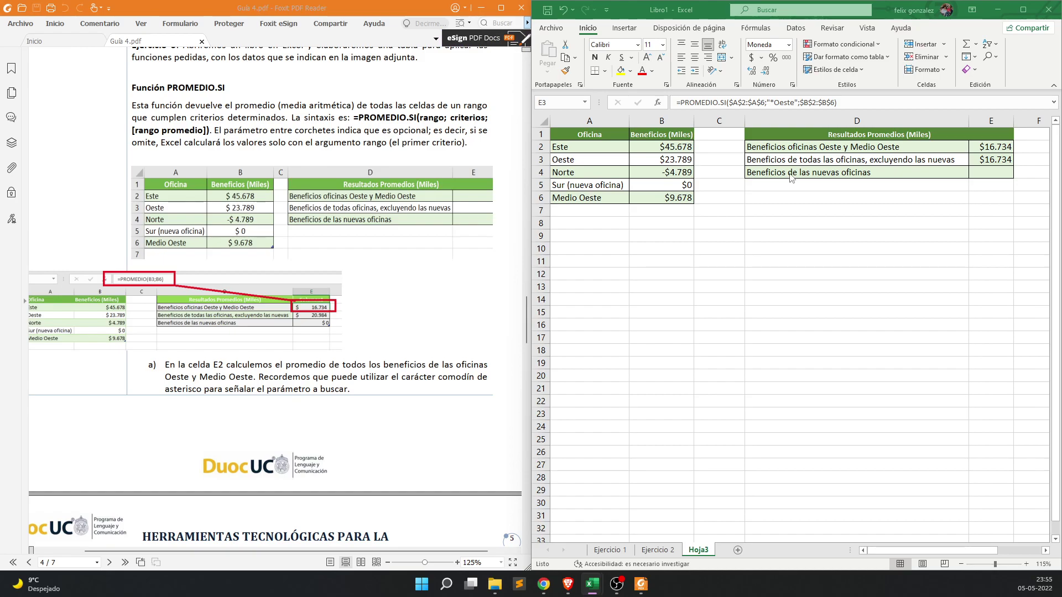
click(997, 161)
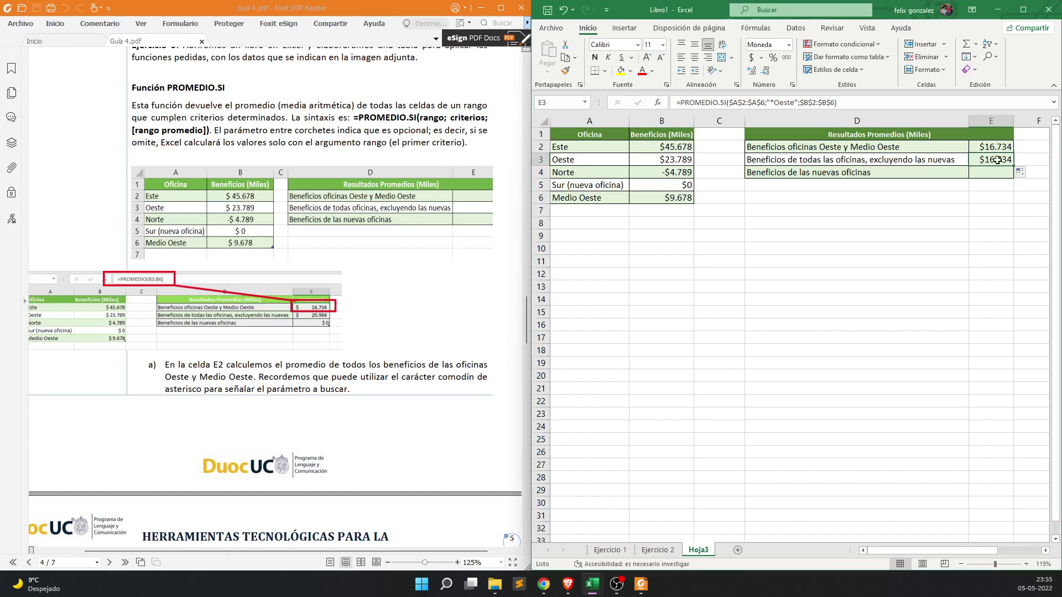
click(658, 103)
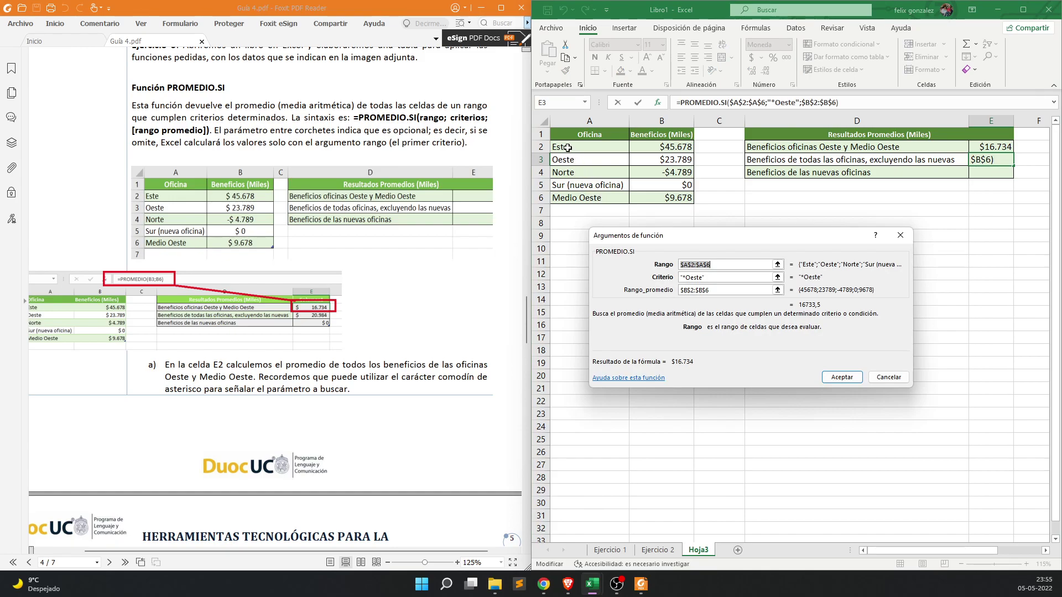
click(695, 277)
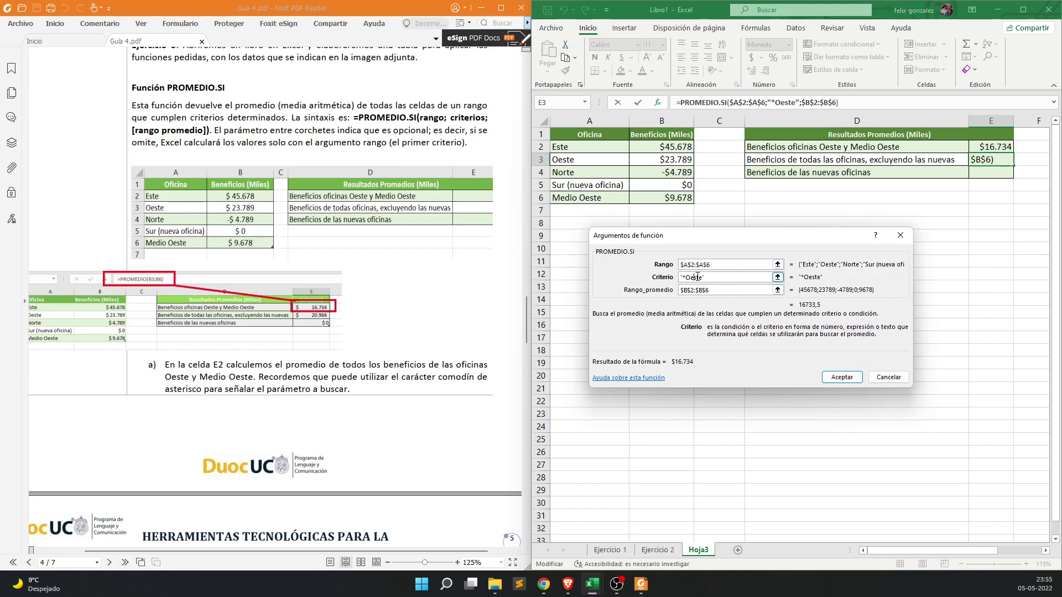
key(BackSpace)
key(BackSpace)
key(BackSpace)
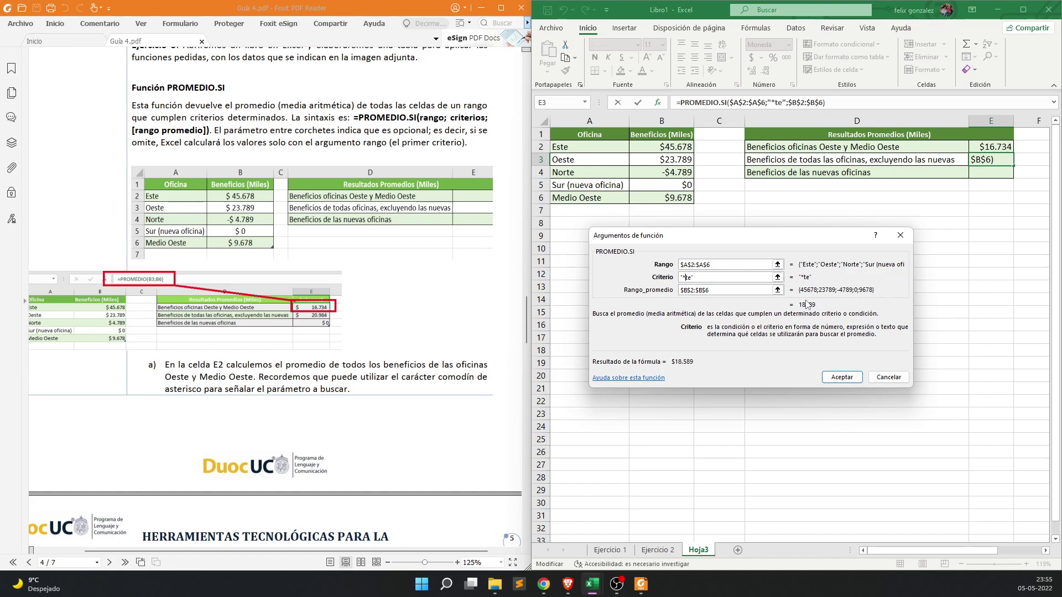
key(Return)
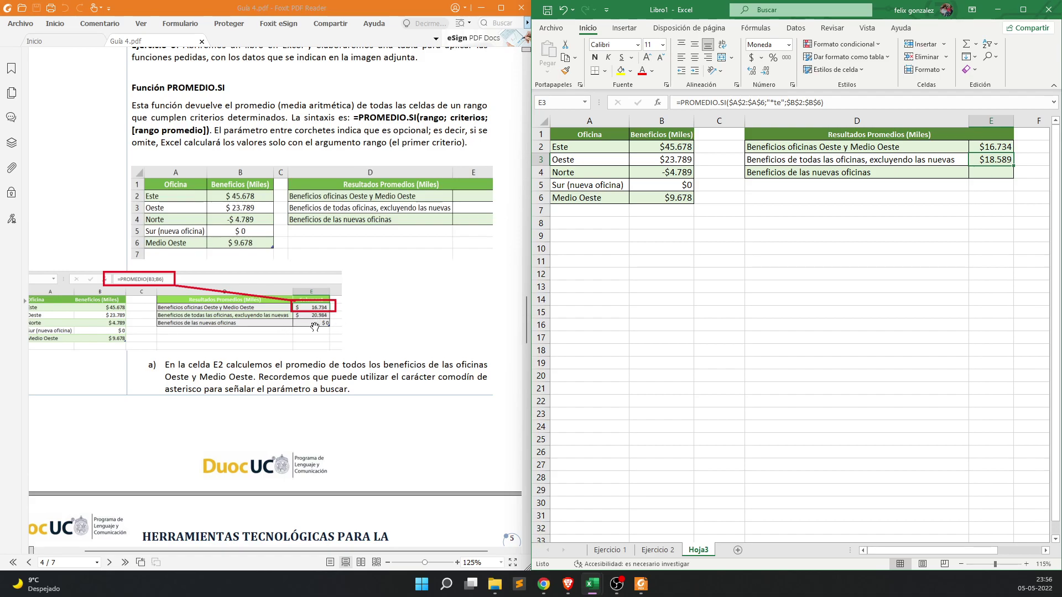
- Check the average of the benefits in B2:B4 and B6, leaving out the new office, against E3 and the guide
click(863, 326)
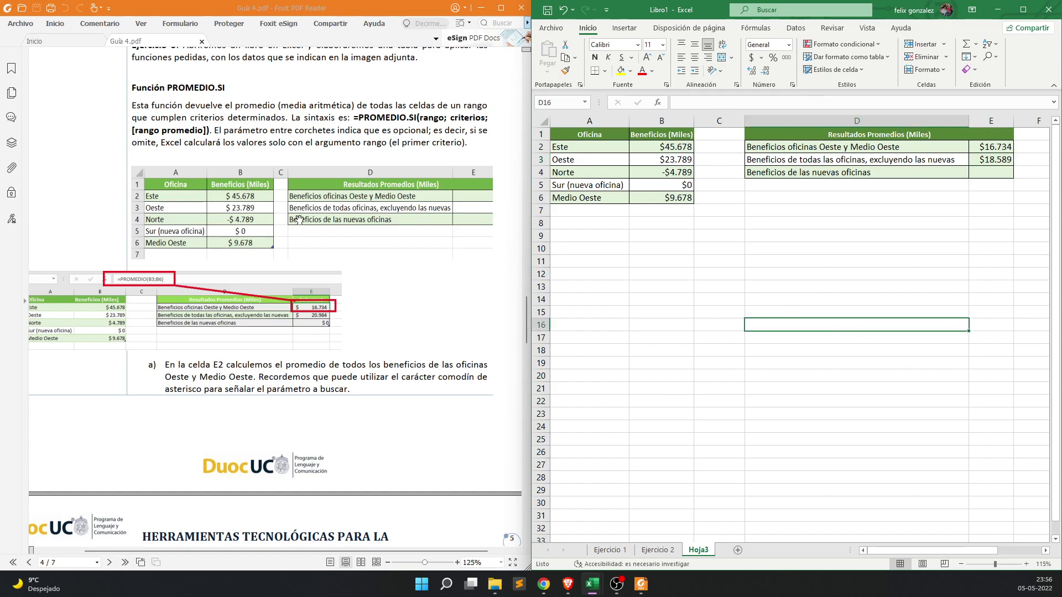
click(953, 247)
click(994, 162)
click(698, 164)
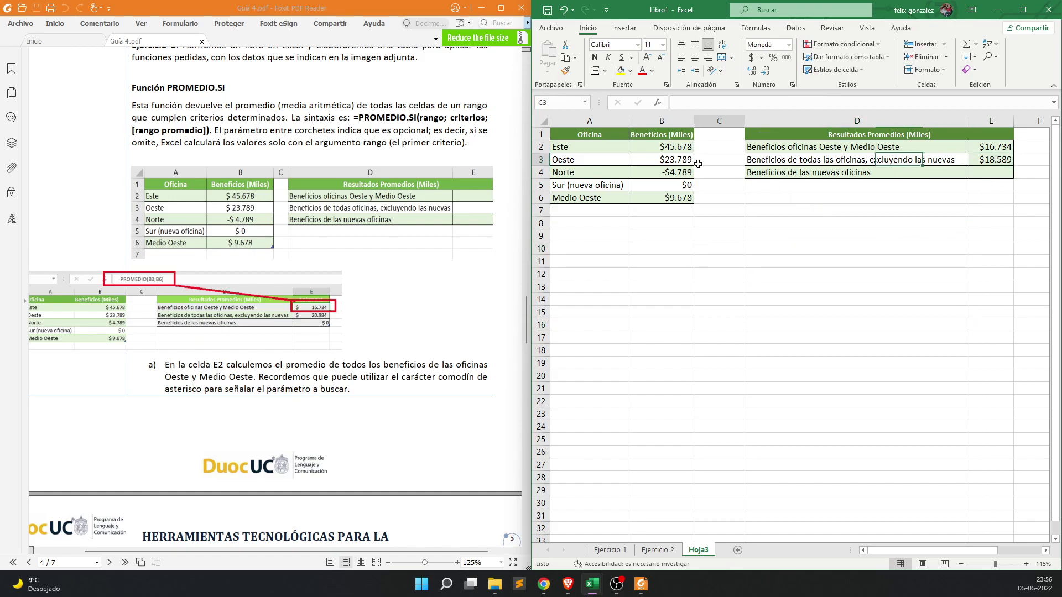
drag(679, 147, 675, 173)
ctrl+click(674, 198)
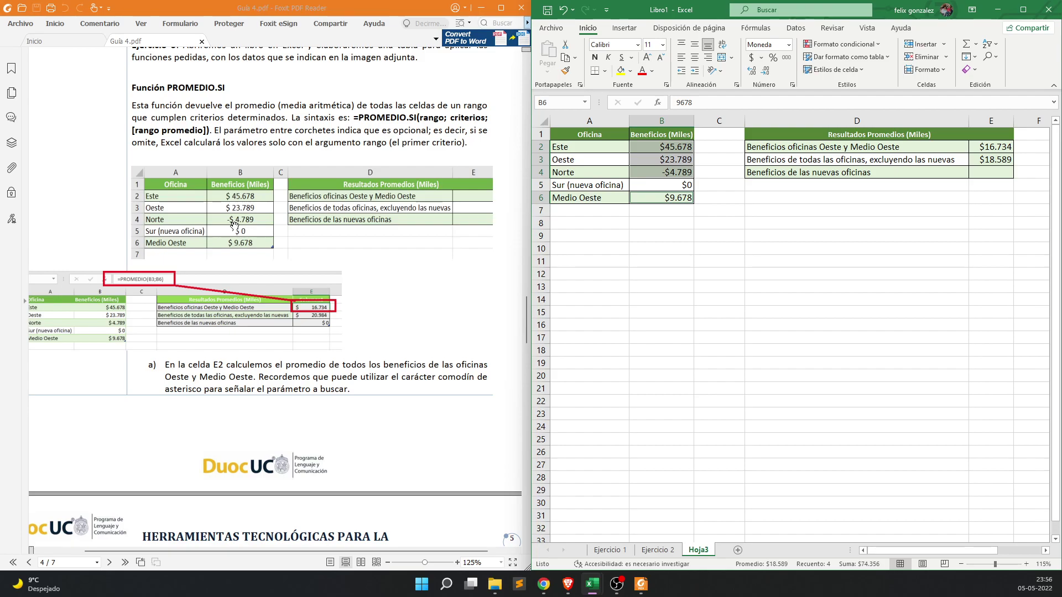
- Remove the minus sign from Norte's benefit in B4 so the amount is 4789
click(396, 293)
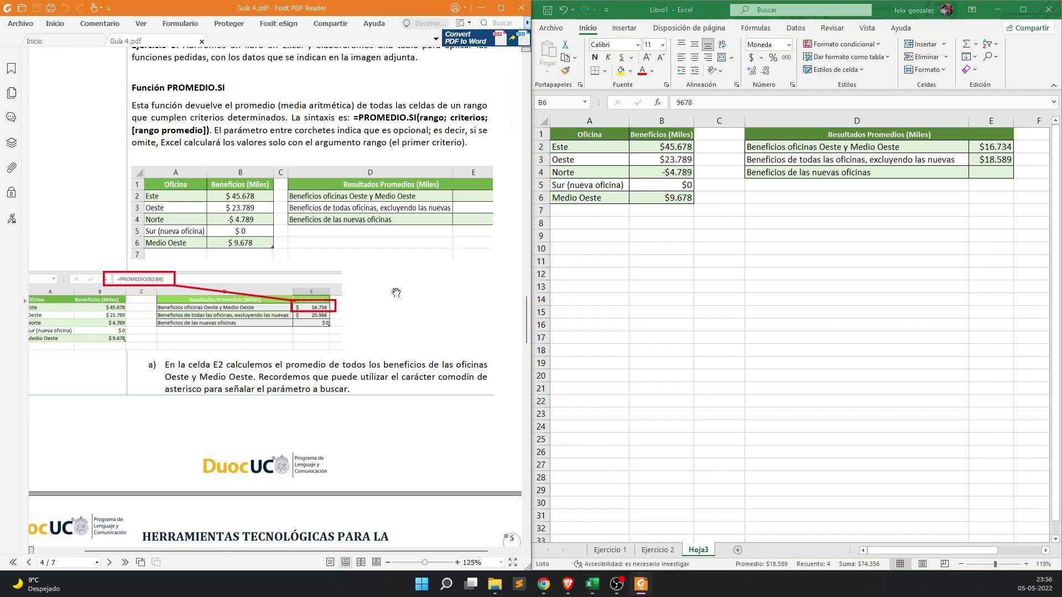
click(662, 173)
double_click(663, 173)
key(Left)
key(Left)
key(Left)
key(Left)
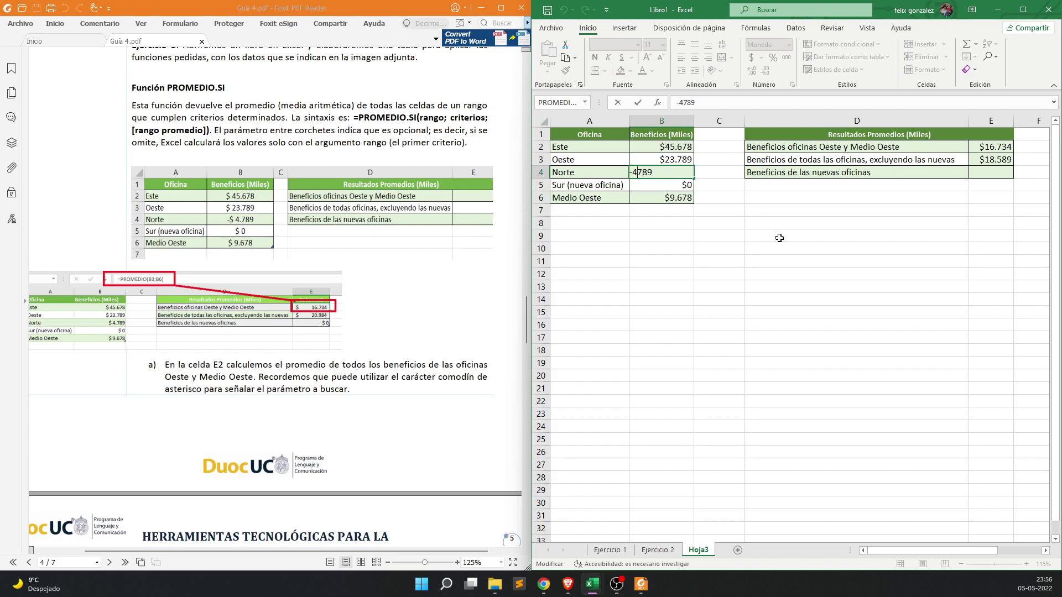
key(BackSpace)
key(Return)
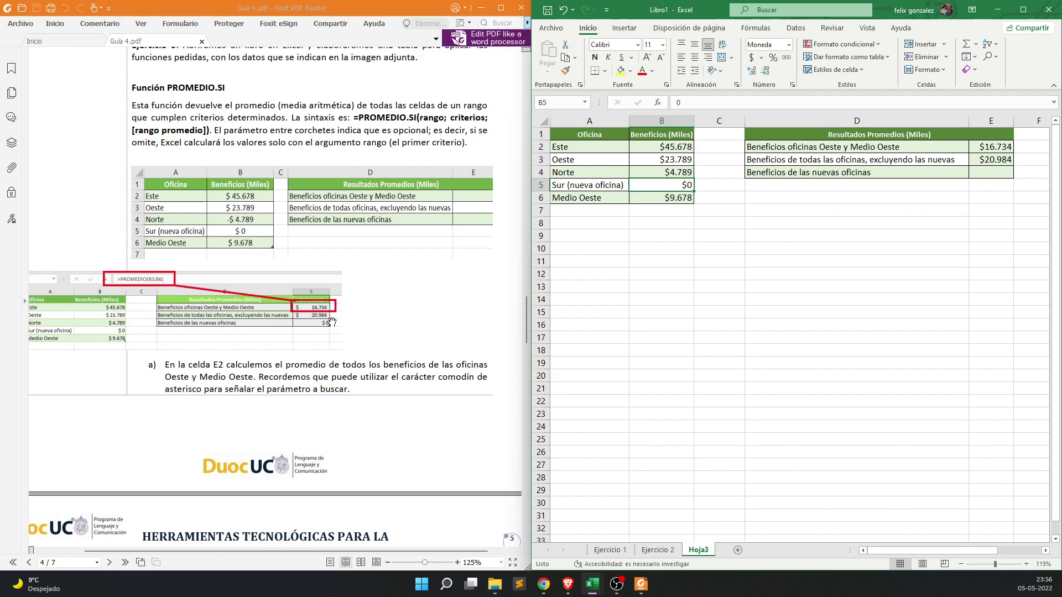
click(858, 340)
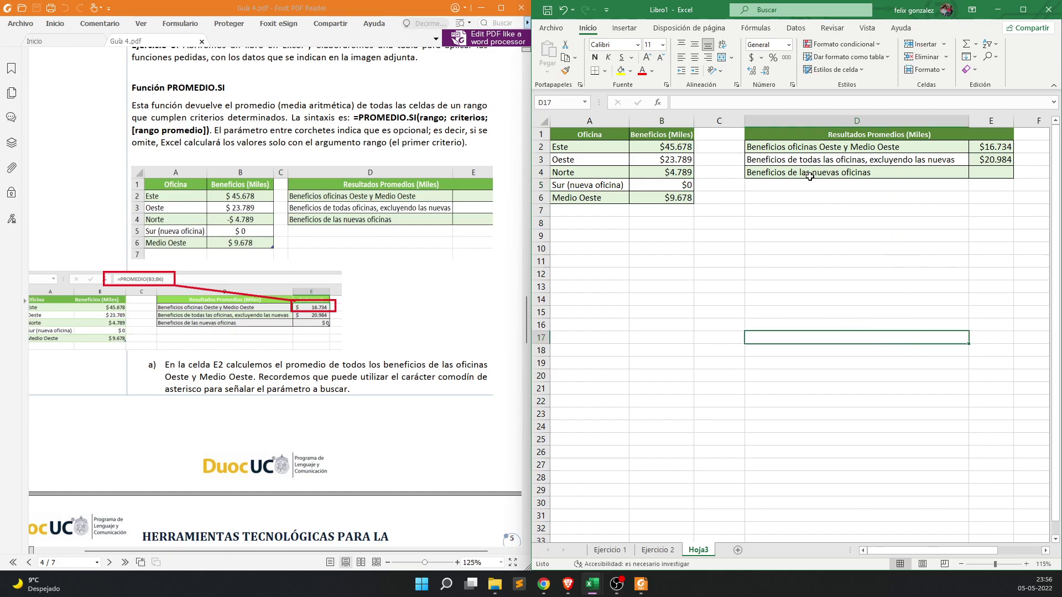
- Copy the PROMEDIO.SI formula from E3 into E4 for the new offices' benefits
click(989, 160)
key(ctrl+c)
click(990, 173)
key(ctrl+v)
key(Escape)
- Try *ur as the criterion of E4's PROMEDIO.SI formula
double_click(990, 173)
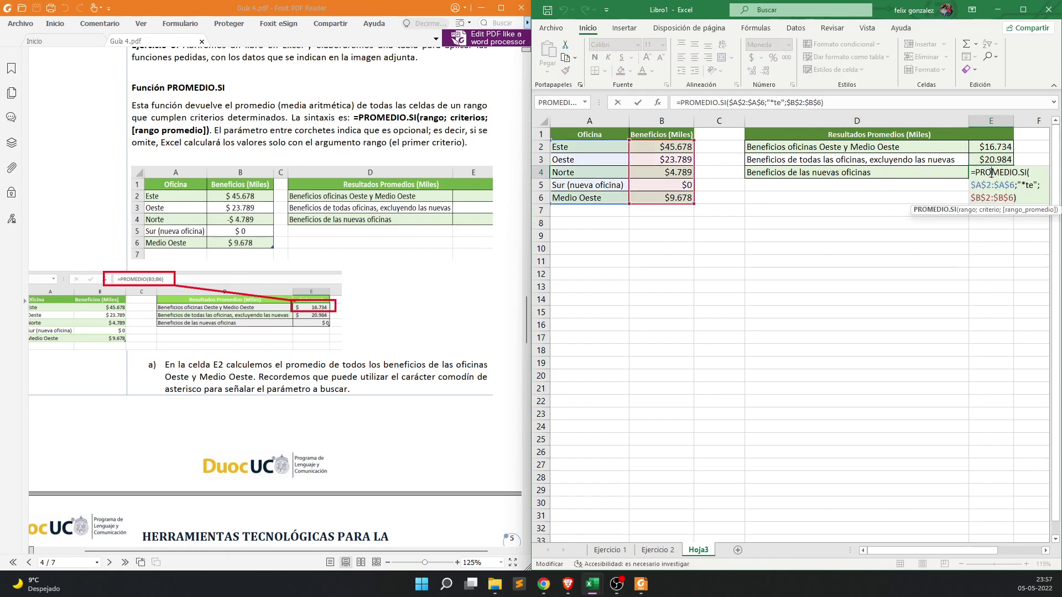
click(782, 102)
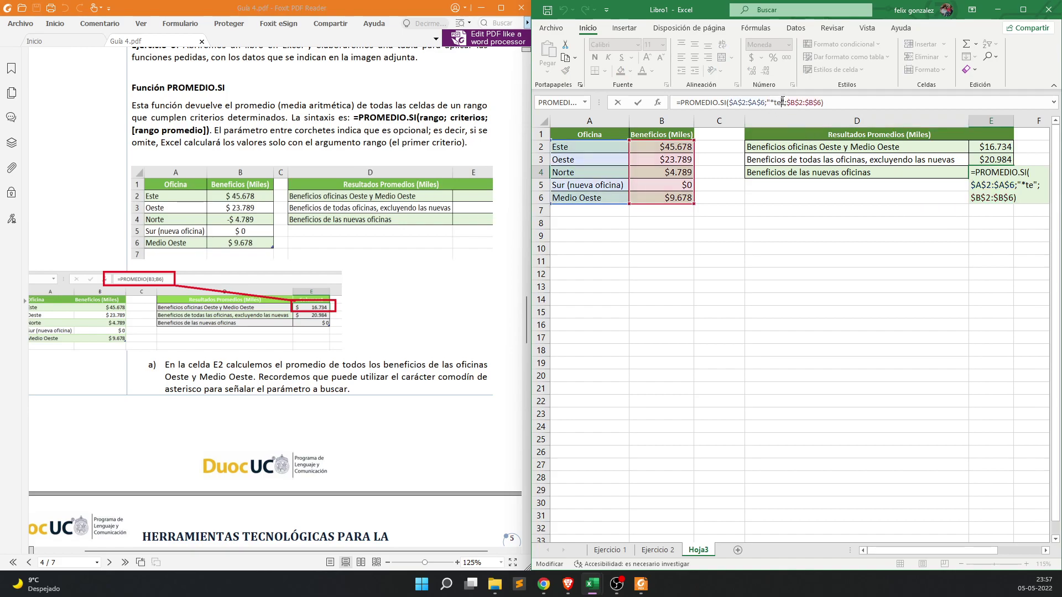
key(BackSpace)
key(BackSpace)
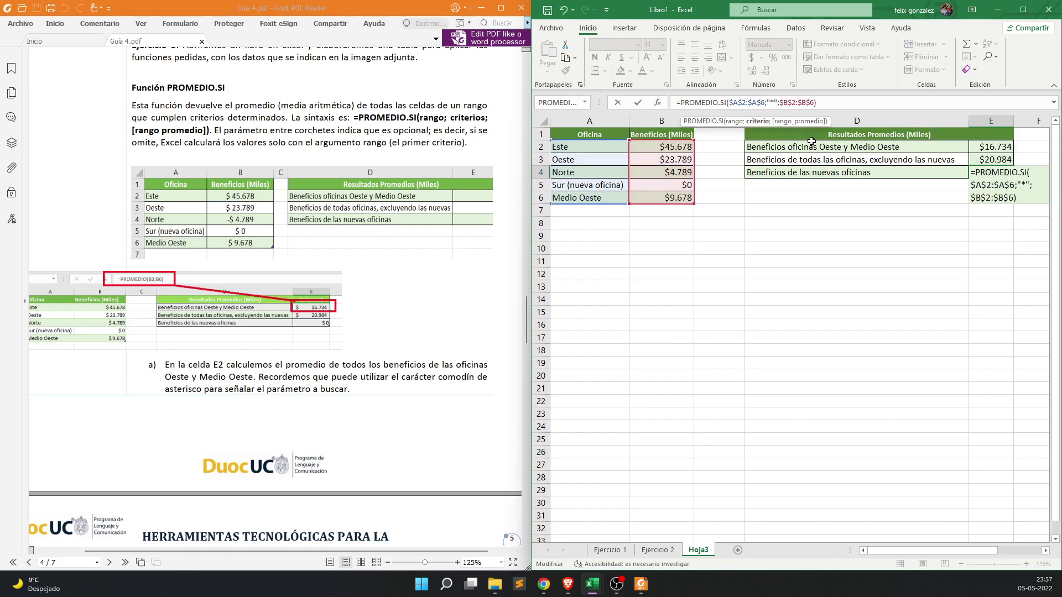
text(u)
key(Return)
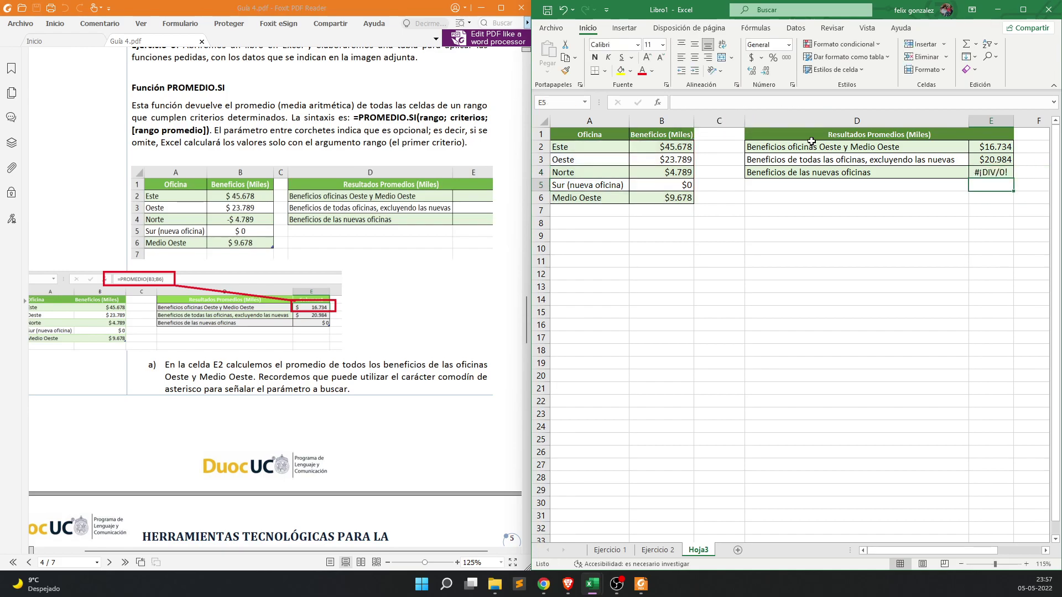
double_click(989, 172)
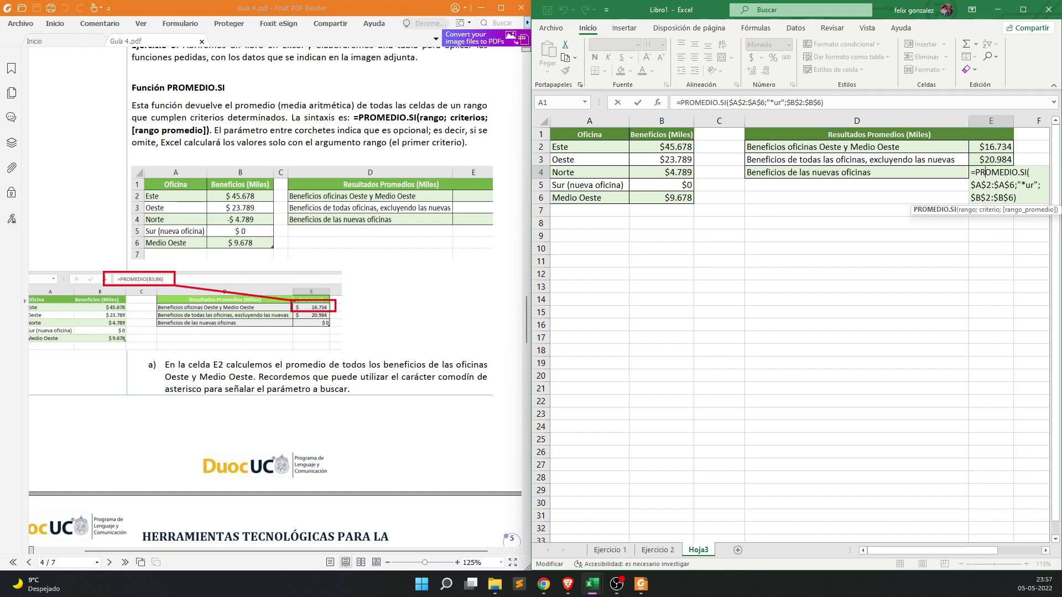
key(ctrl+Return)
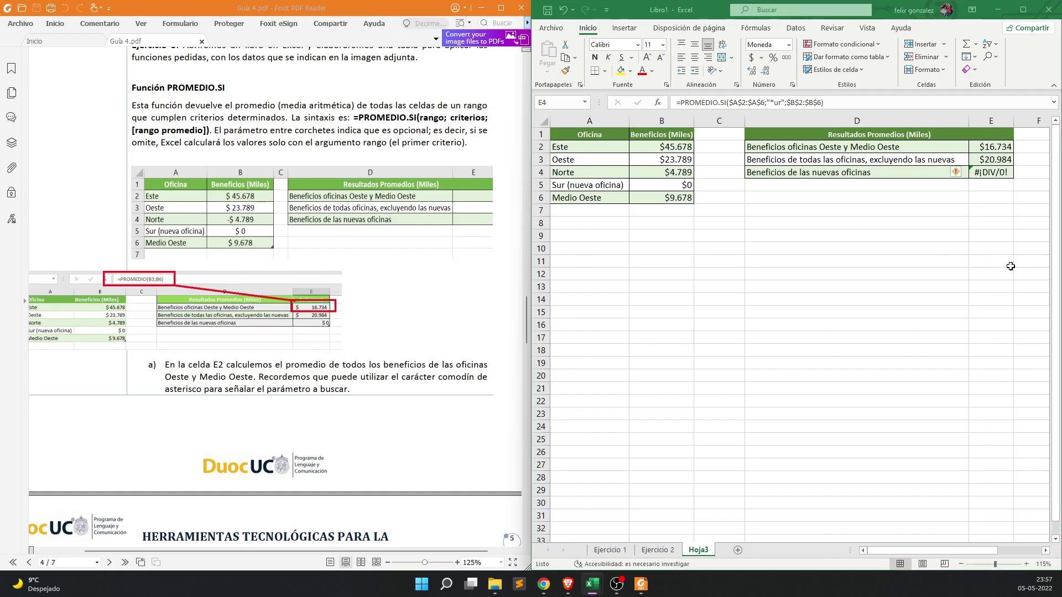
- Change the criterion of E4's PROMEDIO.SI to Sur* so it averages the new office's benefits
click(991, 172)
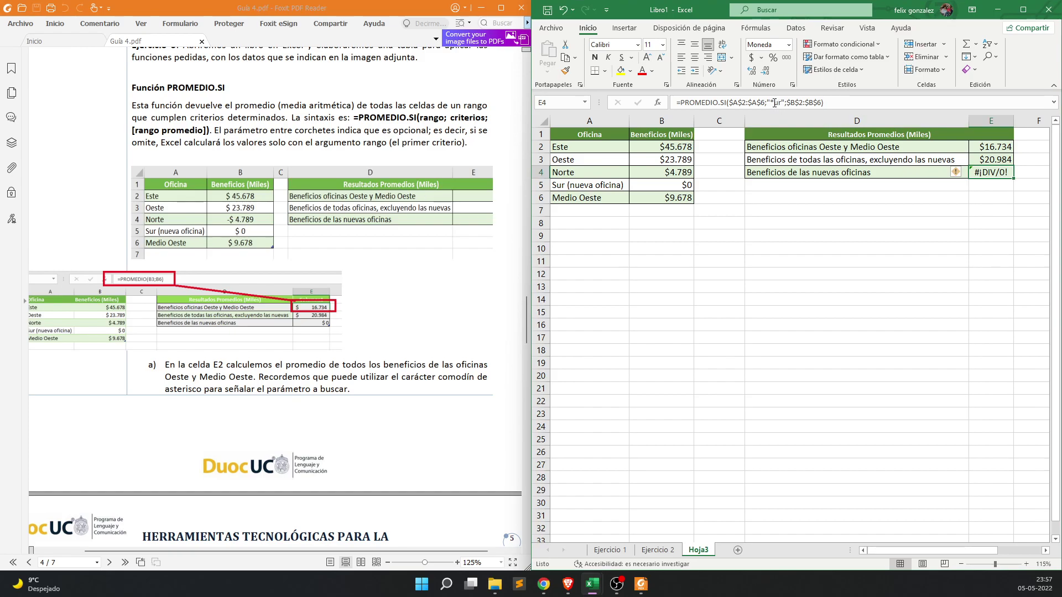
click(774, 103)
key(BackSpace)
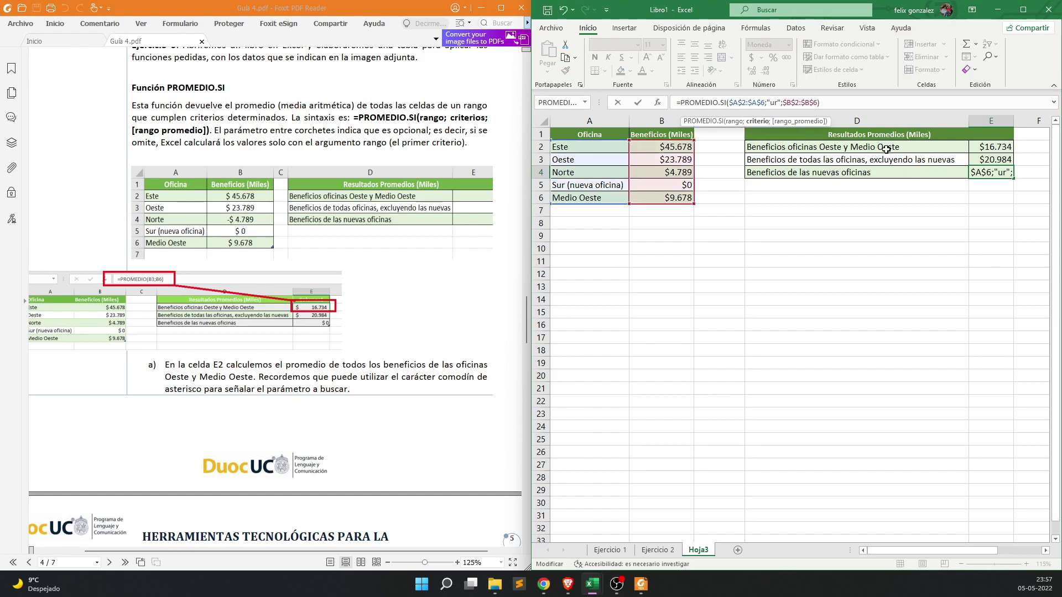
text(Sur*)
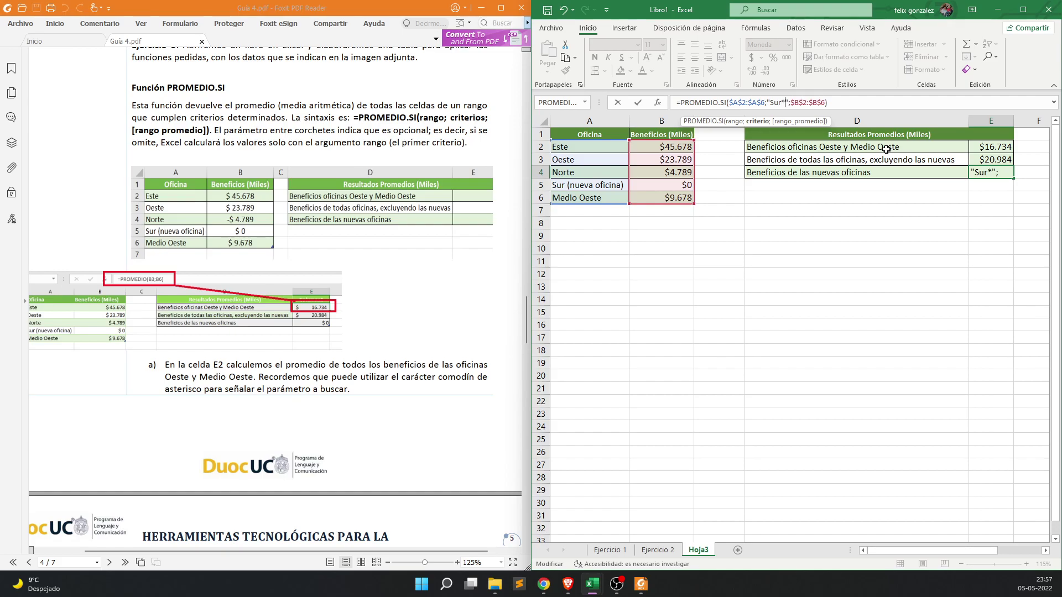
key(Return)
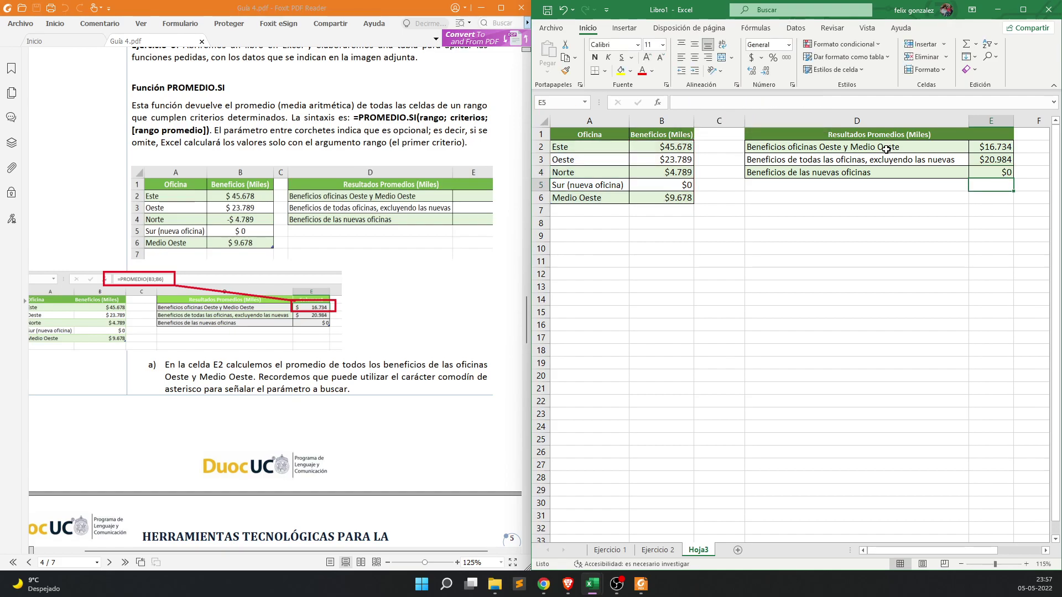
click(802, 225)
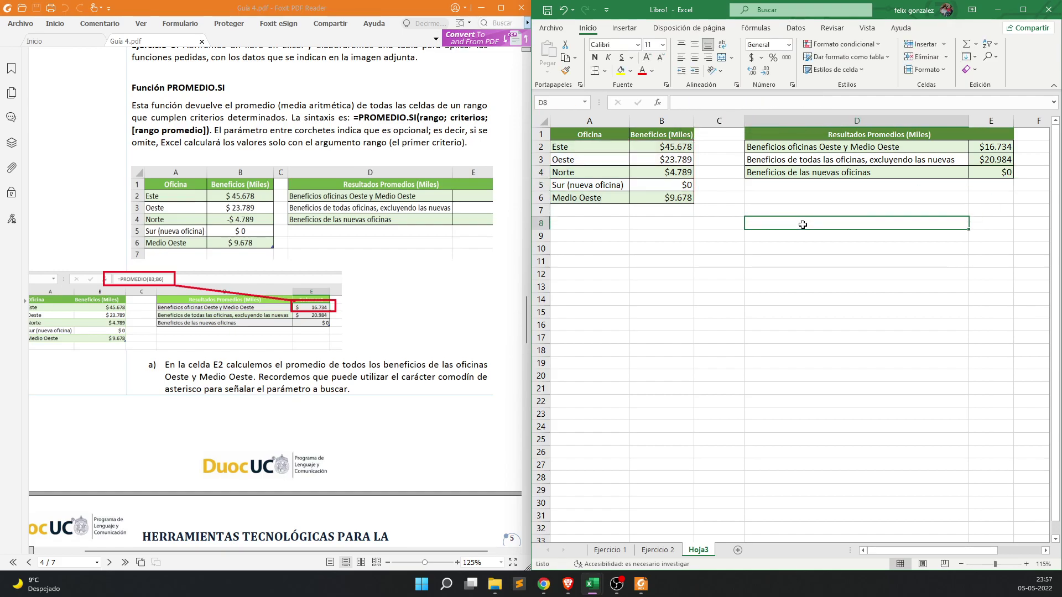
click(967, 192)
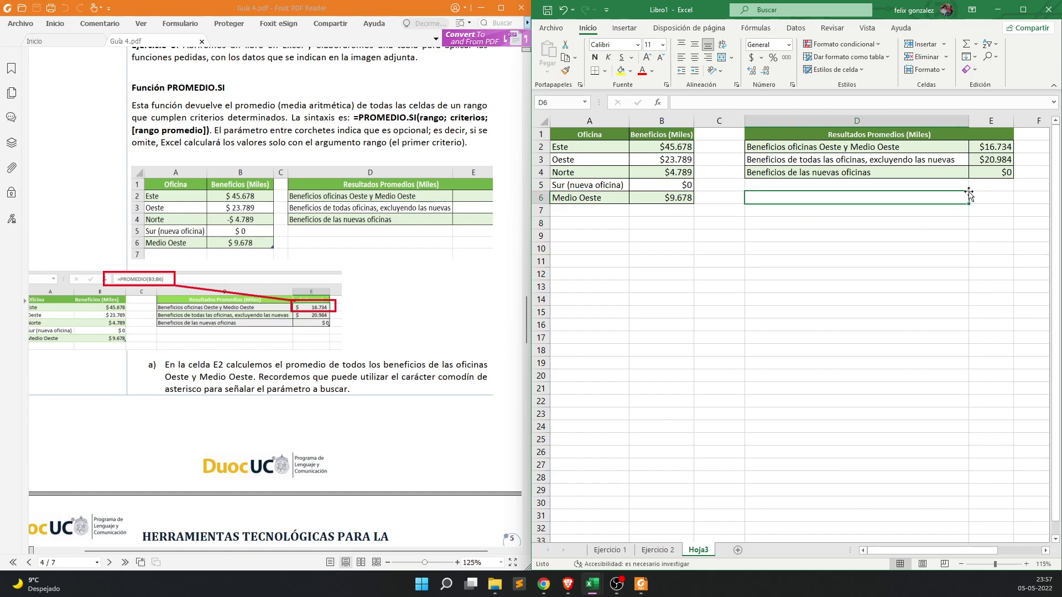
- Review E4's formula against the Sur (nueva oficina) label in A5 and its benefit in B5
click(643, 186)
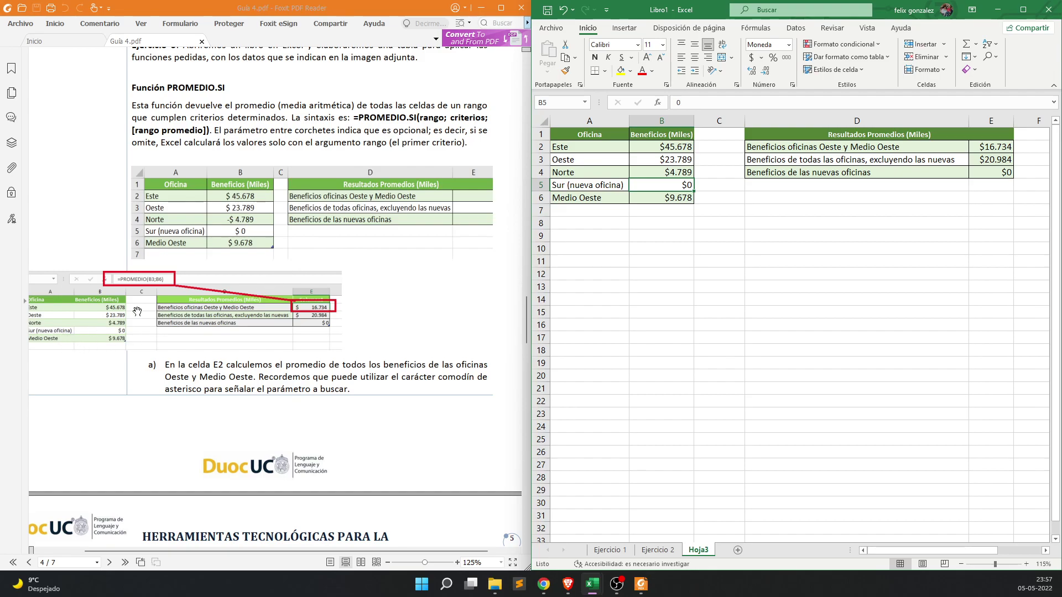
click(725, 252)
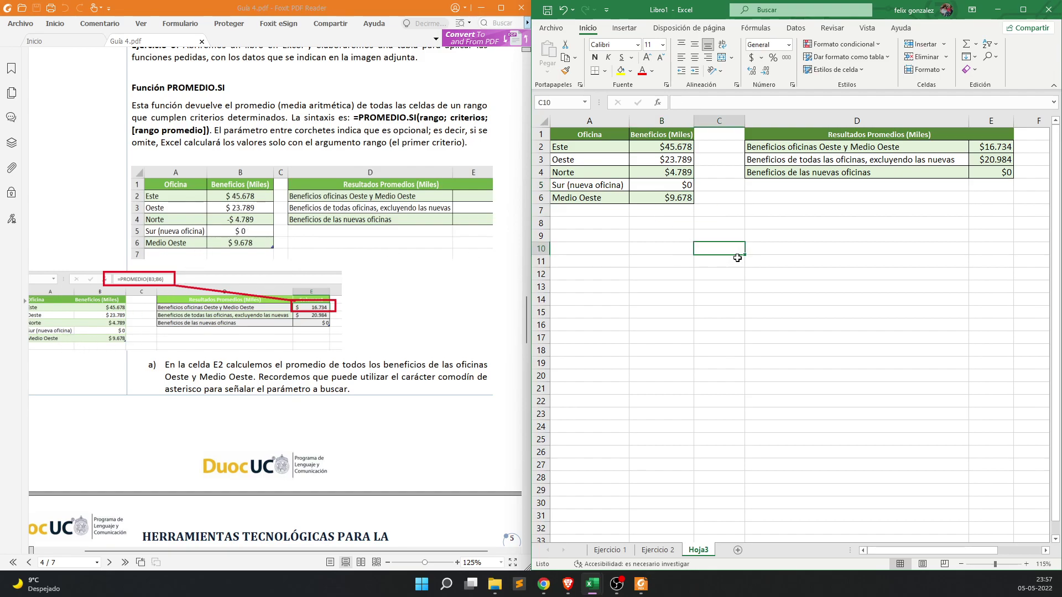
click(1002, 173)
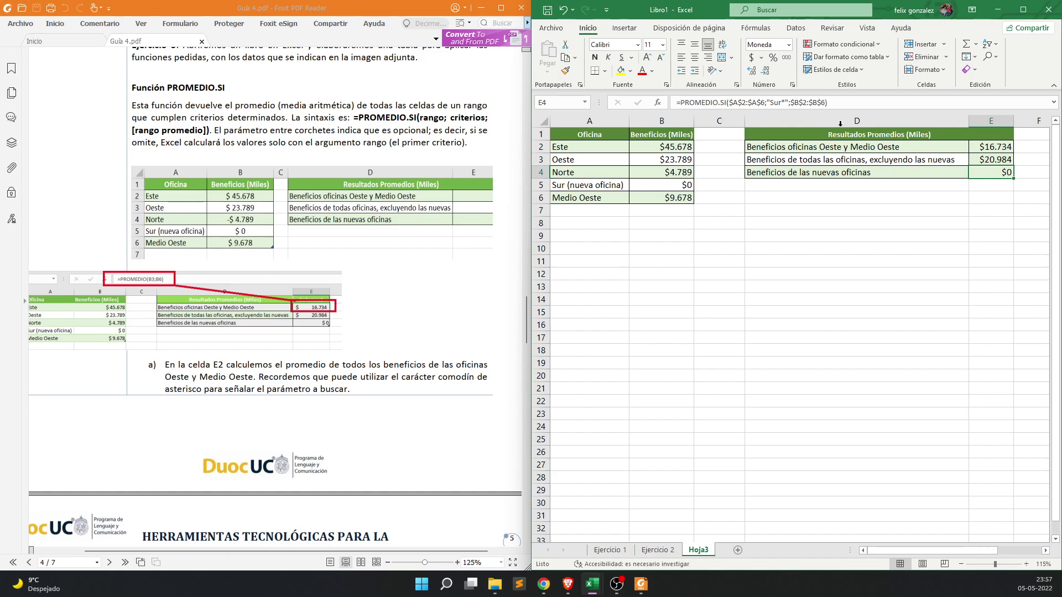
click(561, 185)
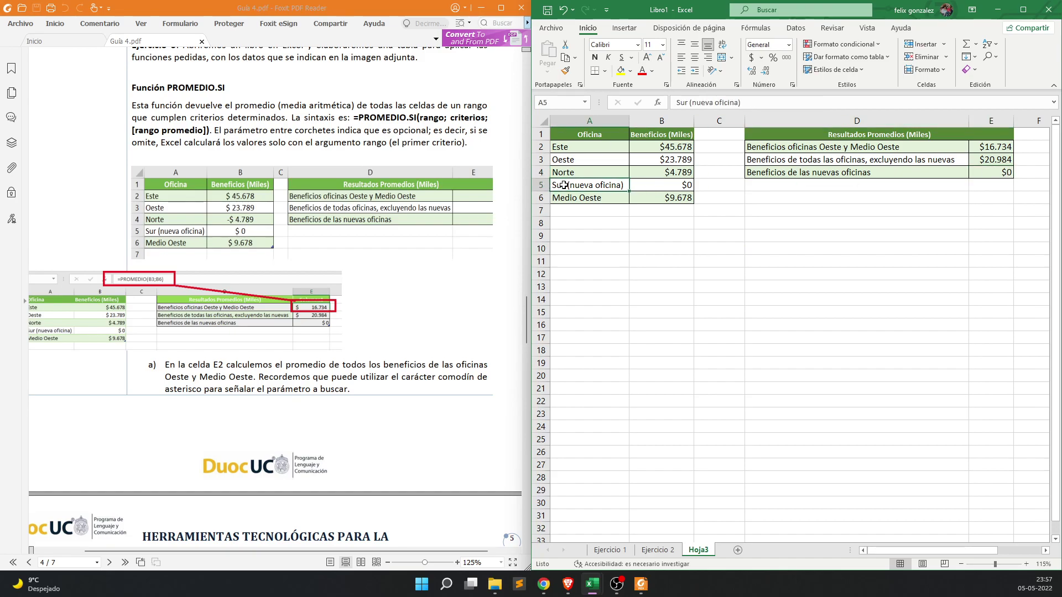
double_click(572, 185)
drag(573, 185, 628, 186)
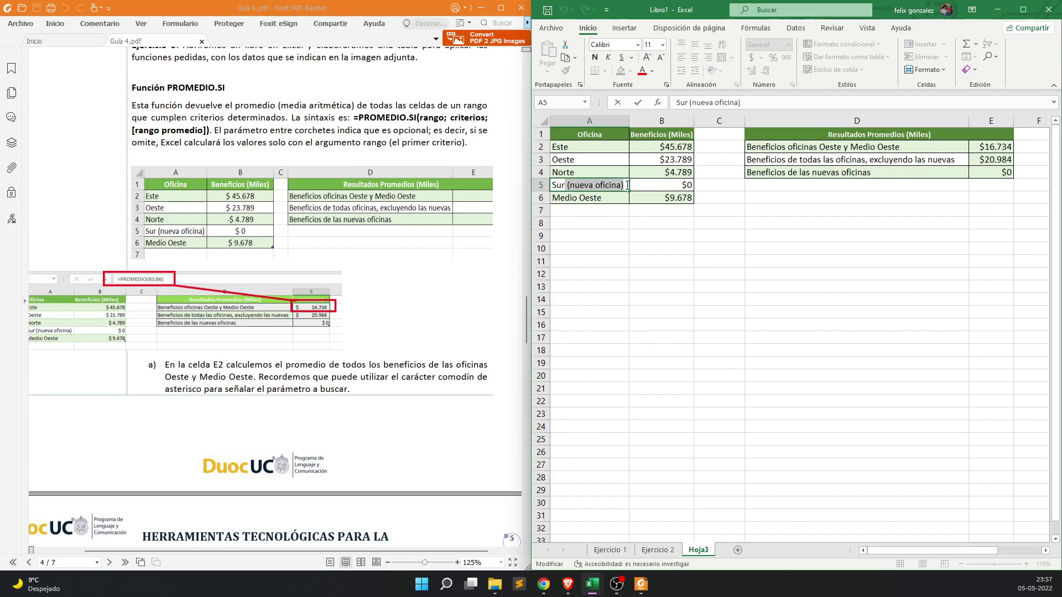
click(852, 215)
- Test E4's formula by setting Sur's benefit in B5 to 10, and set it back to 0
click(672, 188)
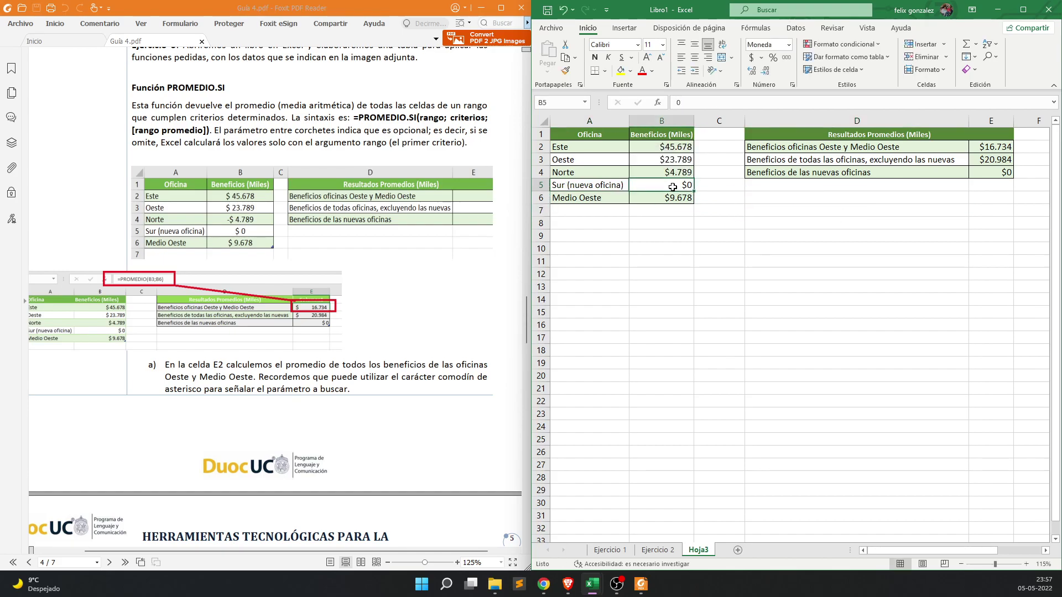
text(10)
key(Return)
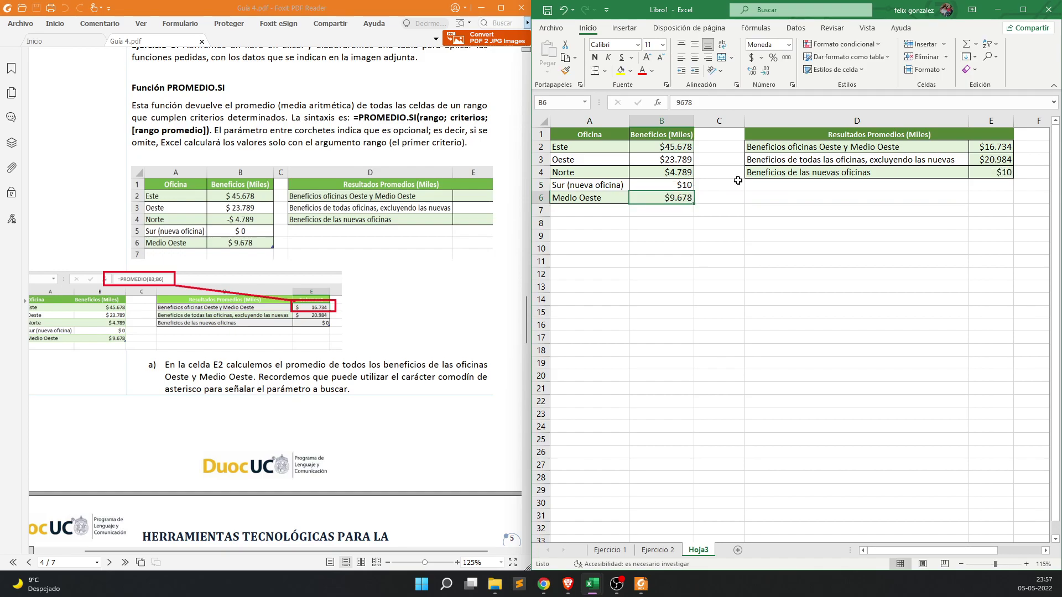
click(687, 183)
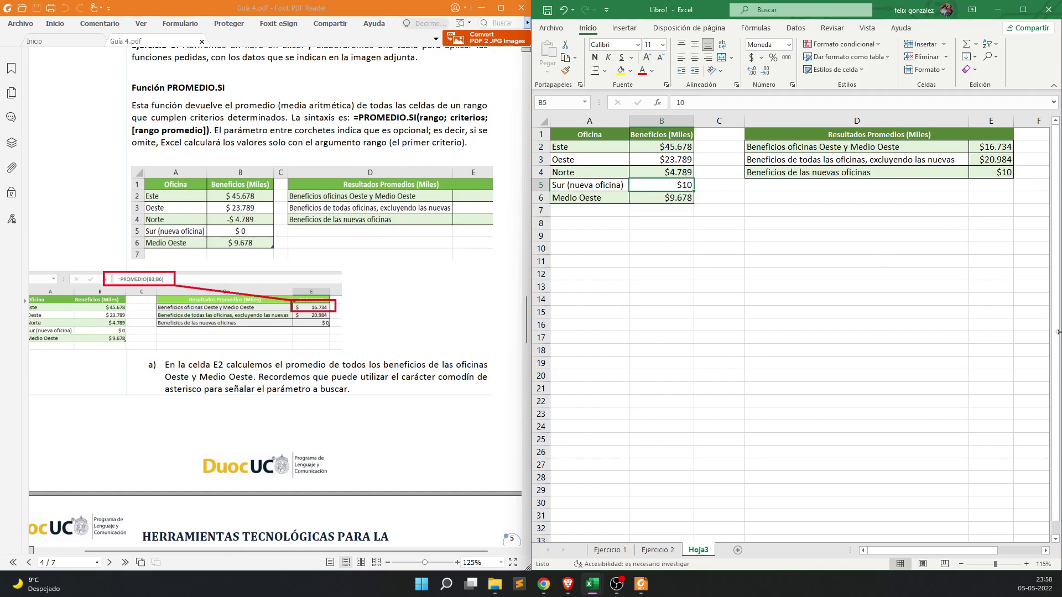
text(0)
key(Return)
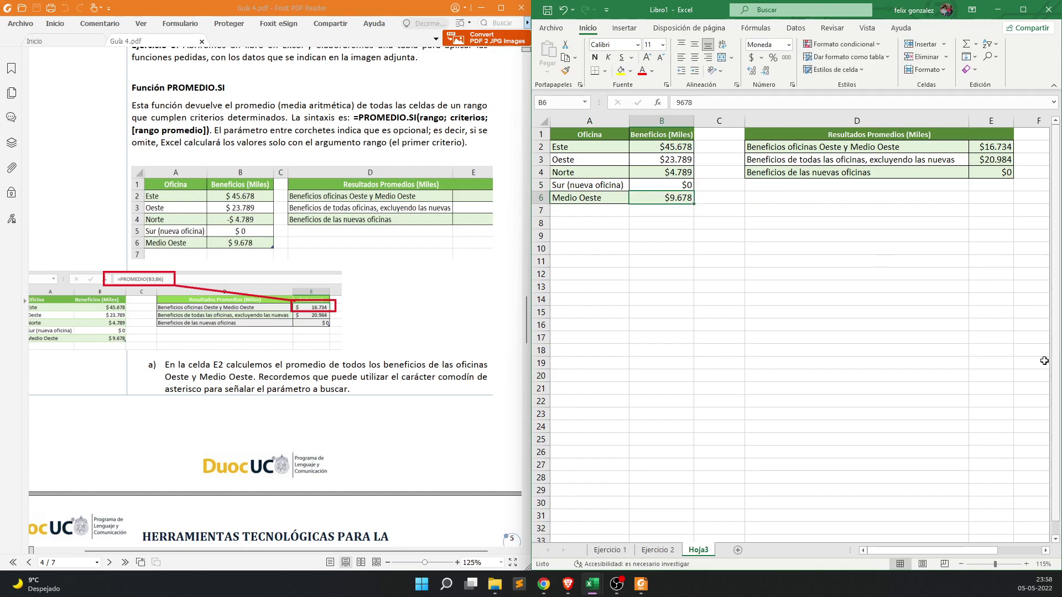
click(852, 303)
click(769, 252)
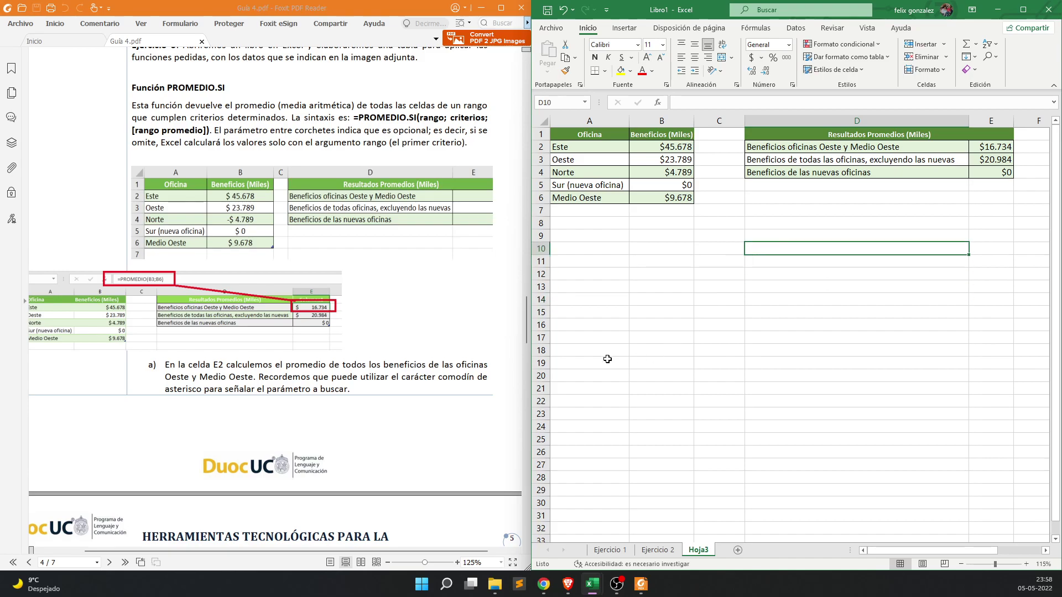
- Read on in the PDF guide from the remaining Ejercicio 3 items to the Ejercicio 4 instructions and score table
click(286, 336)
scroll(288, 337, down, 5)
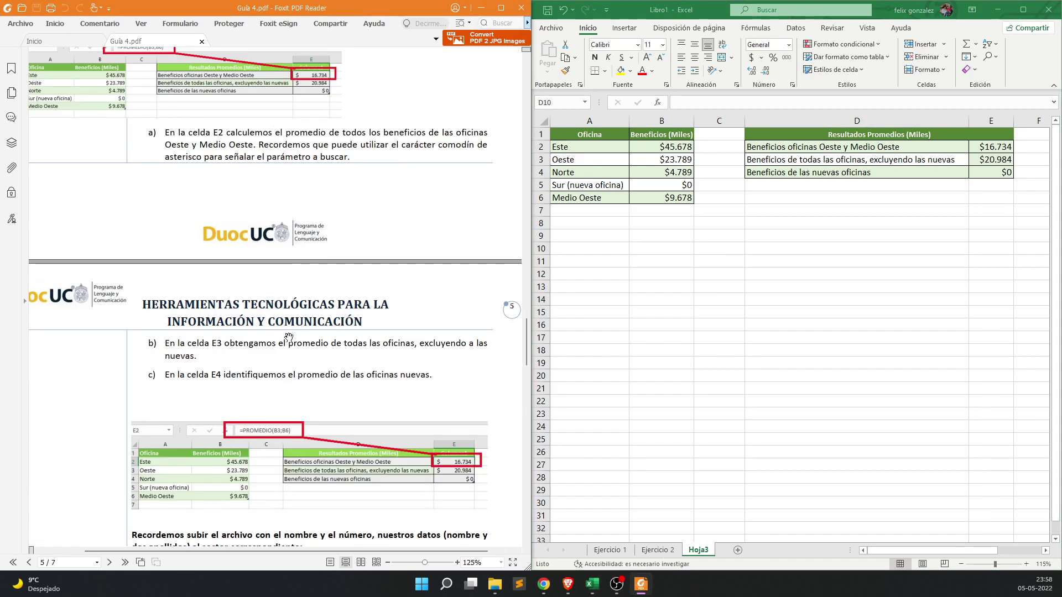
scroll(289, 337, down, 3)
scroll(291, 333, down, 3)
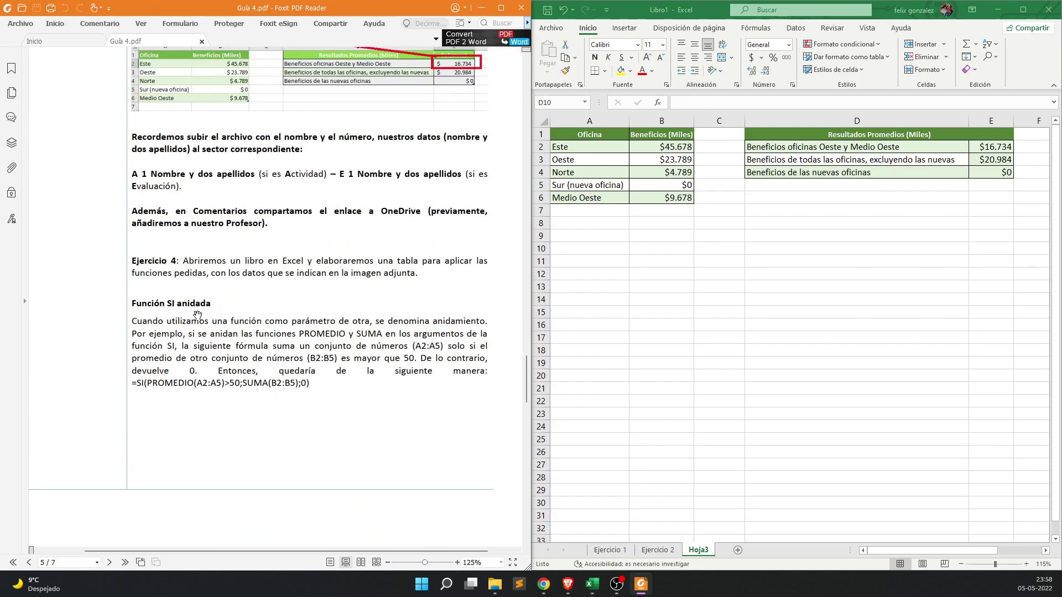
scroll(198, 315, down, 1)
scroll(199, 315, down, 3)
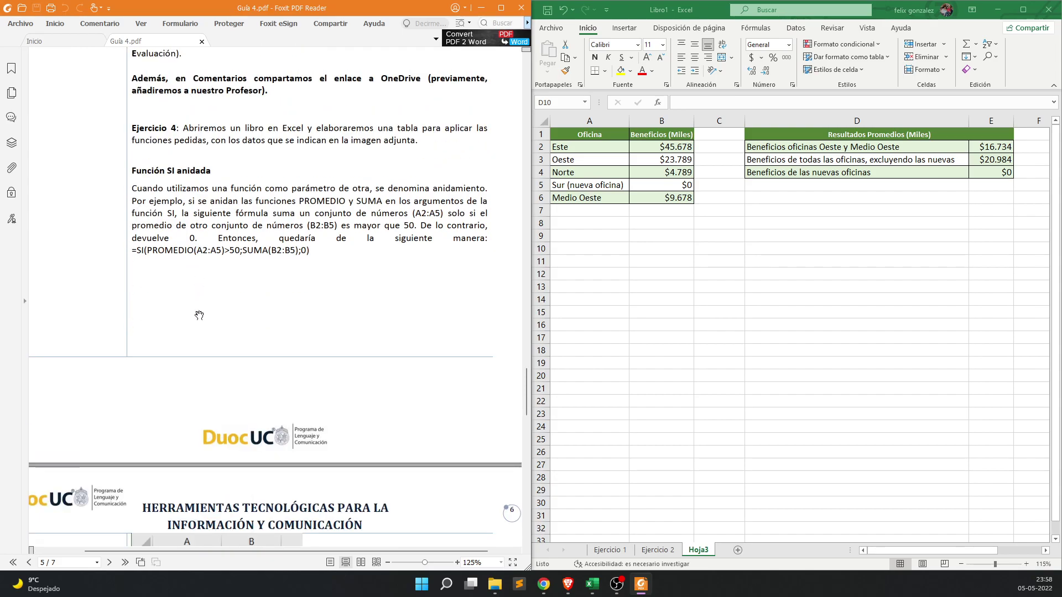
scroll(201, 315, down, 5)
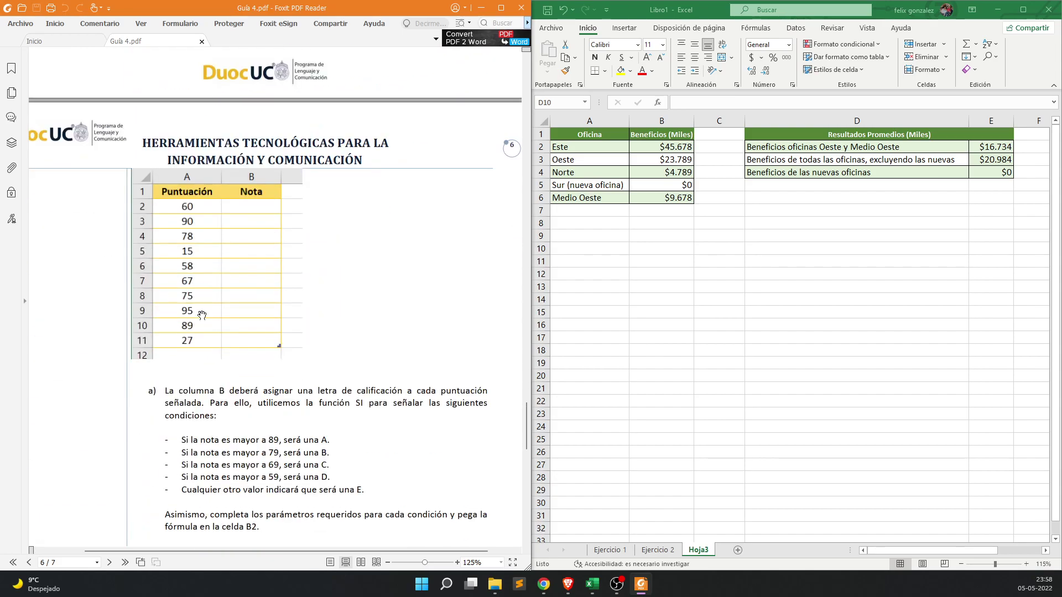
scroll(202, 316, up, 9)
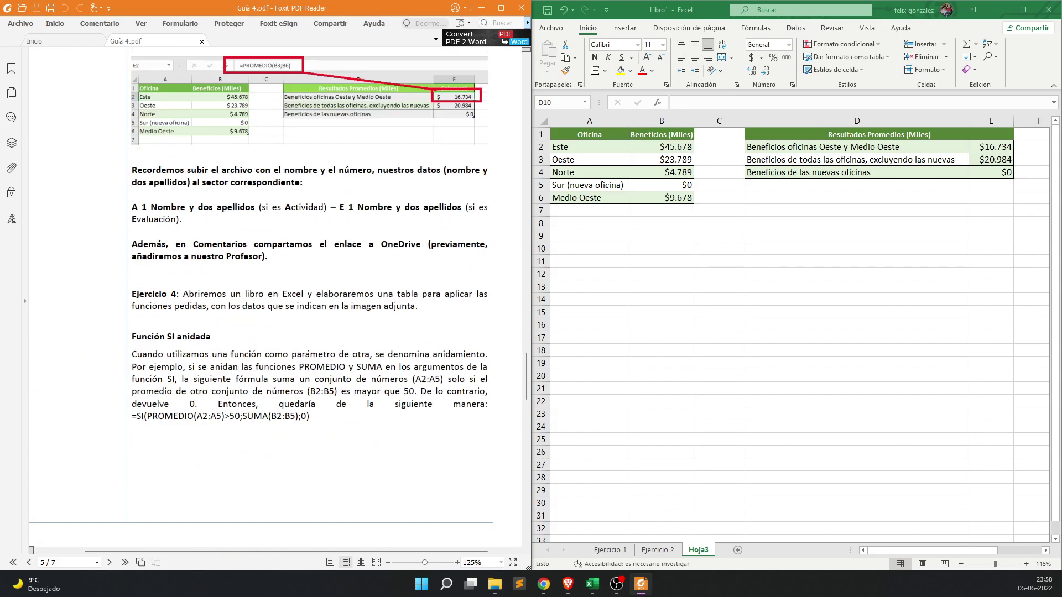
key(alt+Tab)
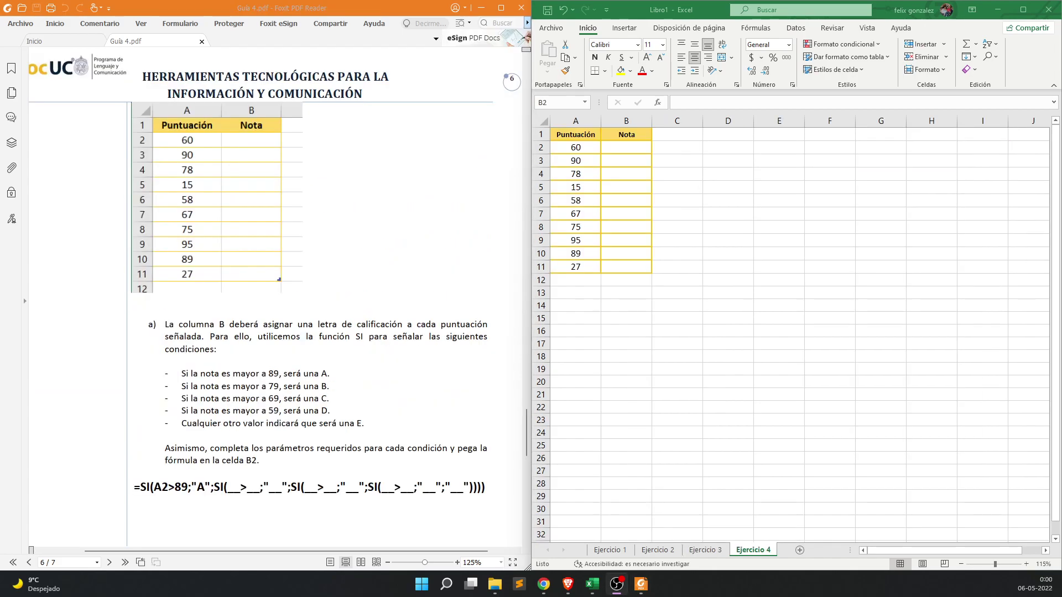
- Go back in the guide to the Función SI anidada explanation of Ejercicio 4 and its example formula
key(alt+Tab)
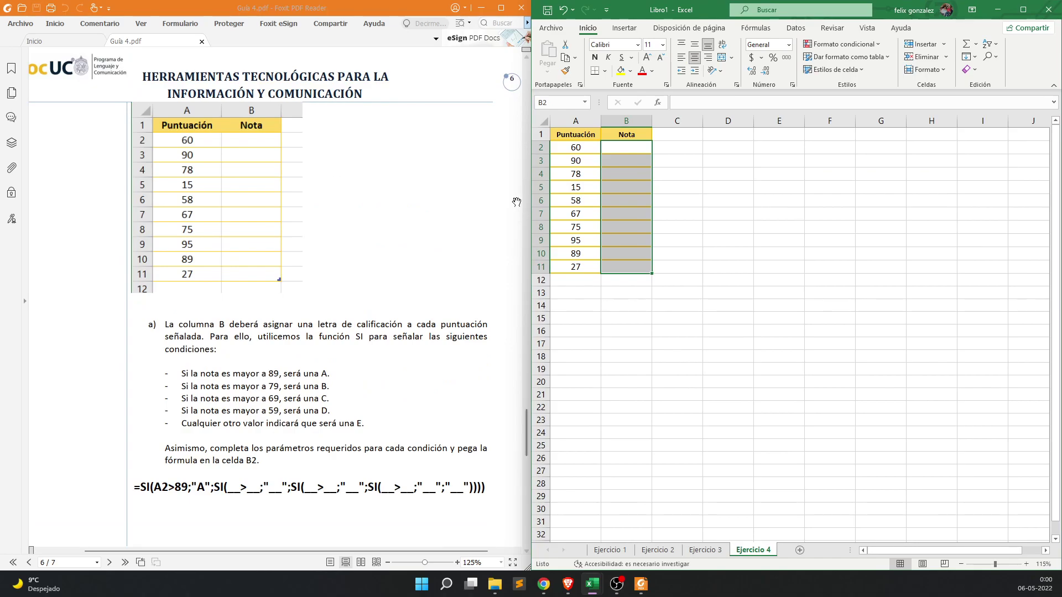
click(370, 203)
scroll(420, 218, up, 3)
scroll(425, 219, up, 5)
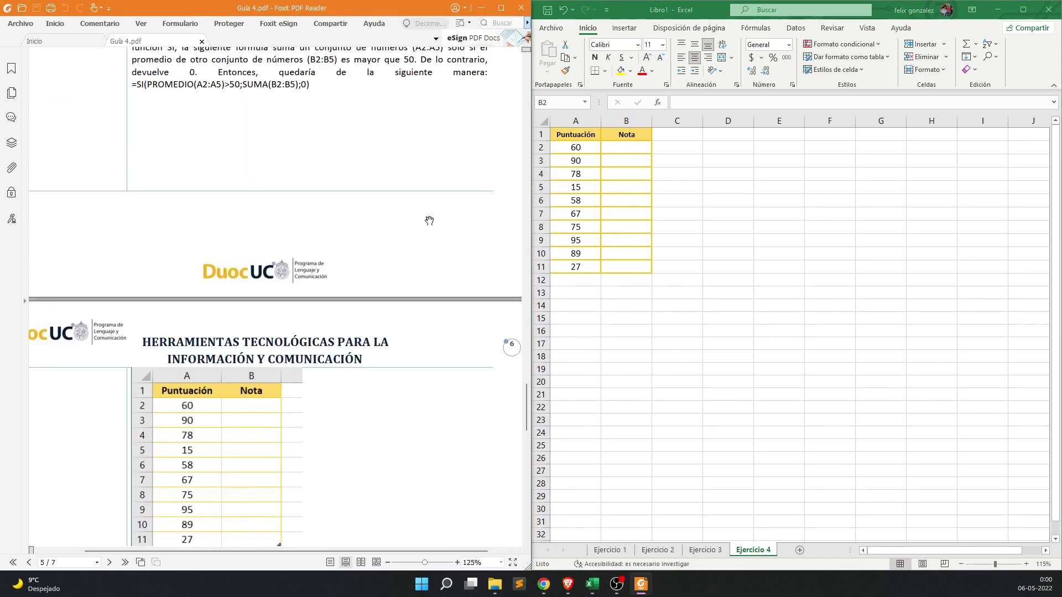
scroll(431, 220, up, 1)
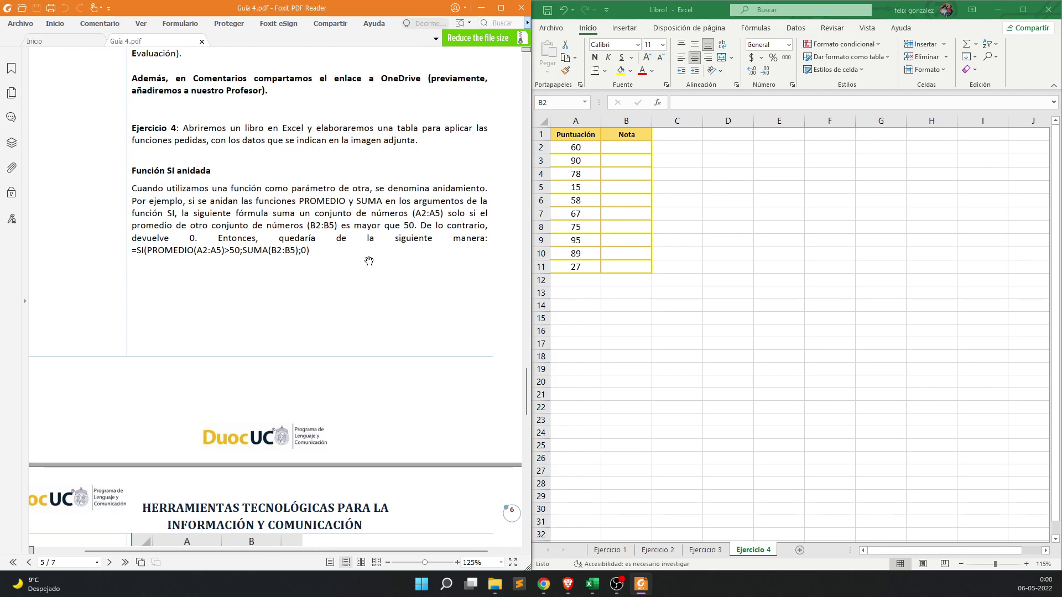
- Read the letter-grade conditions and the incomplete nested SI formula of Ejercicio 4 against the empty Nota cells B2:B11
scroll(365, 261, down, 8)
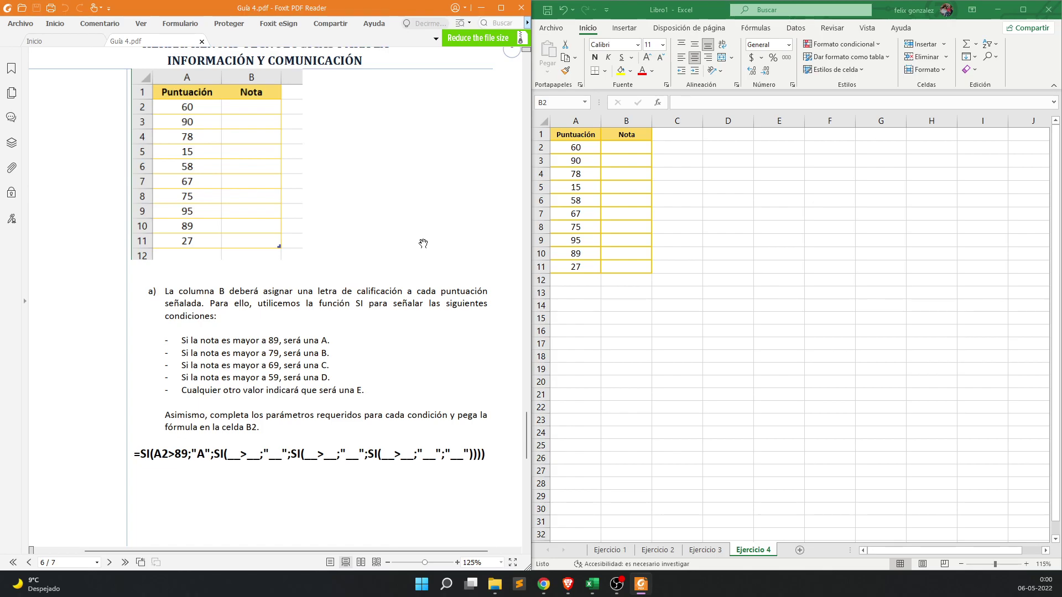
click(645, 244)
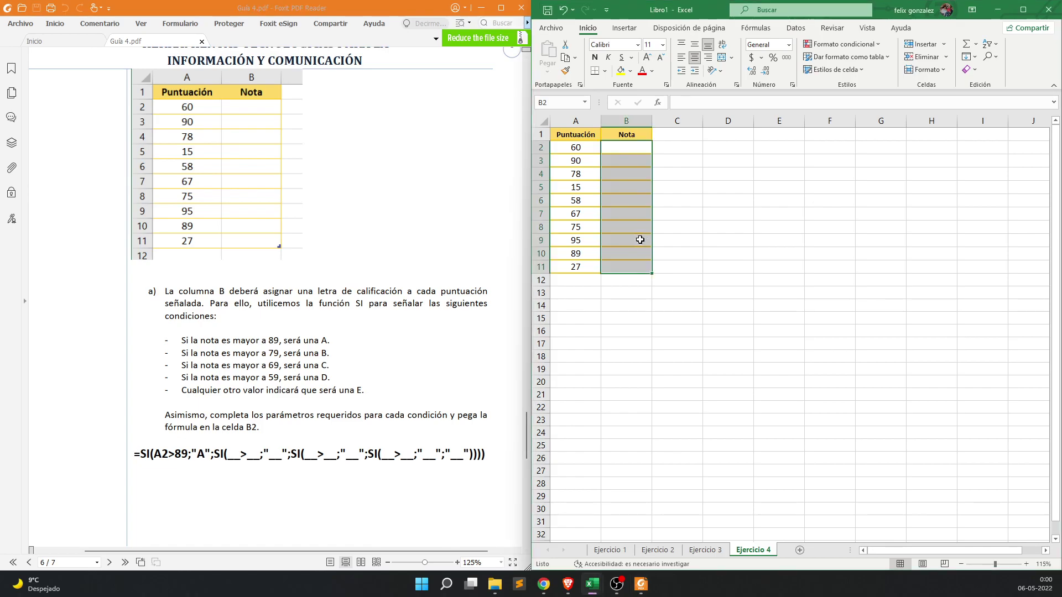
scroll(638, 240, up, 1)
click(362, 216)
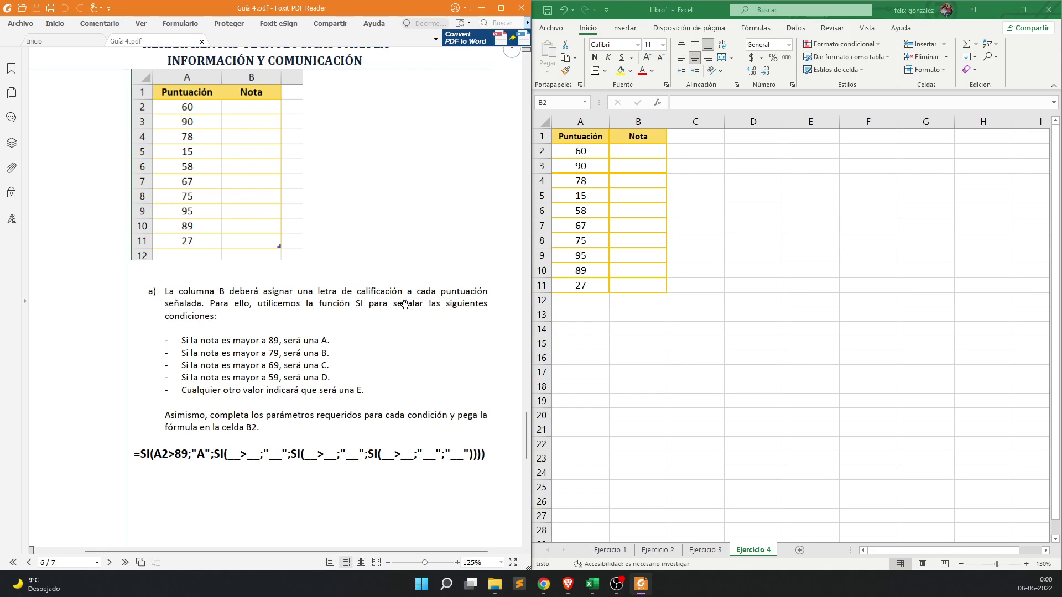
double_click(273, 338)
click(761, 199)
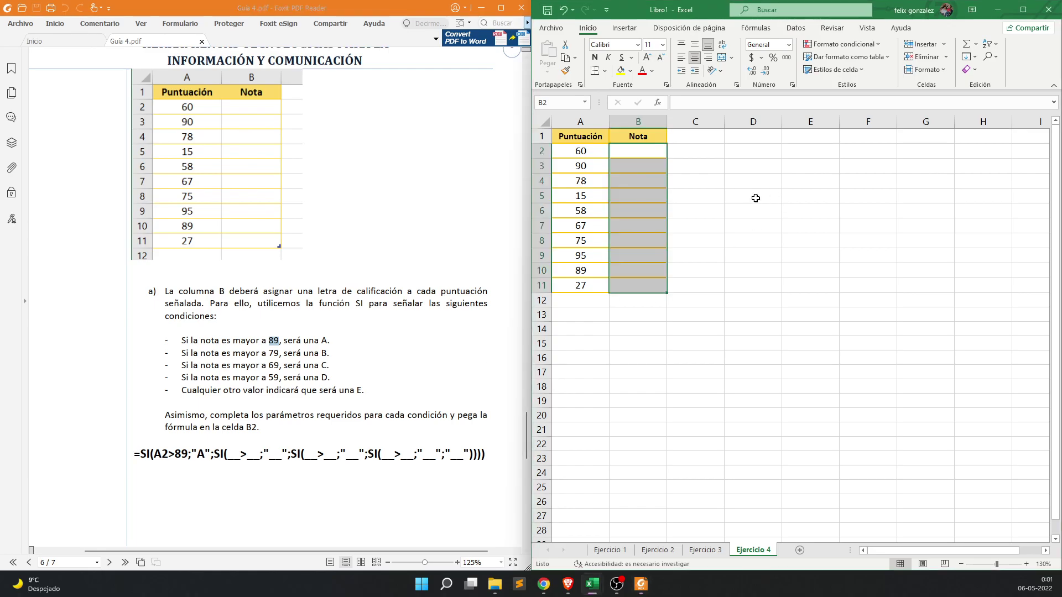
click(639, 150)
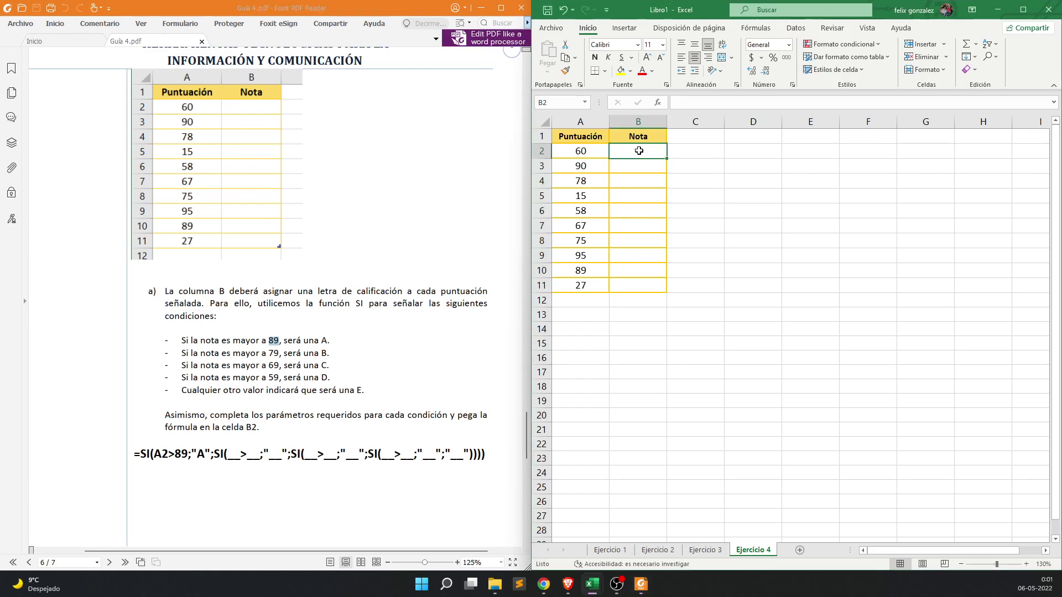
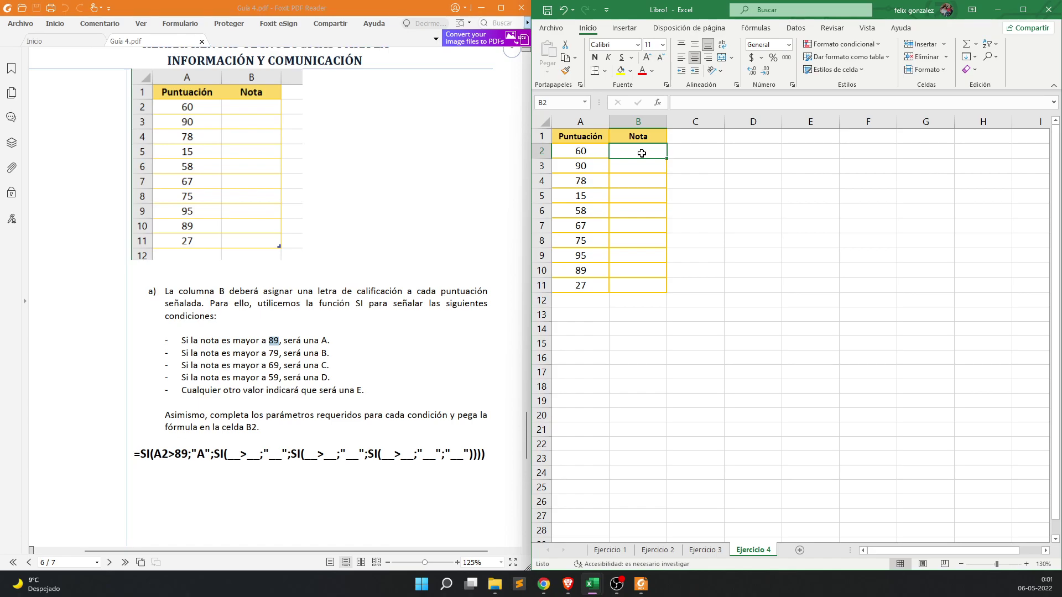
click(657, 103)
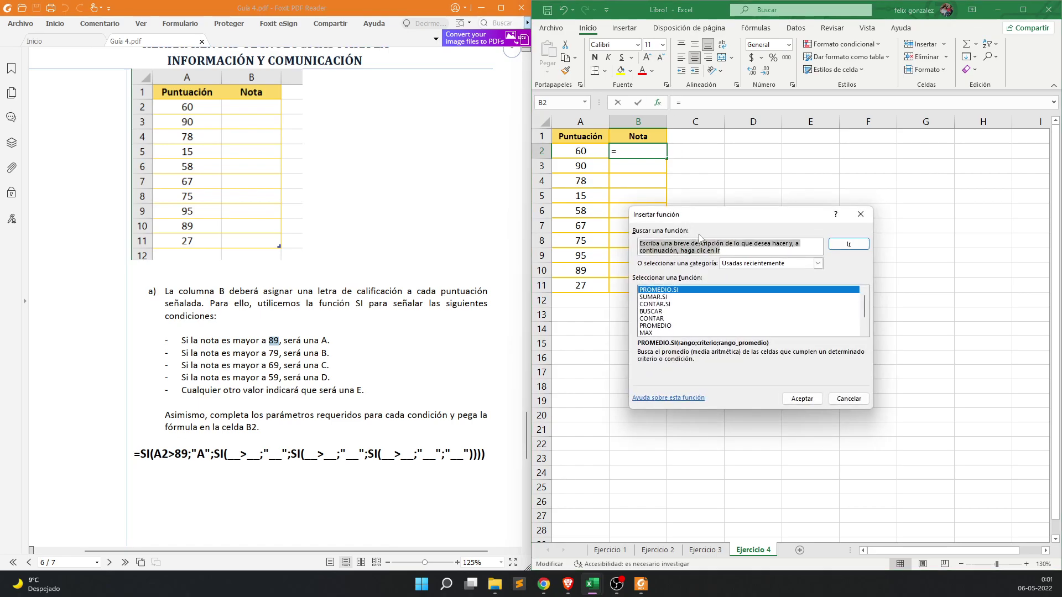
text(si)
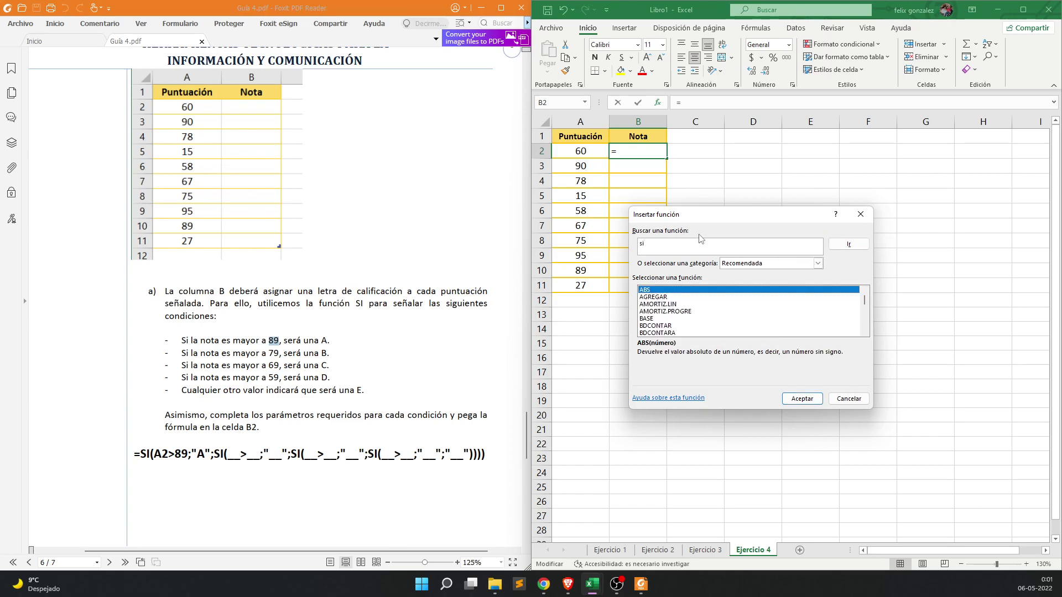
scroll(713, 313, down, 6)
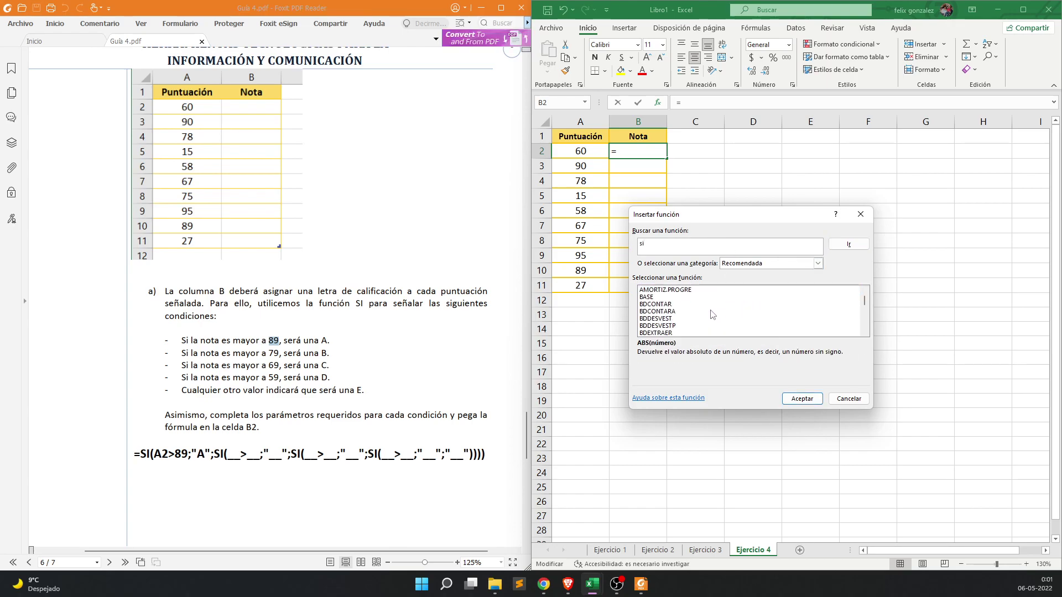
scroll(713, 314, down, 10)
scroll(713, 314, down, 15)
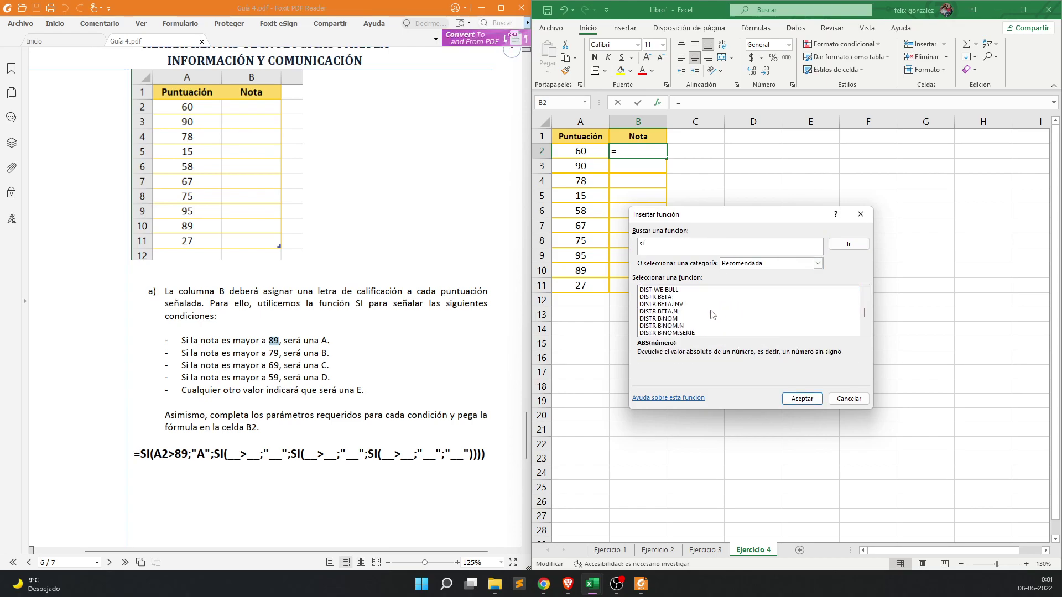
scroll(713, 314, down, 3)
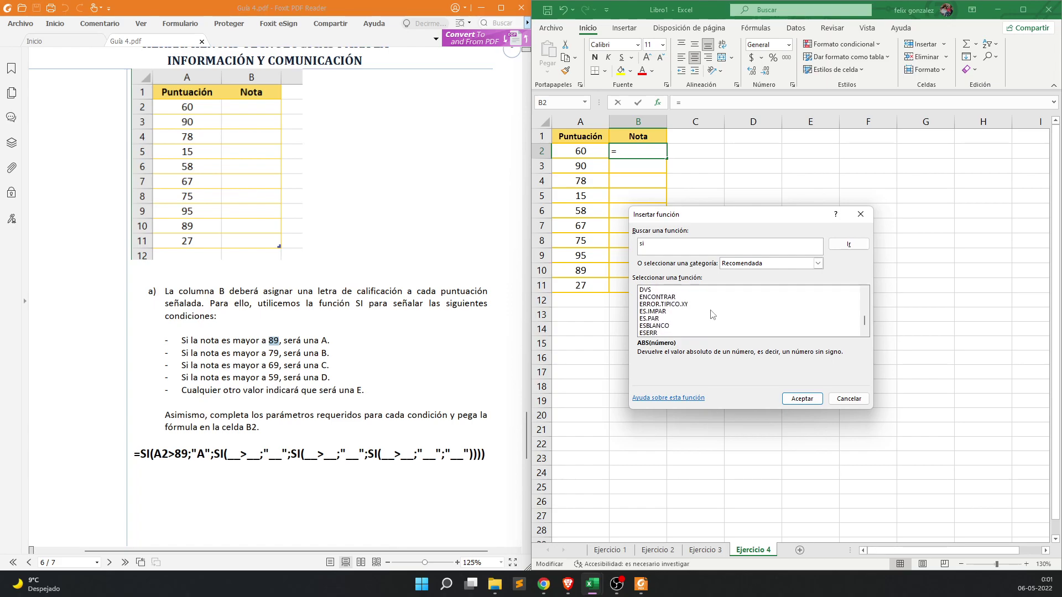
scroll(713, 314, up, 3)
scroll(713, 314, up, 2)
scroll(713, 314, up, 12)
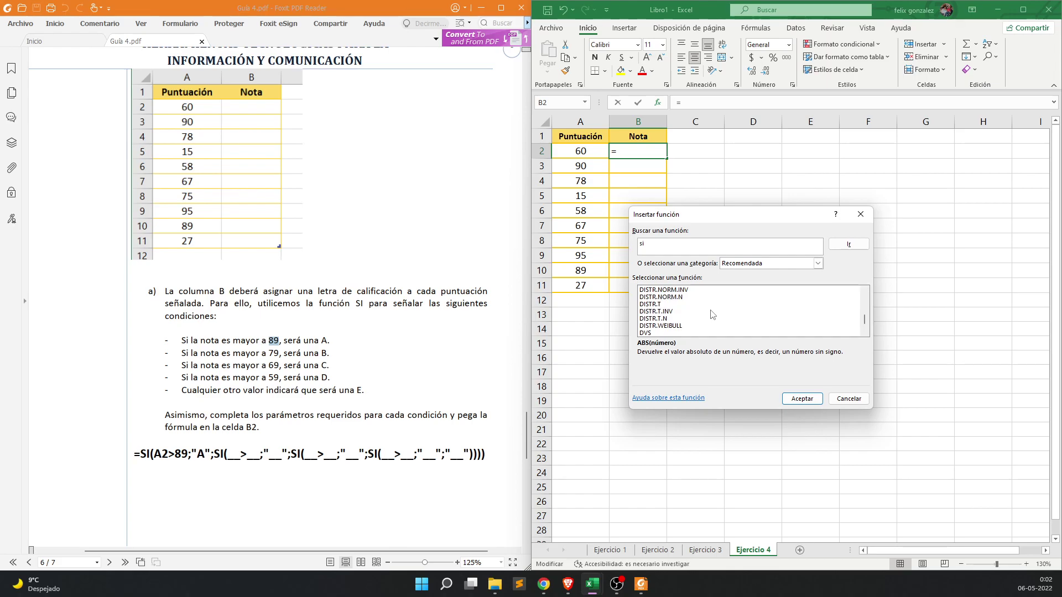
scroll(713, 314, up, 20)
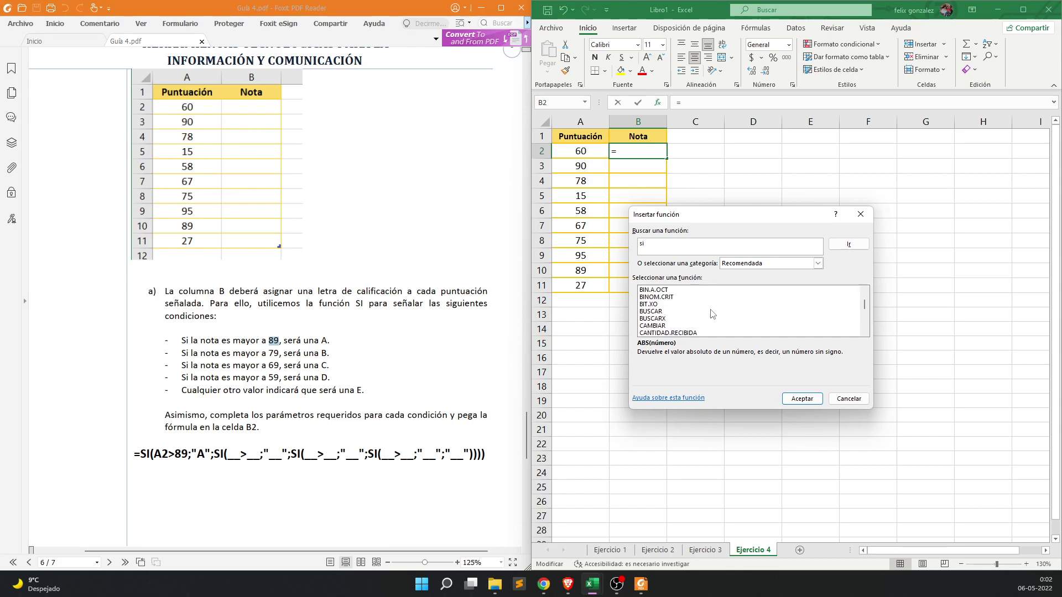
scroll(705, 324, up, 6)
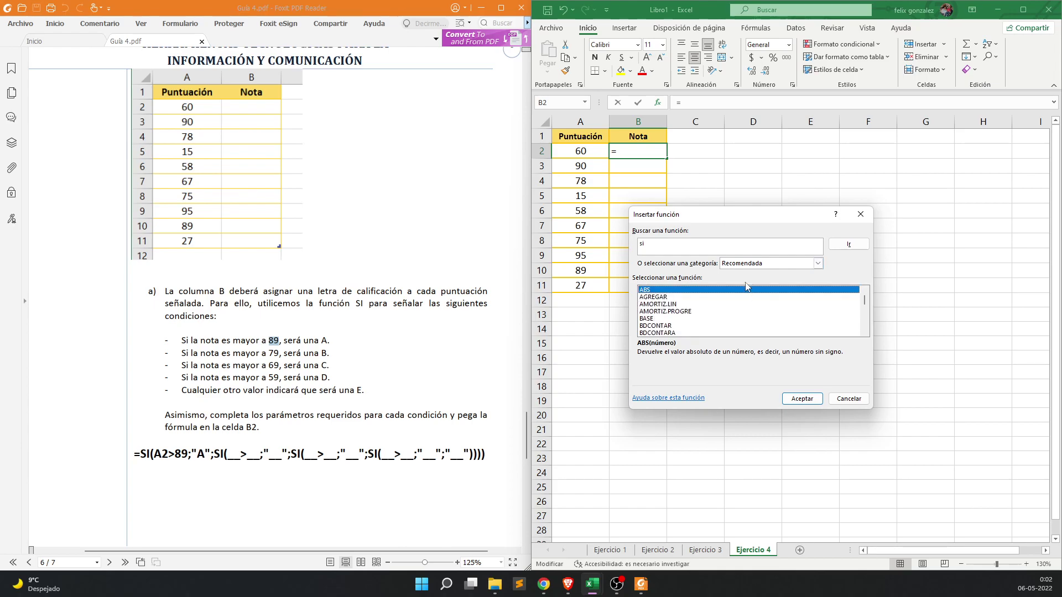
click(680, 243)
scroll(694, 329, down, 5)
scroll(694, 328, down, 15)
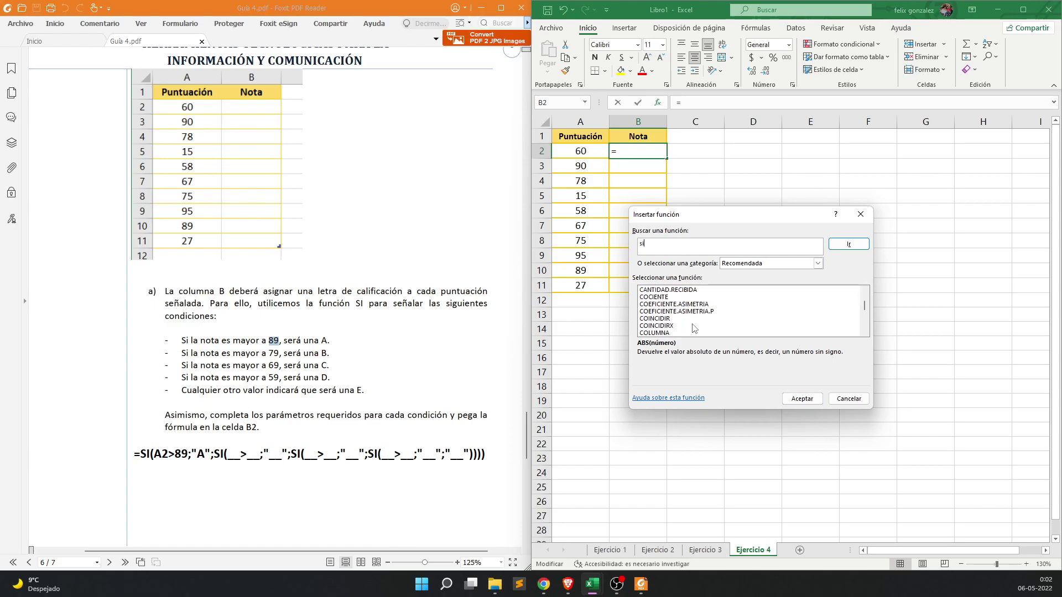
scroll(694, 329, down, 10)
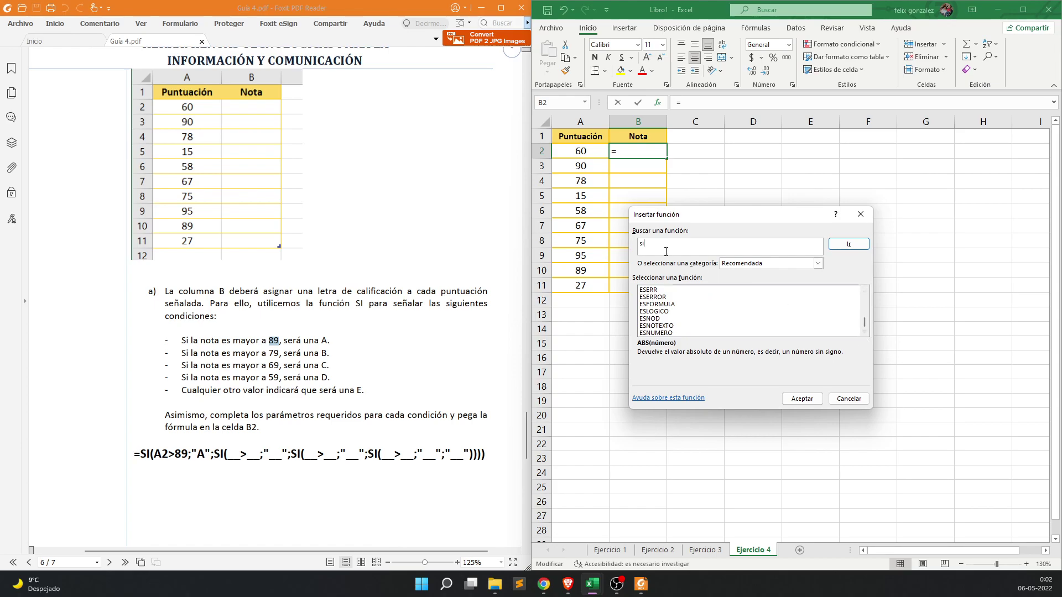
click(849, 244)
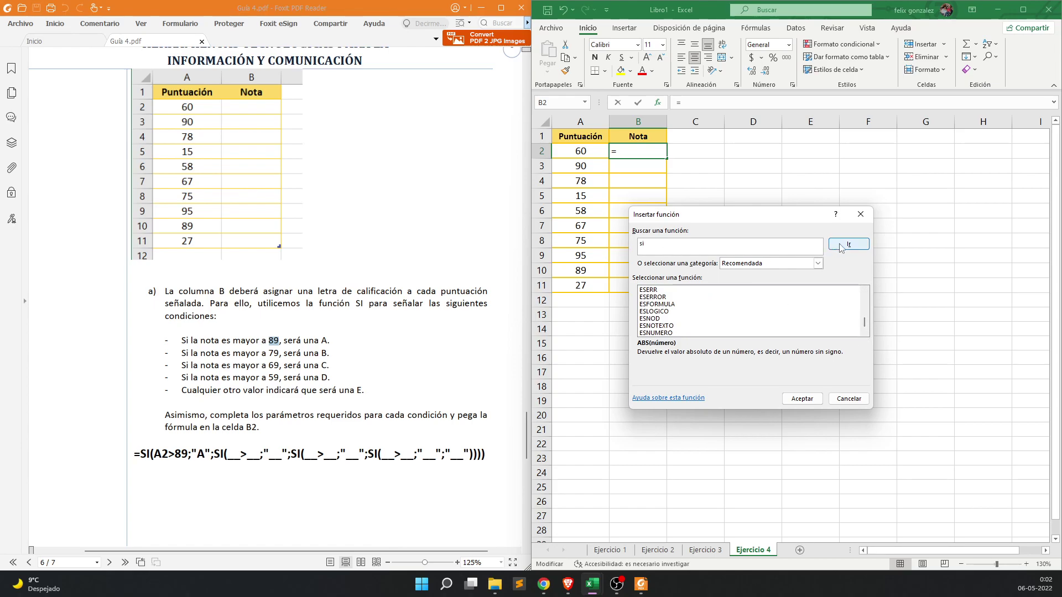
click(780, 265)
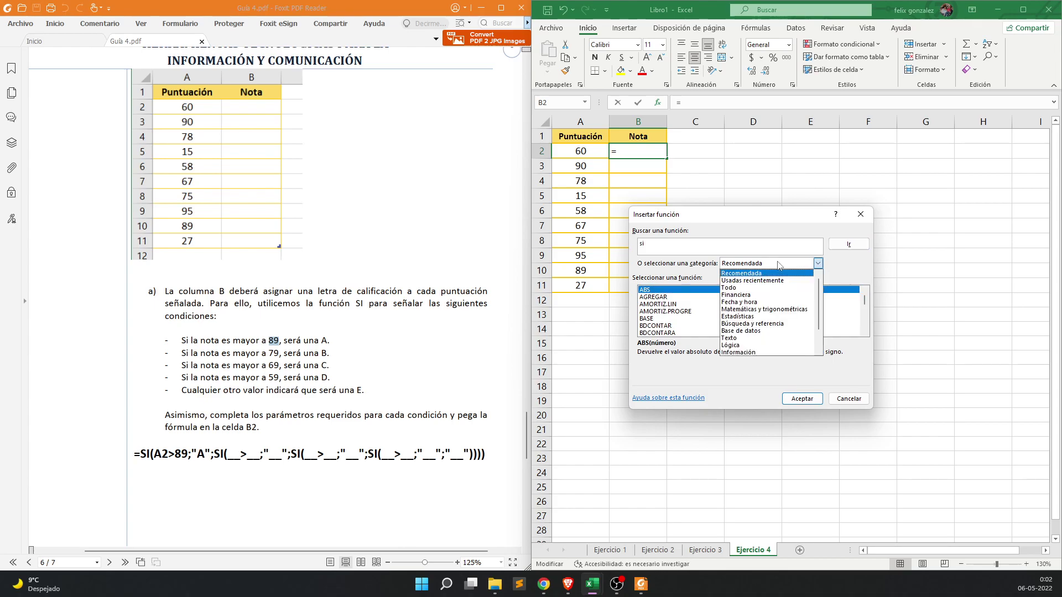
click(766, 288)
click(849, 244)
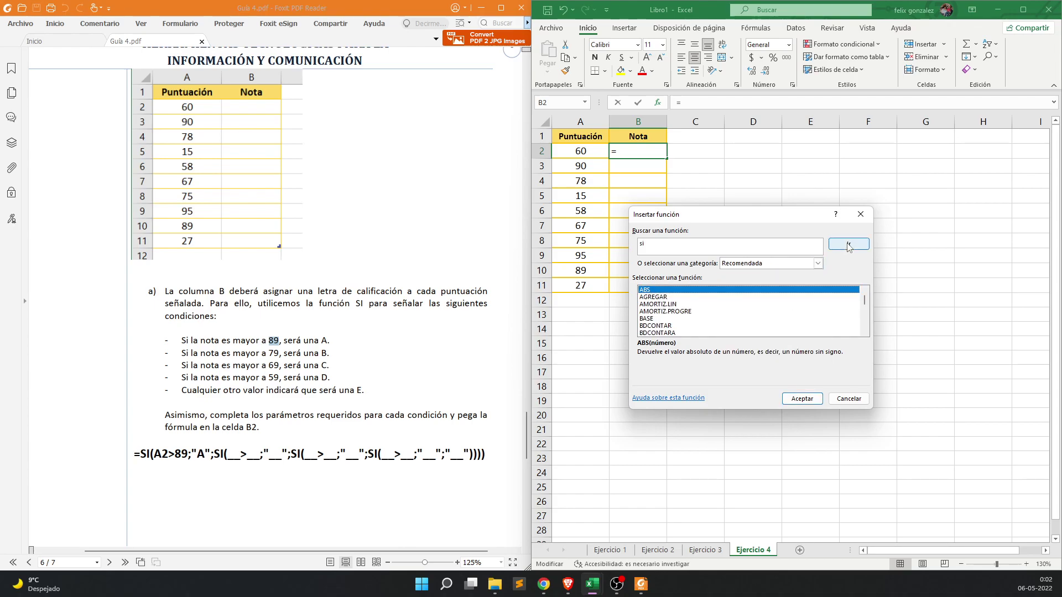
scroll(737, 309, down, 20)
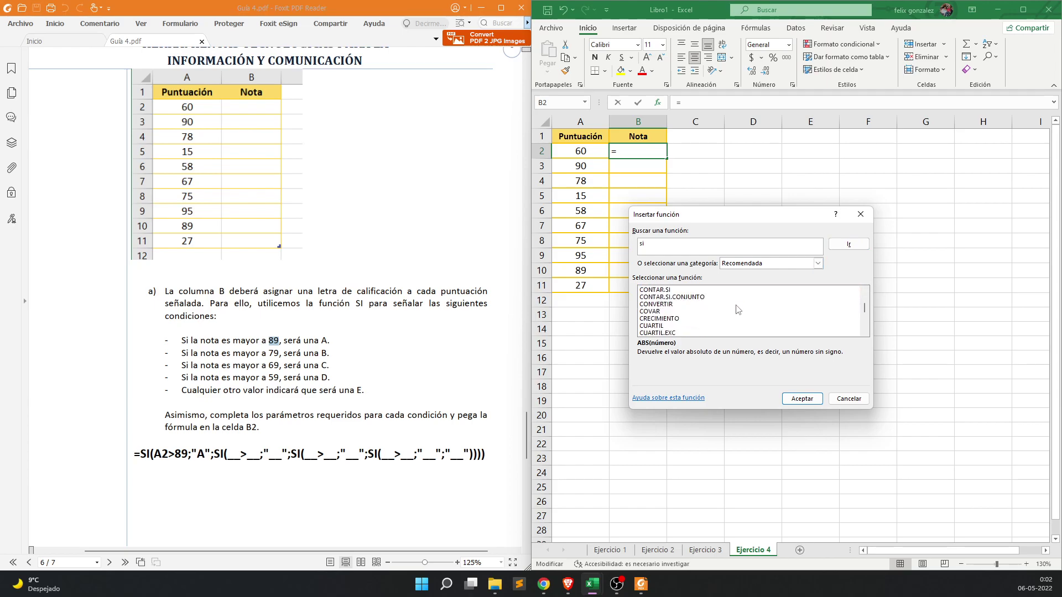
click(646, 326)
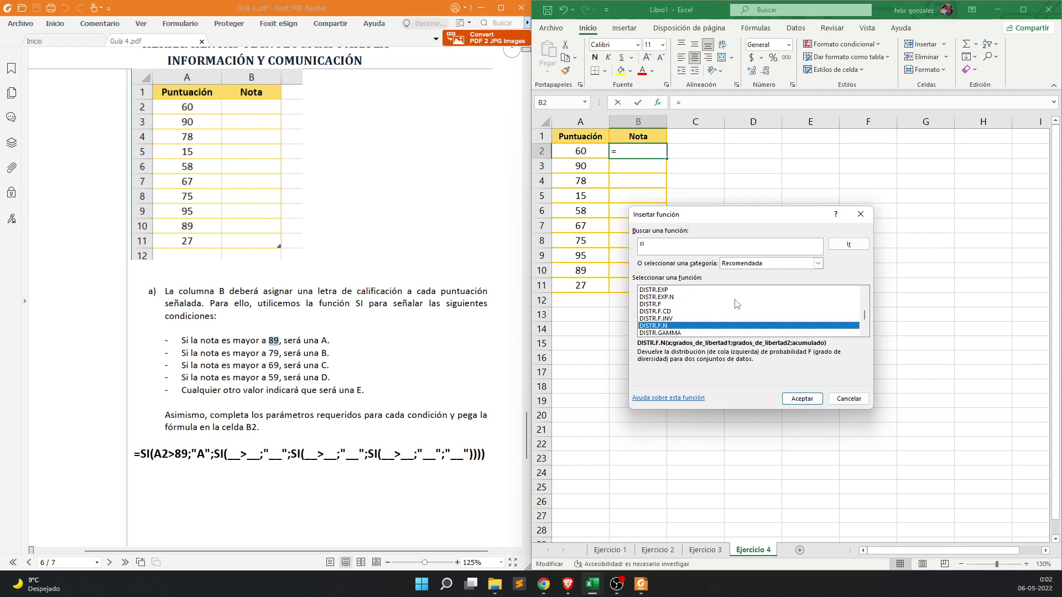
scroll(737, 305, down, 10)
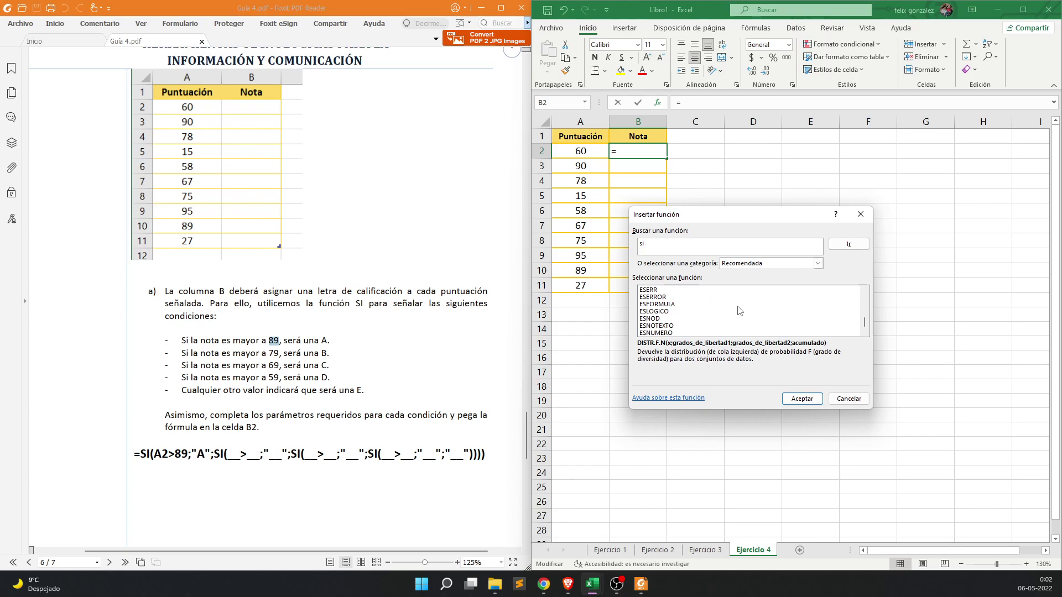
scroll(691, 332, up, 7)
scroll(687, 325, up, 7)
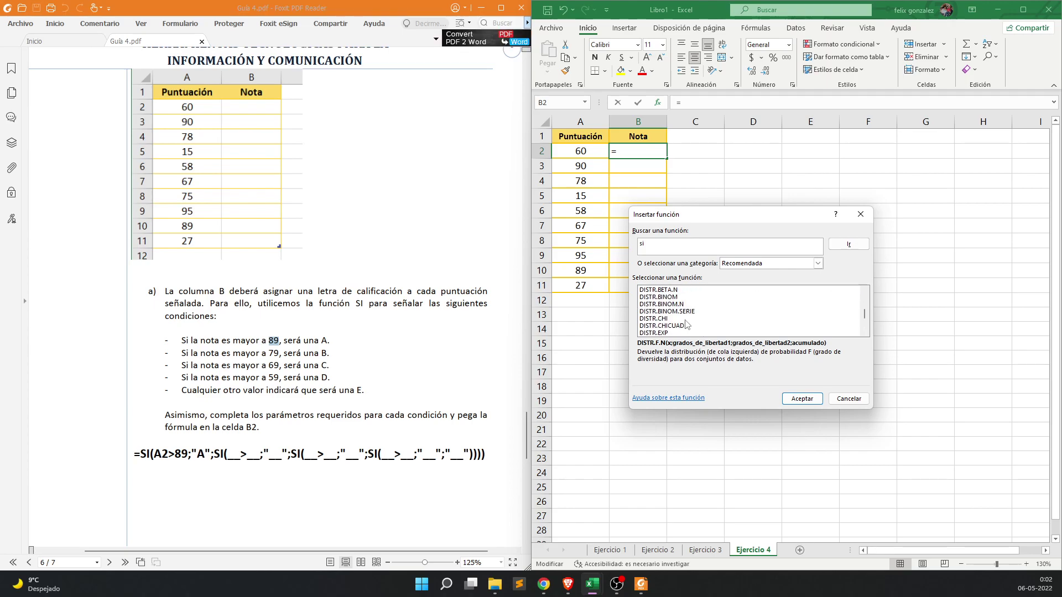
click(849, 399)
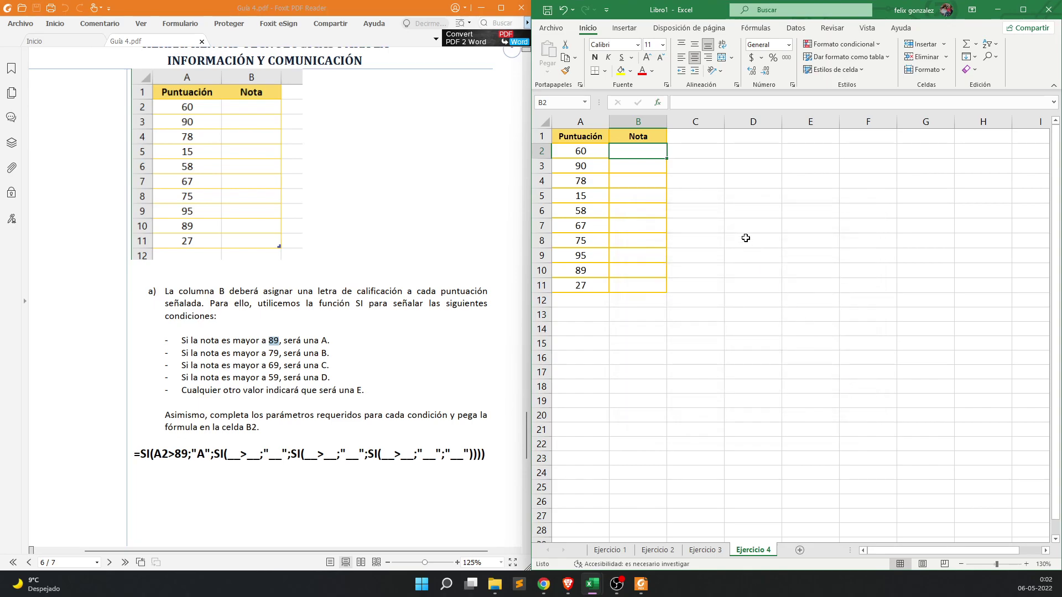
- Enter the formula =SI(A2>89;"A") in B2 to grade the first score
double_click(648, 153)
text(=si)
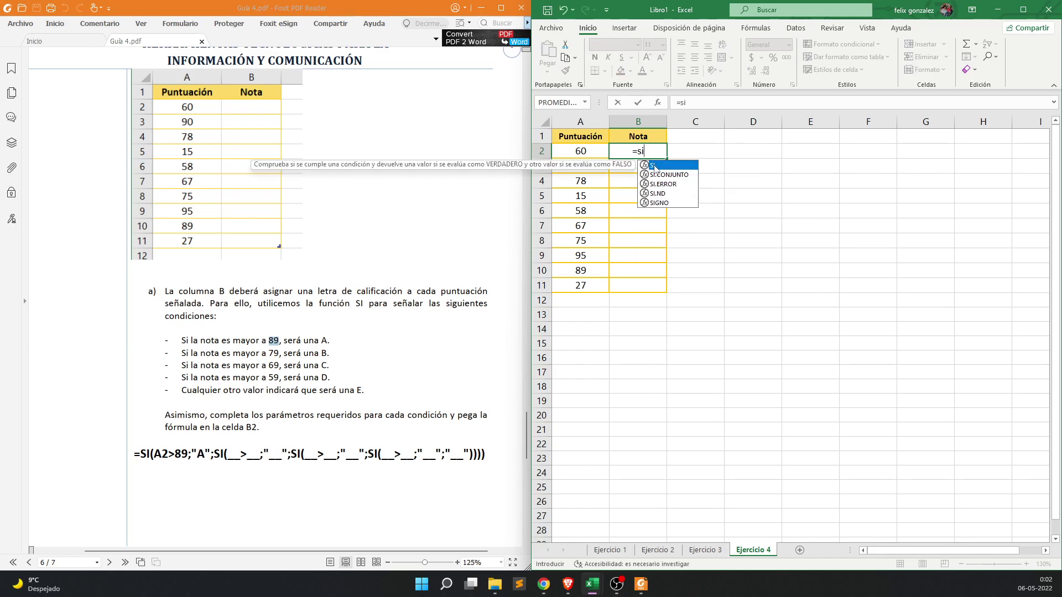
double_click(656, 166)
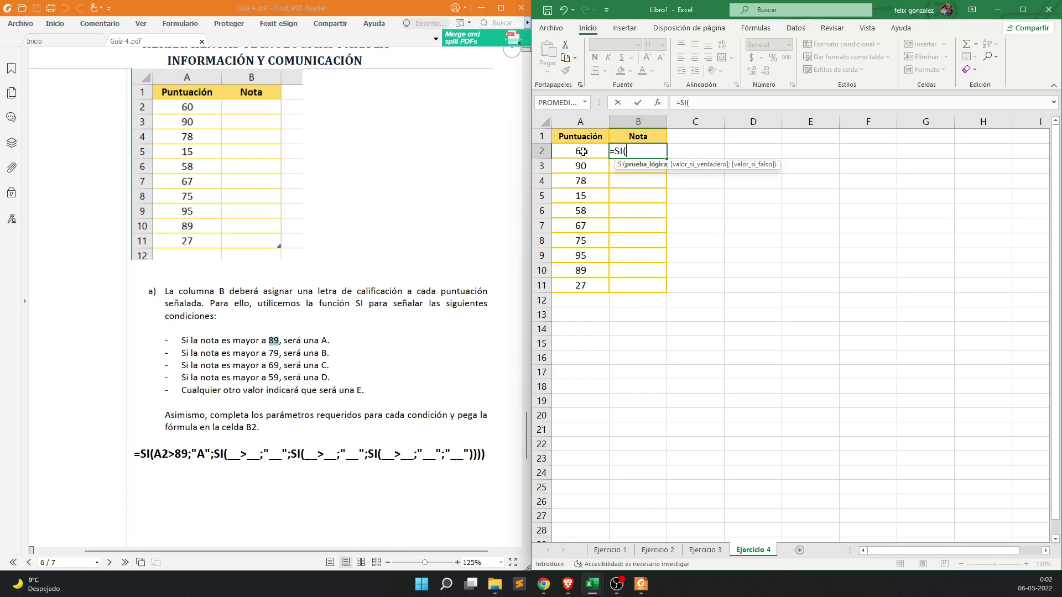
click(583, 152)
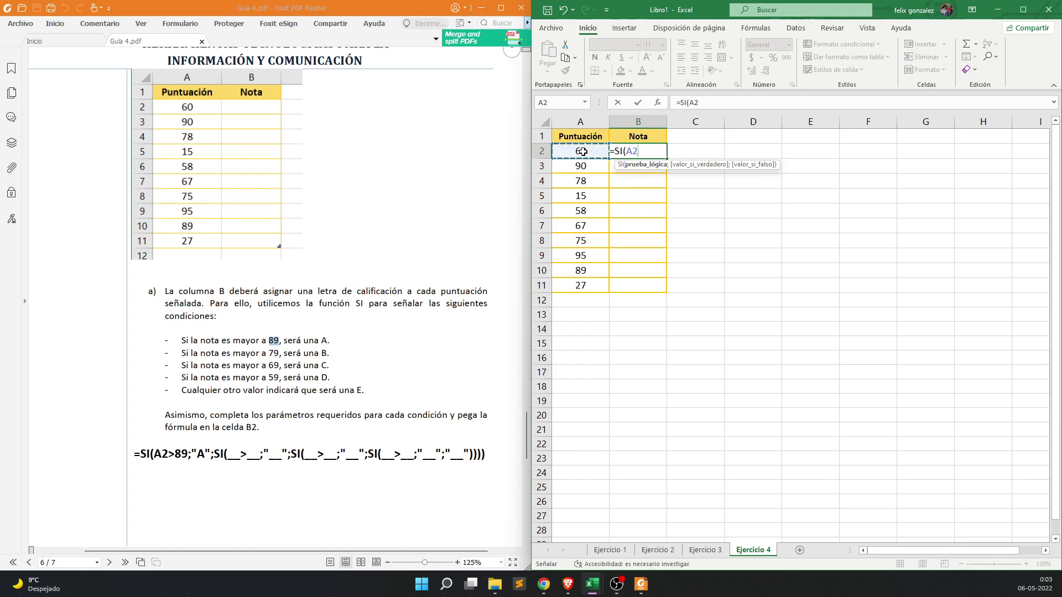
text(>89;)
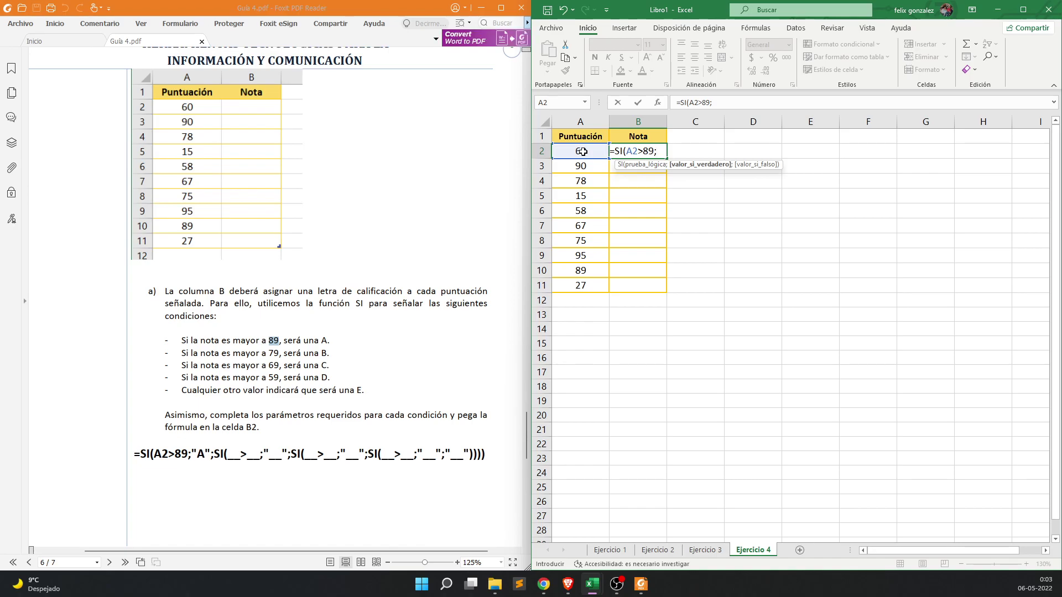
text("A")
key(Return)
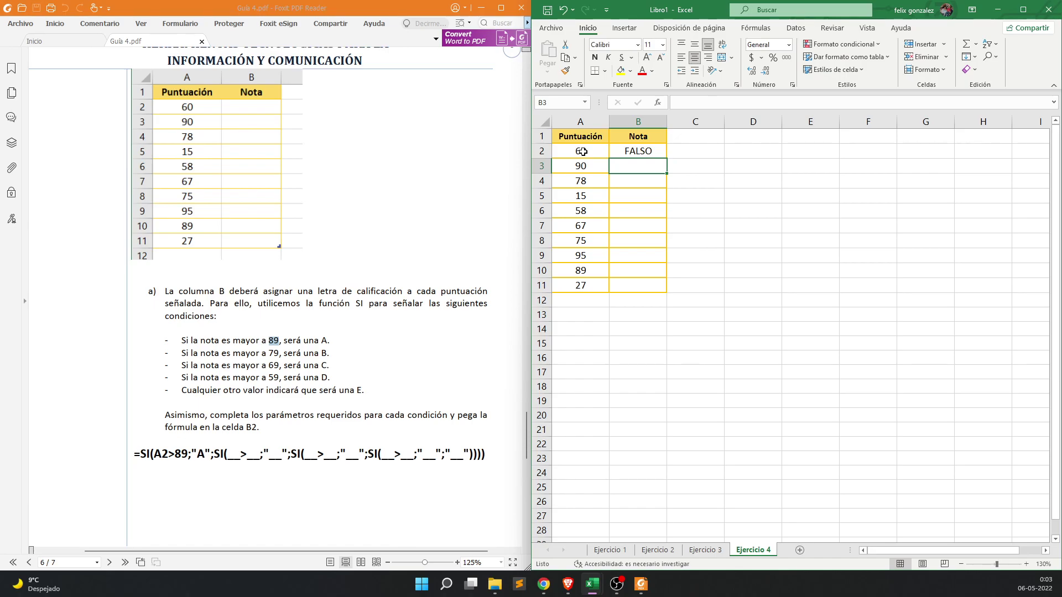
- Examine the arguments of the SI function in B2: Prueba_lógica, Valor_si_verdadero and the empty Valor_si_falso
double_click(640, 152)
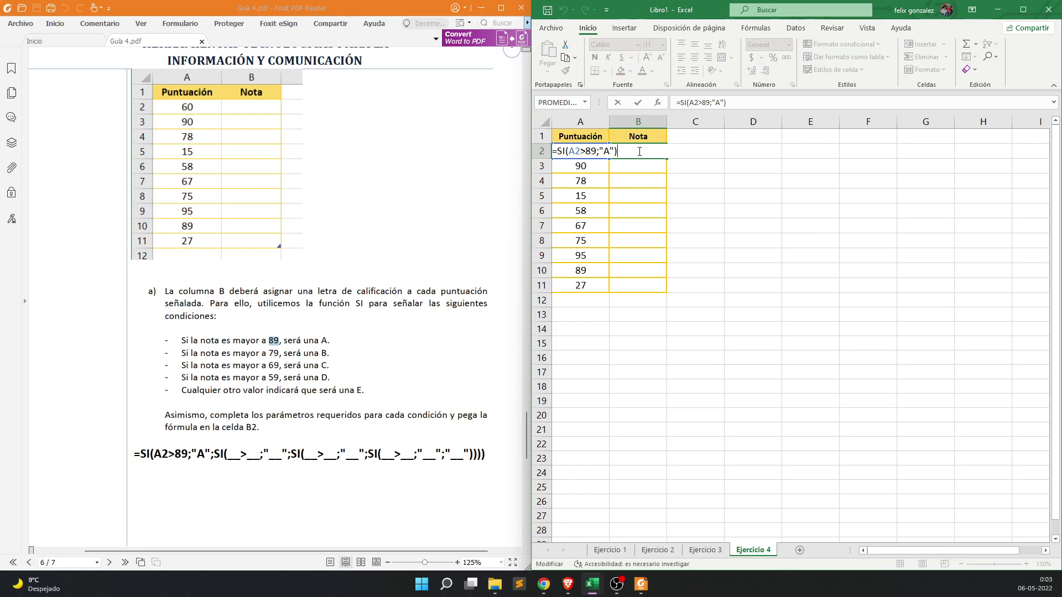
click(657, 102)
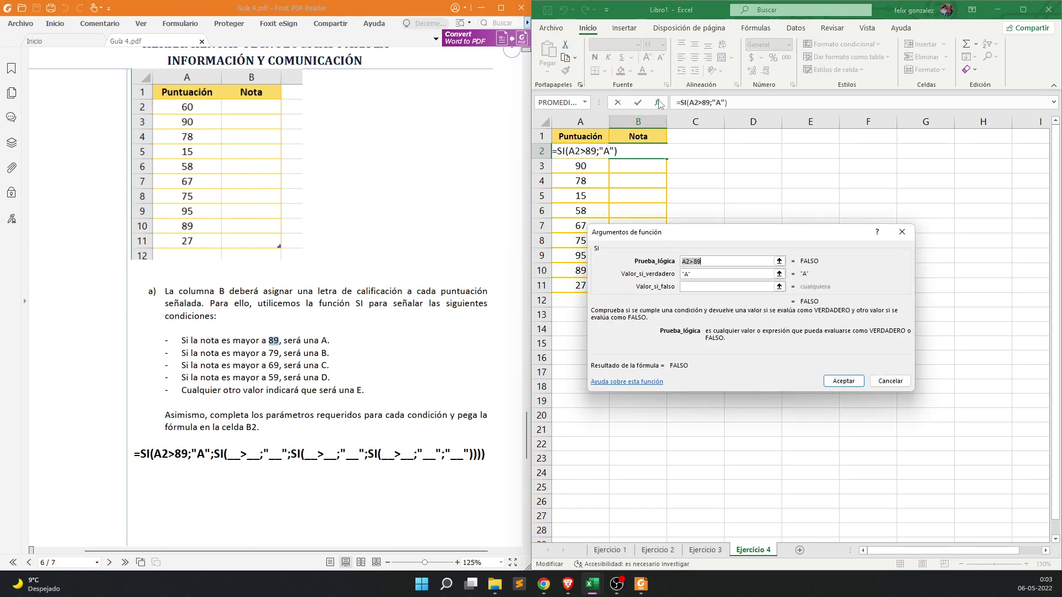
click(695, 285)
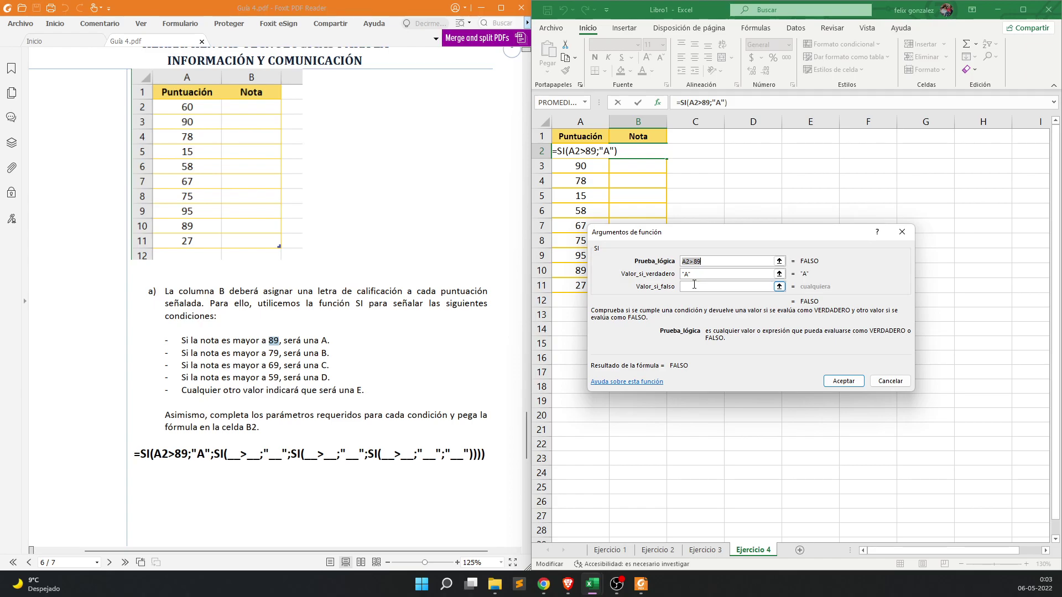
click(694, 285)
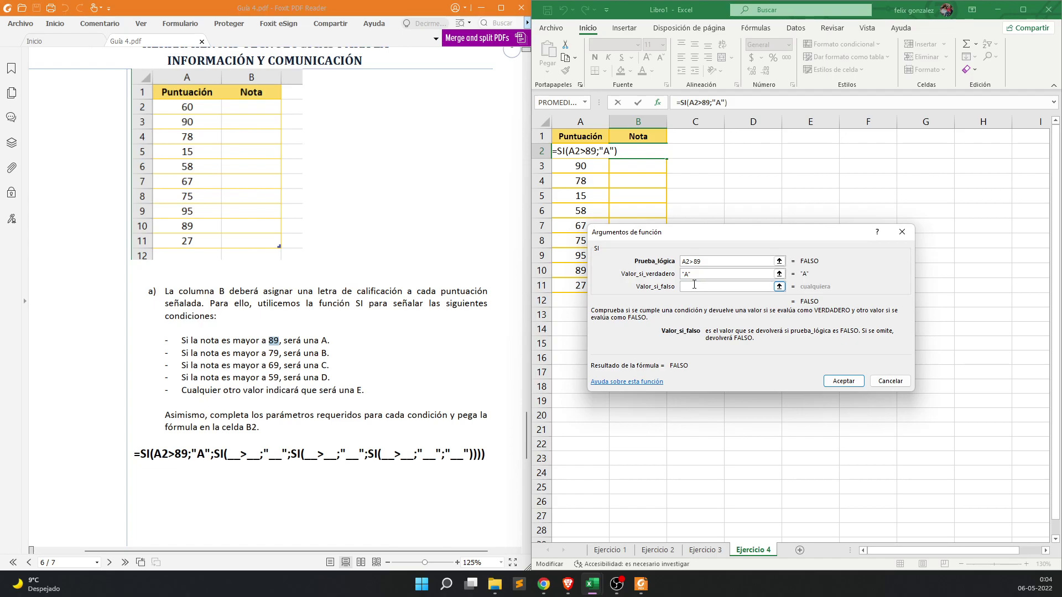
click(712, 262)
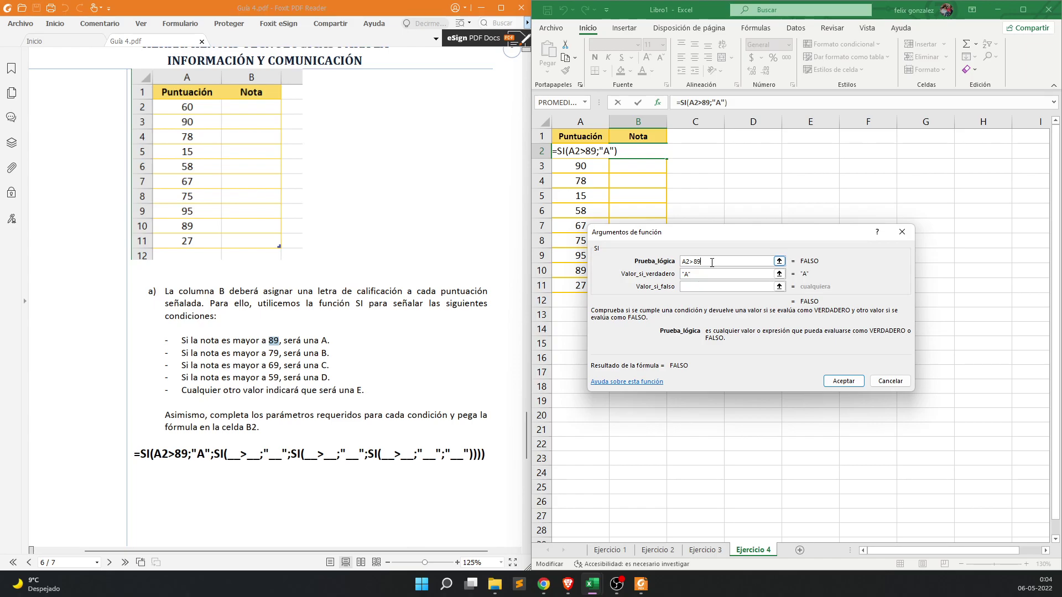
key(Tab)
key(Tab)
key(shift+Tab)
key(shift+Tab)
key(Tab)
key(Tab)
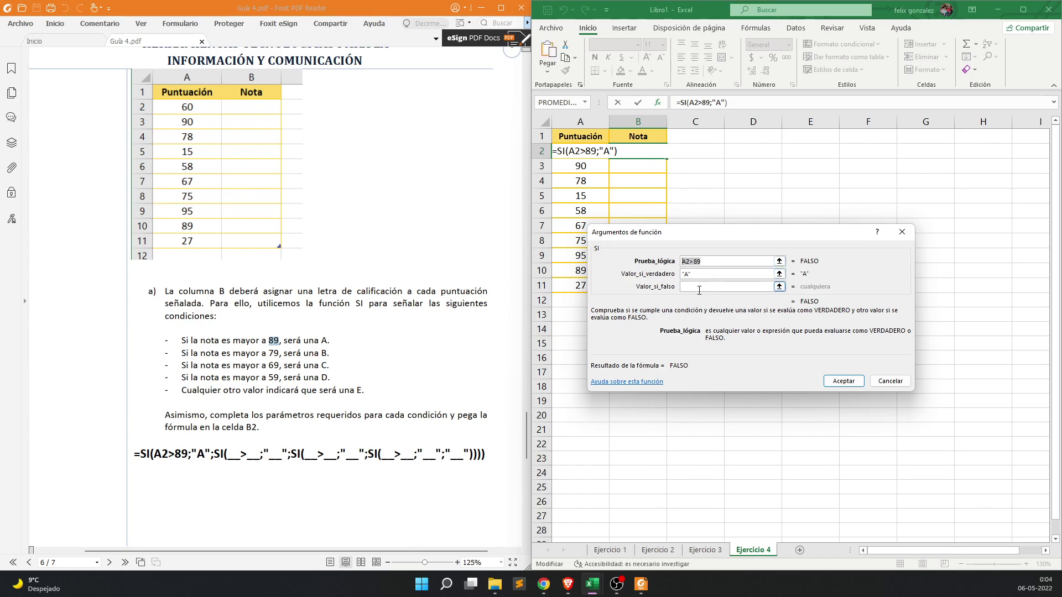
key(ctrl+v)
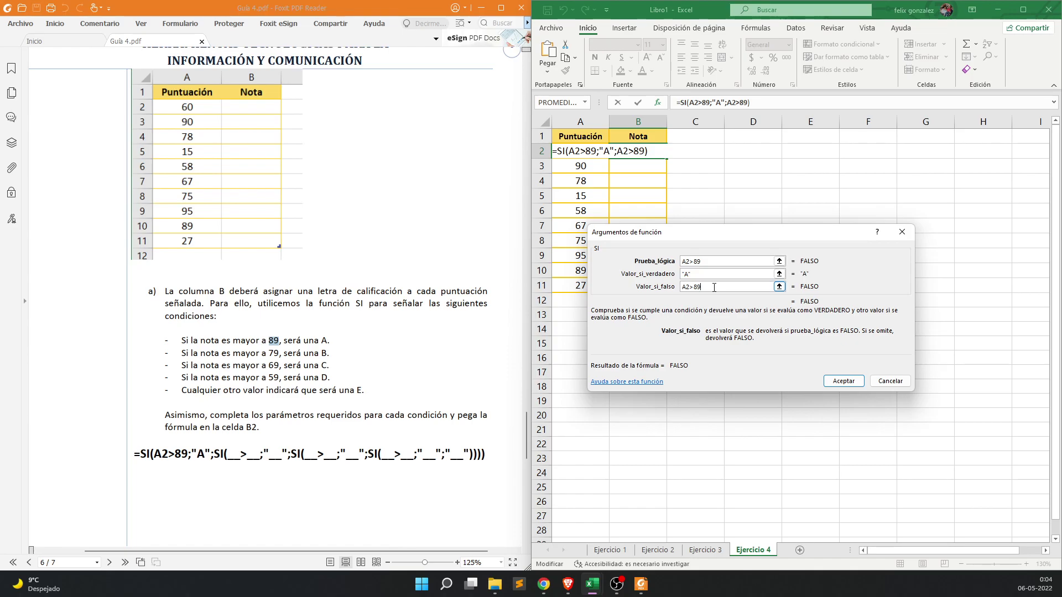
key(BackSpace)
key(BackSpace)
key(BackSpace)
click(843, 381)
click(780, 299)
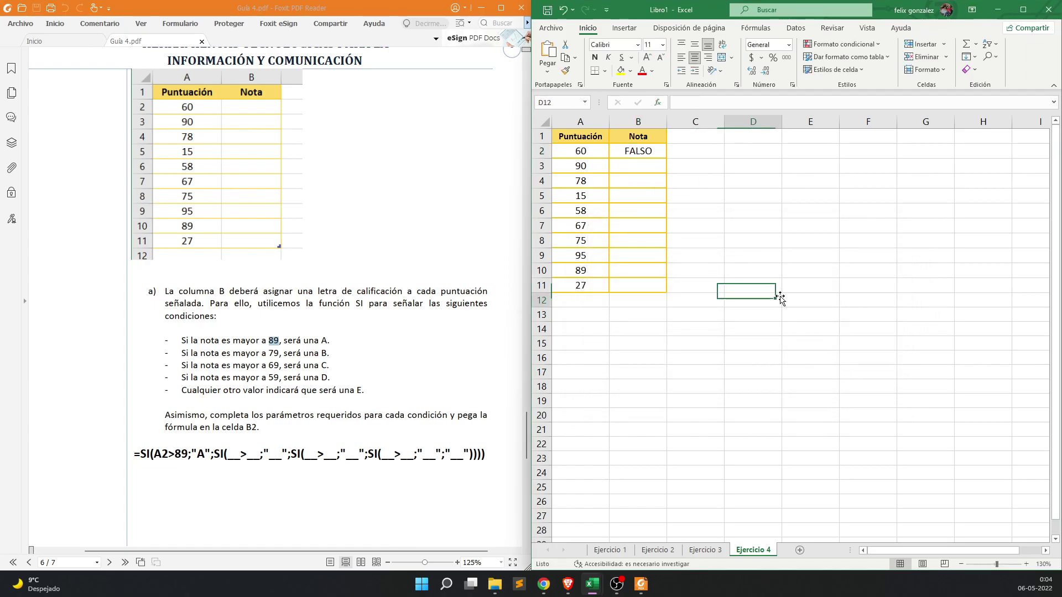
- Nest a copy of SI(A2>89;"A") as the value-if-false argument of the formula in B2
click(640, 151)
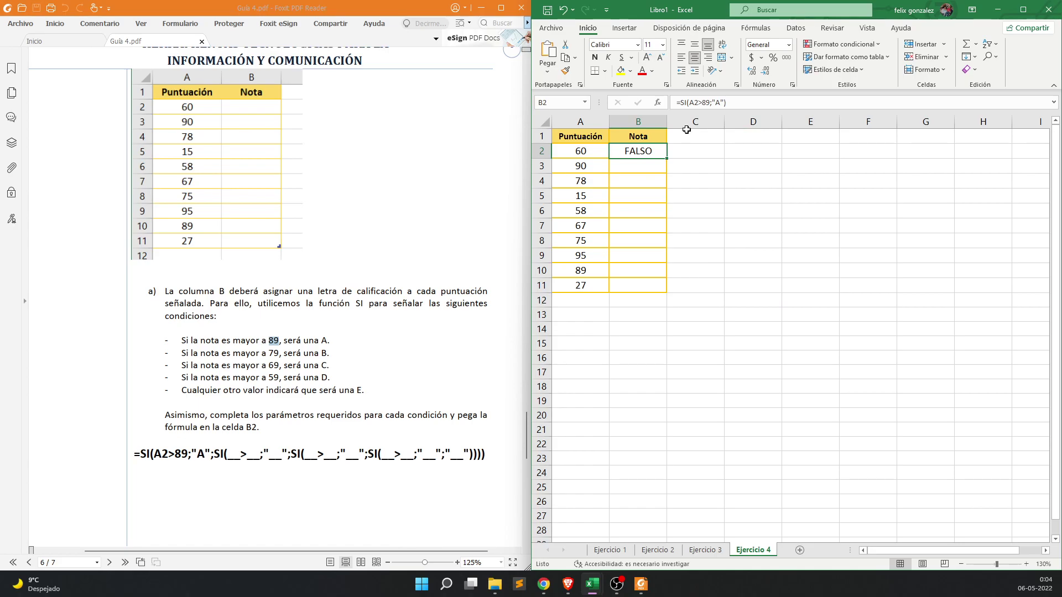
click(728, 103)
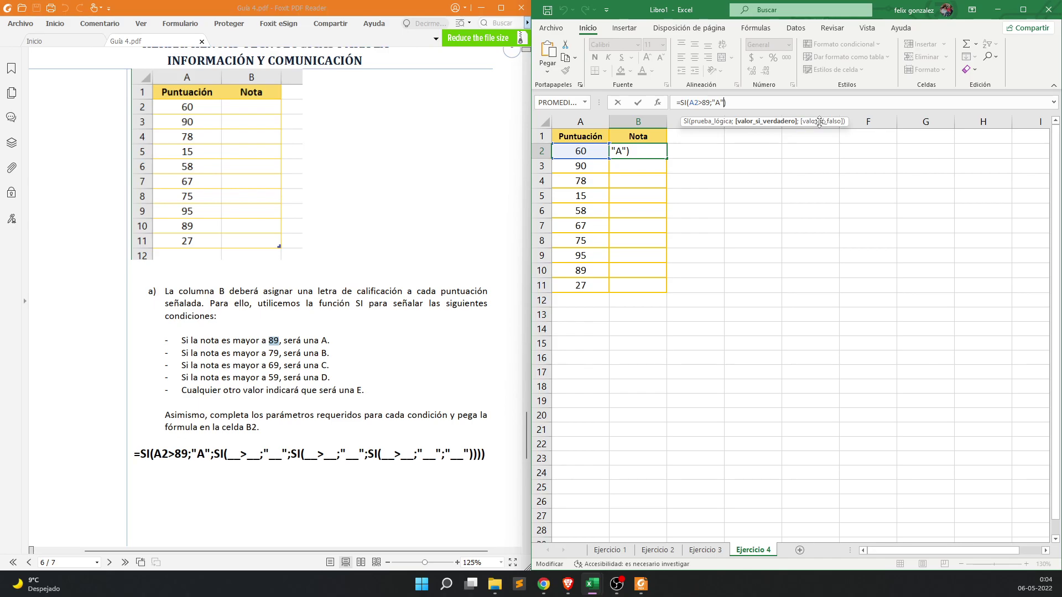
click(733, 103)
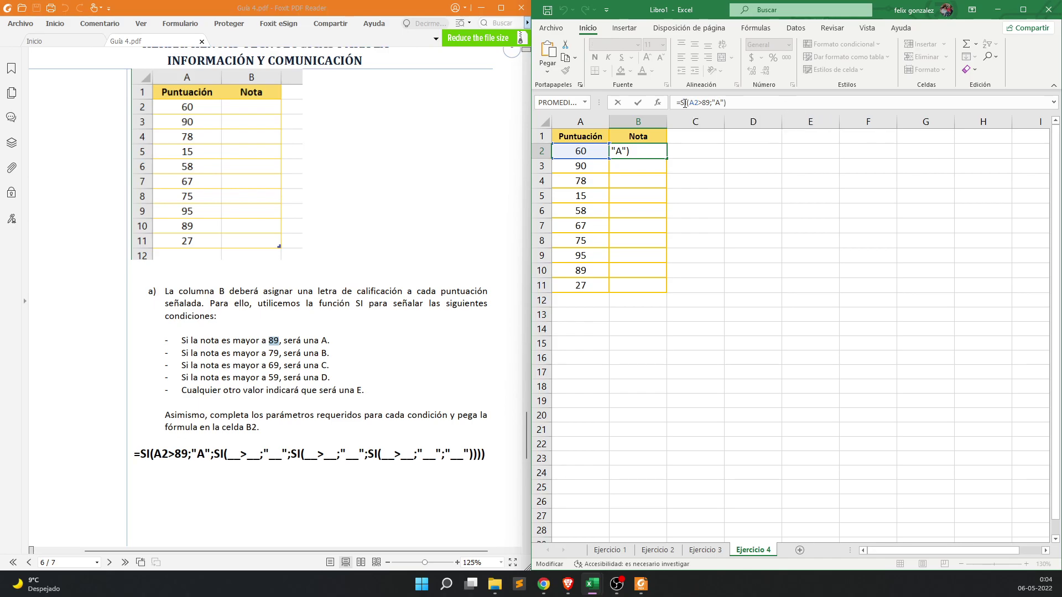
drag(683, 103, 737, 102)
key(ctrl+c)
click(725, 103)
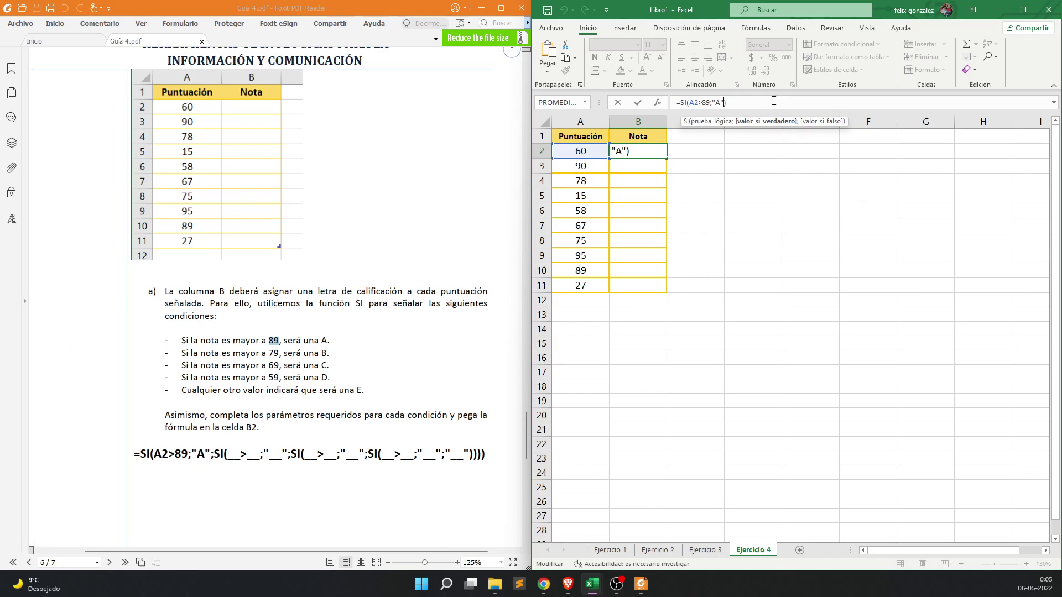
text(;)
key(ctrl+v)
- Change the nested SI in the B2 formula to test A2>79 and return "B"
key(Left)
key(Left)
key(Left)
key(Left)
key(Left)
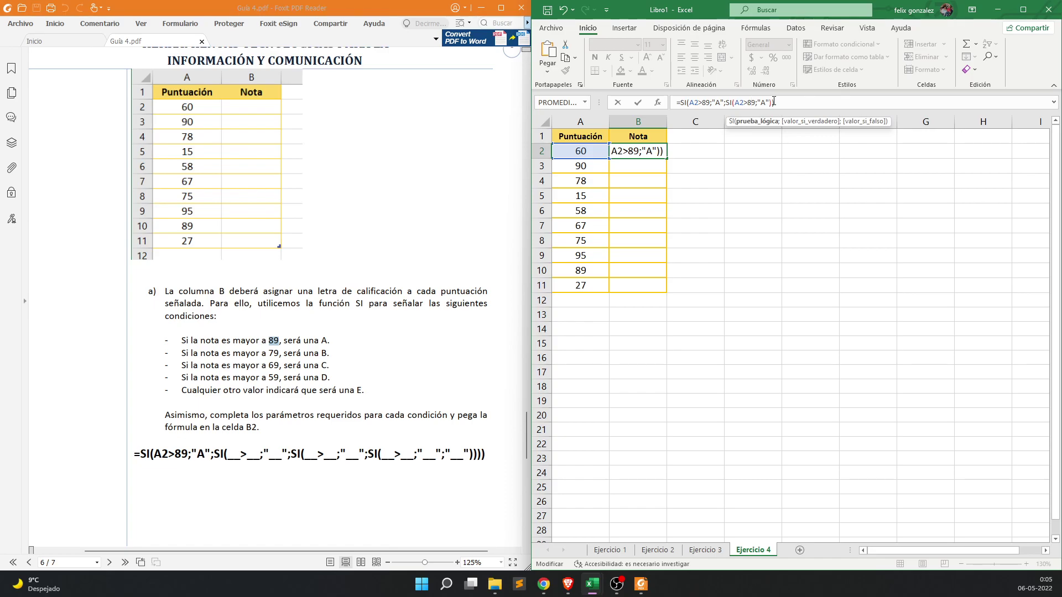
key(BackSpace)
text(7)
key(Right)
key(Right)
key(Right)
key(BackSpace)
text(B)
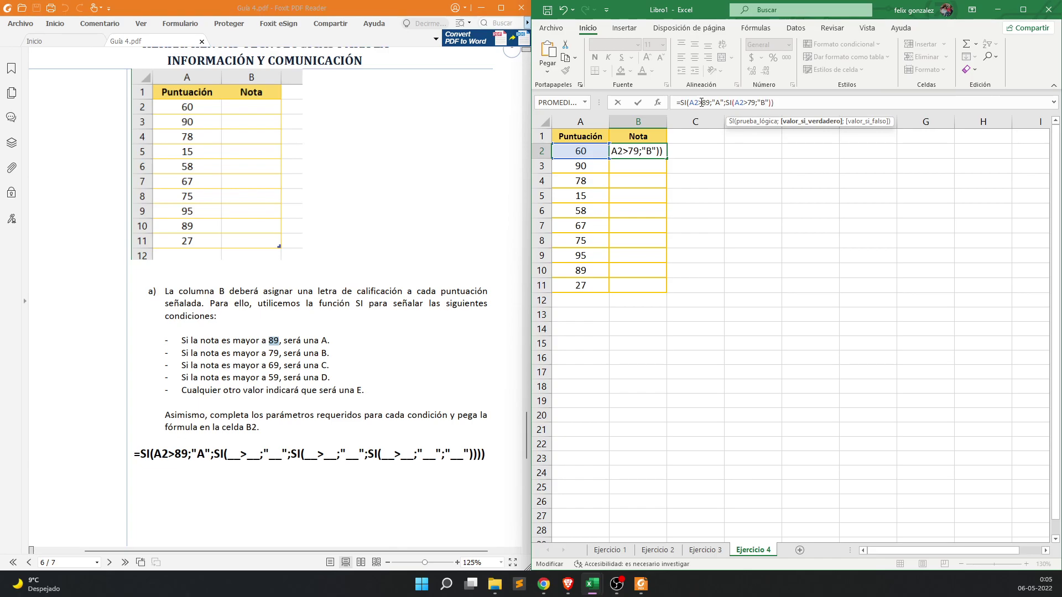
key(Right)
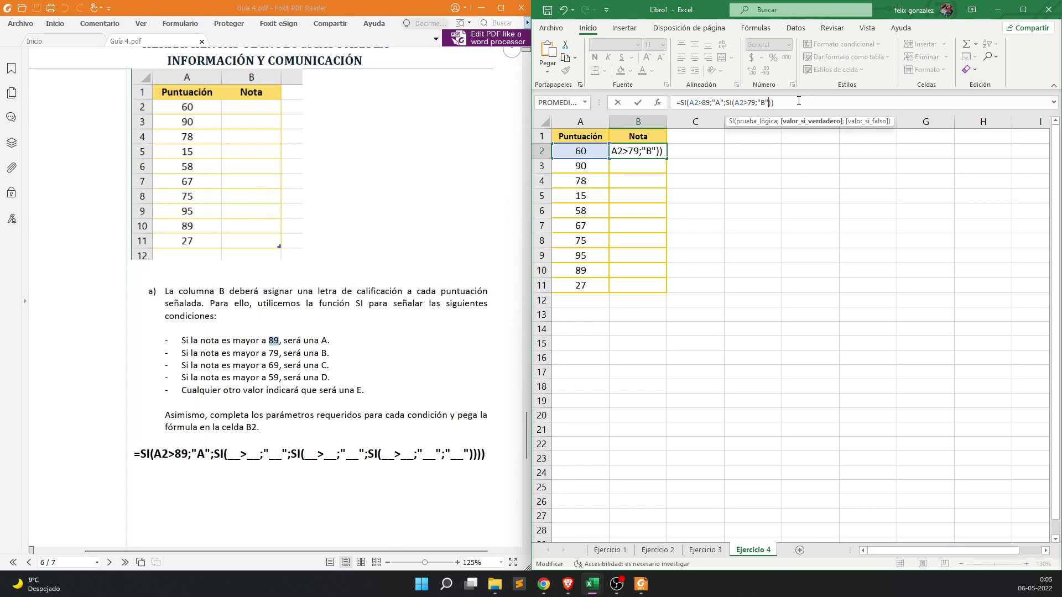
- Nest a third SI after "B" in the B2 formula, testing A2>69 and returning "C"
text(;)
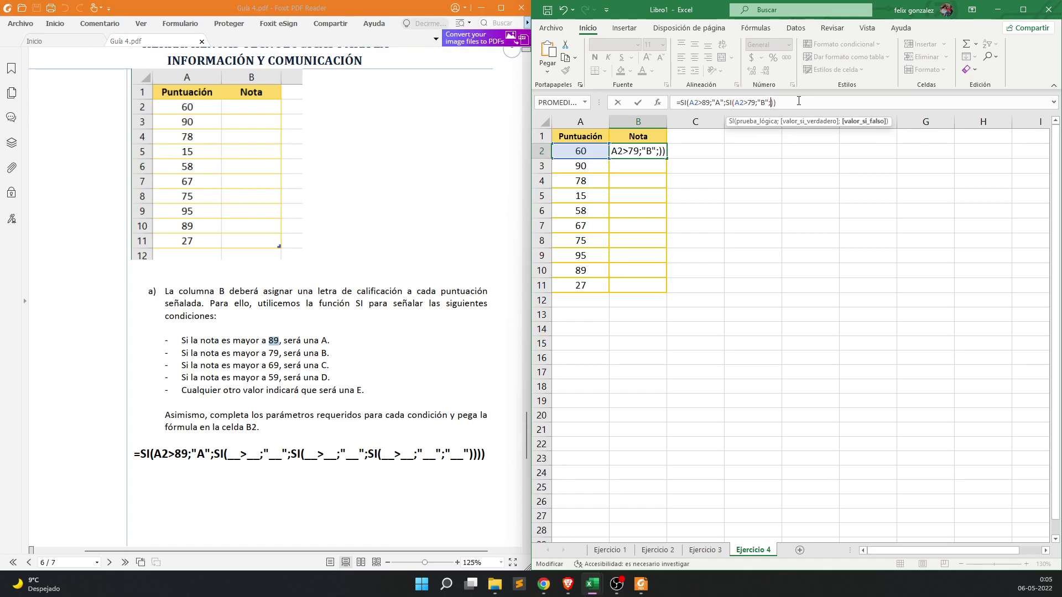
key(ctrl+v)
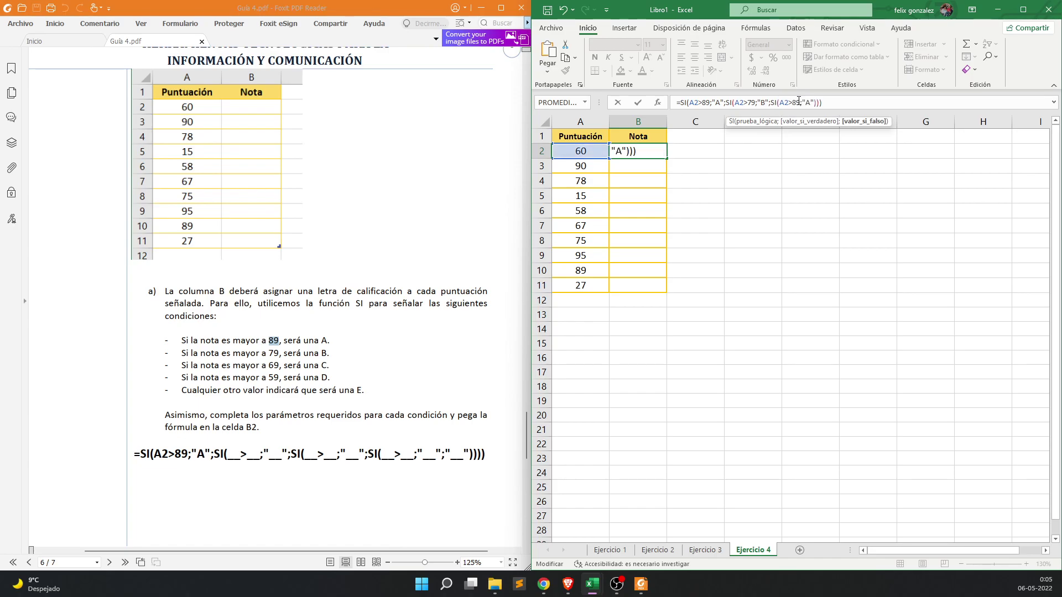
click(799, 102)
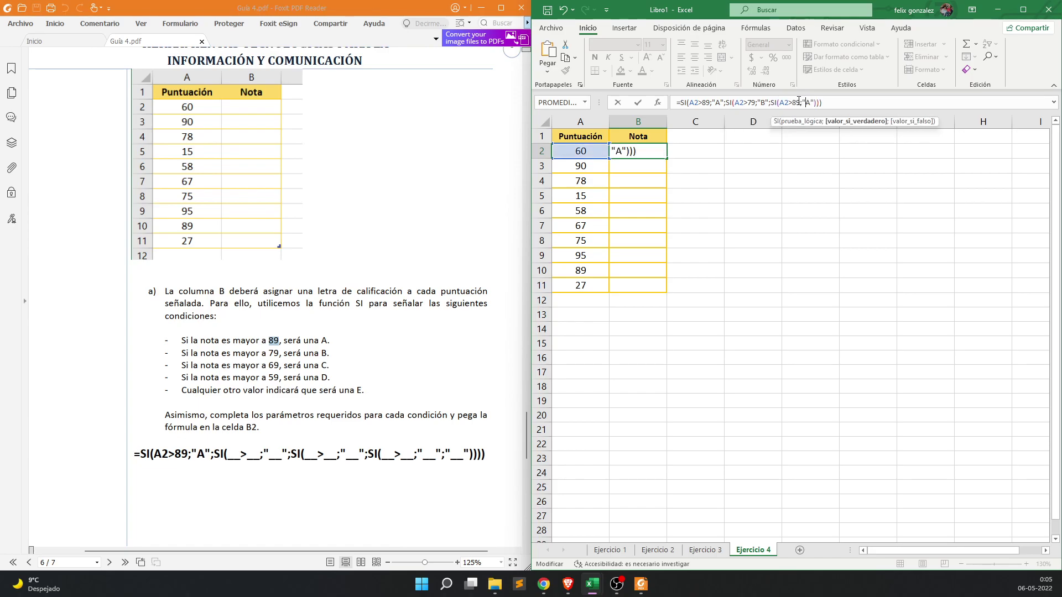
key(BackSpace)
text(6)
key(Right)
key(Right)
key(BackSpace)
text(C)
text(;)
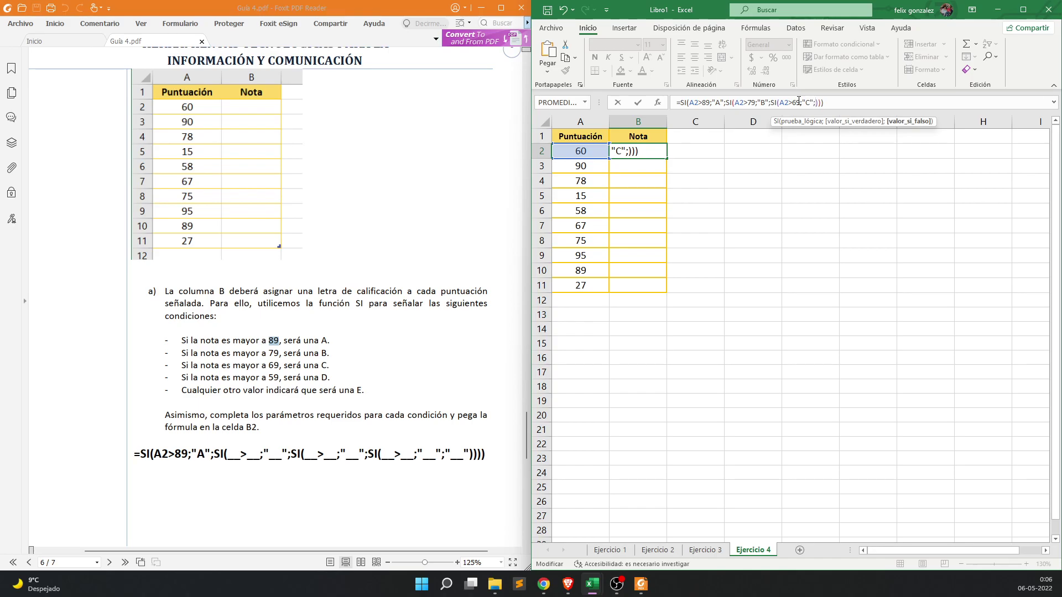
- Add "D" as the final value-if-false of the B2 formula and enter it
text("C";"D)
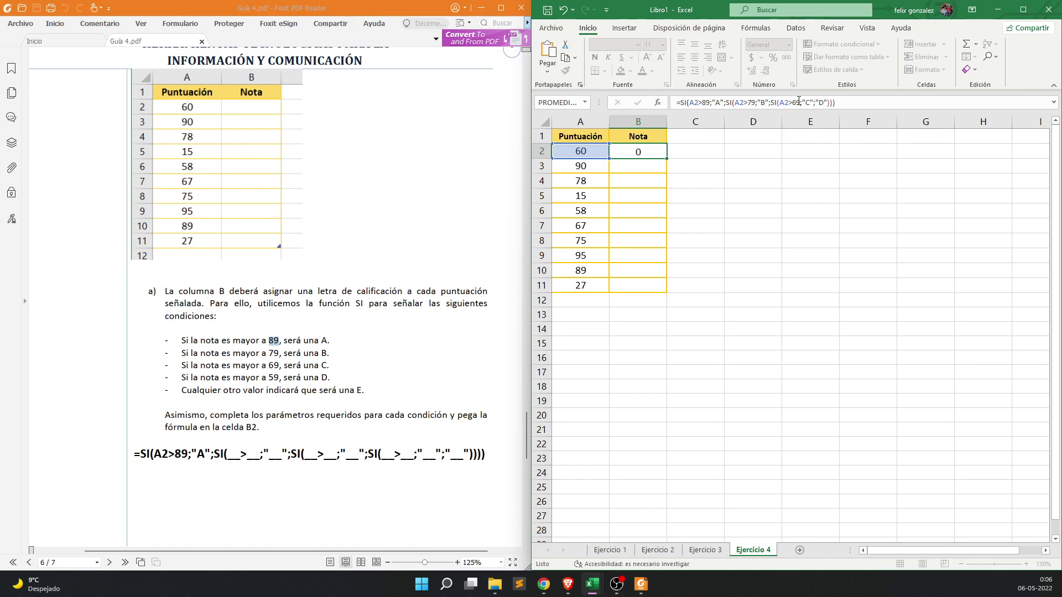
key(Return)
- Review the conditions and results of the nested SI formula in B2, from A2>89 through "C"
click(628, 155)
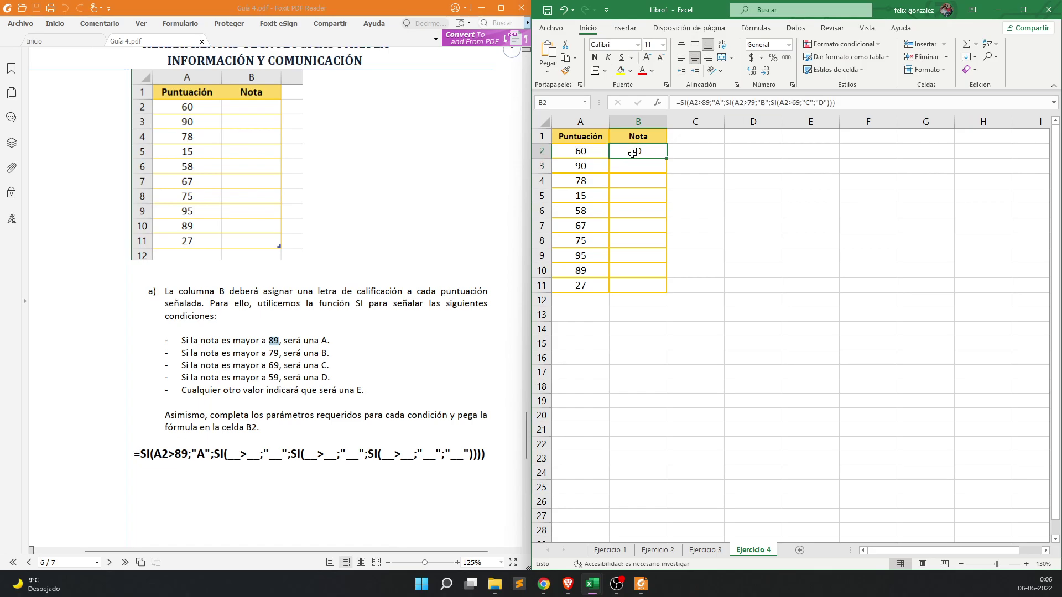
click(689, 103)
double_click(694, 103)
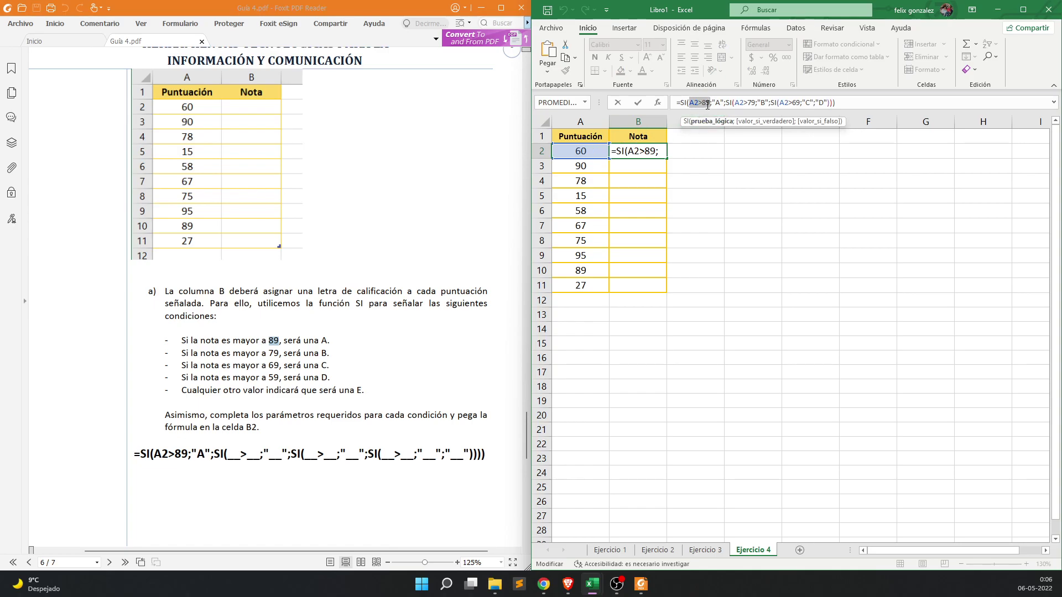
drag(726, 103, 807, 103)
double_click(808, 102)
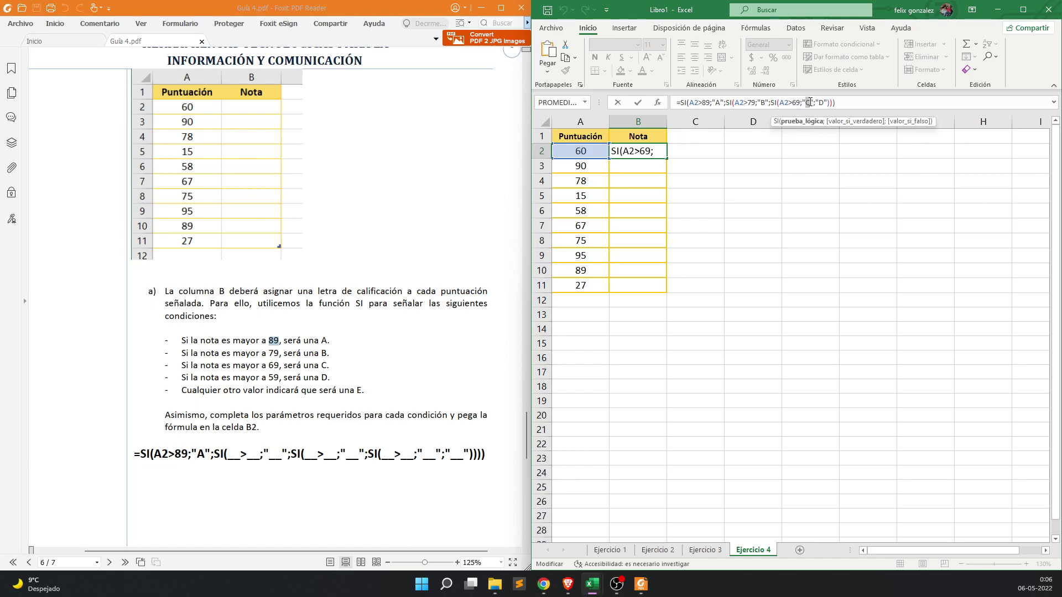
drag(815, 102, 682, 105)
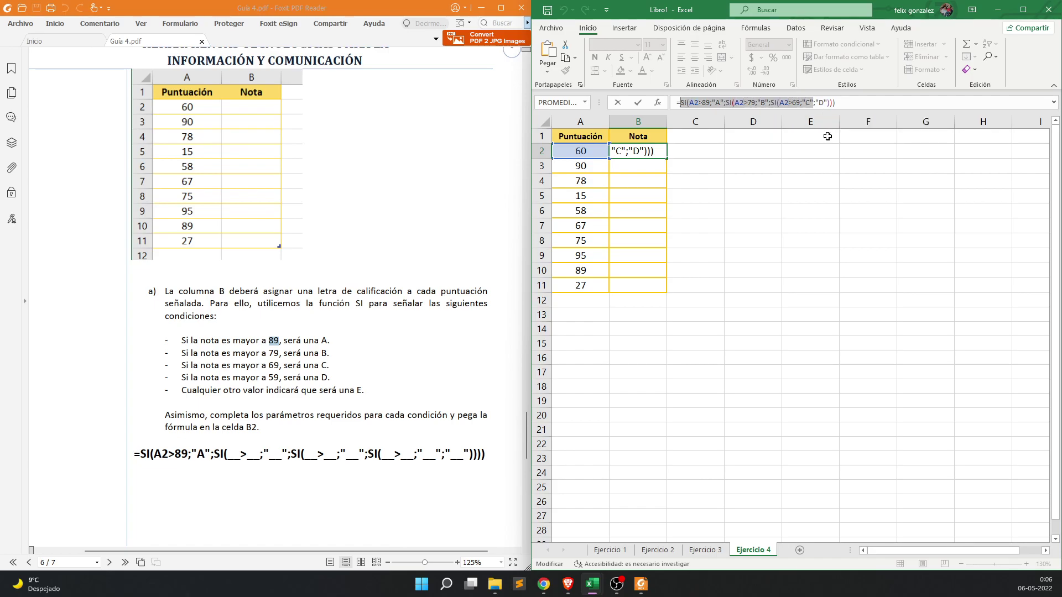
key(Return)
- Fill the B2 grade formula down the Nota column to B11
click(650, 151)
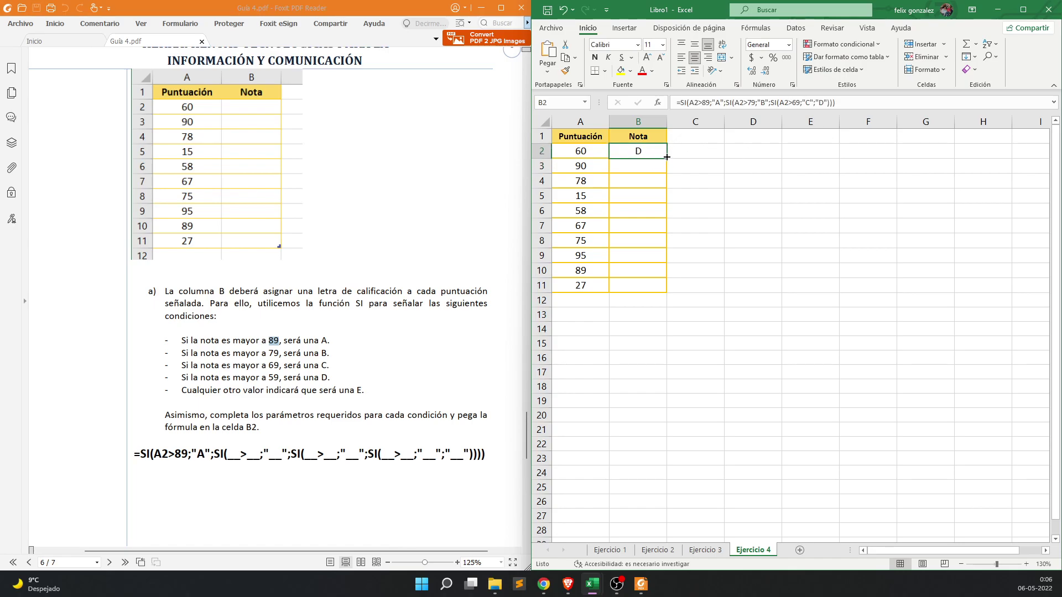
drag(667, 157, 667, 292)
click(764, 230)
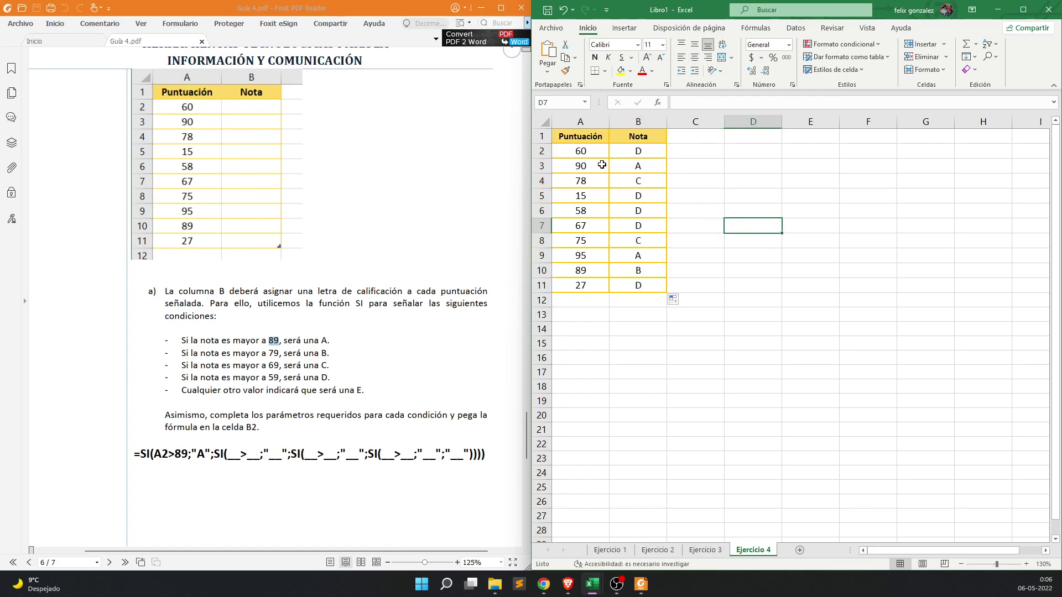
- Examine the filled formulas in B3 and B4 to see which SI condition each score meets
click(562, 167)
click(624, 164)
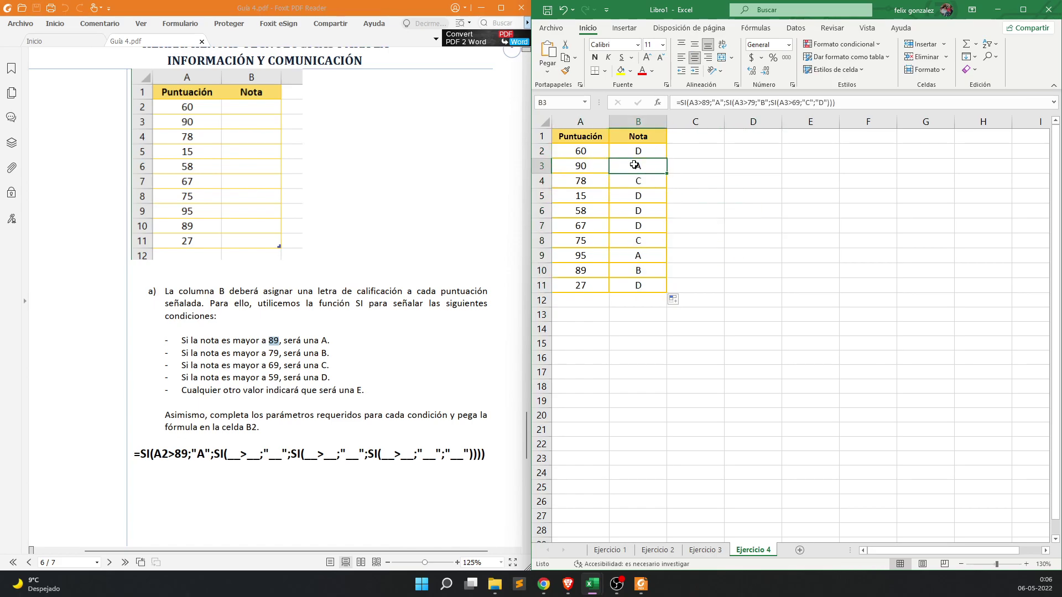
drag(721, 102, 677, 103)
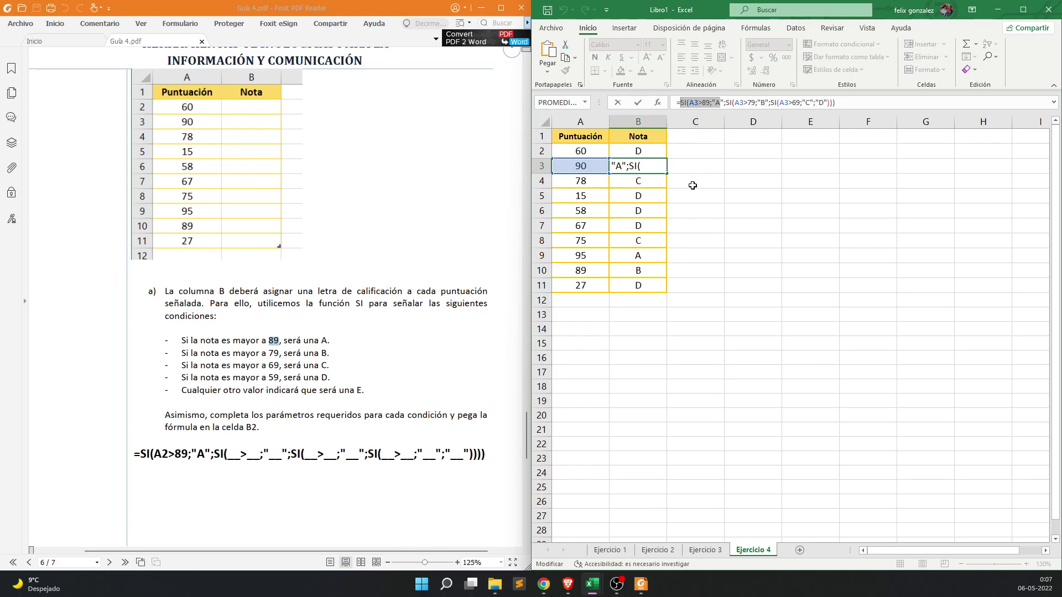
key(Return)
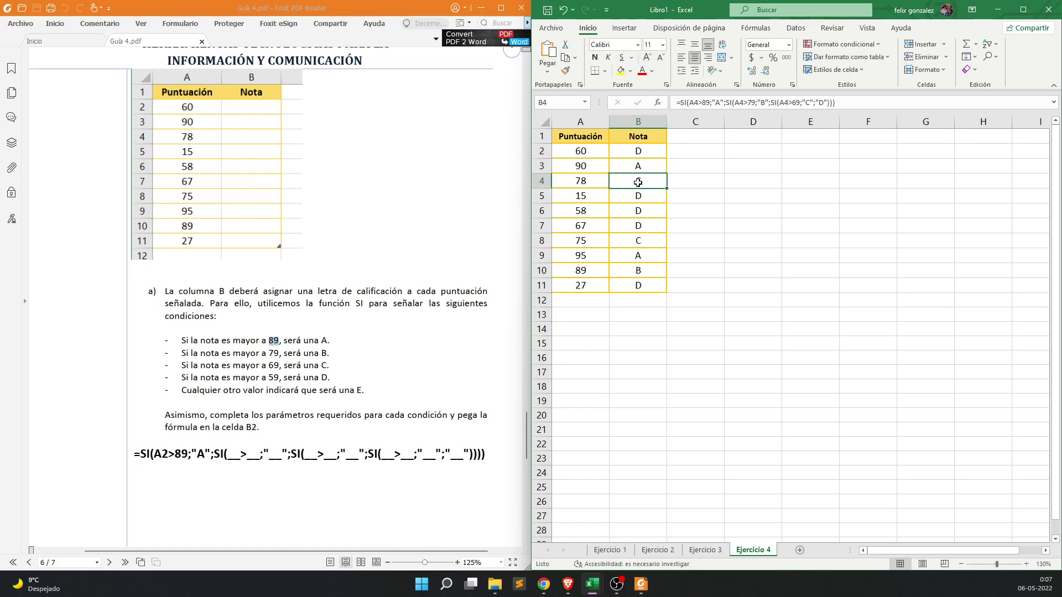
drag(690, 103, 811, 103)
click(728, 103)
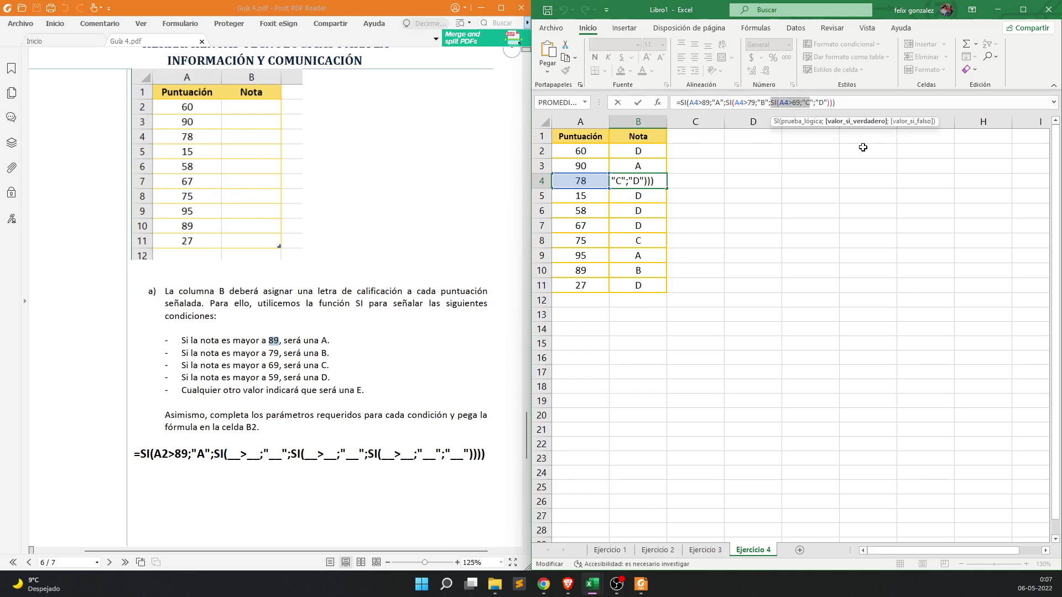
key(Return)
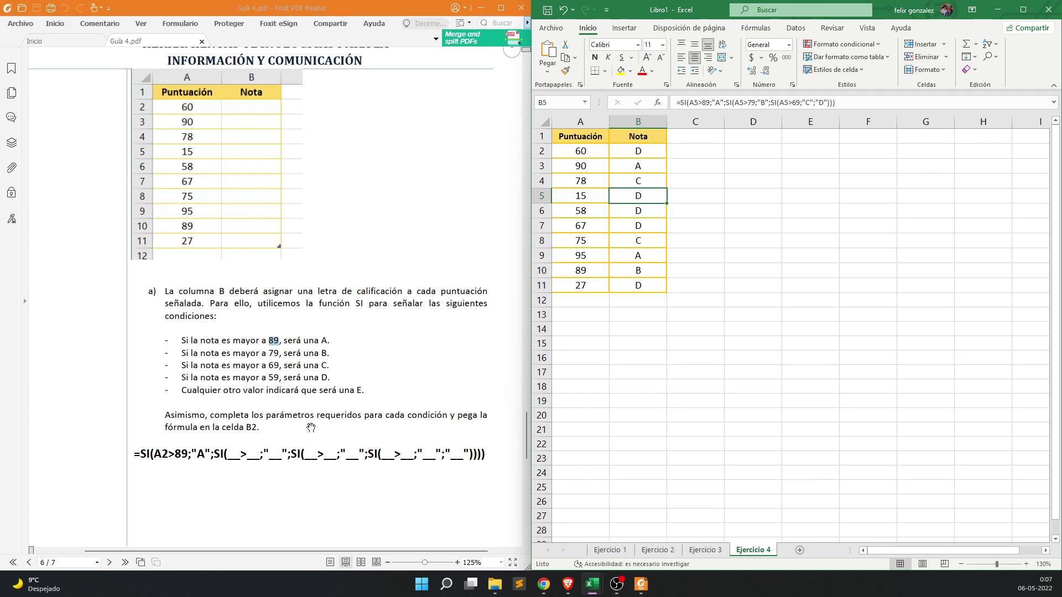
click(844, 169)
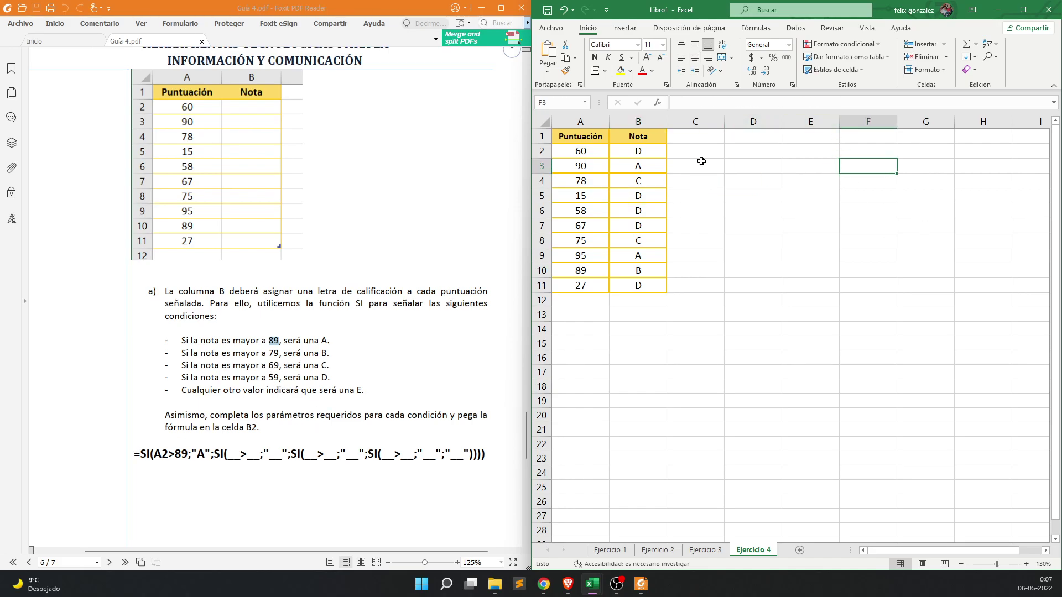
- Replace the final "D" in the B2 formula with a fourth nested SI(A2>89;"A")
click(643, 155)
click(835, 103)
text())
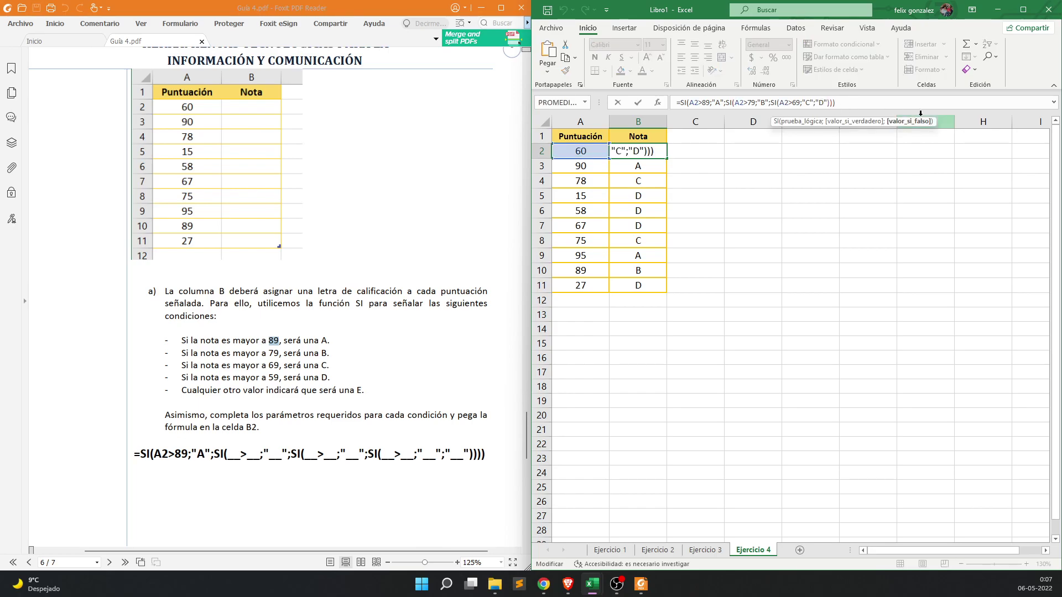
key(BackSpace)
key(BackSpace)
key(BackSpace)
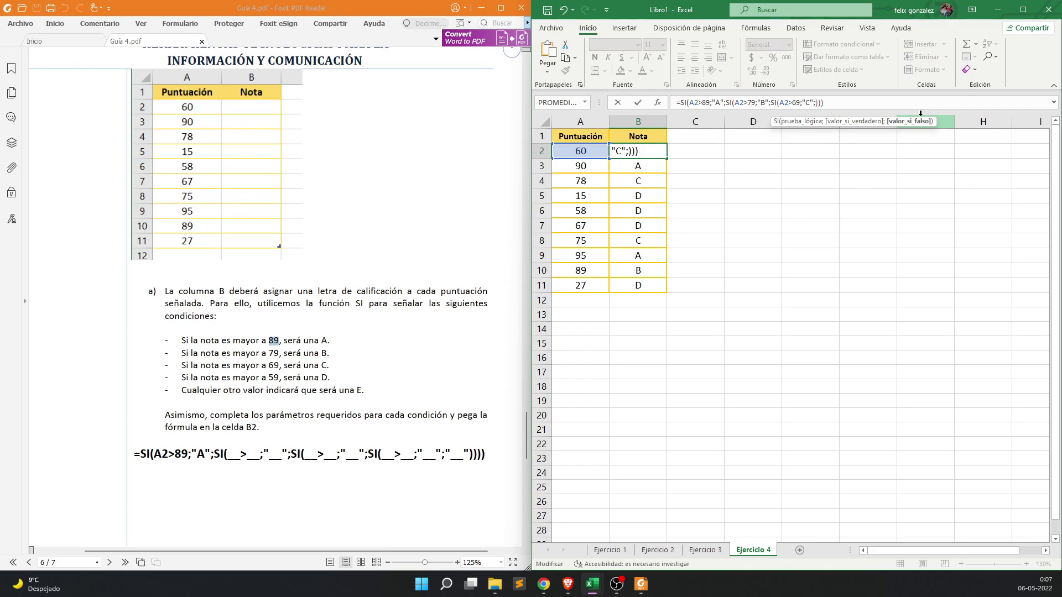
text(SI(A2>89;"A"))
- Change the fourth nested SI in the B2 formula to test A2>59 and return "D"
key(Left)
key(Left)
key(Left)
key(Left)
key(Left)
key(Left)
key(Left)
key(Left)
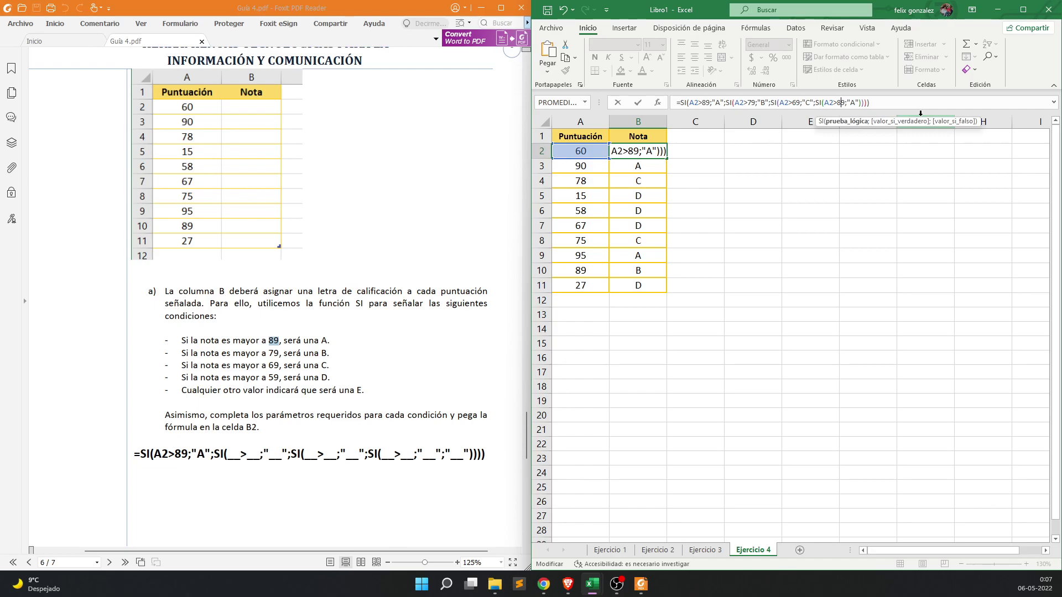
key(BackSpace)
text(5)
key(Right)
key(Right)
key(Delete)
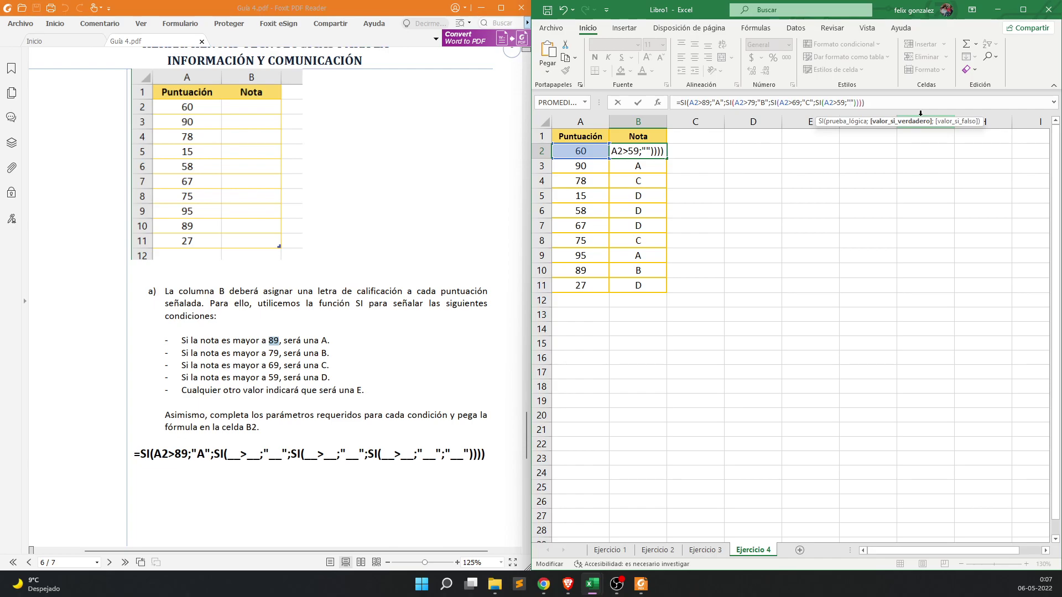
text(D";)
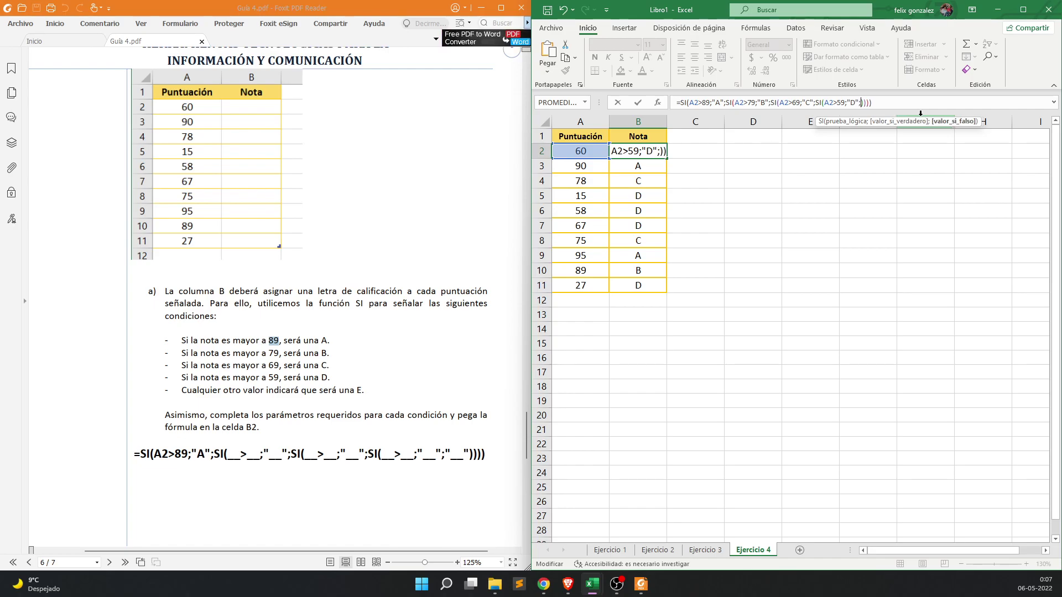
- Add "E" as the last SI's value-if-false in B2 and enter the completed formula
text("E)
text(")
text(E)
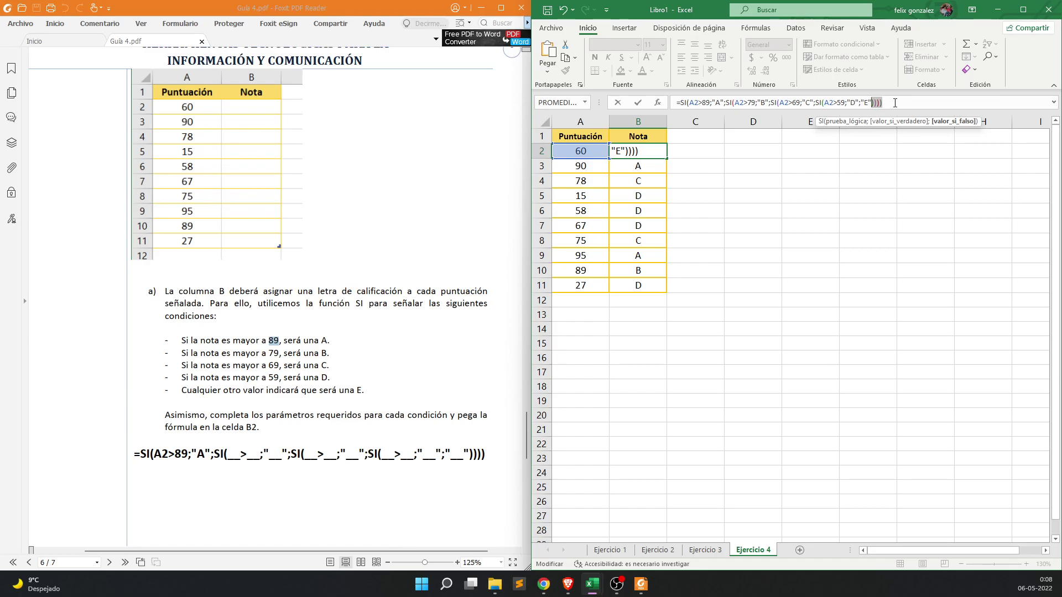
drag(815, 103, 935, 116)
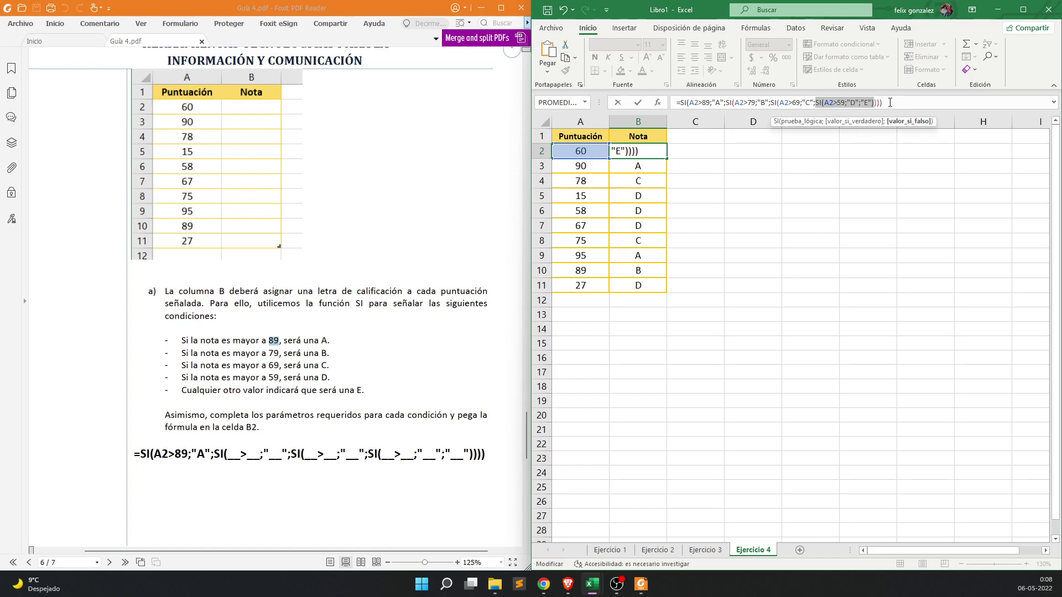
key(Return)
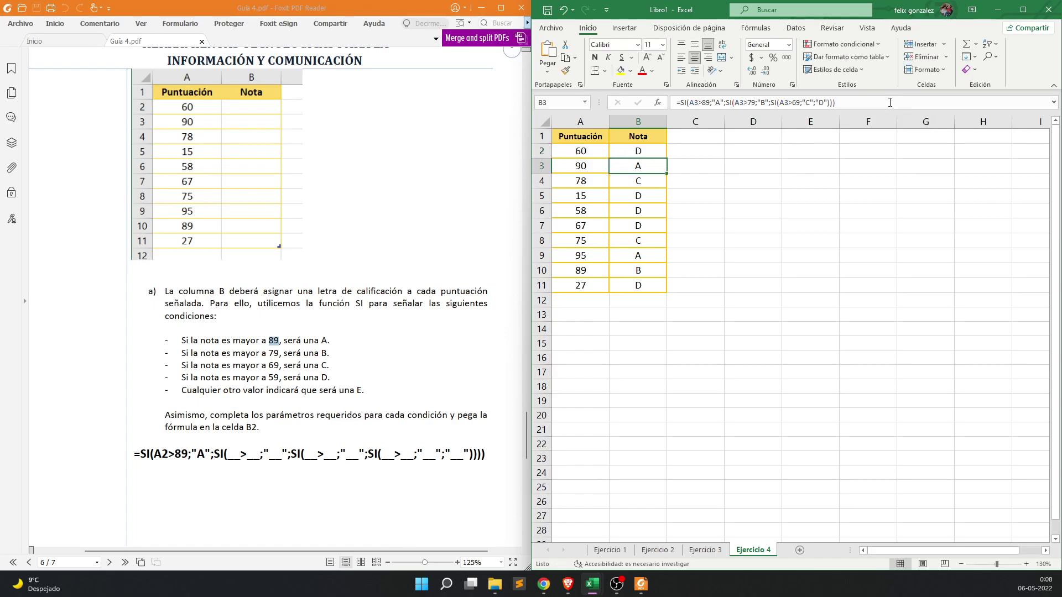
- Fill the completed B2 formula down the Nota column to B11 and check the rows scoring 15 and 58
click(643, 150)
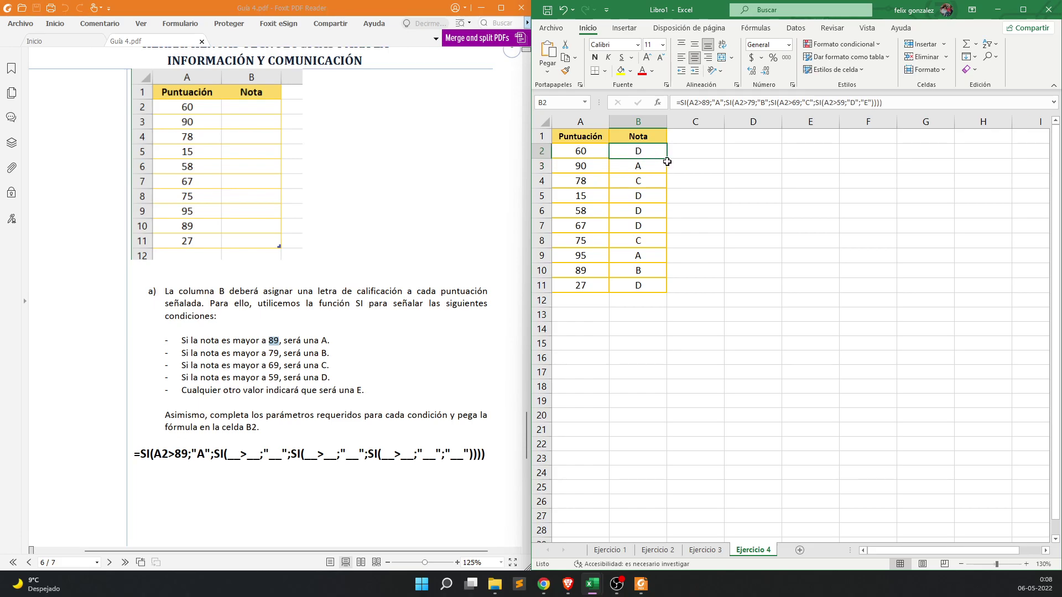
drag(668, 160, 659, 289)
click(752, 240)
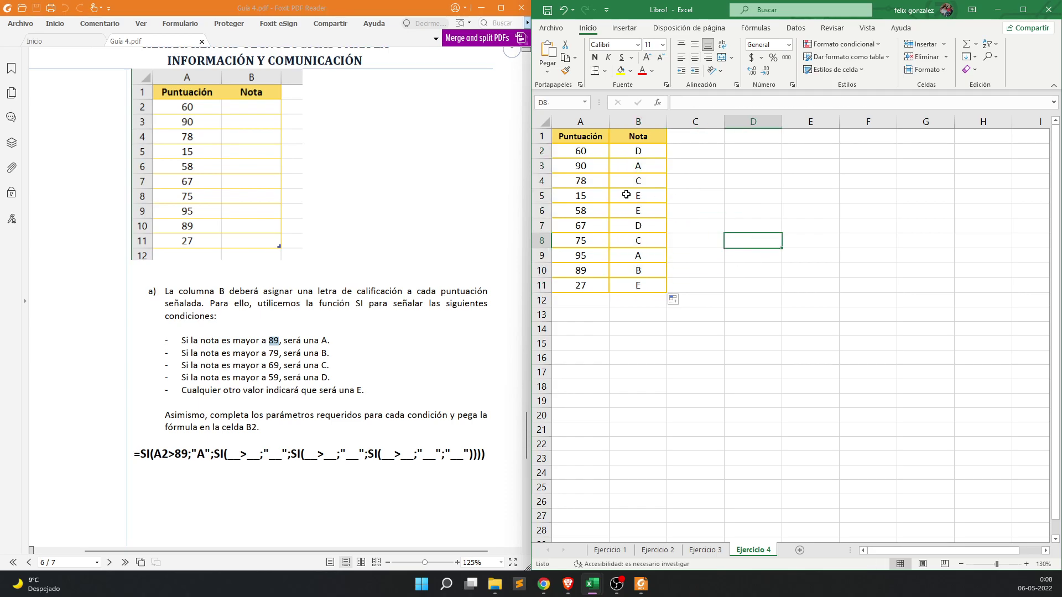
click(587, 197)
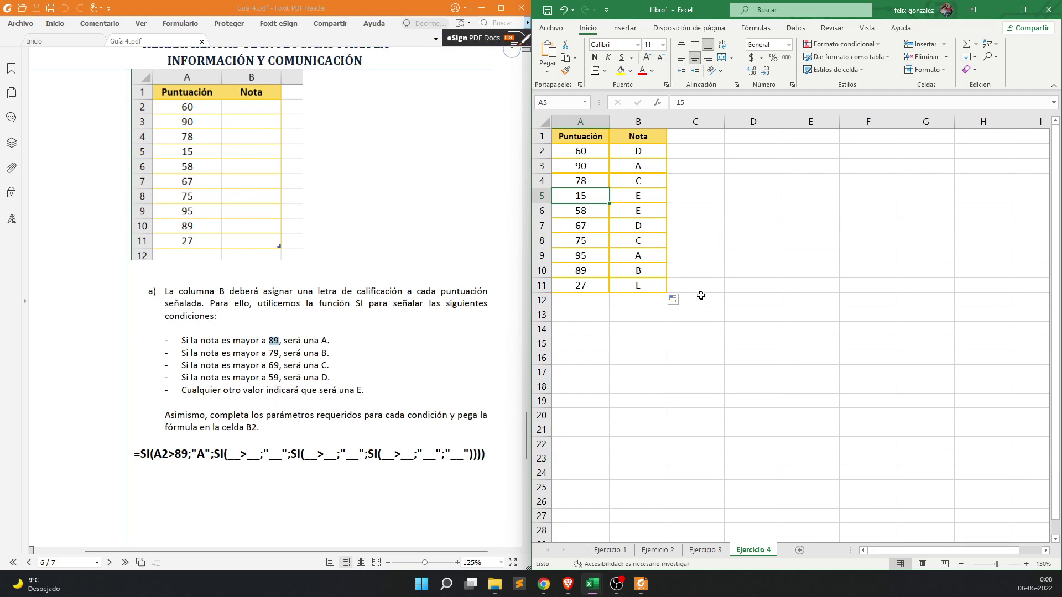
drag(591, 197, 639, 214)
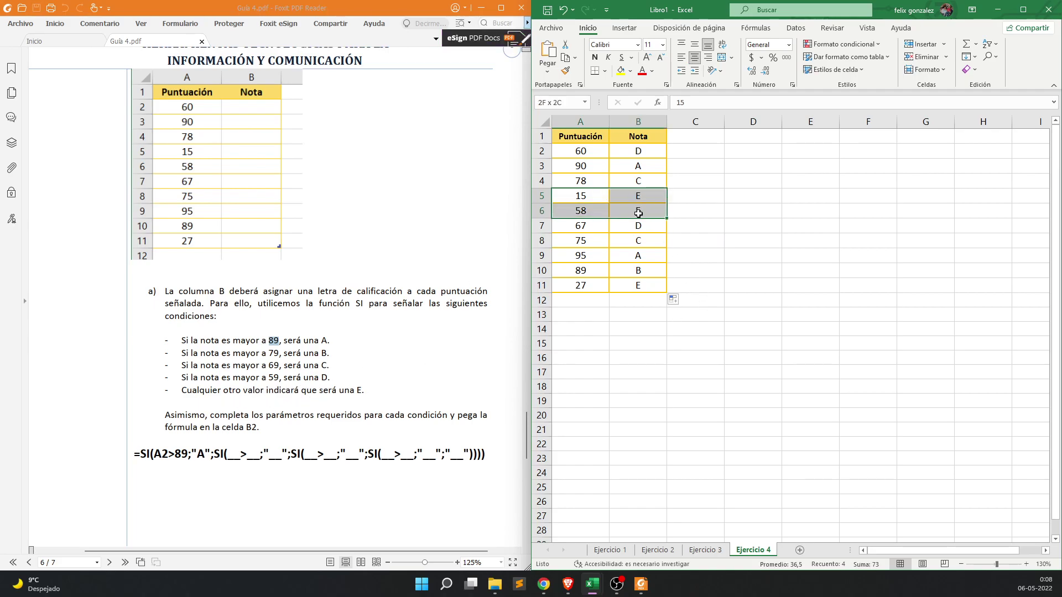
click(835, 286)
- Display the sheet's formulas instead of results and fit the Nota and Puntuación columns to their contents
click(644, 148)
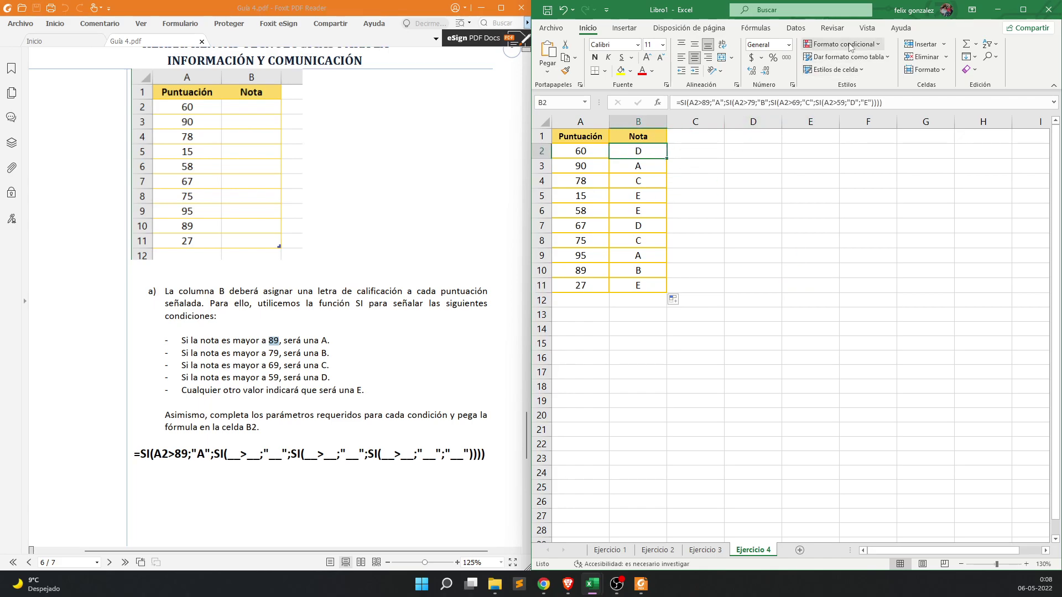
click(756, 27)
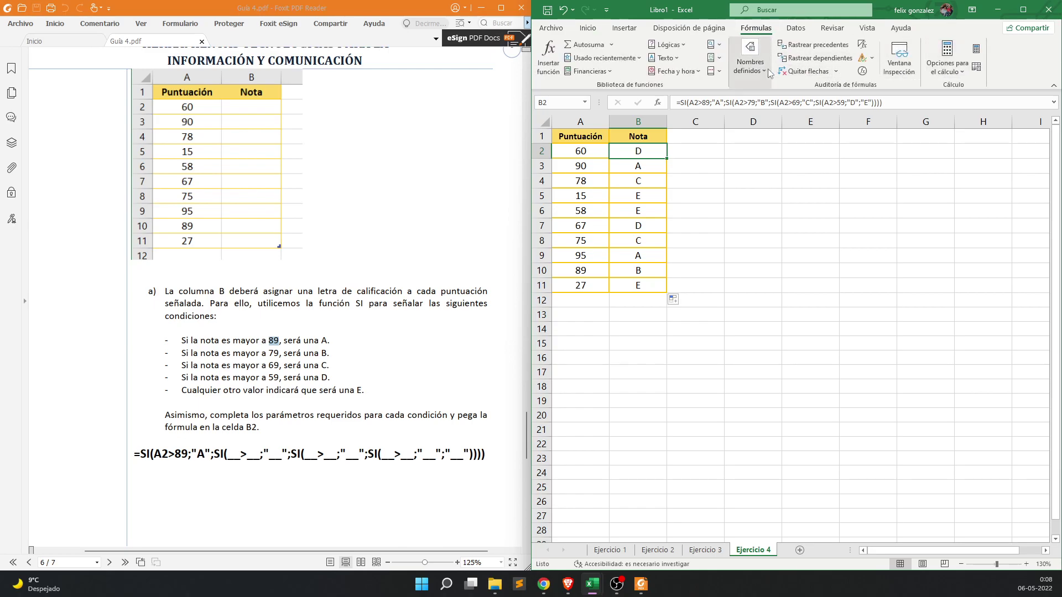
click(868, 48)
double_click(781, 126)
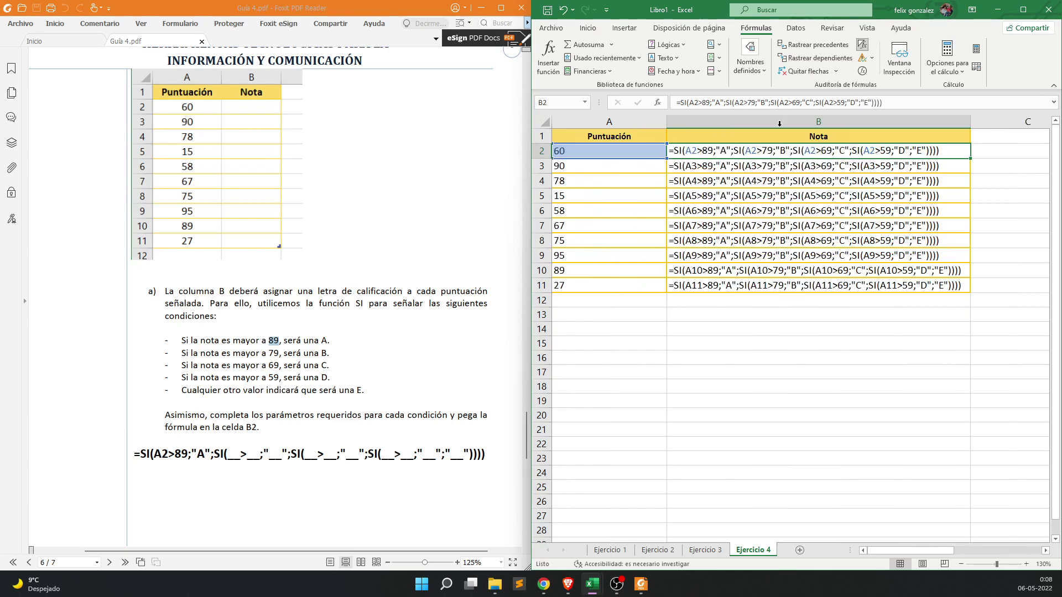
click(853, 339)
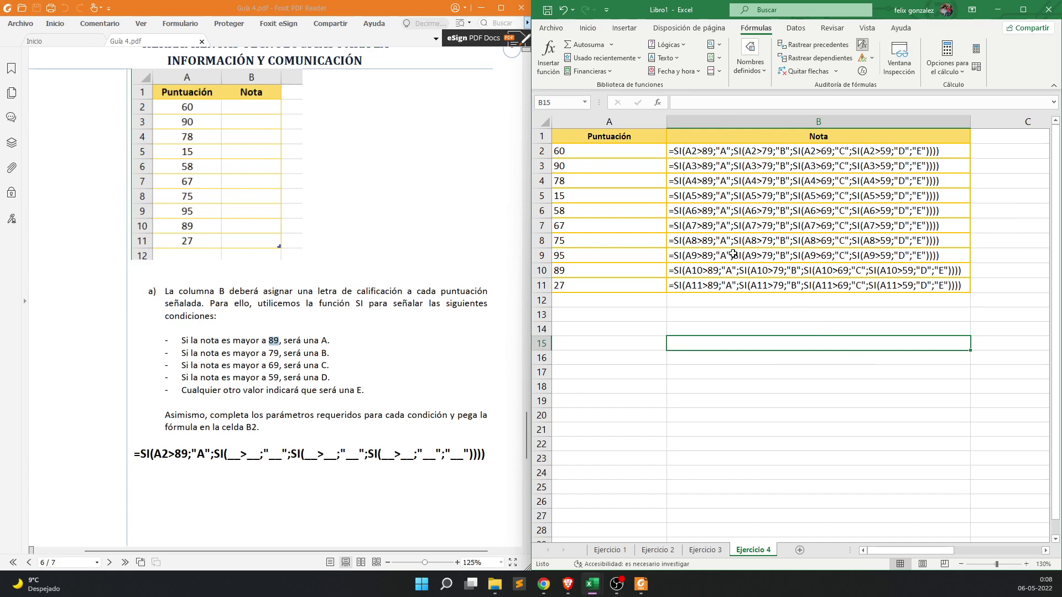
double_click(667, 122)
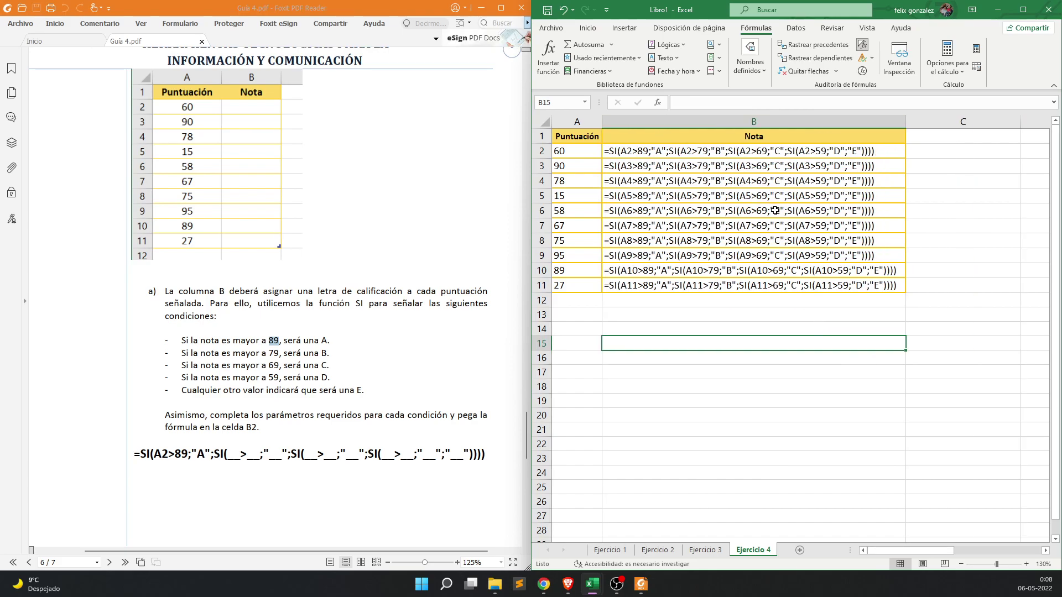
- Review the nested SI conditions in B2 from A2>89 to A2>59 together with the letter each one returns
scroll(775, 209, up, 3)
scroll(775, 209, up, 1)
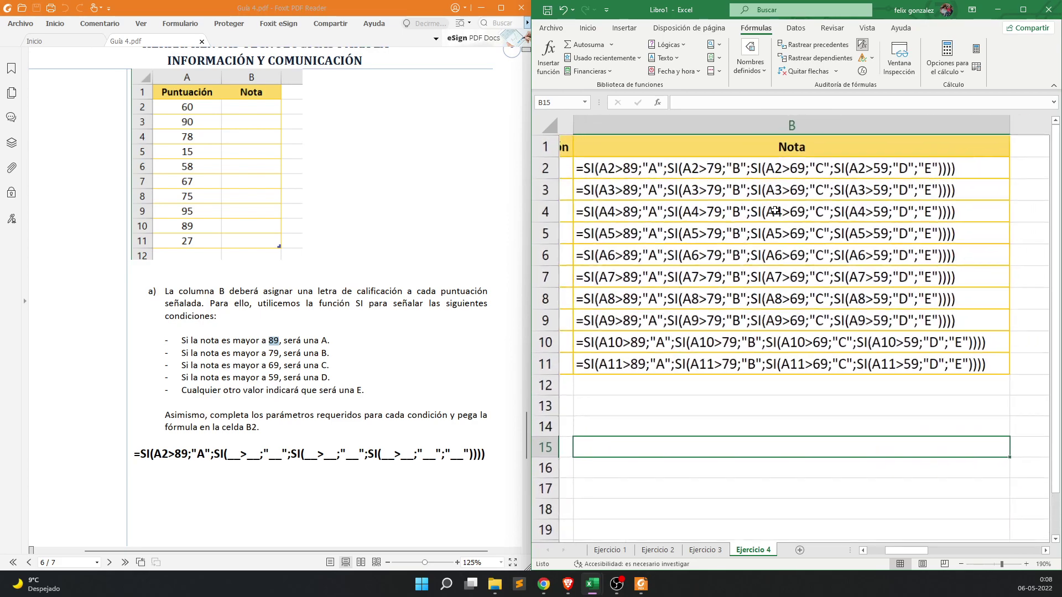
click(618, 183)
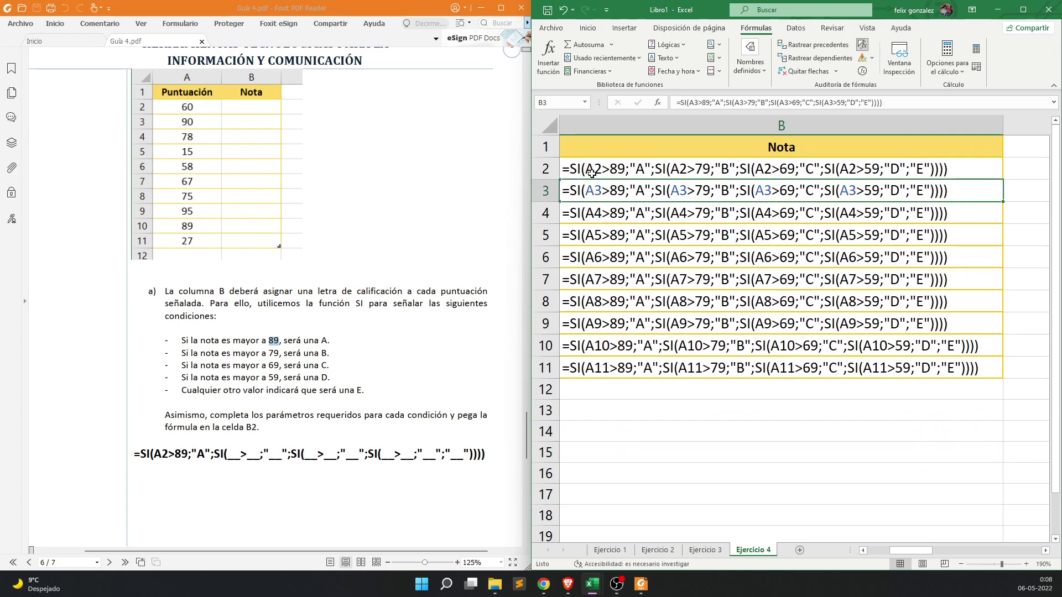
double_click(641, 169)
drag(647, 169, 583, 169)
drag(655, 168, 816, 168)
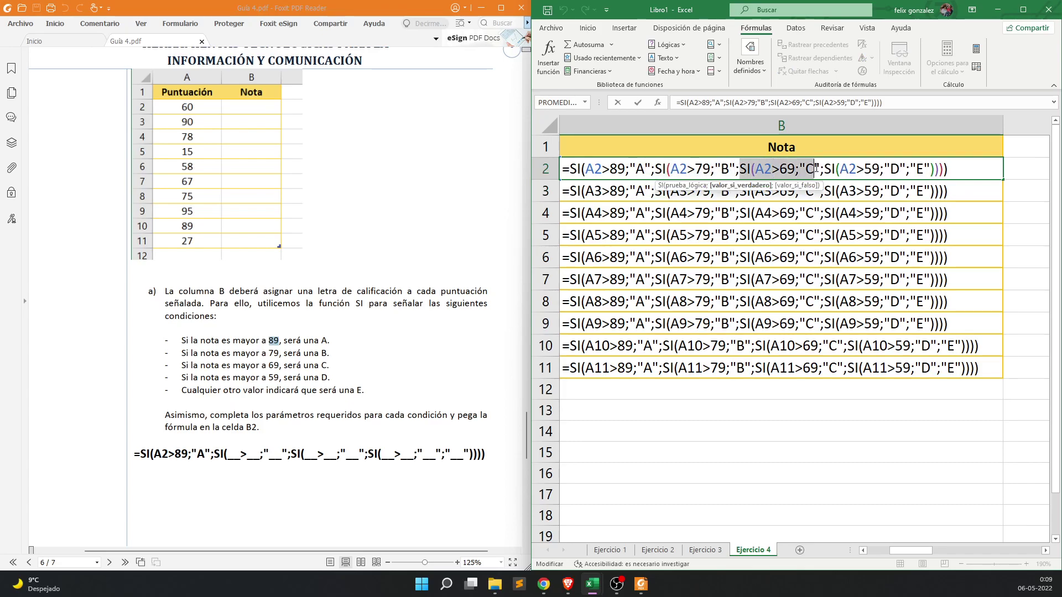
click(851, 170)
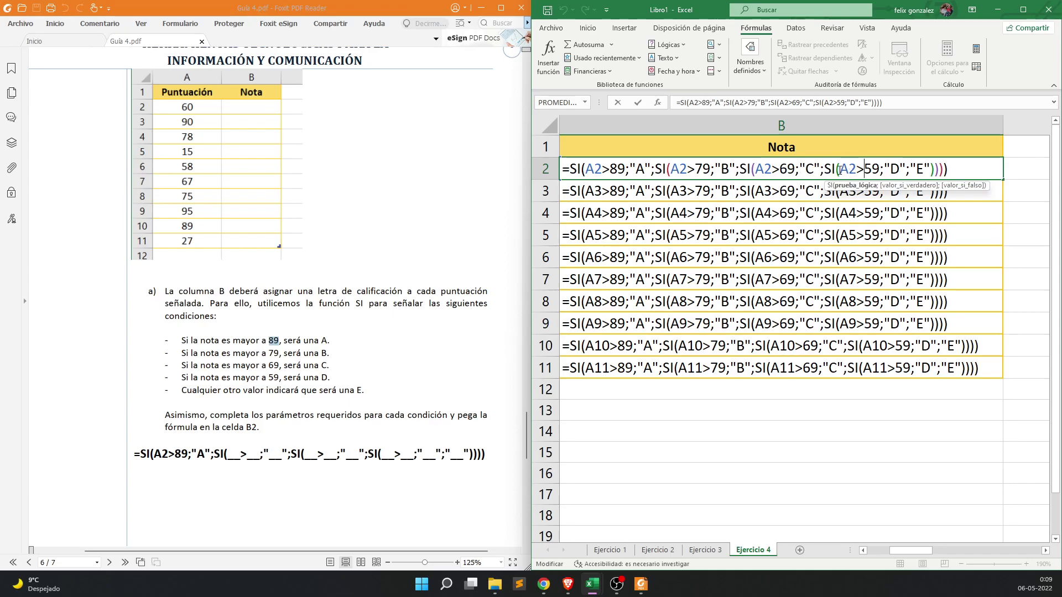
drag(839, 170, 910, 169)
click(936, 170)
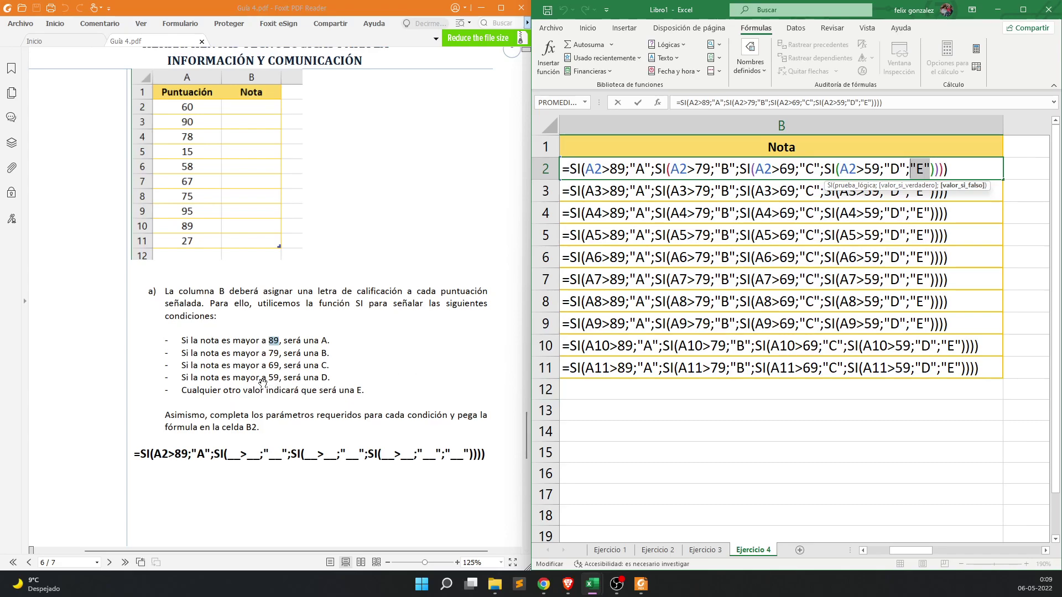
- Cancel the stray B4 reference in the B2 formula and review its final value-if-false, "E"
click(951, 216)
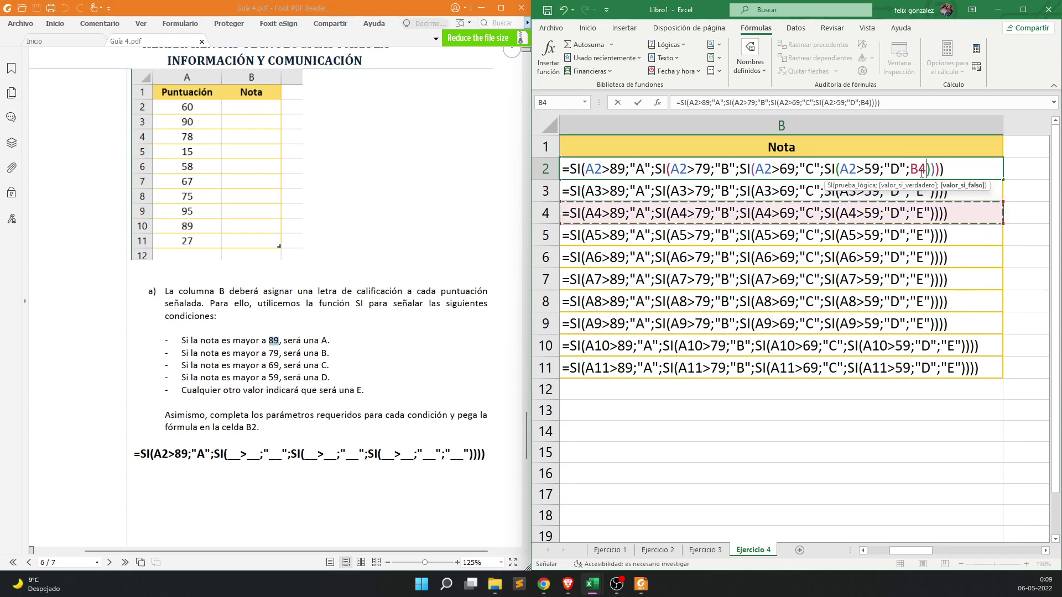
key(Escape)
double_click(914, 166)
drag(910, 169, 933, 169)
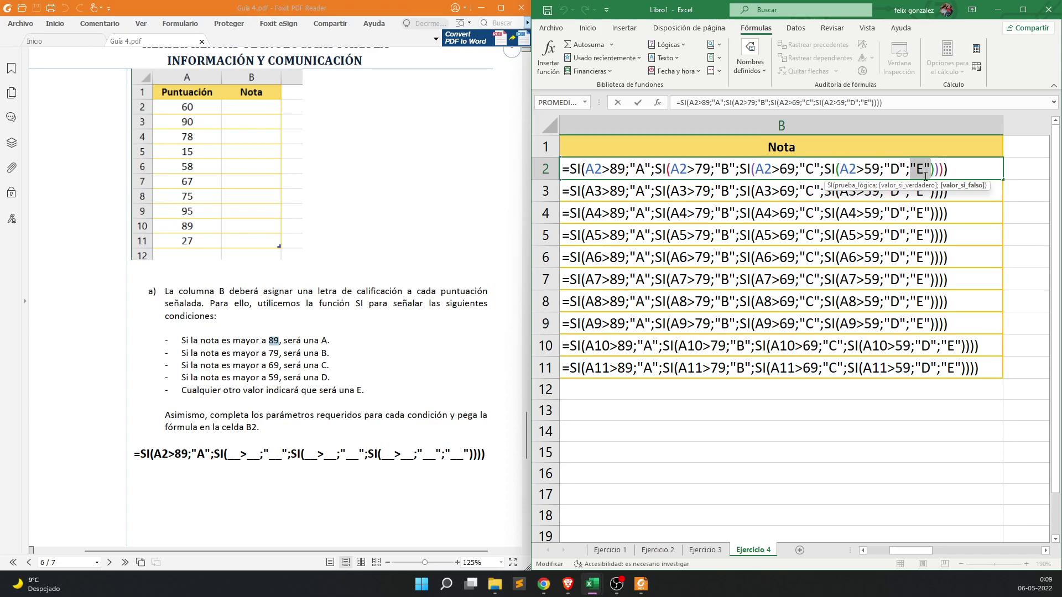
key(Return)
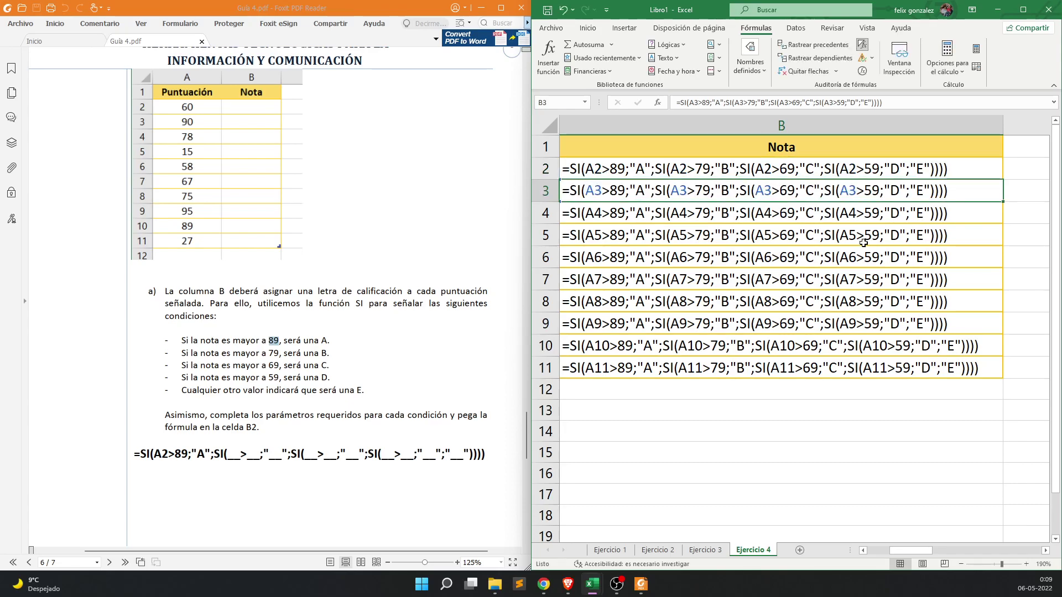
- Show results instead of formulas again and fit the Nota and Puntuación columns to their contents
scroll(863, 243, down, 3)
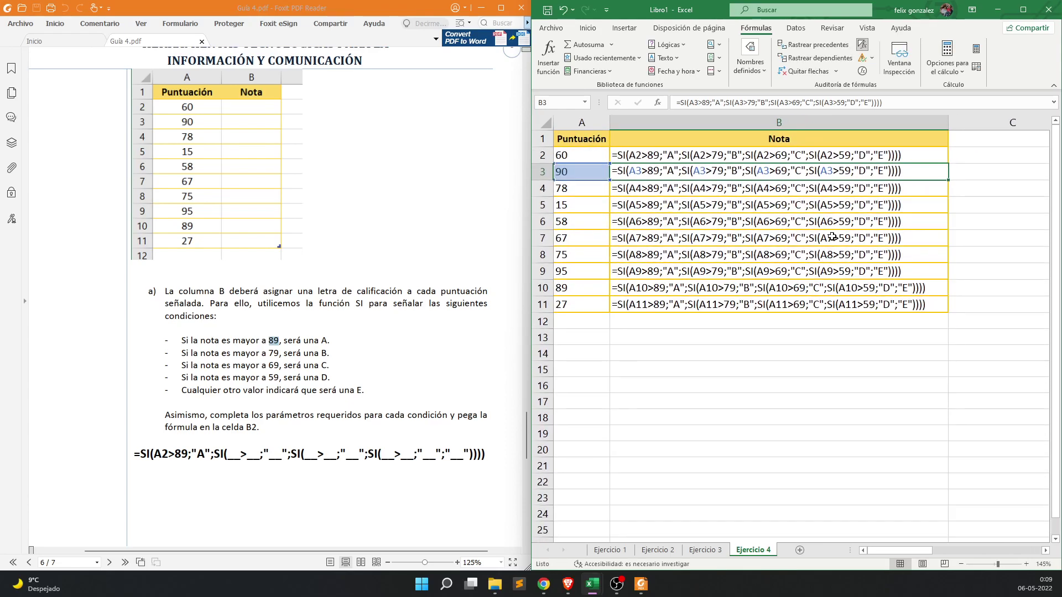
click(823, 238)
click(861, 44)
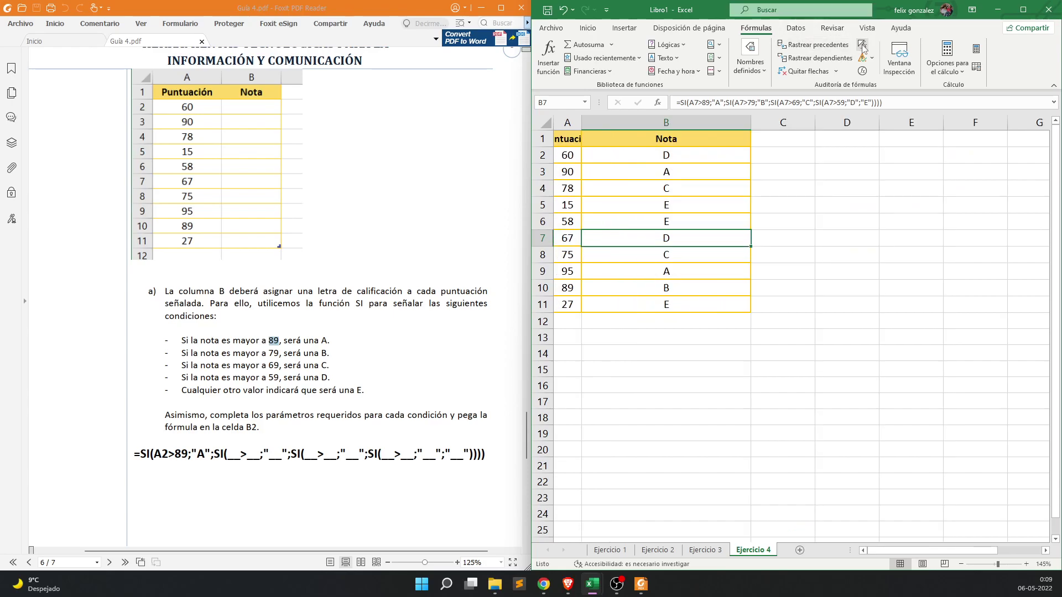
double_click(750, 122)
click(707, 195)
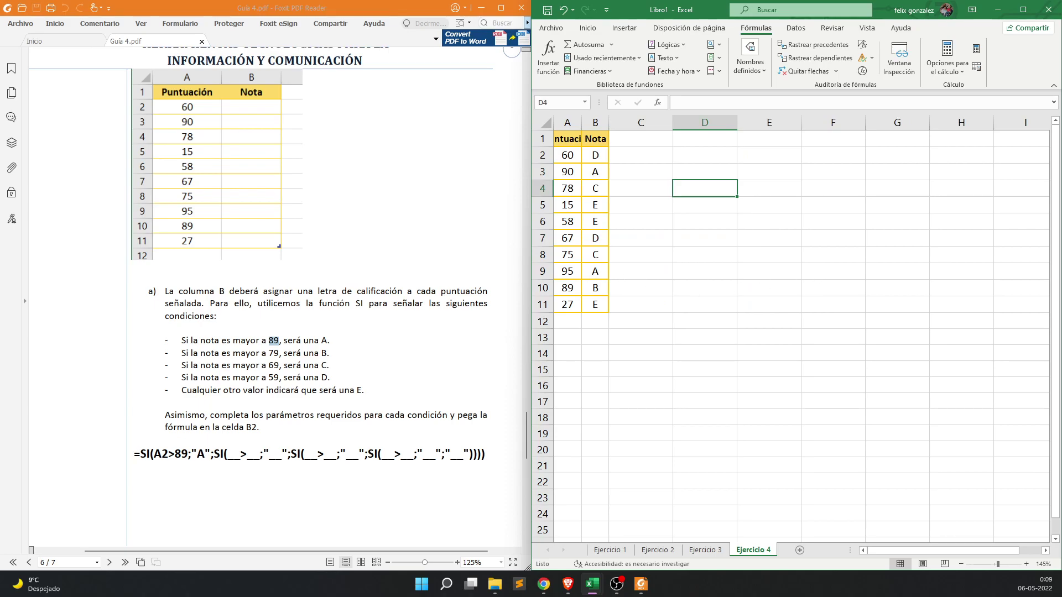
click(640, 326)
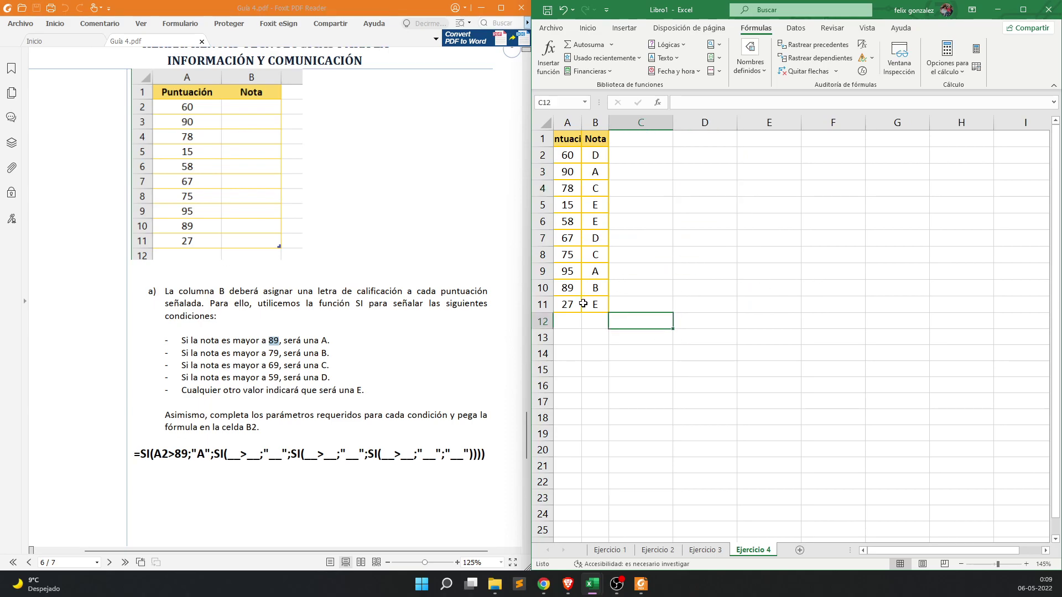
double_click(581, 122)
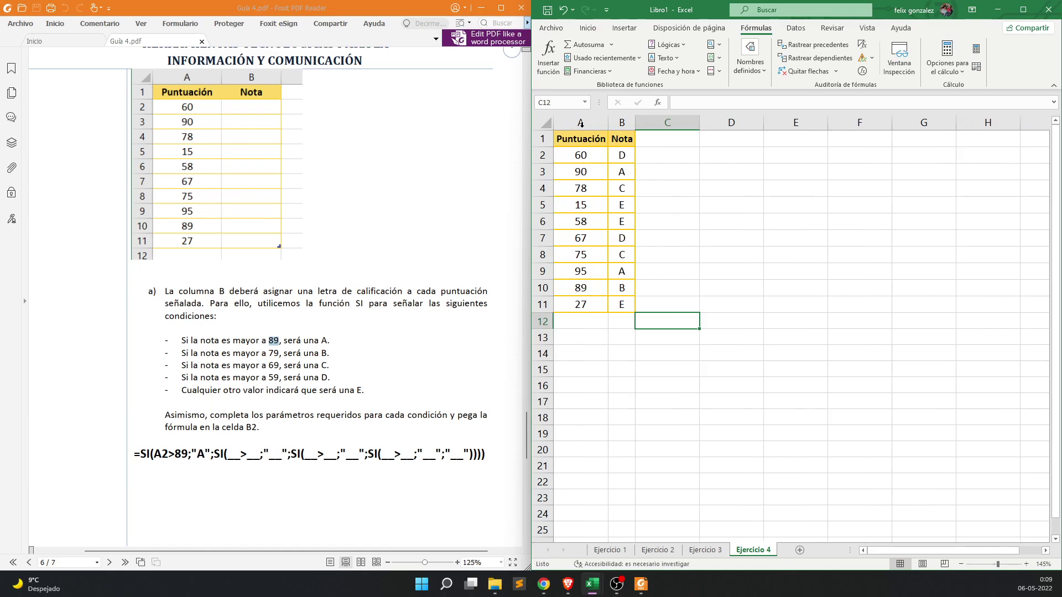